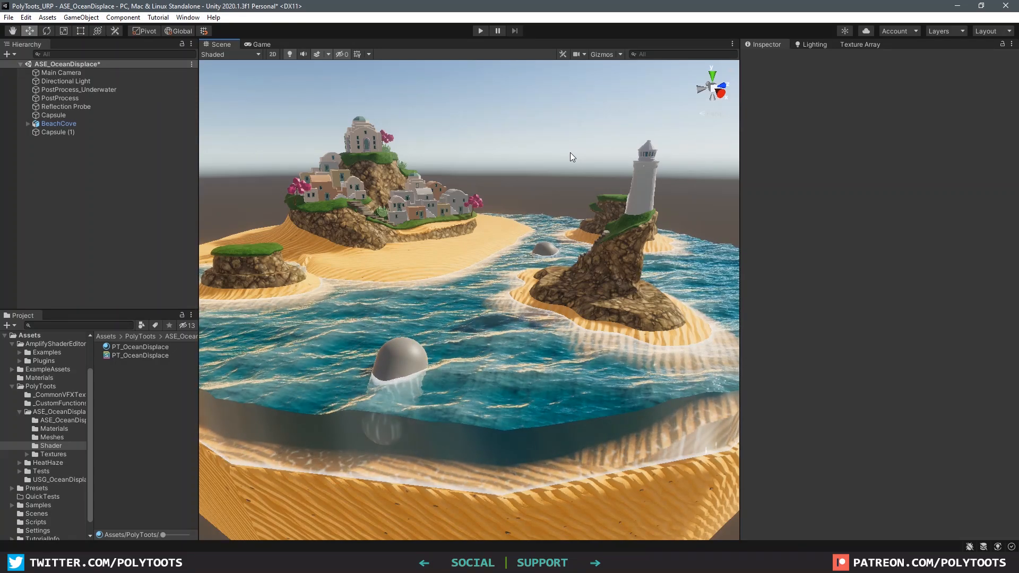
Step: Examine the water around the islands and the partly submerged capsules, including a close view of one capsule's waterline
alt+drag(571, 153, 523, 106)
middle_drag(523, 105, 506, 371)
alt+drag(499, 382, 449, 420)
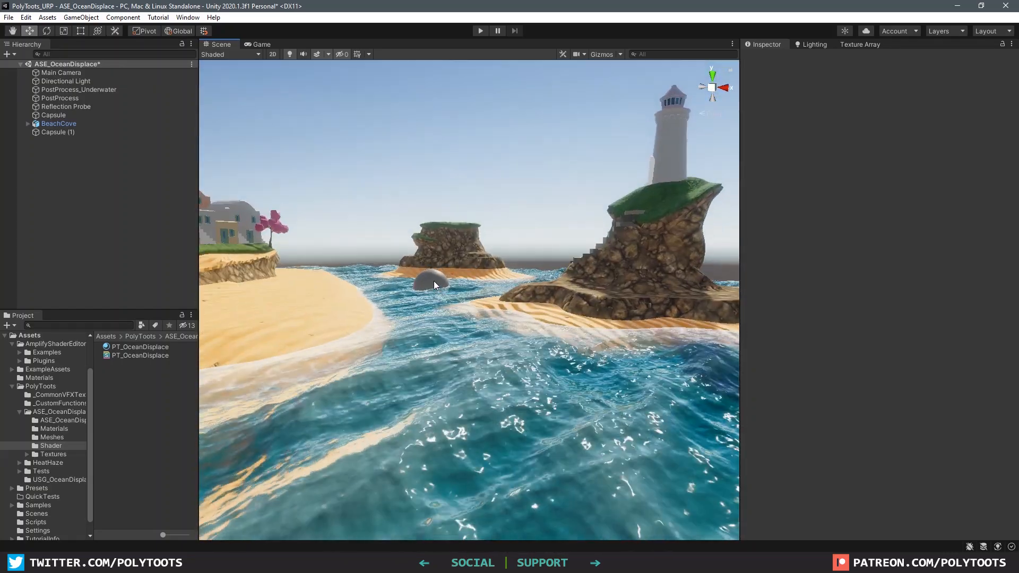
click(434, 280)
key(f)
alt+drag(434, 280, 501, 364)
alt+right_drag(501, 363, 485, 357)
alt+drag(486, 357, 563, 296)
click(568, 110)
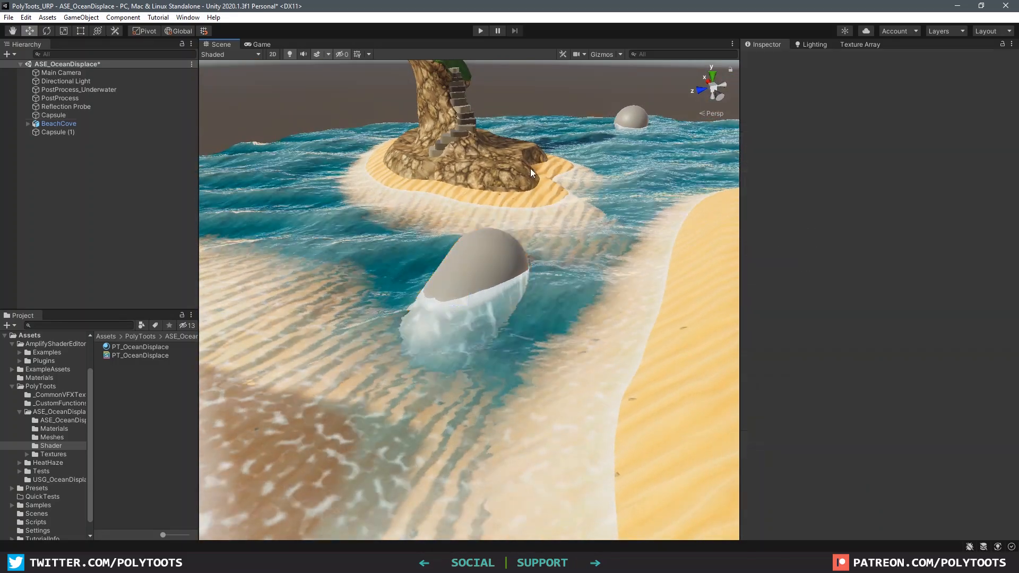
alt+drag(493, 298, 512, 279)
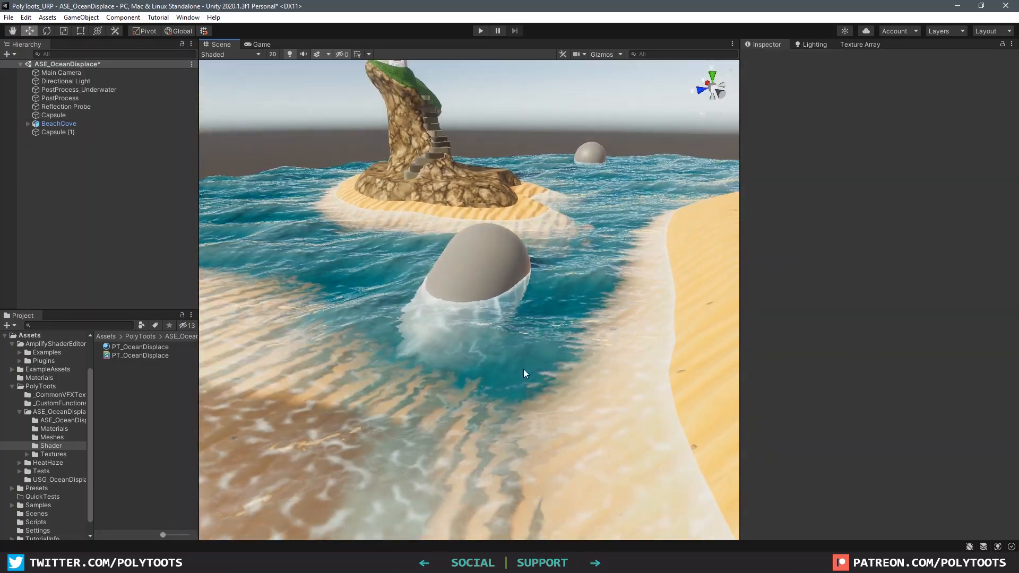
Step: Set the PT_OceanDisplace material's Depth to 0.618 and try Normal Power at 0.077 before returning it to 1
click(144, 346)
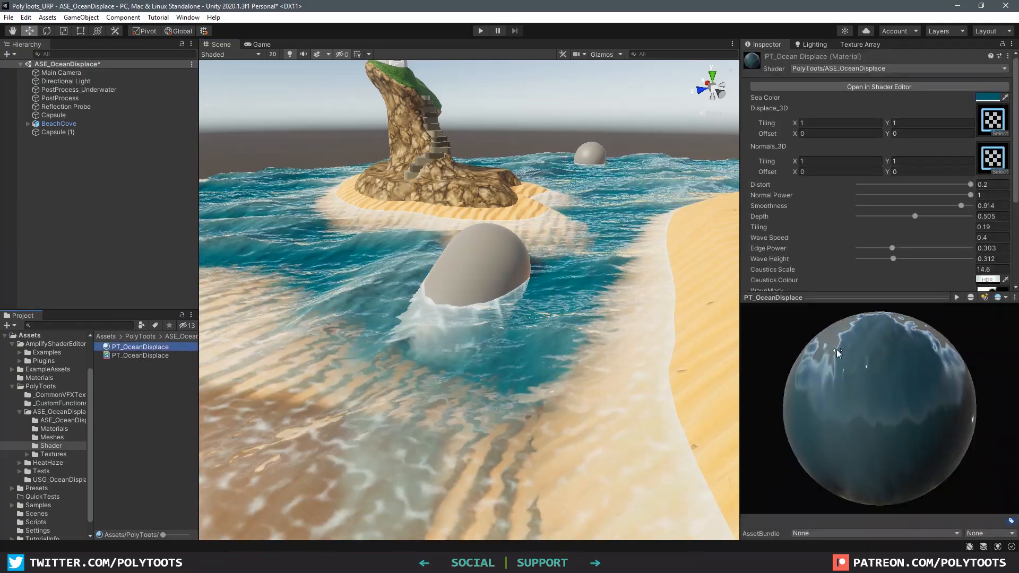
drag(914, 216, 932, 232)
drag(968, 195, 868, 203)
scroll(595, 269, down, 3)
alt+drag(579, 280, 669, 283)
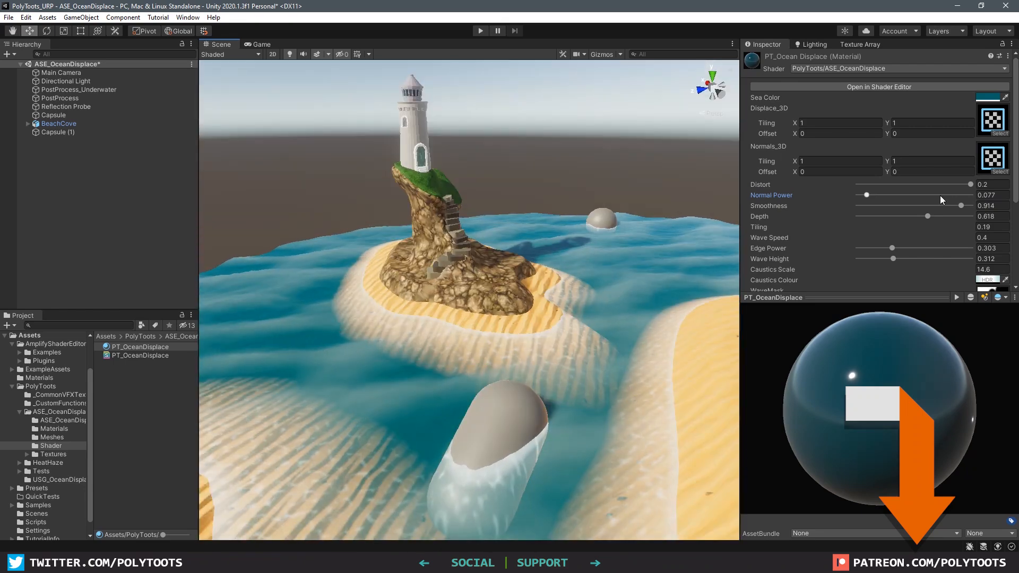
drag(867, 195, 985, 198)
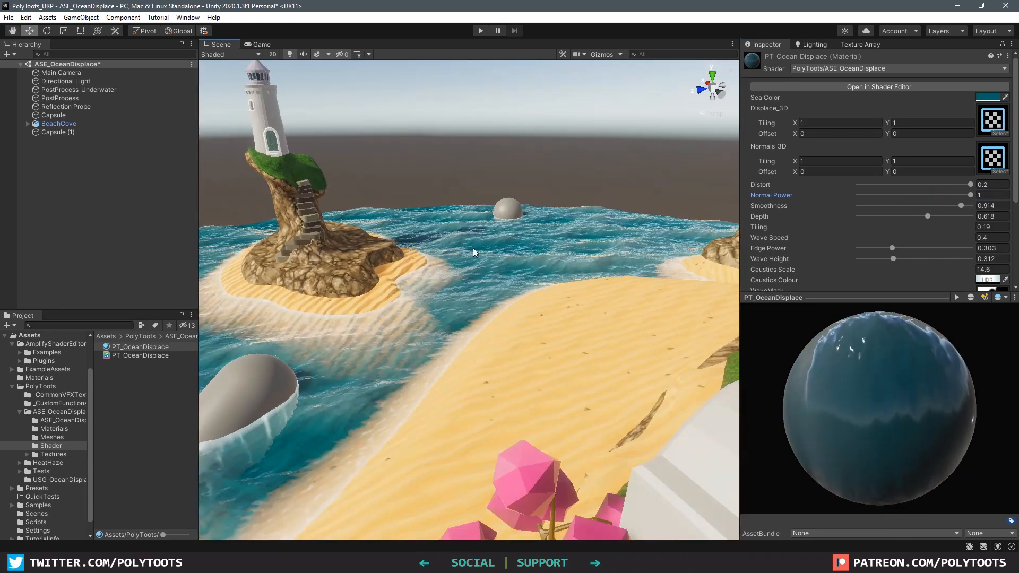
Step: Undo a trial change to the ocean material's Tiling and set its Edge Power to 0.487
drag(952, 228, 936, 230)
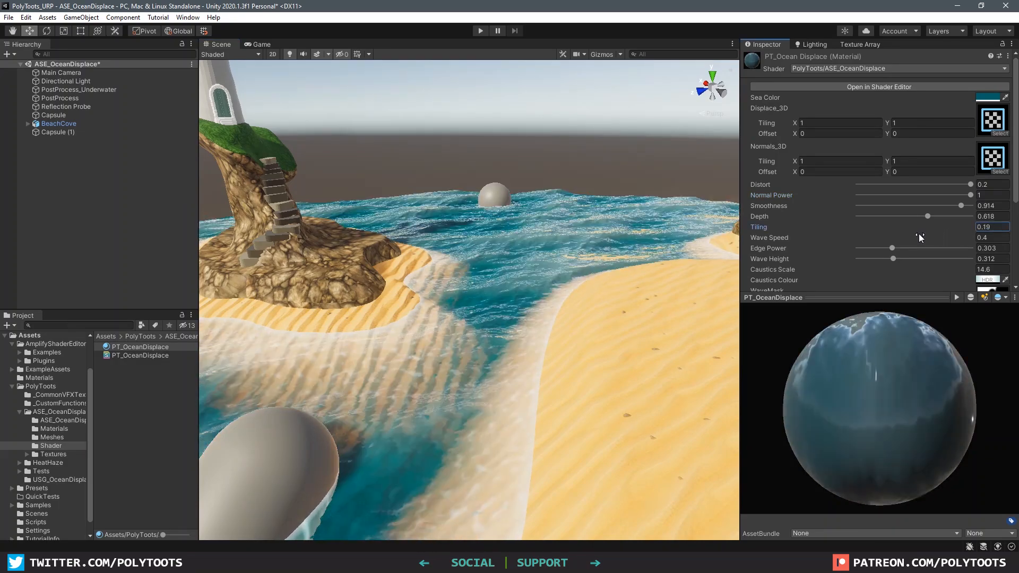
key(ctrl+z)
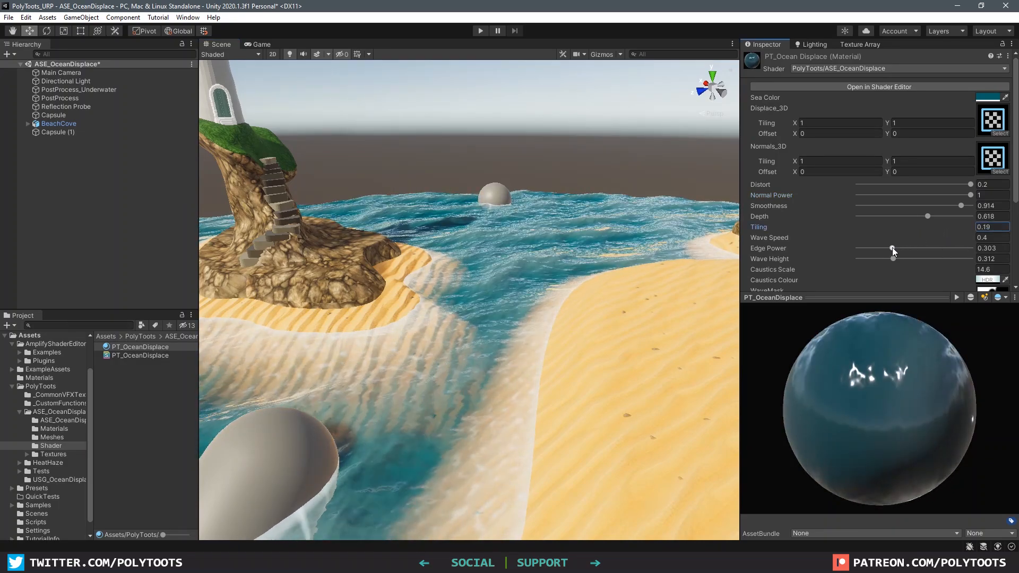
mouse_move(893, 248)
mouse_down()
mouse_move(974, 250)
mouse_move(849, 250)
mouse_move(951, 259)
mouse_move(904, 258)
mouse_up()
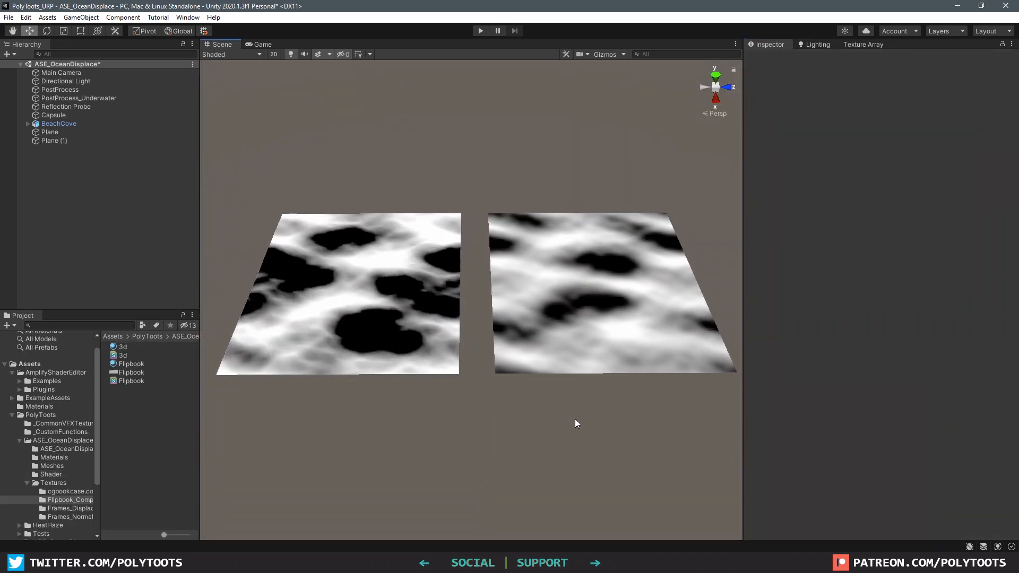
Step: Inspect the Flipbook texture and the Displace_T3D texture, rotating its volume preview and lowering the preview alpha to about 0.4
click(138, 372)
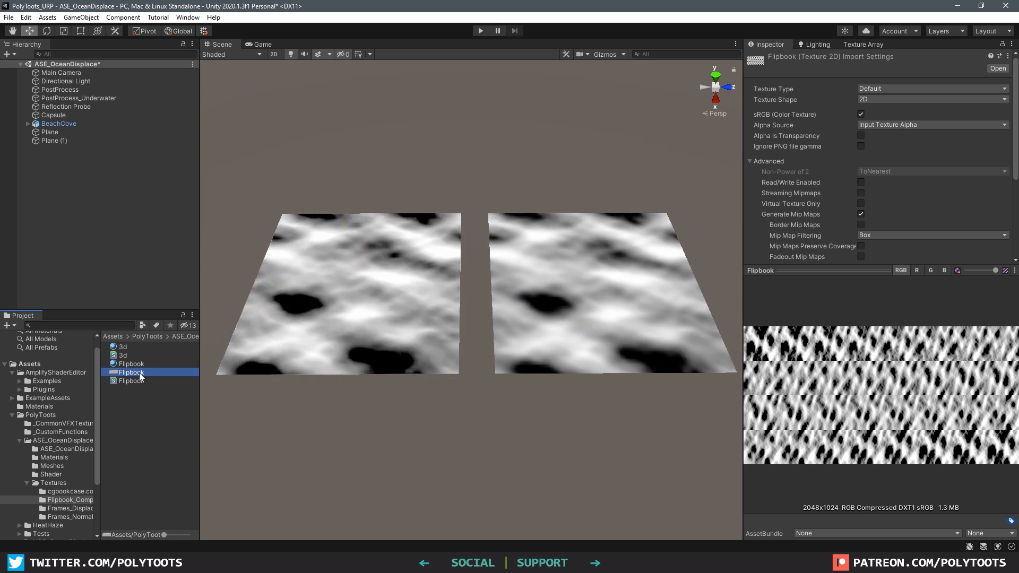
click(53, 483)
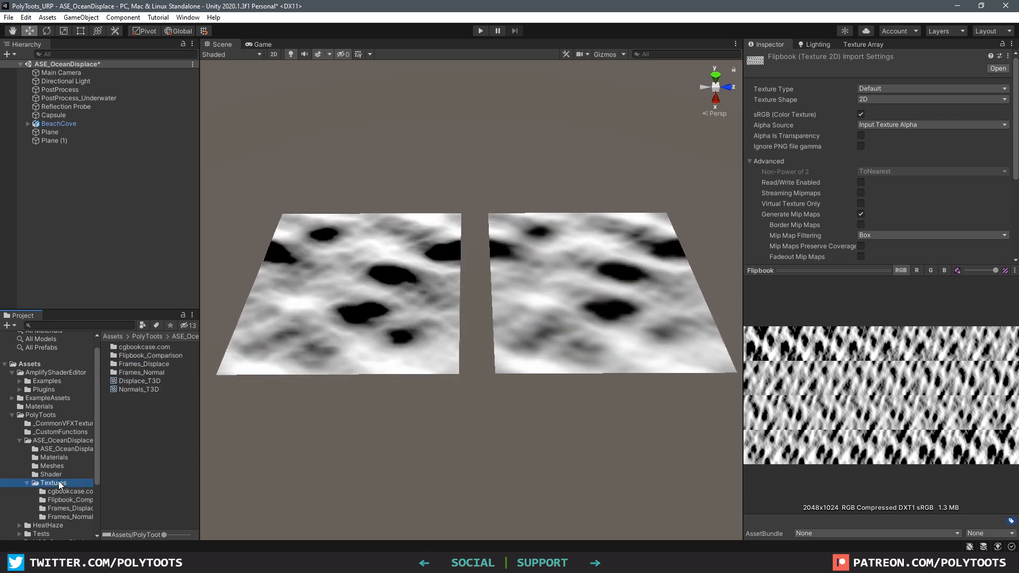
click(144, 380)
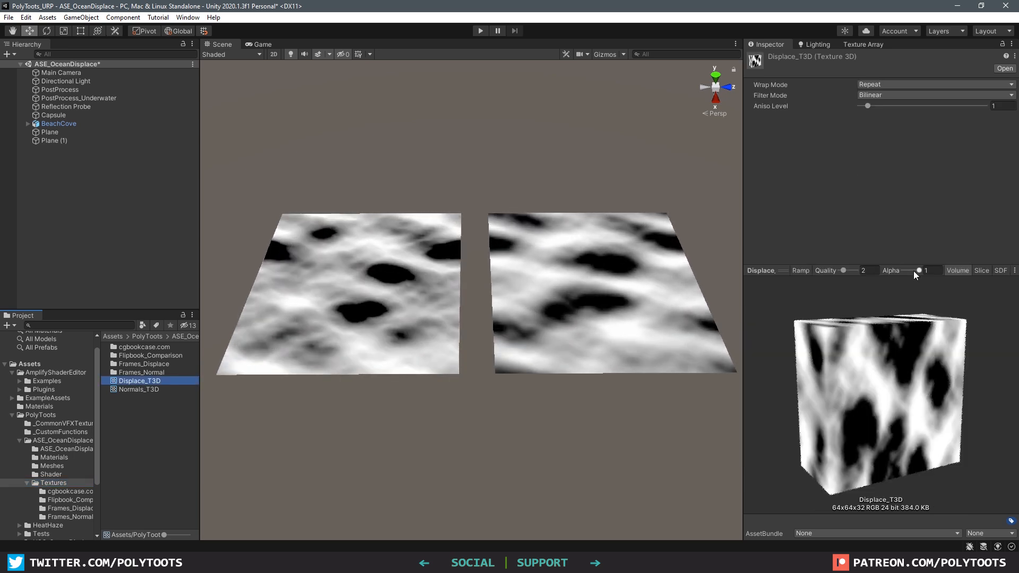
drag(862, 352, 935, 352)
drag(916, 270, 906, 272)
drag(912, 350, 828, 385)
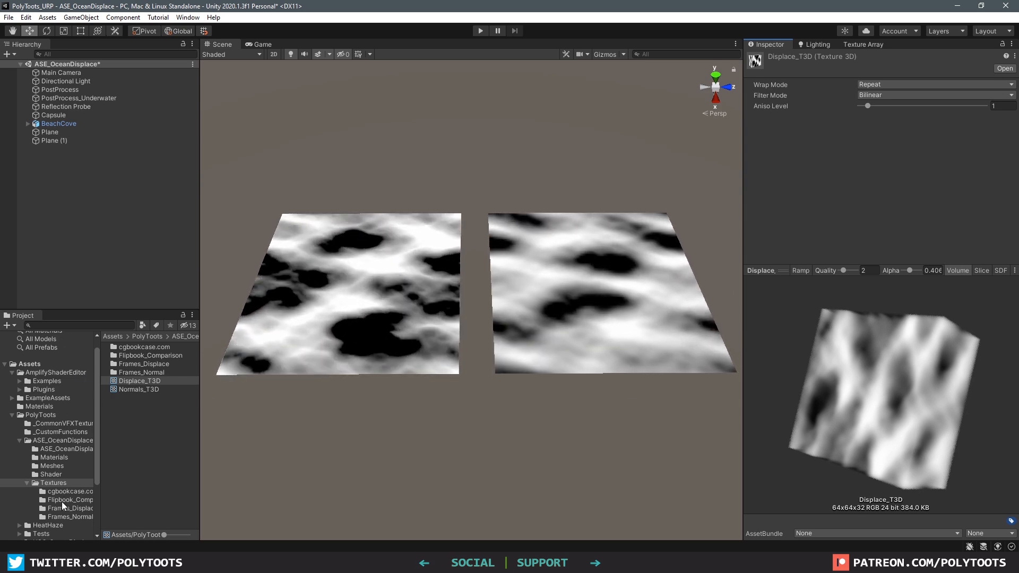
Step: Adjust the PT_OceanDisplace material's Wave Height to about 0.355
scroll(62, 505, down, 3)
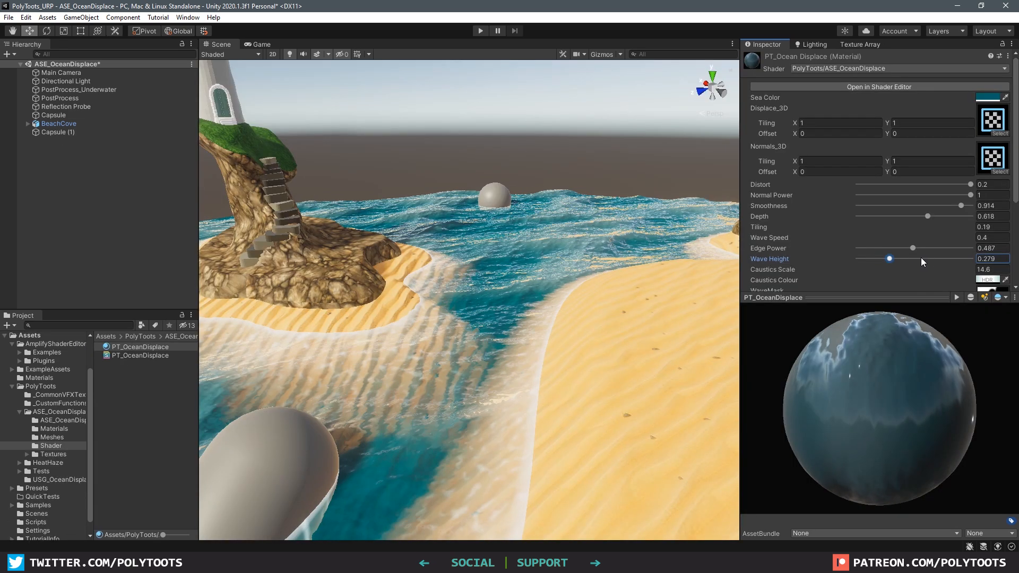
drag(970, 258, 908, 259)
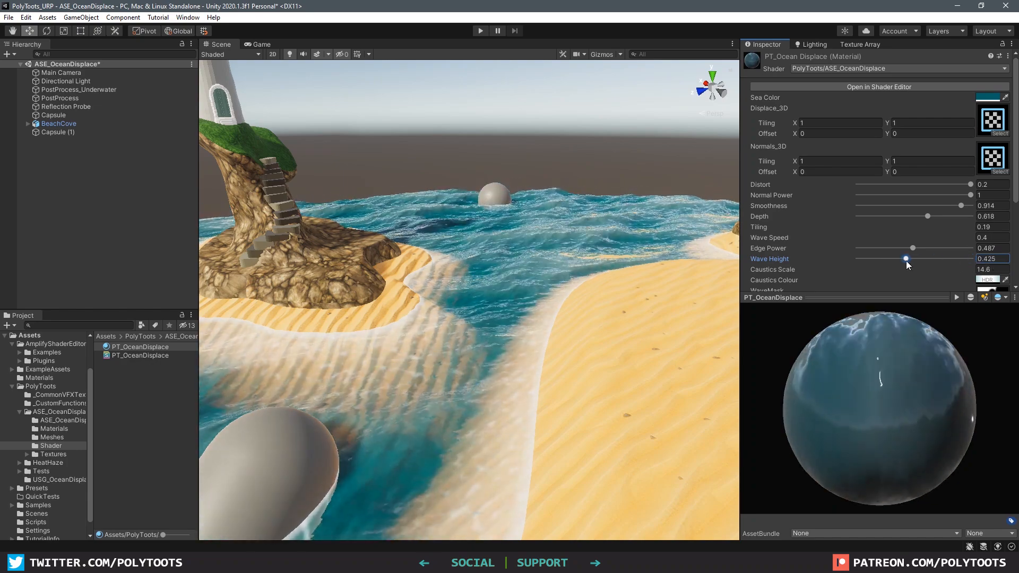
scroll(918, 236, down, 5)
scroll(917, 228, up, 5)
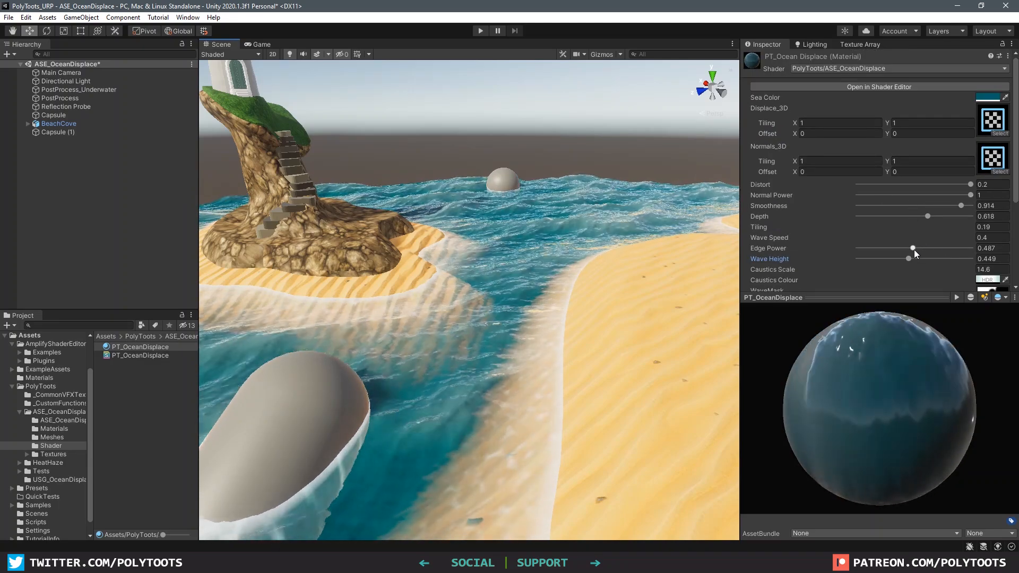
drag(908, 259, 897, 260)
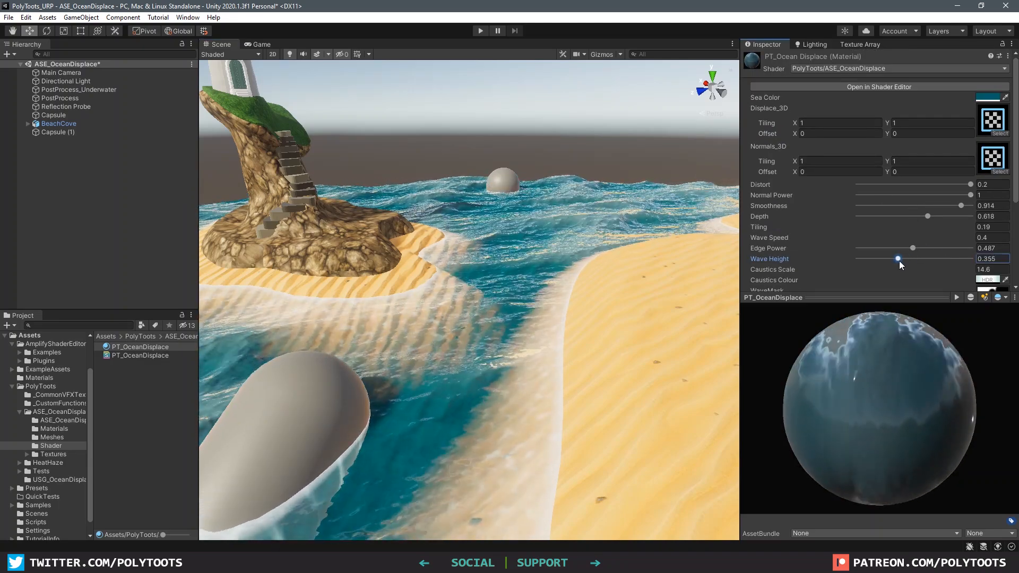
mouse_move(480, 261)
alt+mouse_down()
mouse_move(513, 250)
mouse_move(475, 213)
mouse_move(604, 294)
mouse_move(474, 262)
mouse_move(487, 248)
alt+mouse_up()
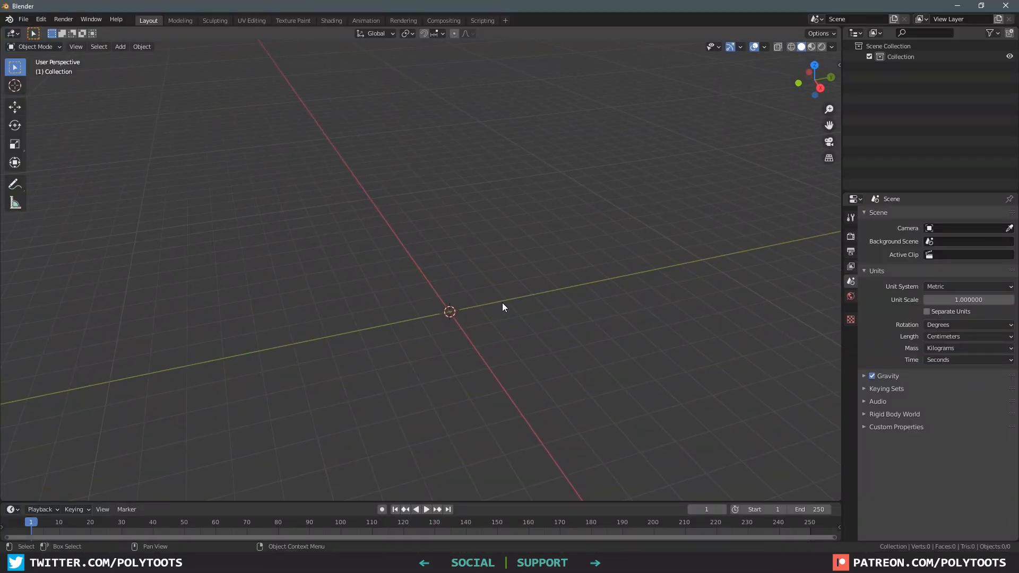
Step: Switch to Blender and add a plane mesh at the world origin
key(shift+a)
mouse_move(502, 302)
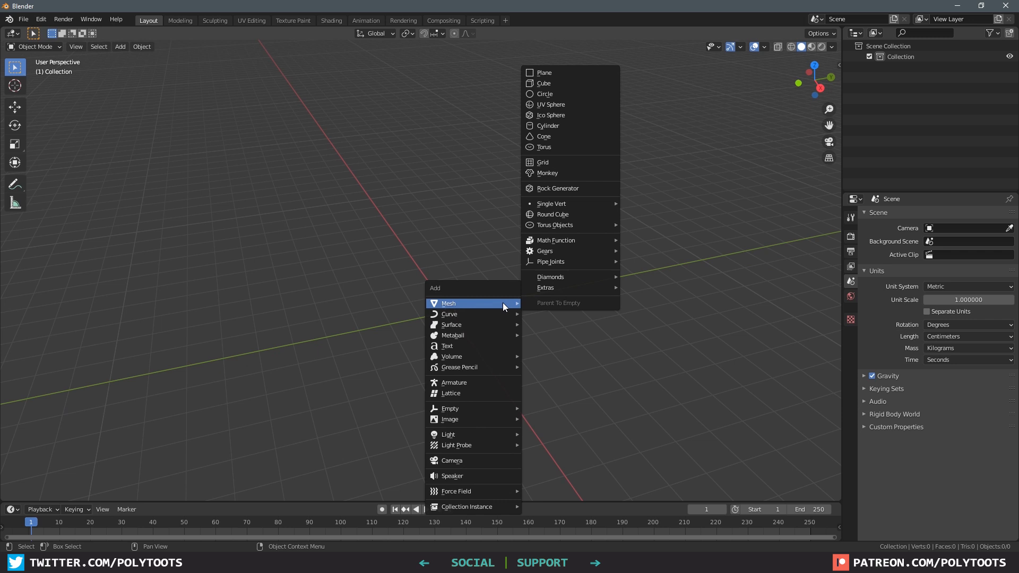
click(548, 74)
key(KP_Decimal)
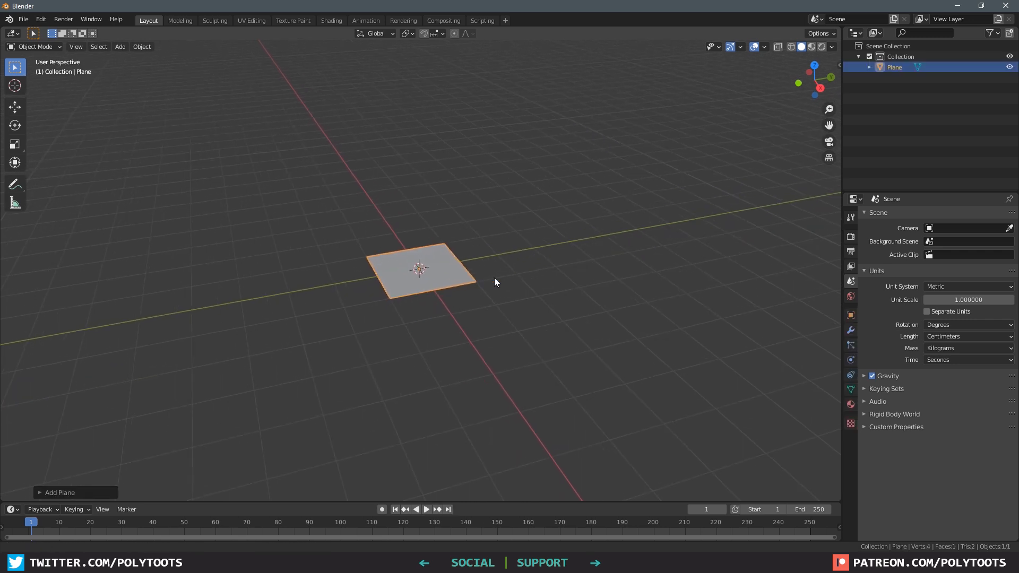
Step: Add an Ocean modifier to the plane
click(850, 330)
click(930, 215)
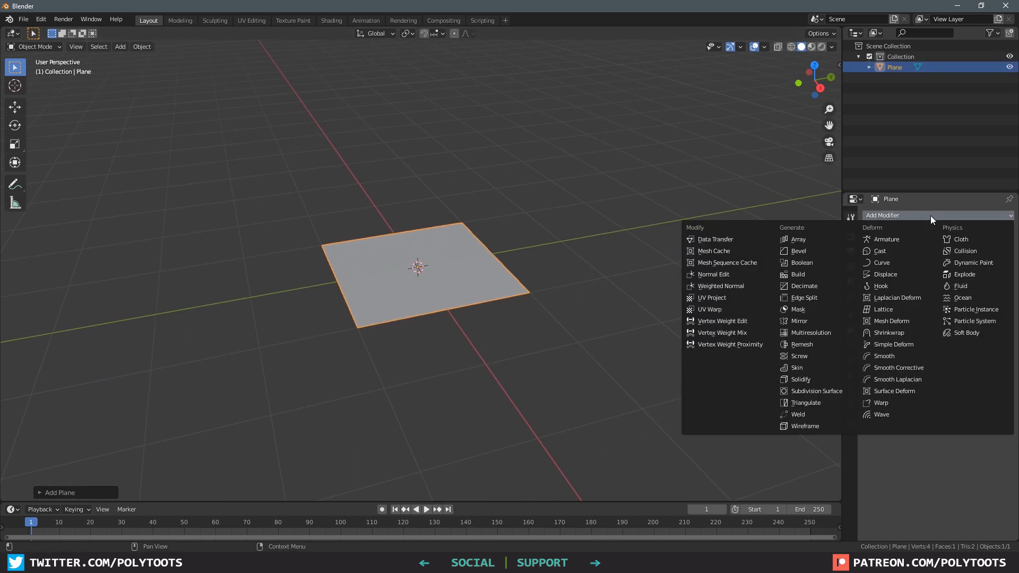
click(982, 298)
scroll(584, 260, down, 6)
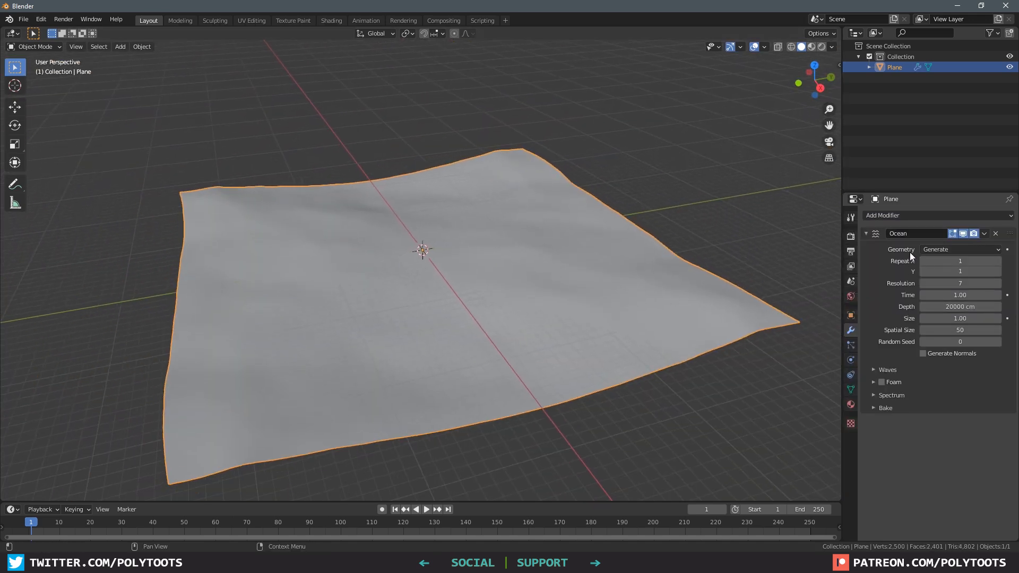
Step: Set the Ocean modifier's Resolution to 12, wave Scale to 4.2 and Smallest Wave to 41 cm, and vary its Time
click(873, 370)
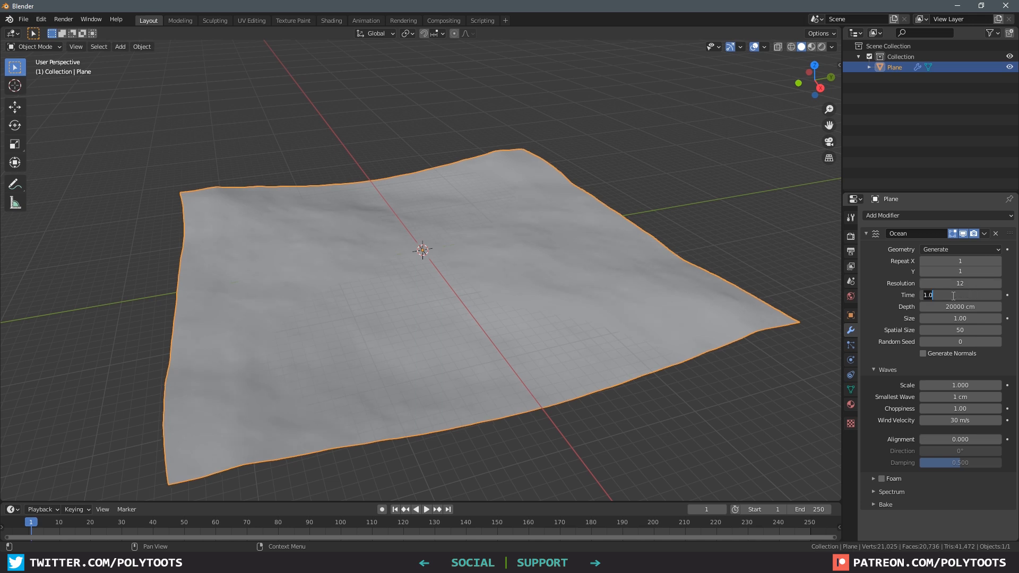
drag(944, 385, 963, 396)
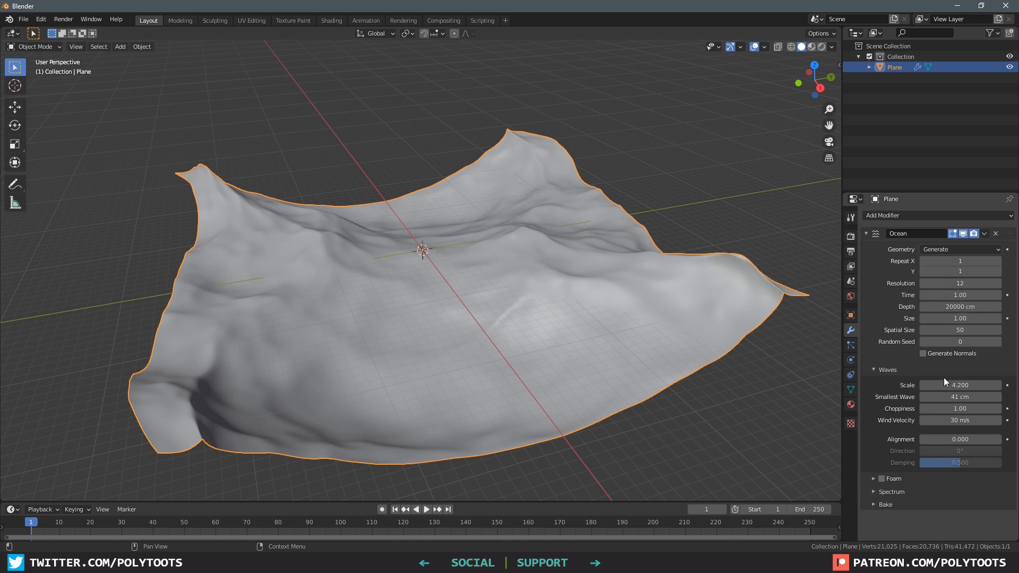
drag(961, 295, 981, 295)
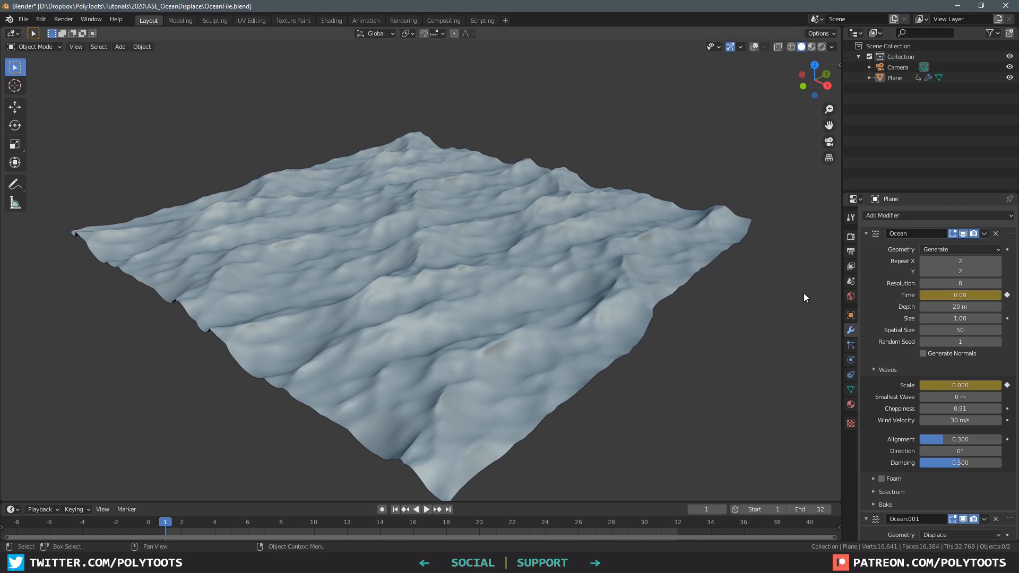
Step: Compare the settings of the two stacked Ocean modifiers on the plane in OceanFile.blend
scroll(922, 363, down, 6)
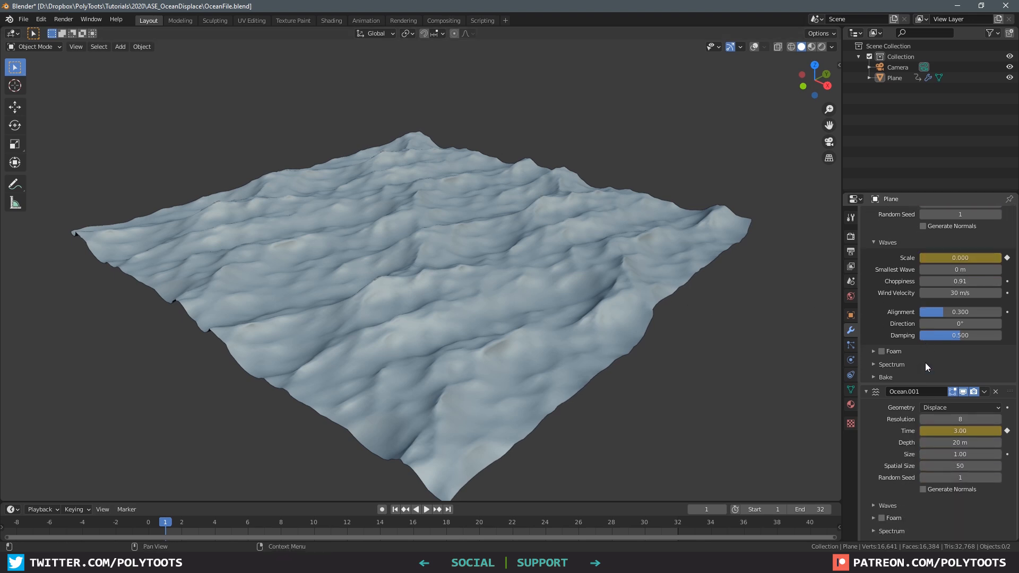
scroll(985, 285, up, 2)
scroll(984, 285, down, 2)
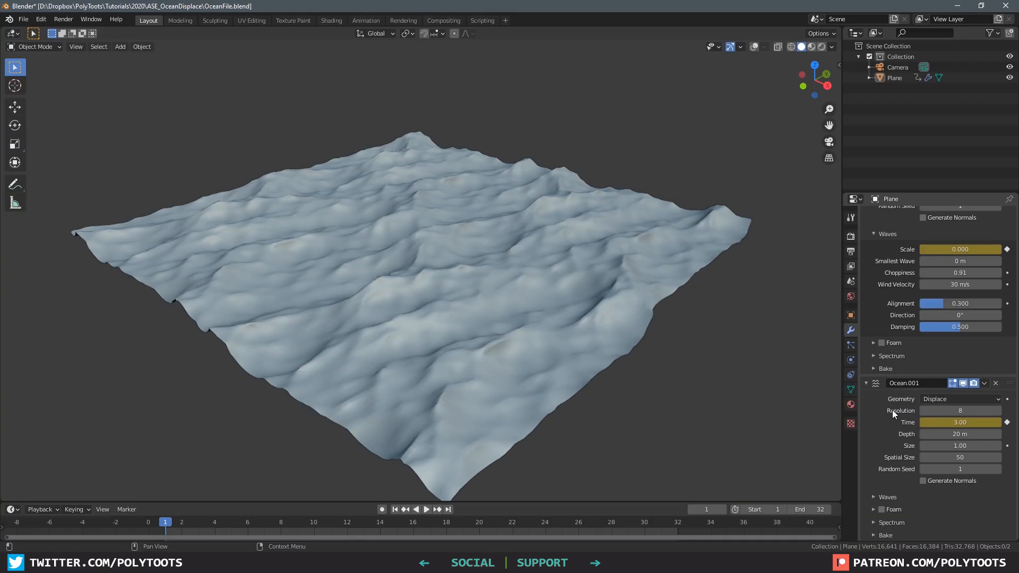
scroll(922, 390, up, 1)
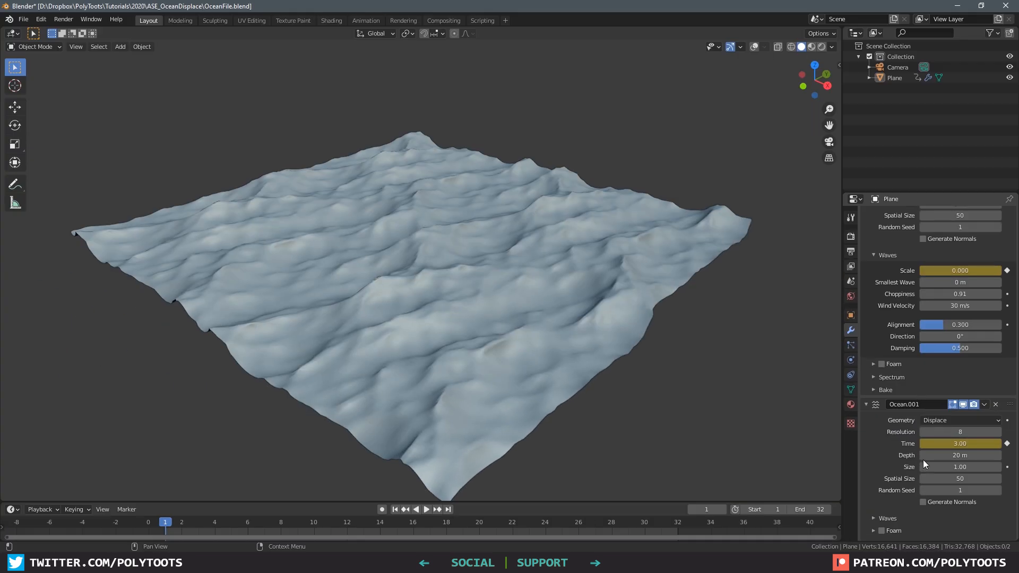
scroll(935, 342, up, 5)
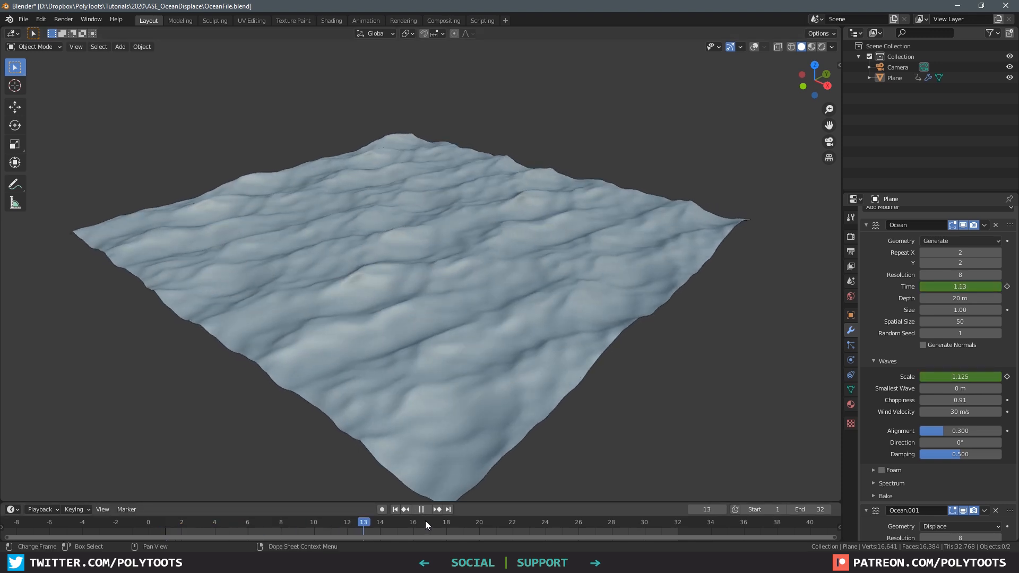
Step: Play back the ocean animation and move the timeline to frame 33
key(space)
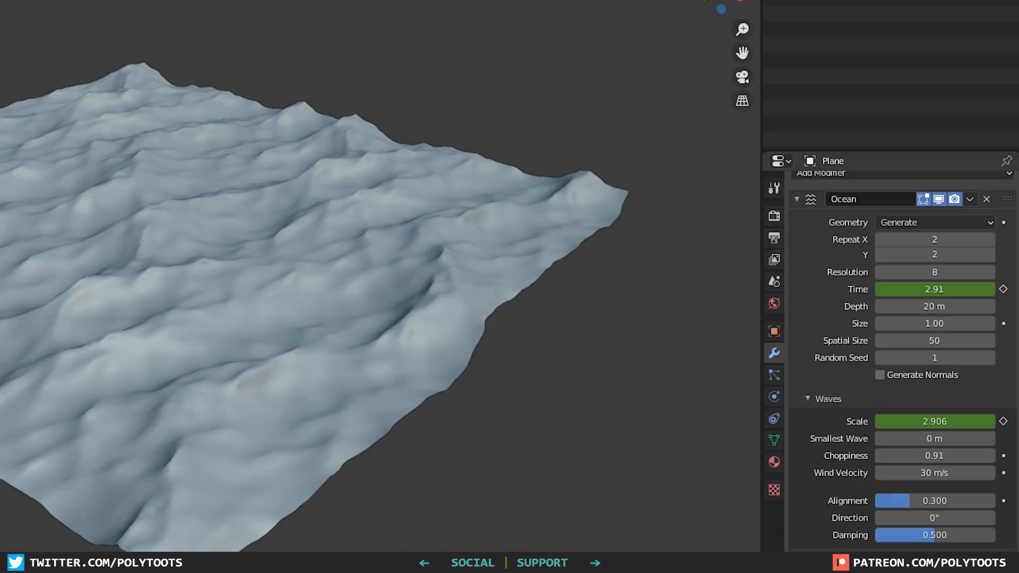
click(697, 523)
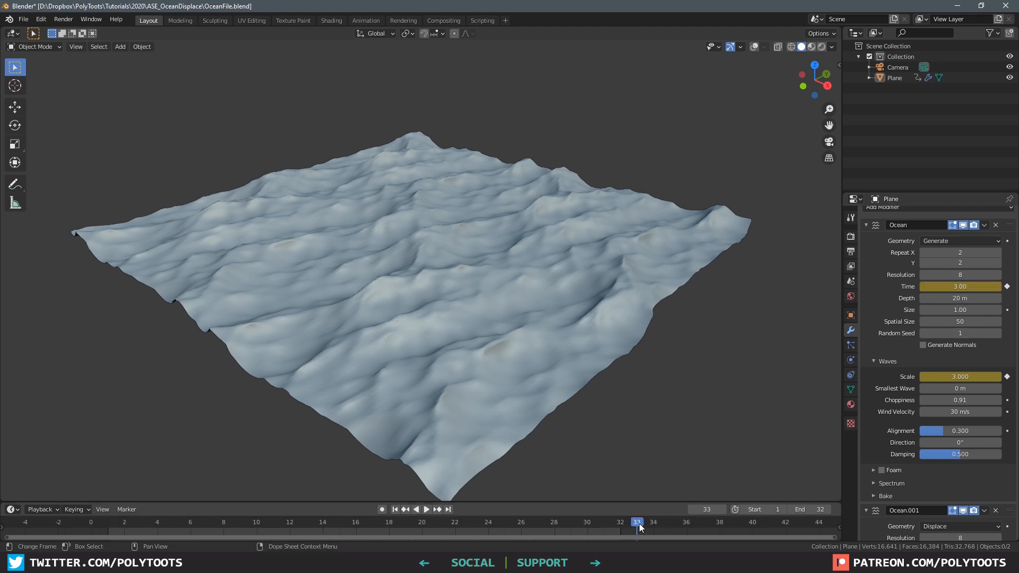
mouse_move(637, 526)
mouse_down()
mouse_move(619, 526)
mouse_move(636, 526)
mouse_up()
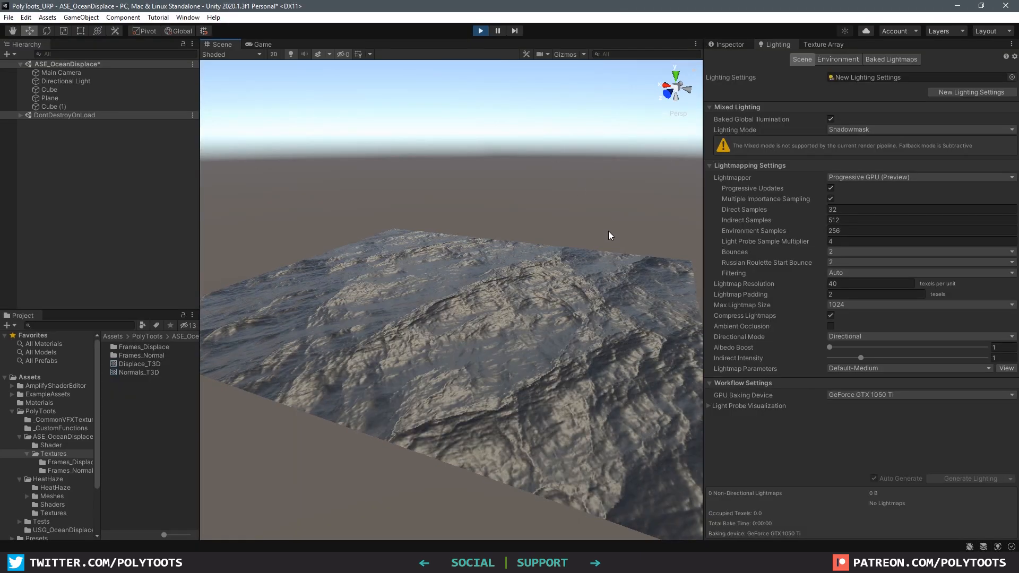
Step: Switch to Unity and examine the displaced ocean surface in the running scene from several angles
scroll(608, 351, up, 4)
alt+drag(608, 356, 607, 340)
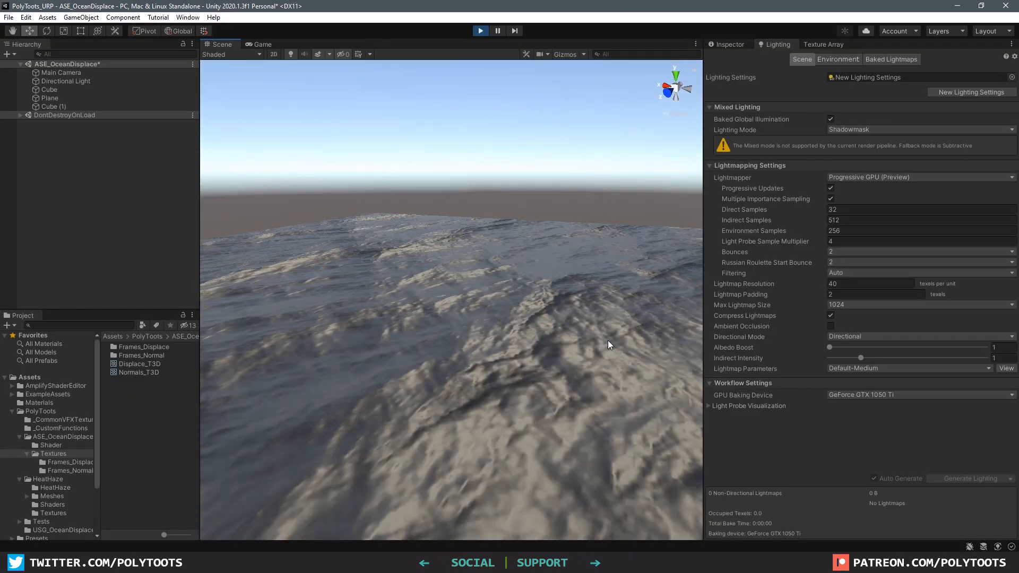
scroll(591, 315, down, 6)
mouse_move(557, 316)
alt+mouse_down()
mouse_move(569, 368)
mouse_move(557, 309)
alt+mouse_up()
middle_drag(557, 309, 560, 288)
alt+drag(560, 288, 540, 308)
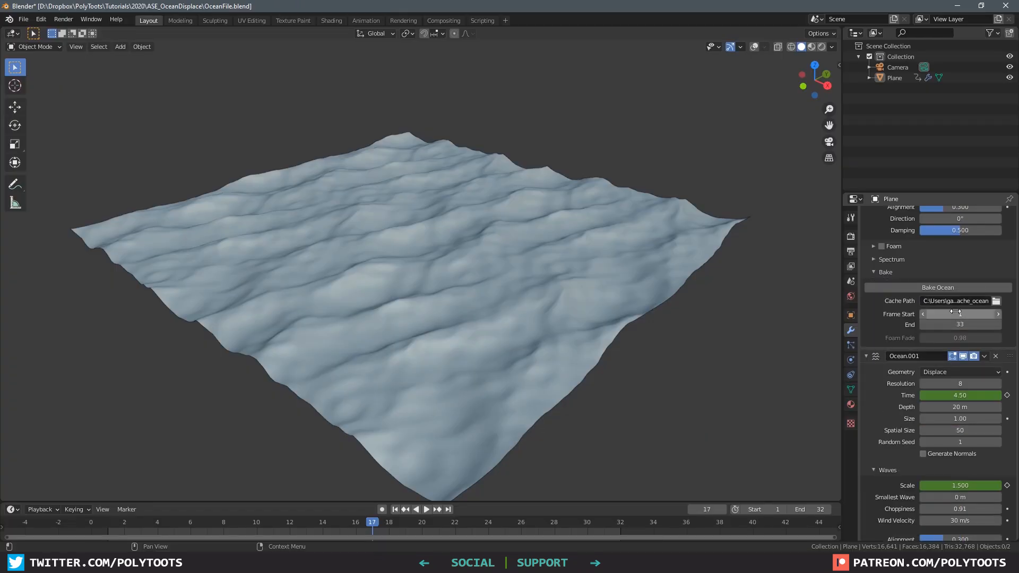
Step: Switch to Blender and check the bake frame range of the Ocean.001 modifier
scroll(895, 438, down, 3)
scroll(915, 485, down, 3)
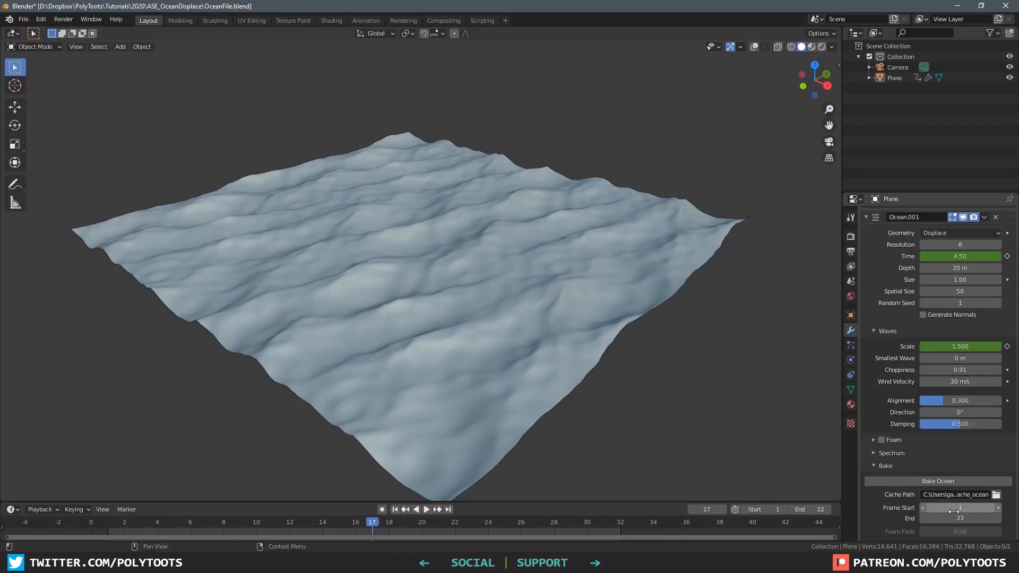
Step: Compare the first Ocean modifier's keyframed Time and wave Scale at frames 1, 32 and 33
scroll(974, 520, up, 12)
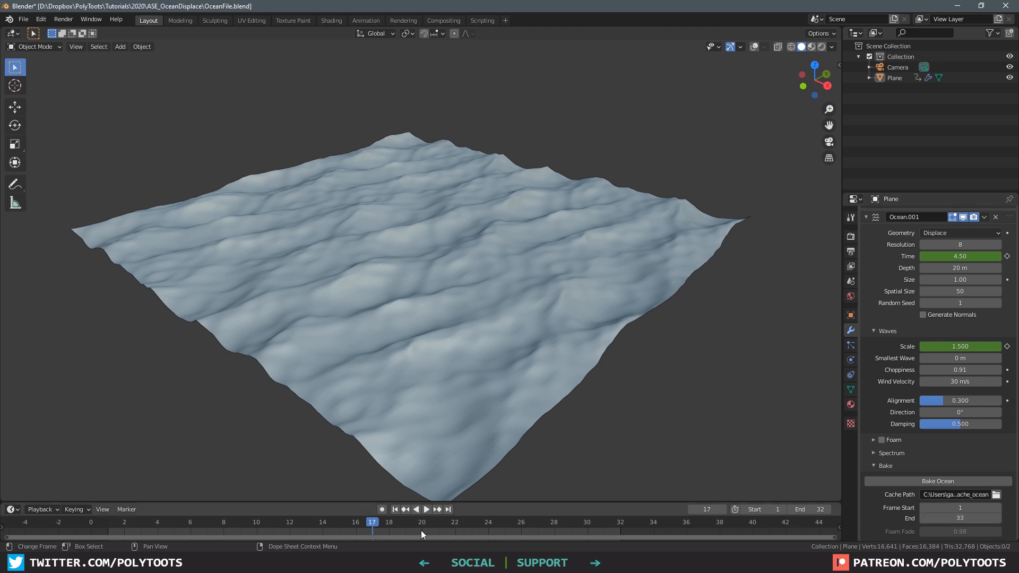
key(shift+Left)
click(634, 526)
click(106, 522)
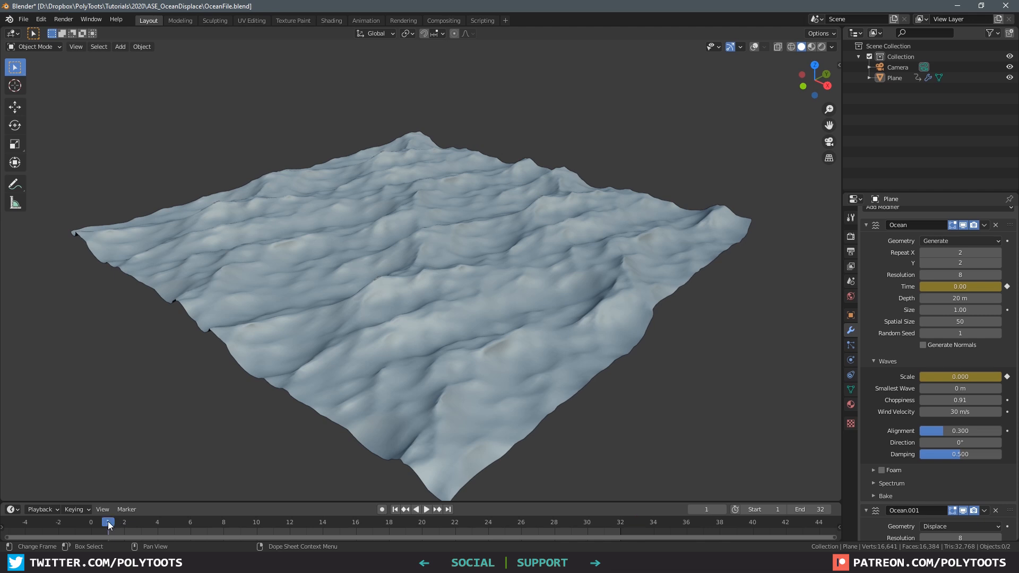
click(619, 520)
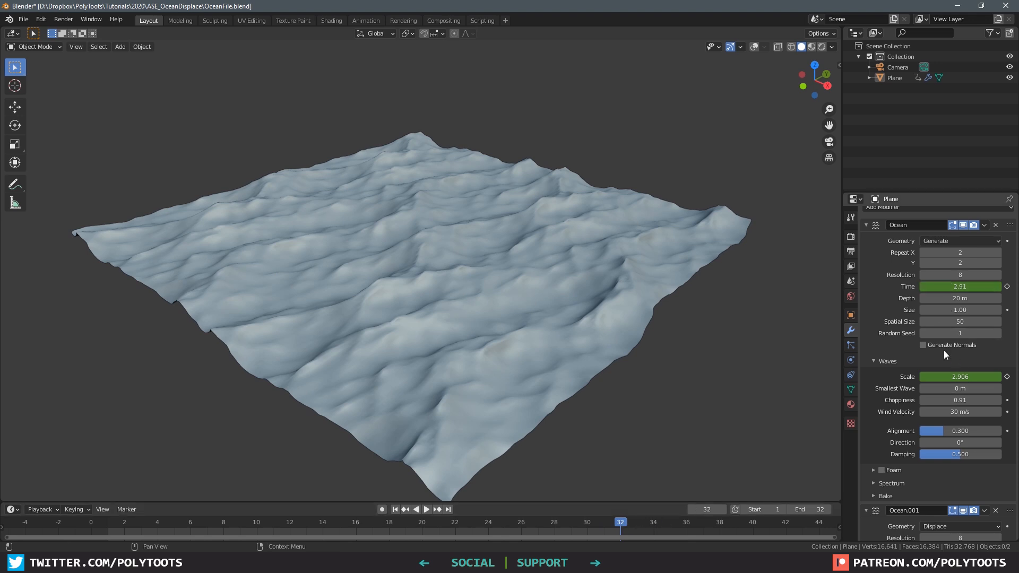
Step: Expand the Waves settings of Ocean.001 and compare both modifiers' Time and Scale at frame 33
scroll(959, 360, down, 5)
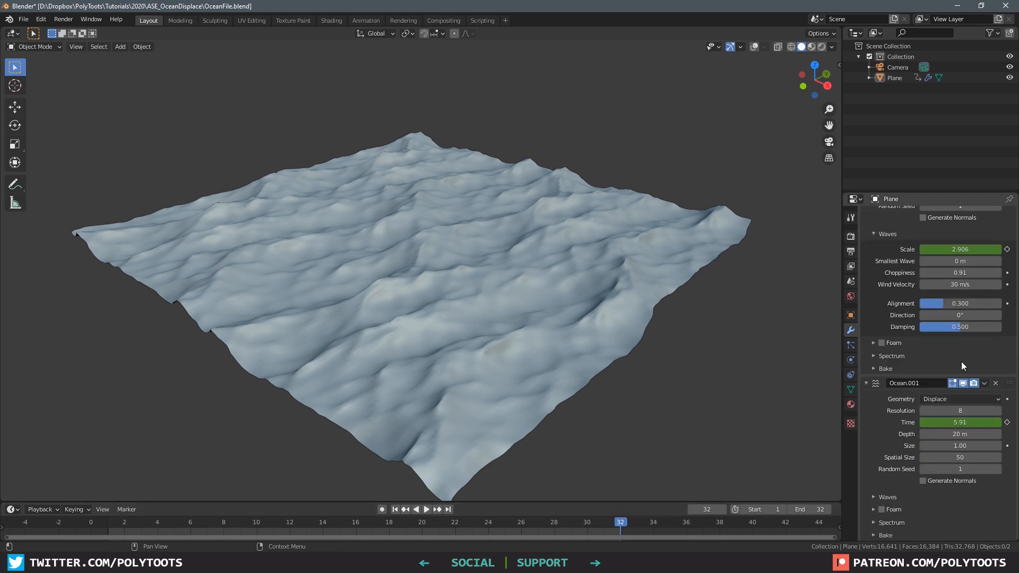
click(872, 497)
scroll(932, 430, down, 2)
drag(606, 530, 637, 524)
scroll(934, 318, up, 5)
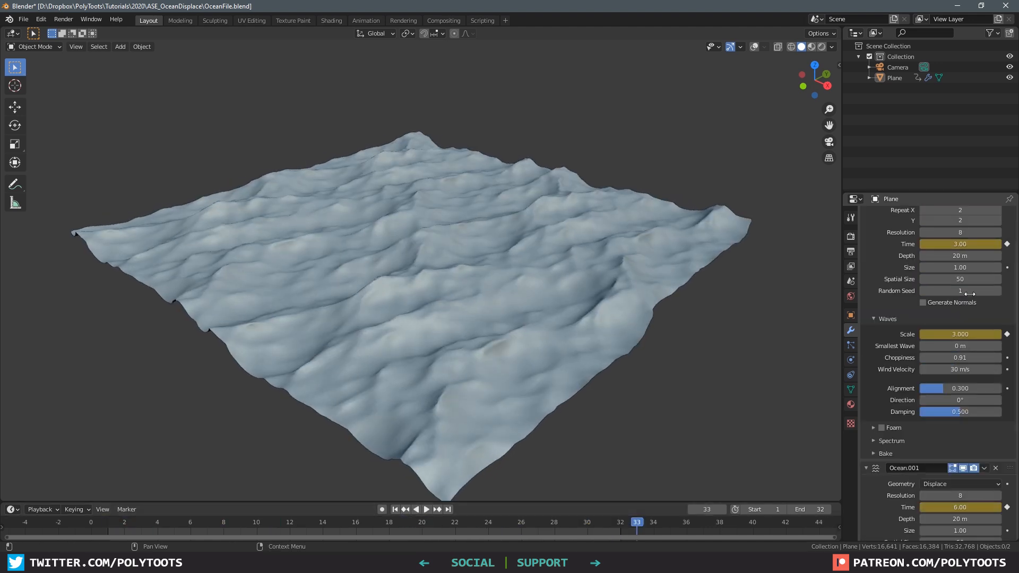
scroll(980, 242, up, 2)
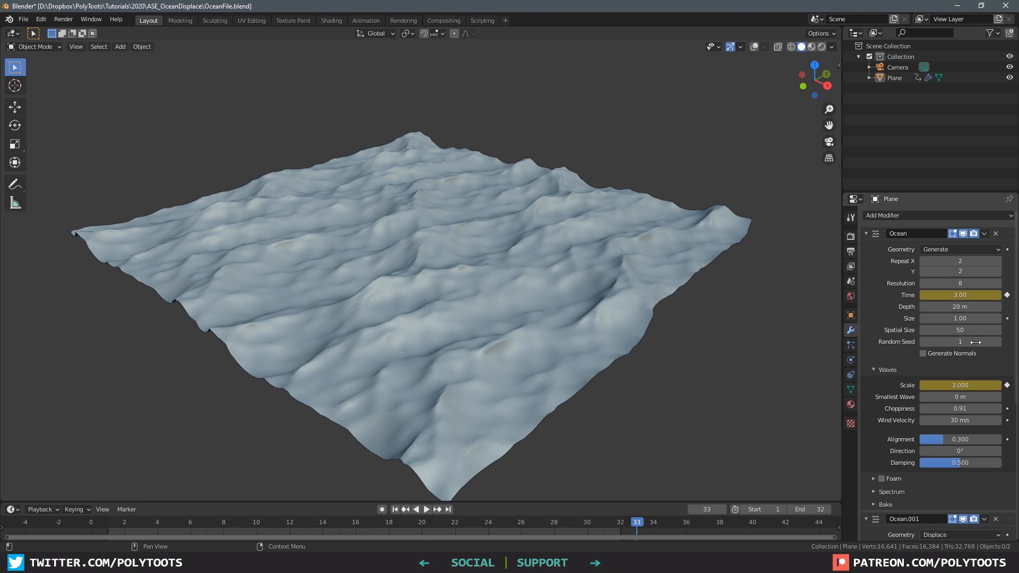
scroll(970, 360, down, 9)
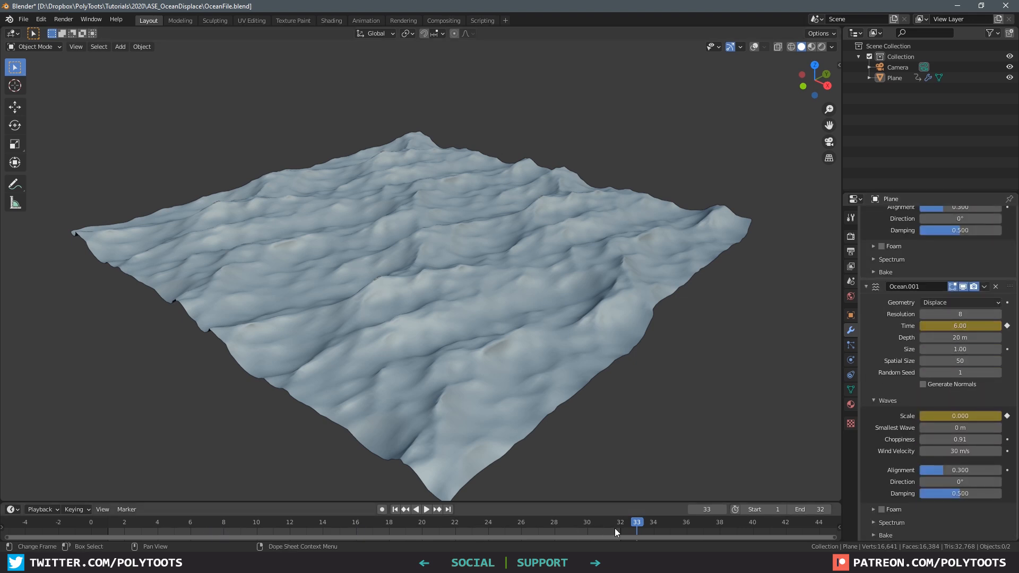
Step: Scrub the timeline between frames 1 and 33 to check the keyframed Time and Scale of Ocean.001
drag(597, 527, 107, 529)
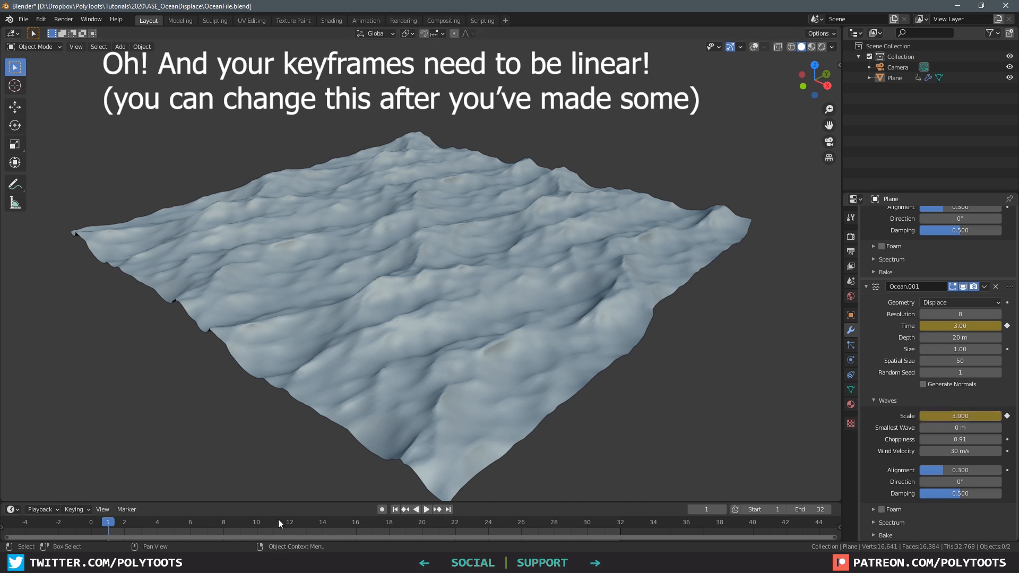
drag(103, 528, 626, 530)
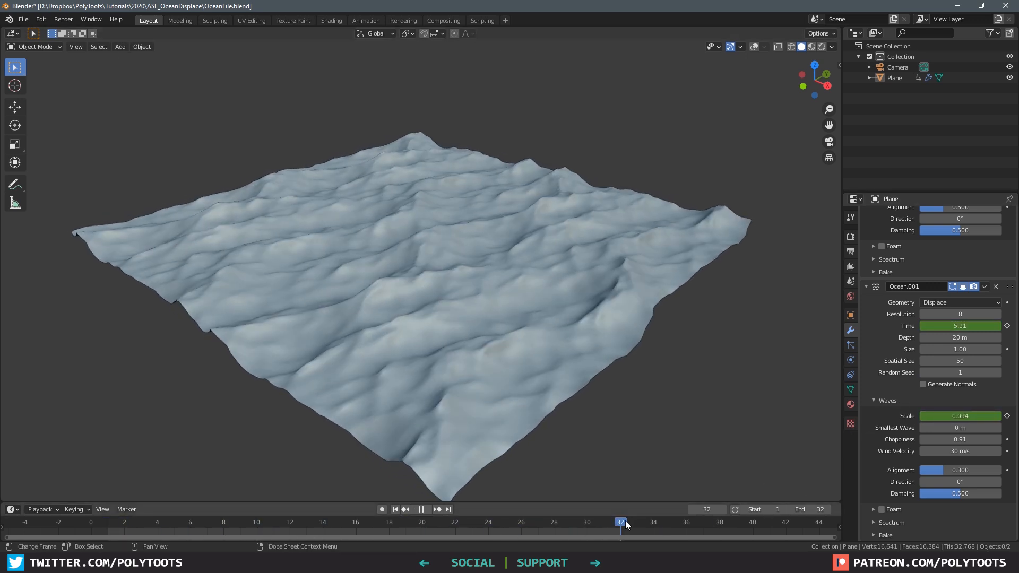
click(641, 525)
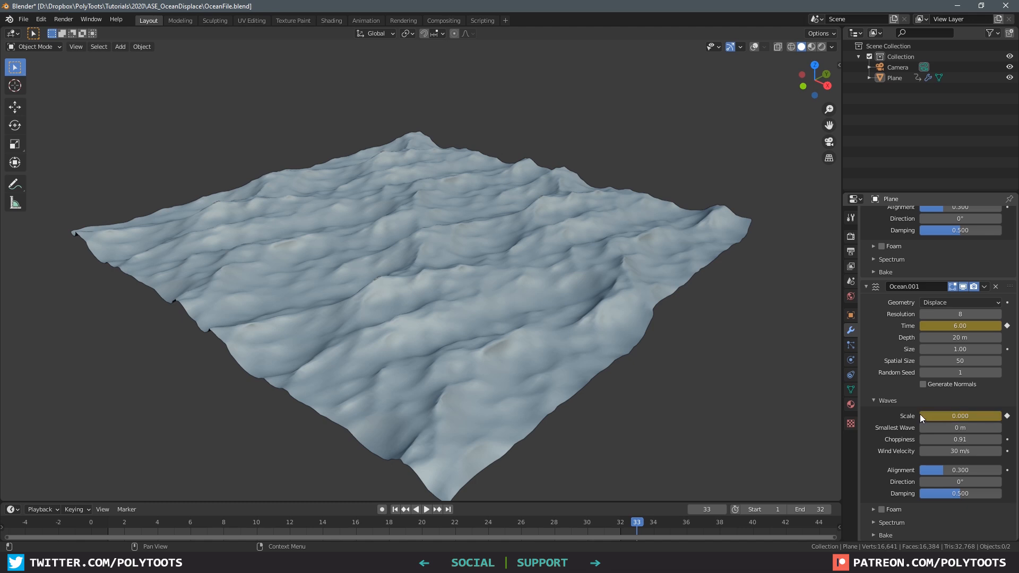
Step: Go to the halfway frame 17 and compare the wave Scale of the two Ocean modifiers
drag(632, 526, 354, 530)
scroll(921, 385, up, 5)
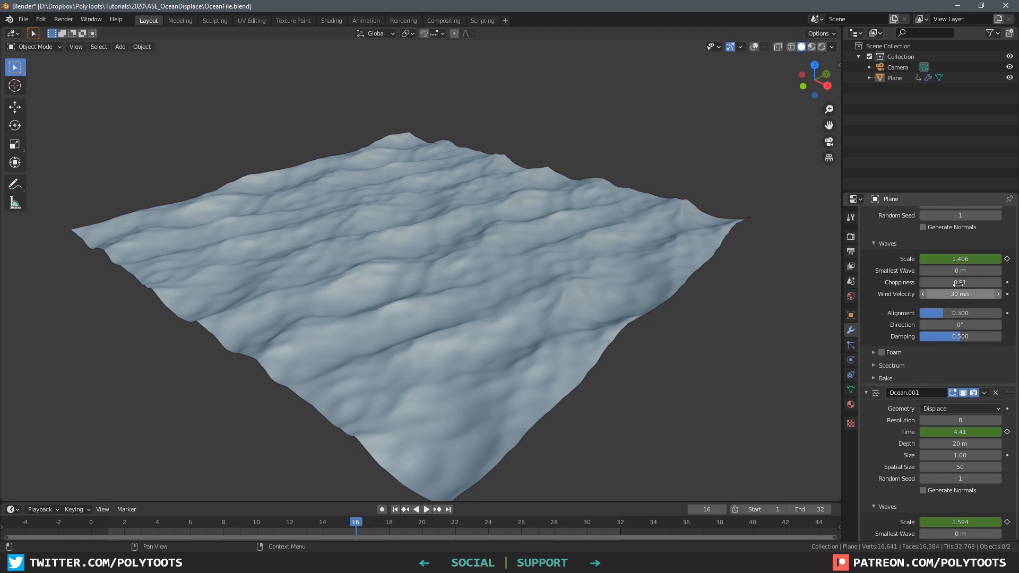
click(372, 526)
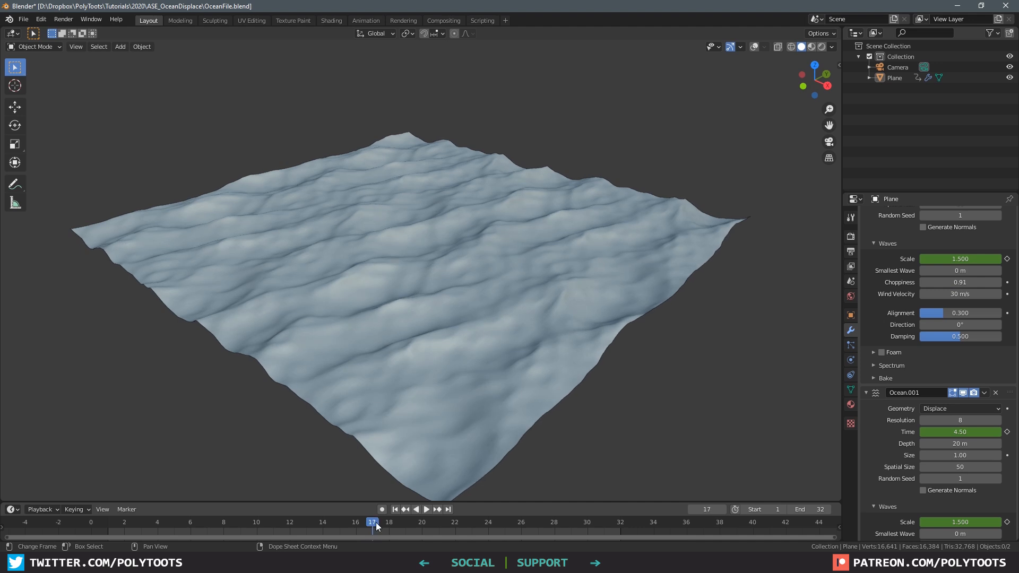
scroll(955, 265, down, 1)
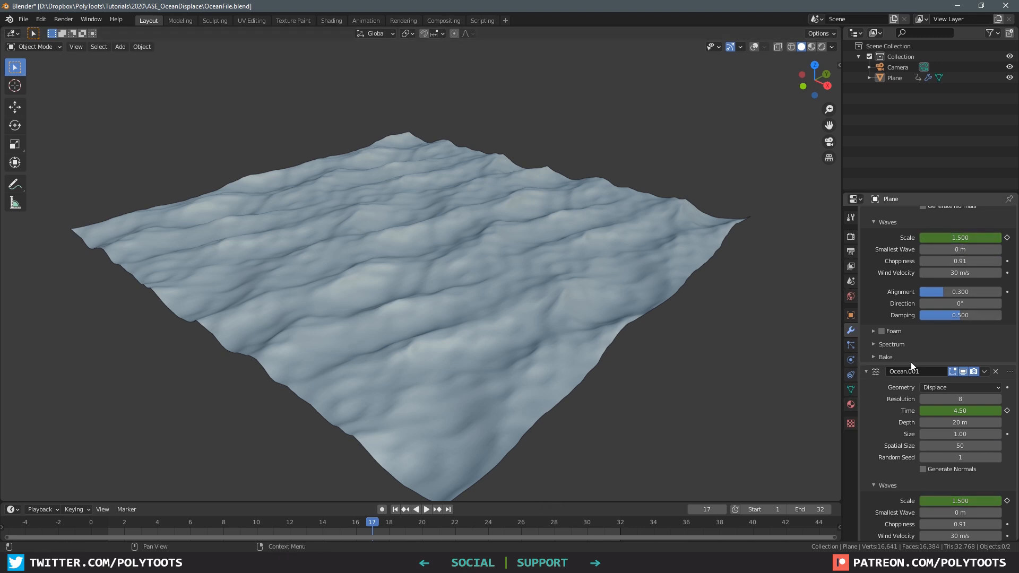
scroll(910, 366, down, 4)
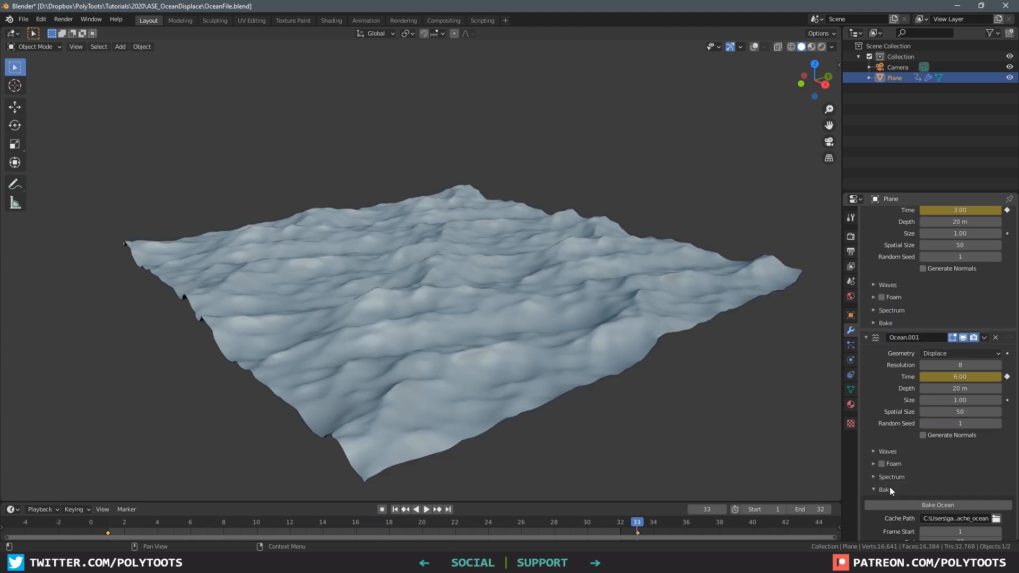
Step: Try Repeat X and Y at 1 on the first Ocean modifier, and restore both to 2
scroll(902, 456, up, 4)
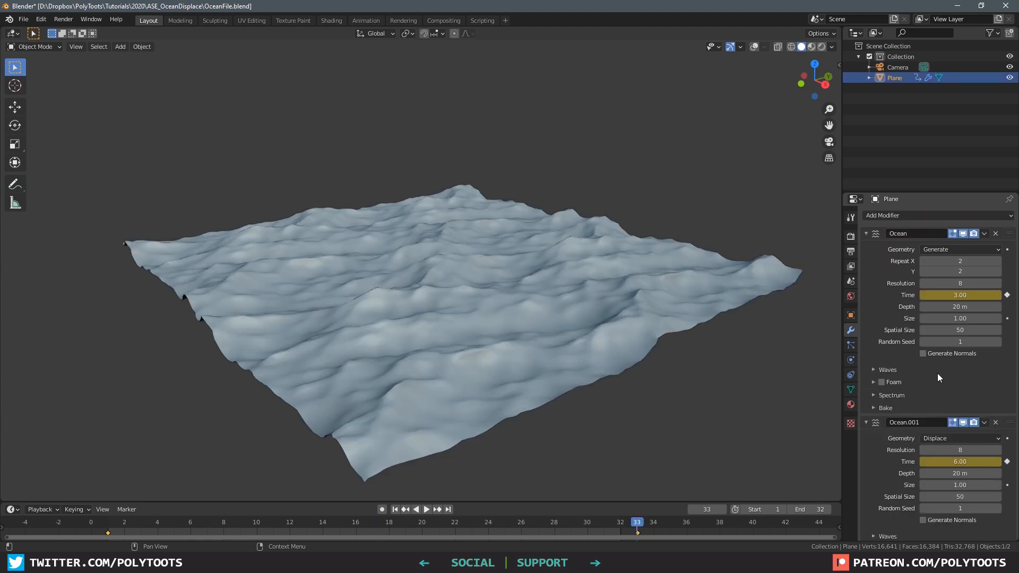
click(961, 261)
text(1)
key(Tab)
text(1)
key(Tab)
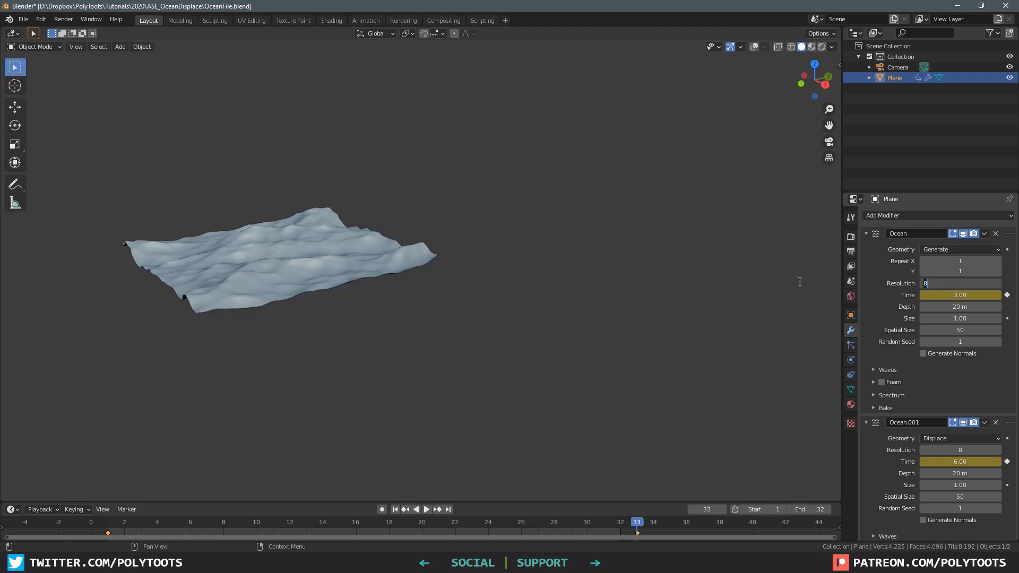
click(967, 261)
click(967, 261)
key(Tab)
text(2)
key(Tab)
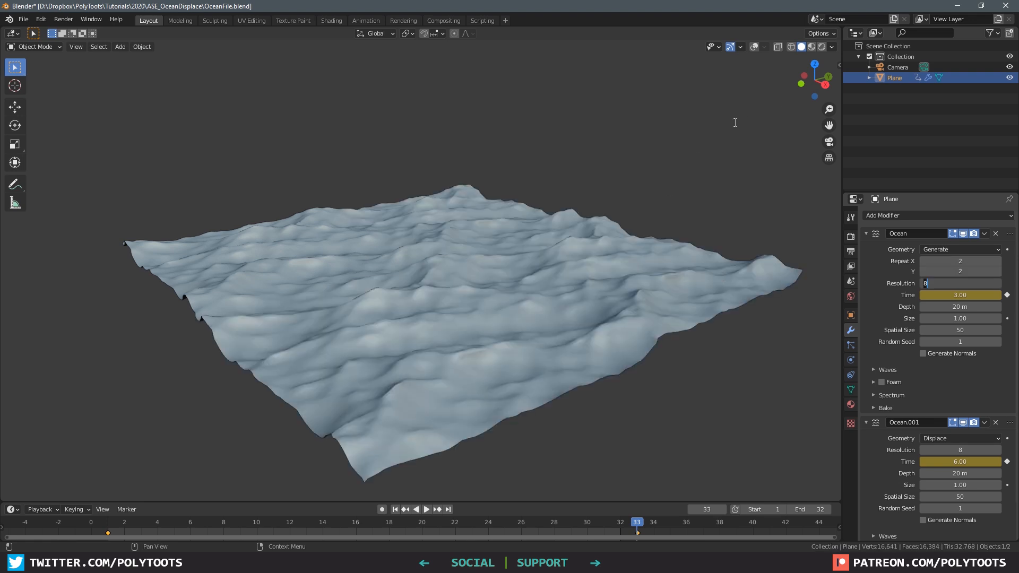
Step: Select the camera, check its framing of the ocean plane through the camera view, and open the scene's render properties
click(902, 66)
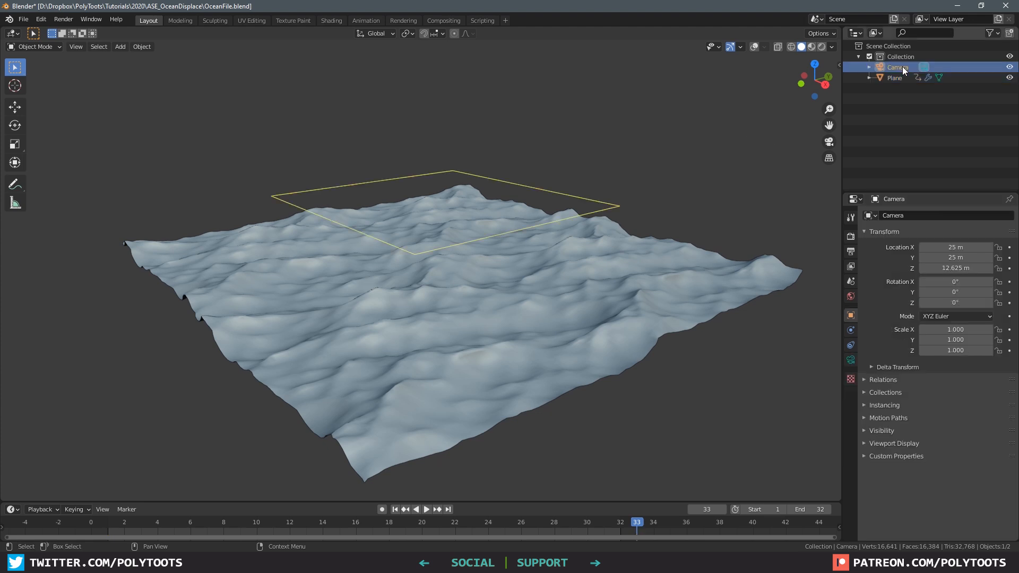
alt+drag(664, 182, 642, 225)
click(825, 142)
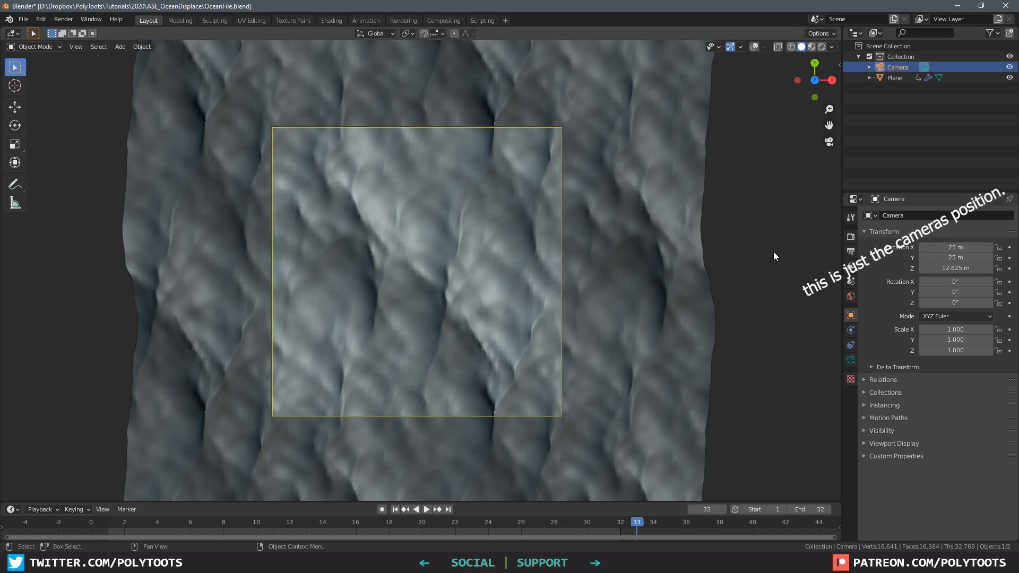
click(851, 236)
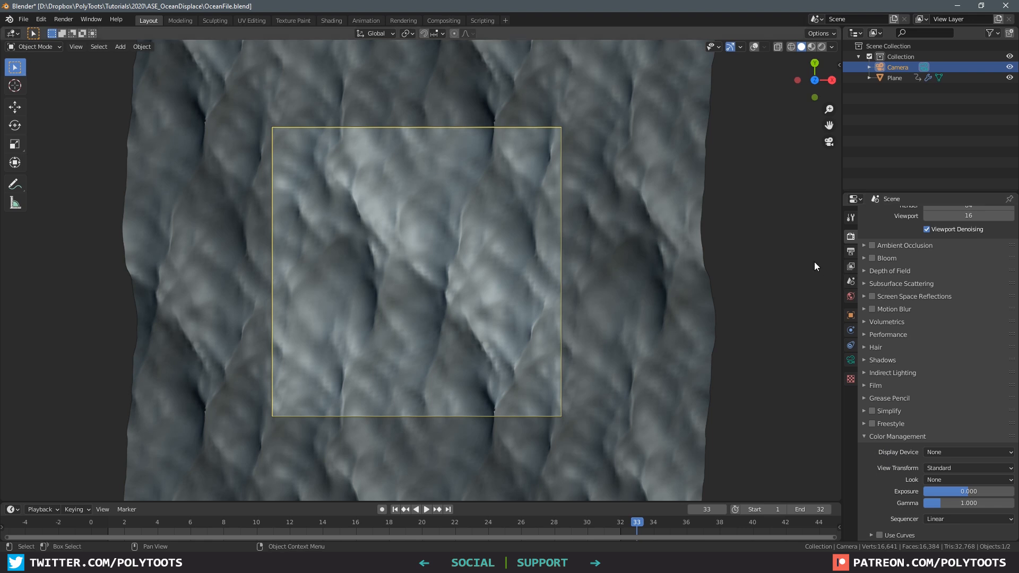
Step: Switch the viewport lighting to MatCap and choose the multicoloured normal-map matcap
middle_drag(542, 267, 425, 209)
scroll(482, 179, down, 12)
scroll(488, 176, up, 4)
click(831, 47)
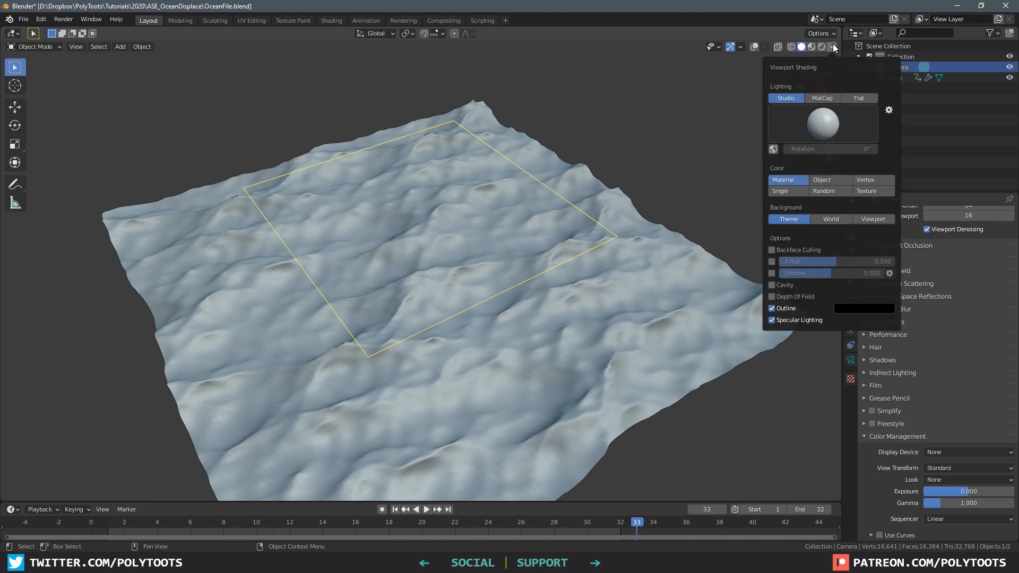
click(821, 98)
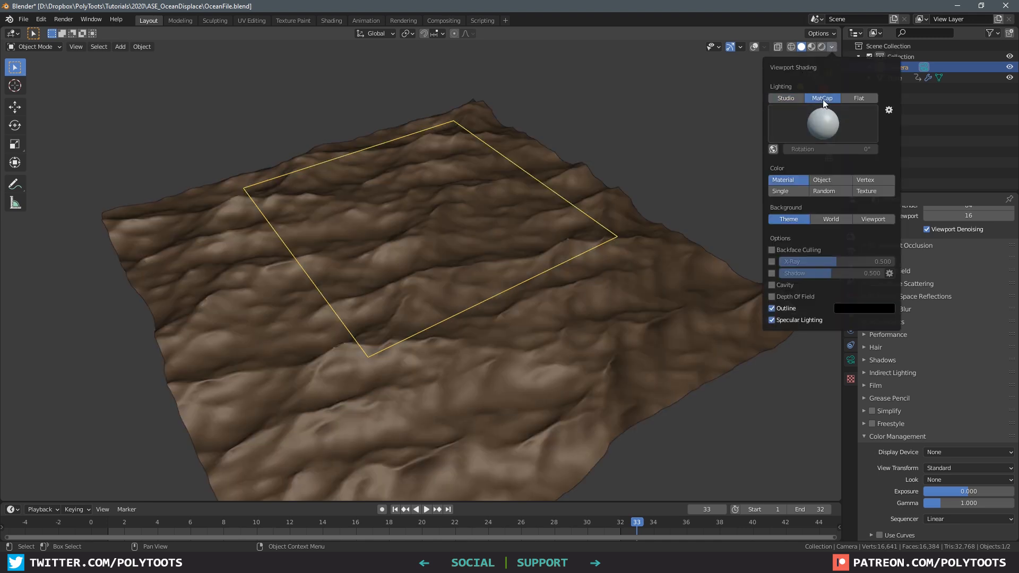
click(821, 121)
click(826, 161)
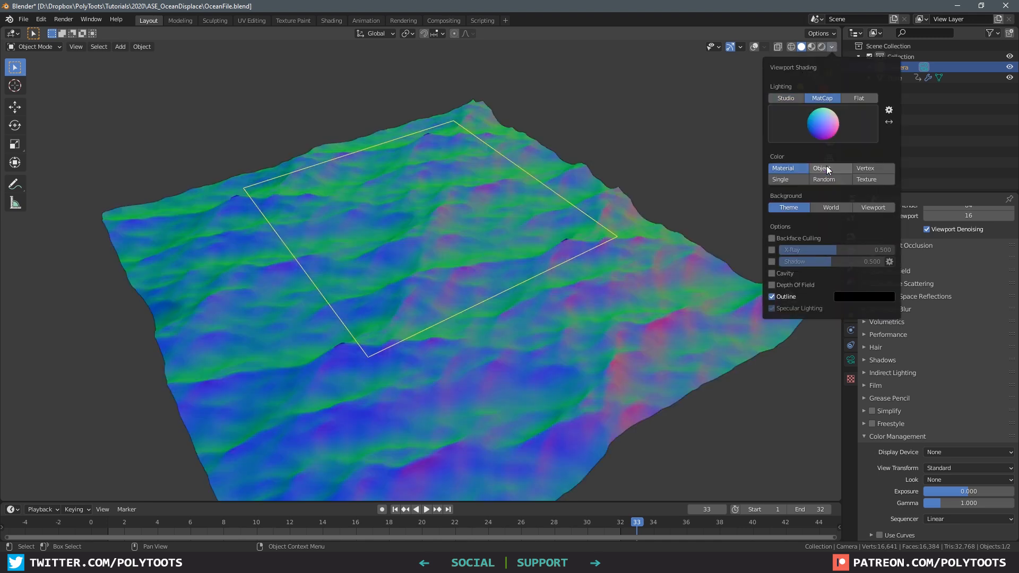
Step: View the ocean through the camera and set the color management display device to sRGB
click(829, 142)
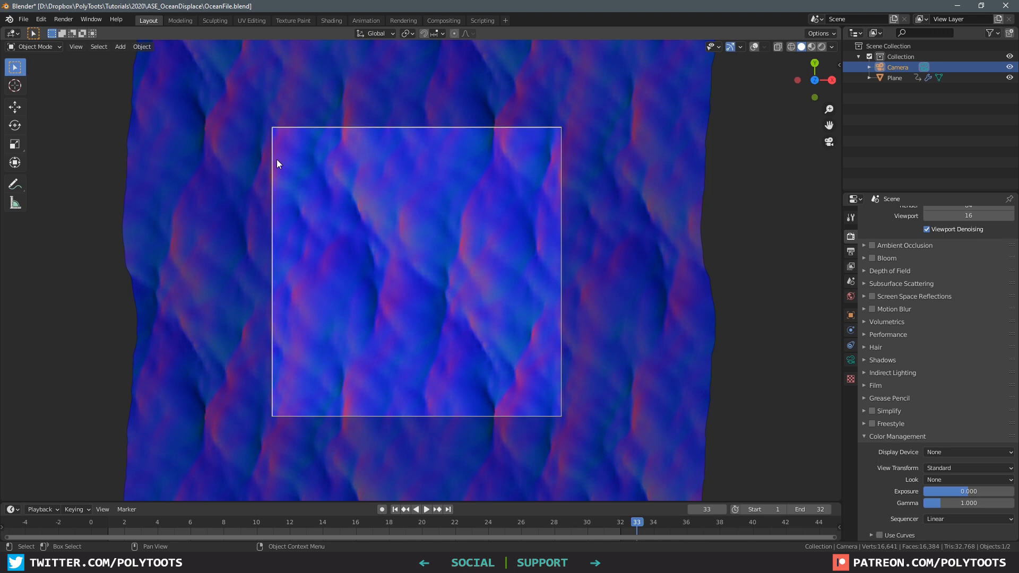
click(950, 452)
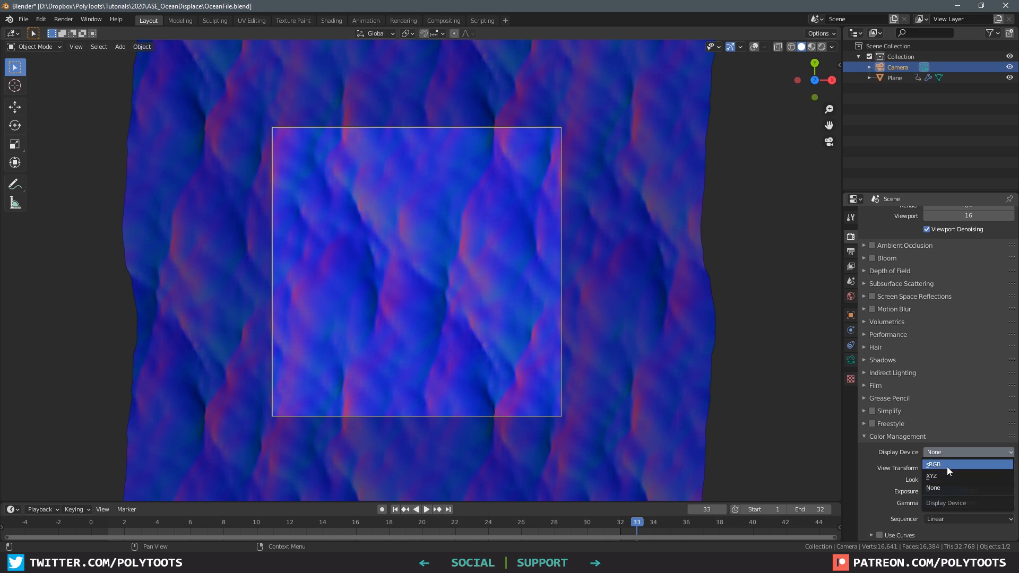
click(947, 465)
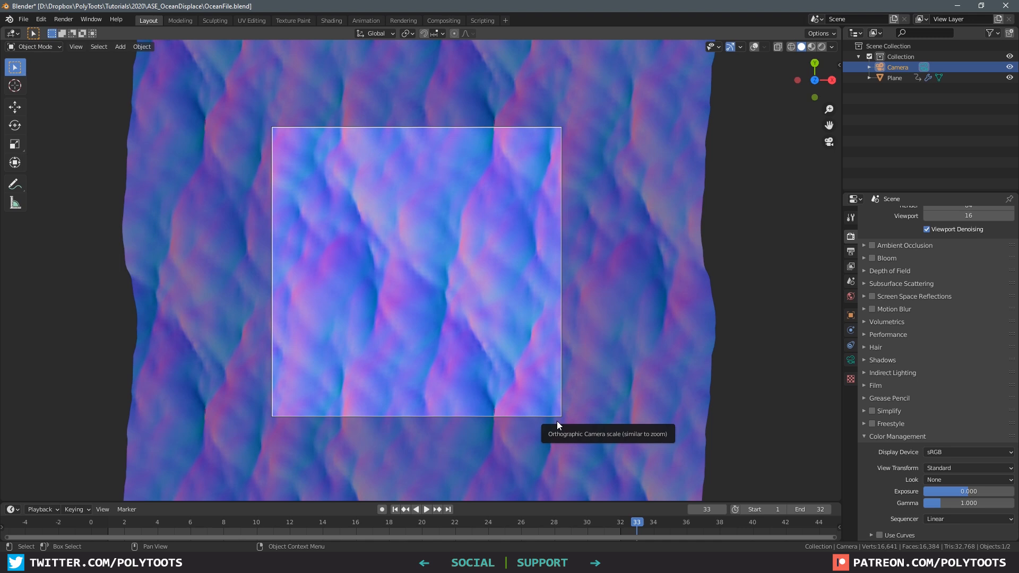
Step: Set the output file format to PNG and run a viewport render of the animation from frame 1
key(shift+Left)
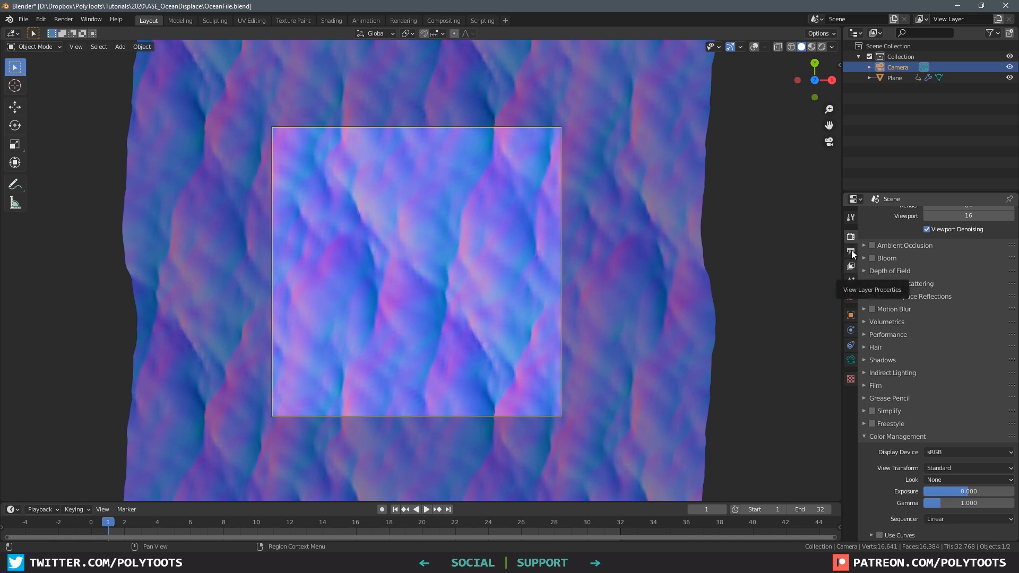
scroll(912, 228, up, 2)
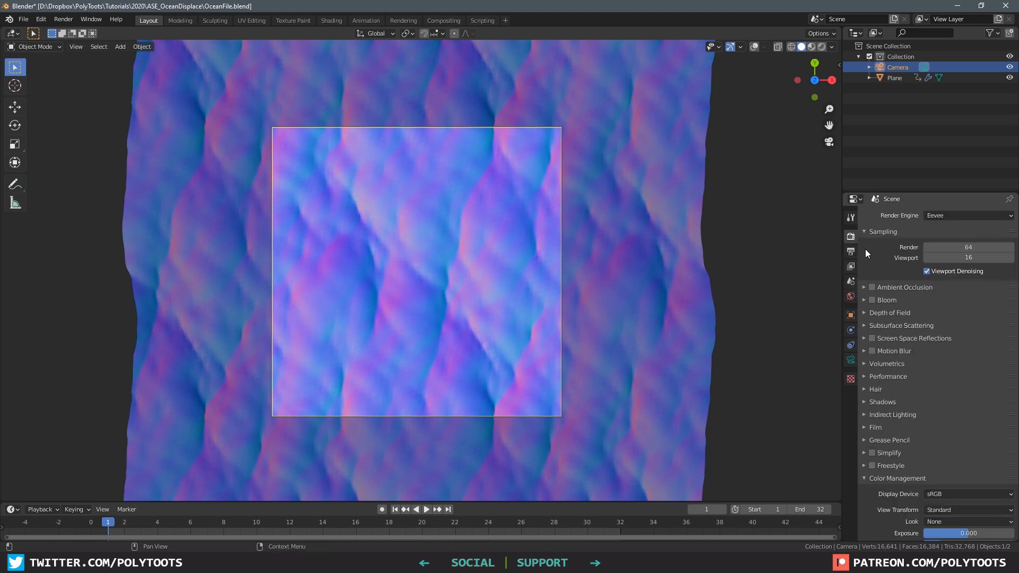
click(850, 251)
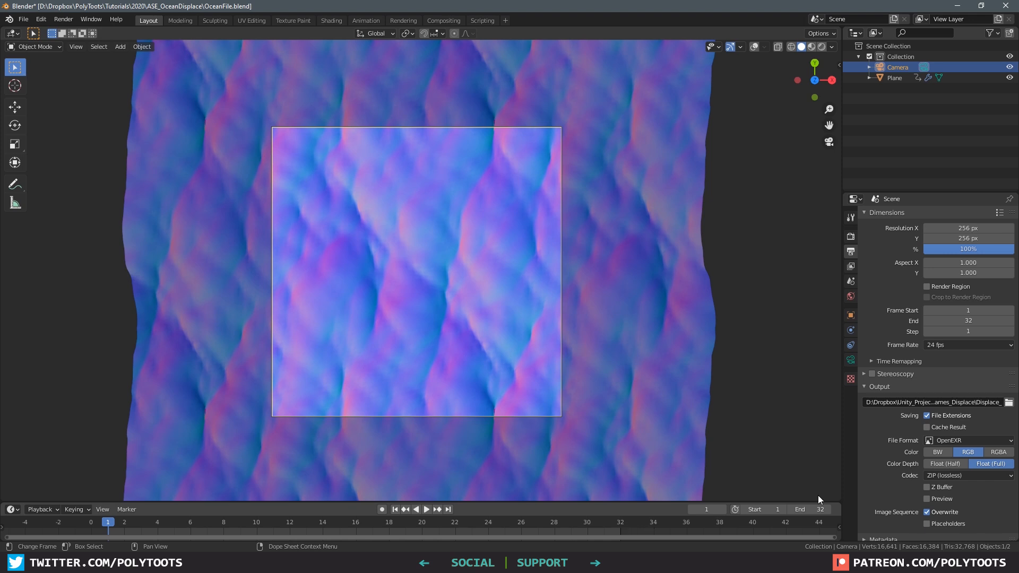
click(970, 442)
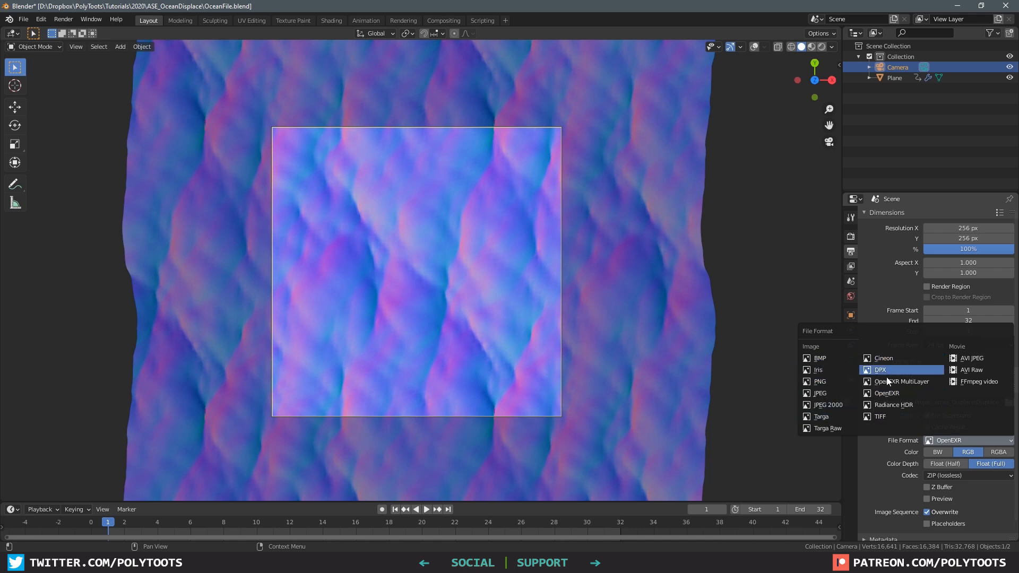
click(827, 381)
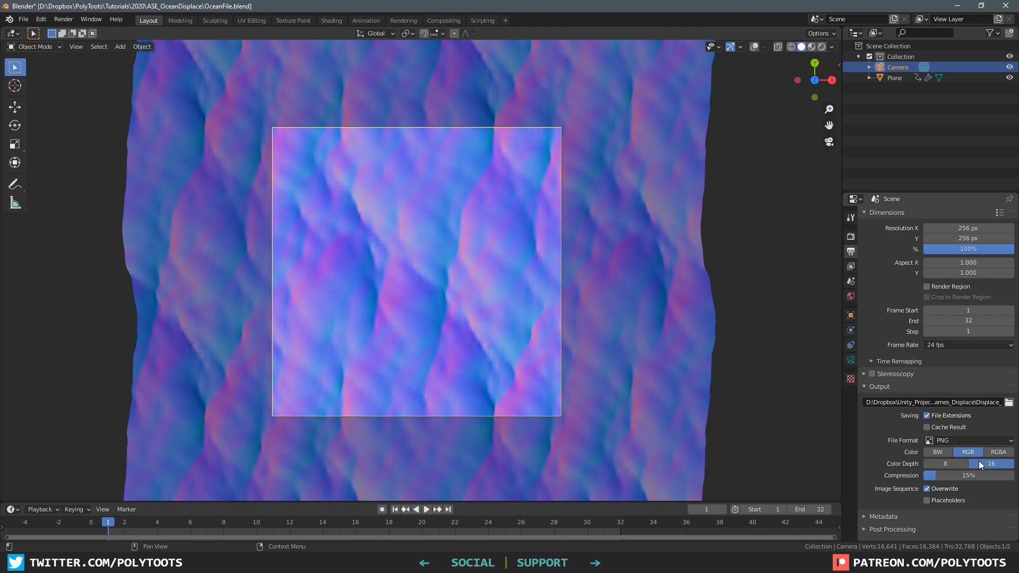
click(76, 47)
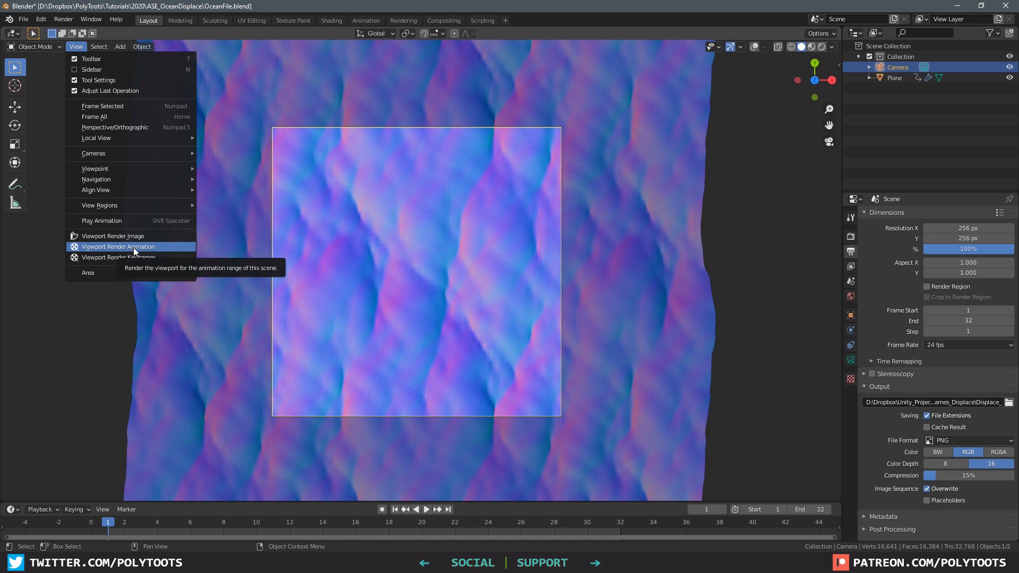
click(162, 246)
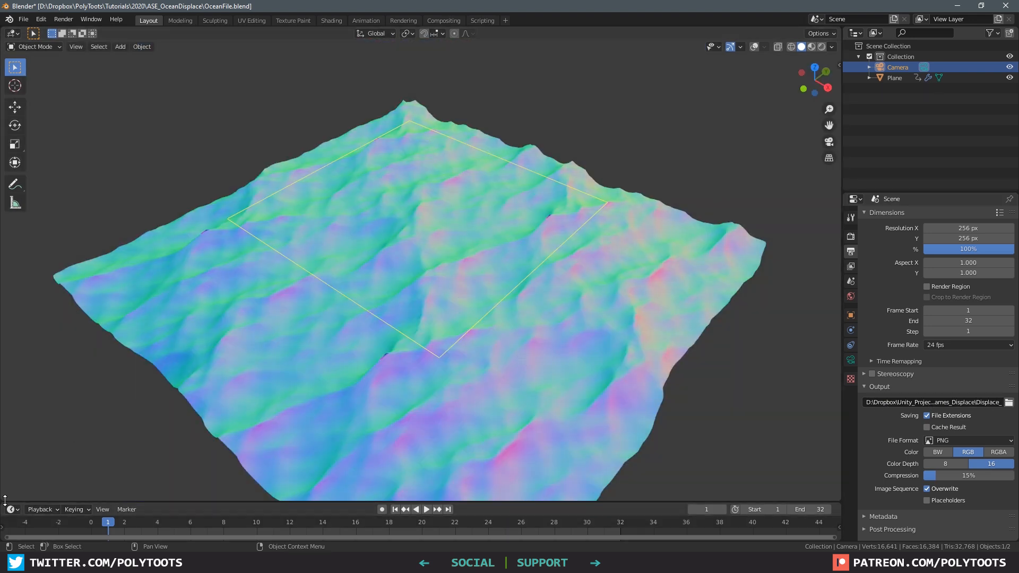
Step: Split the 3D viewport, turn the lower area into a Shader Editor, and select the plane to show its Height material
drag(7, 508, 152, 237)
click(16, 242)
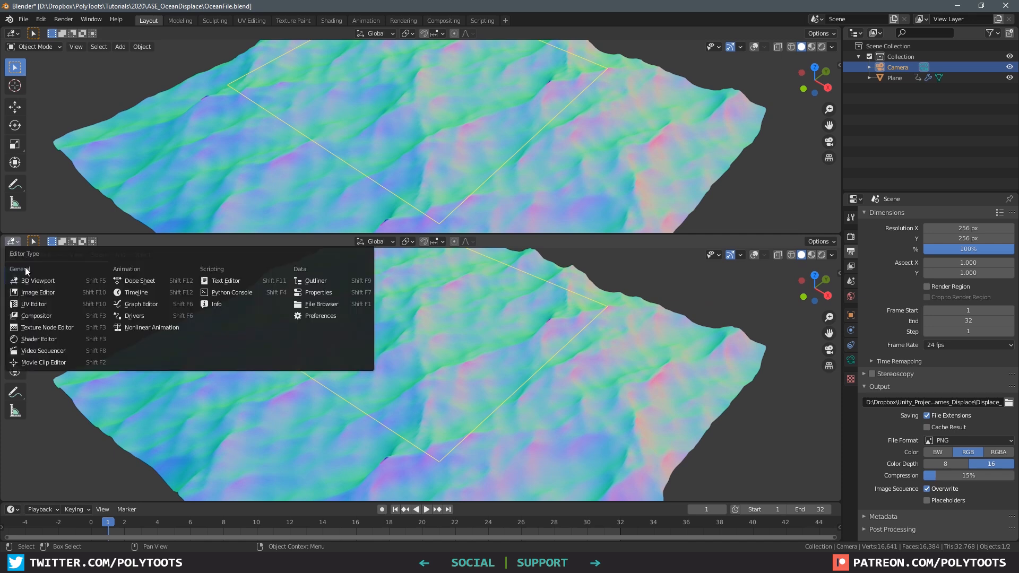
click(47, 340)
click(632, 180)
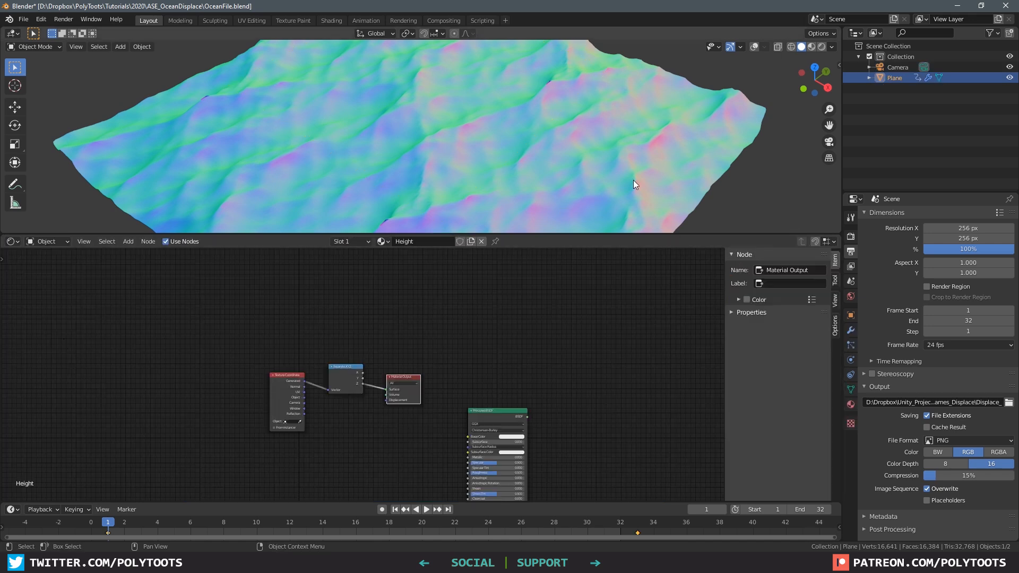
Step: Line up the Separate XYZ and Material Output nodes of the Height material and show the ocean in Material Preview shading
middle_drag(380, 395, 417, 363)
scroll(411, 352, up, 4)
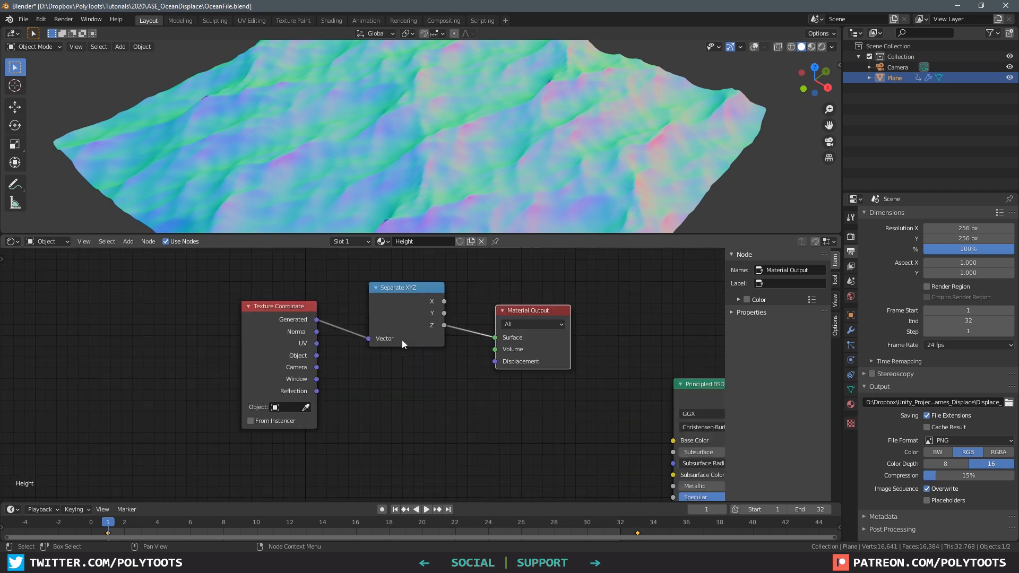
drag(416, 307, 404, 295)
drag(543, 311, 524, 286)
click(814, 48)
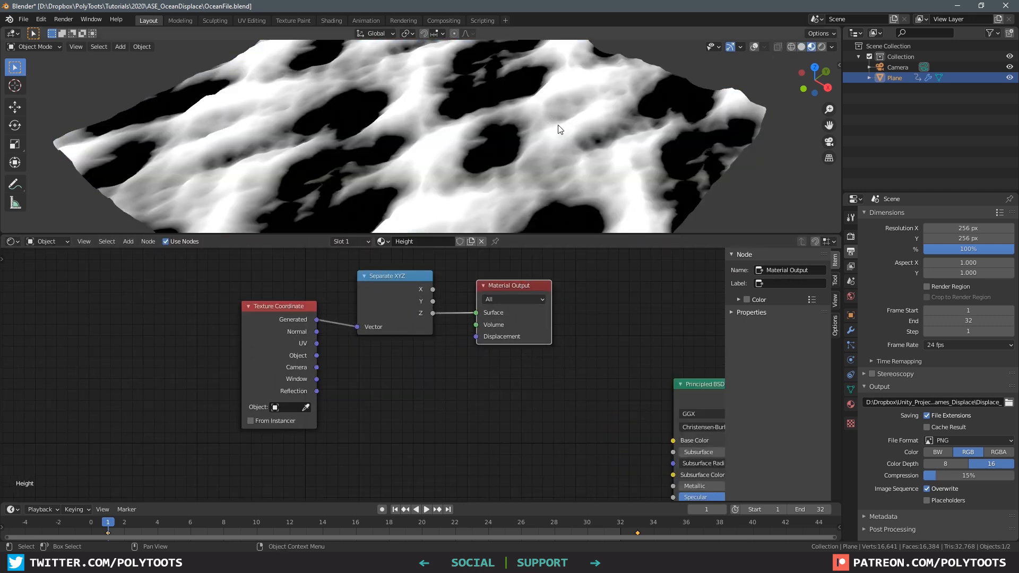
Step: Compare the ocean in Solid shading with its Height material by switching to Solid and back to Material Preview
shift+middle_drag(486, 88, 501, 116)
key(z)
click(538, 183)
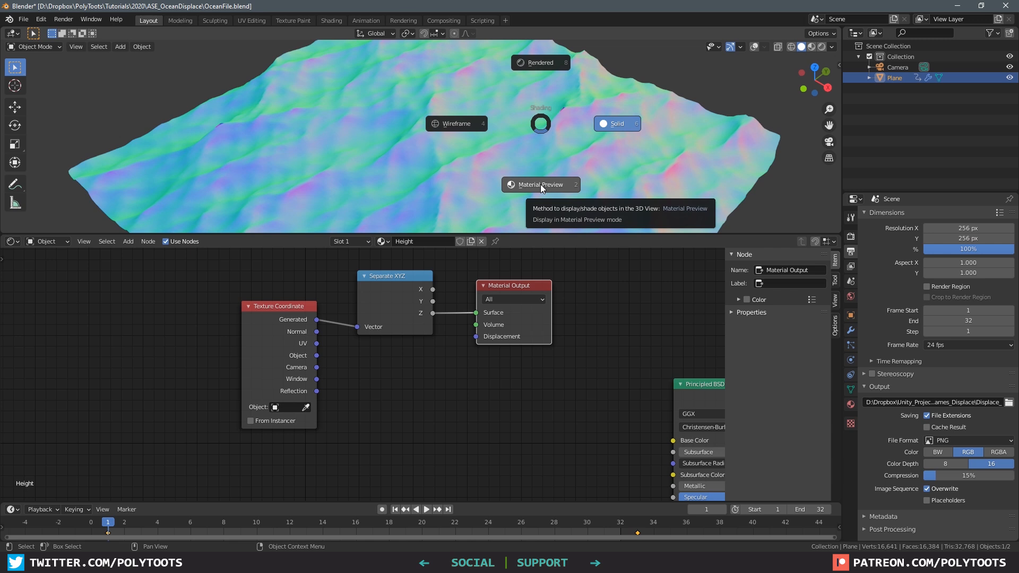
click(540, 185)
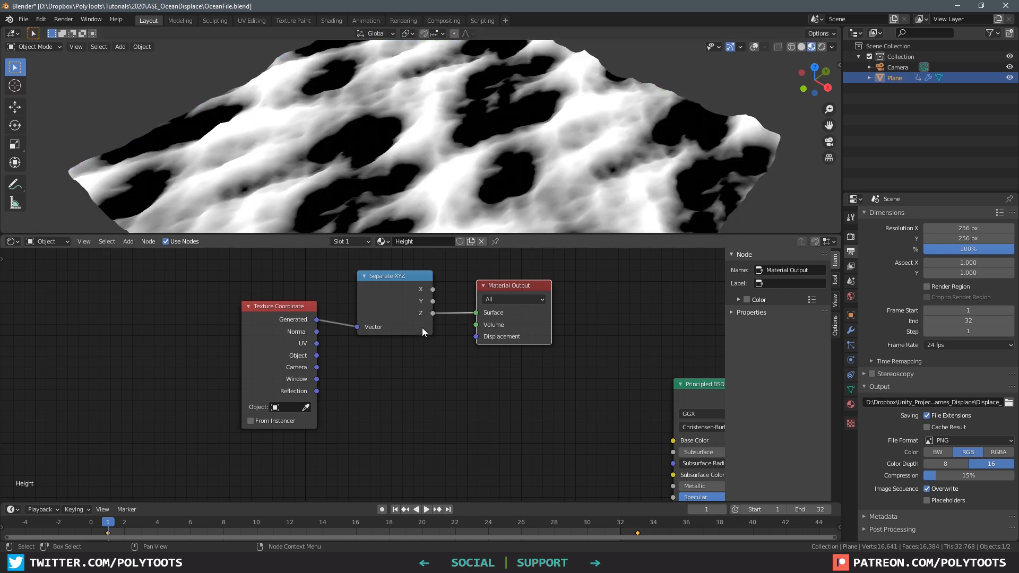
Step: Reposition the Texture Coordinate, Separate XYZ and Material Output nodes into a tidier row
drag(281, 314, 282, 301)
drag(396, 279, 391, 290)
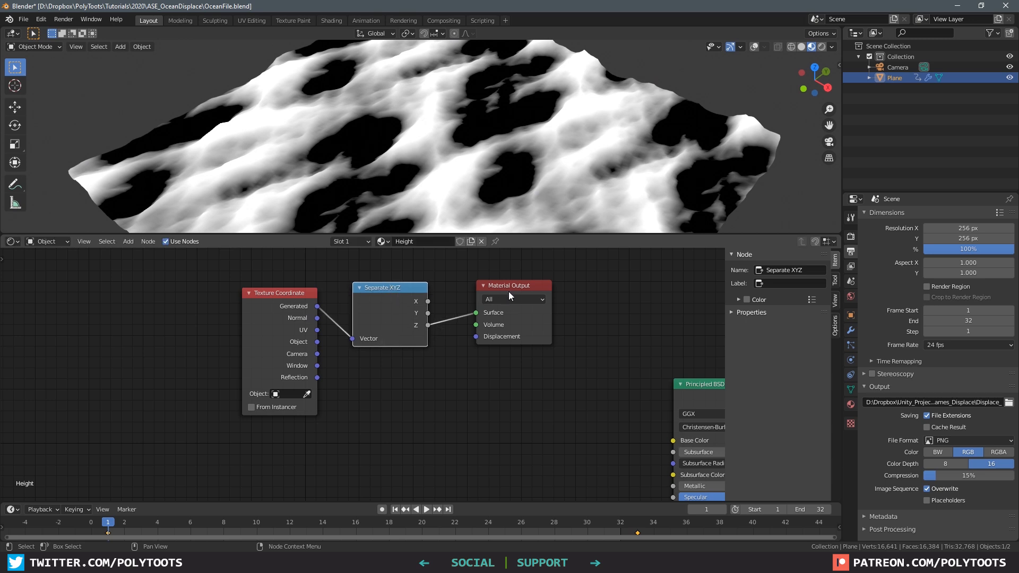
drag(513, 286, 506, 286)
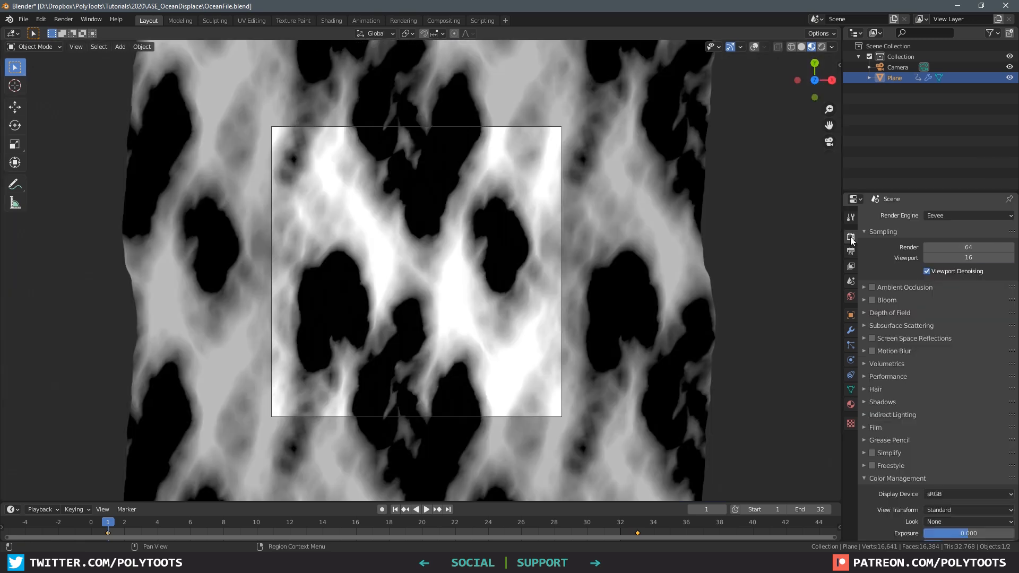
Step: Set the color management display device to None and the output format to OpenEXR with RGBA color and Float (Full) depth
click(941, 493)
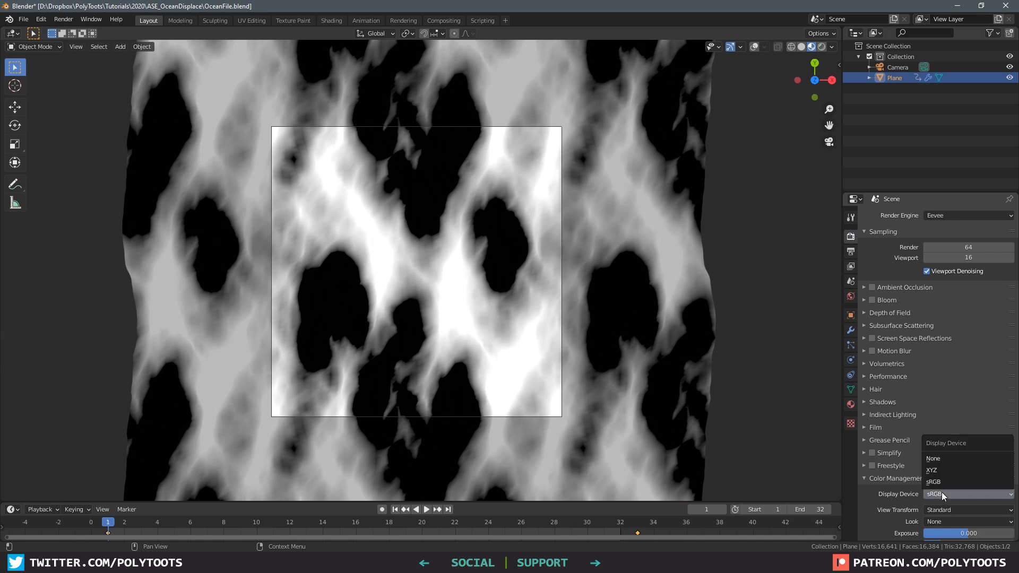
click(944, 458)
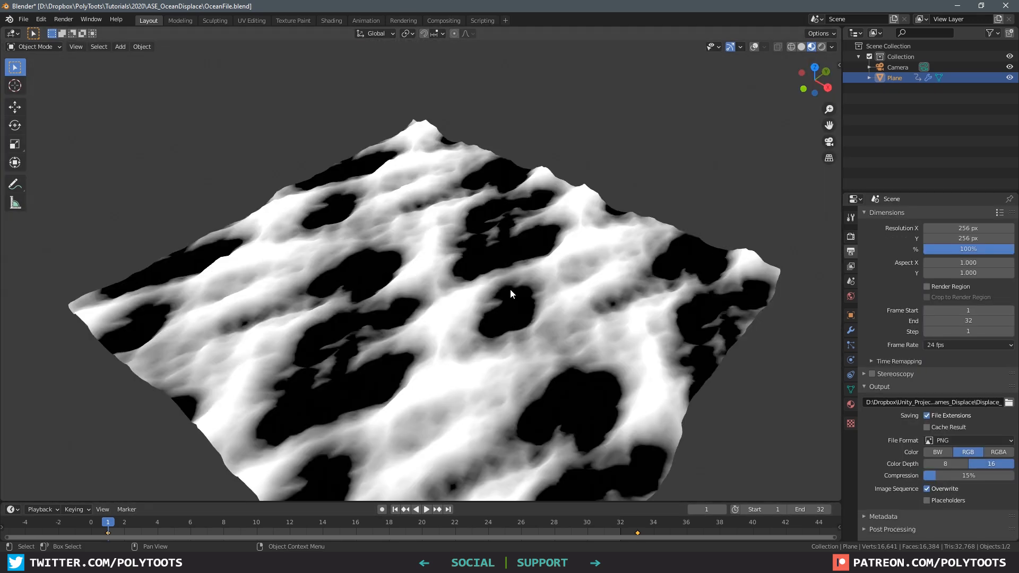
middle_drag(510, 294, 541, 249)
click(953, 440)
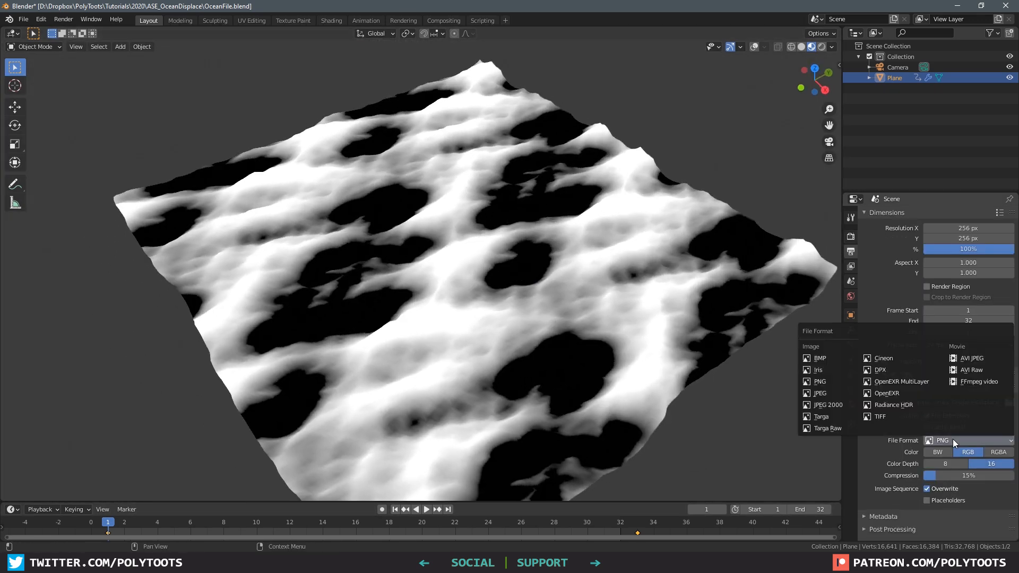
click(891, 394)
click(993, 452)
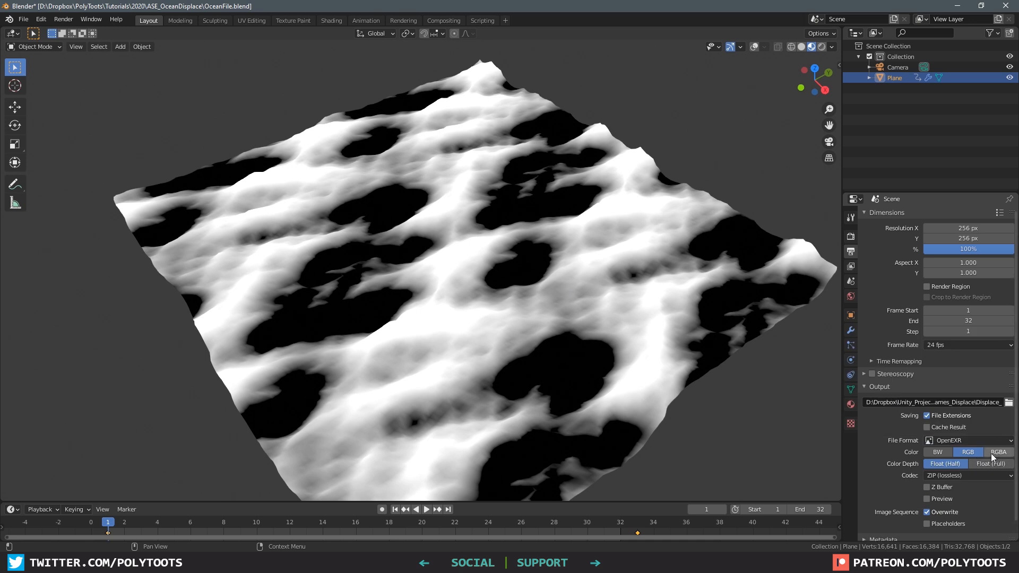
click(995, 465)
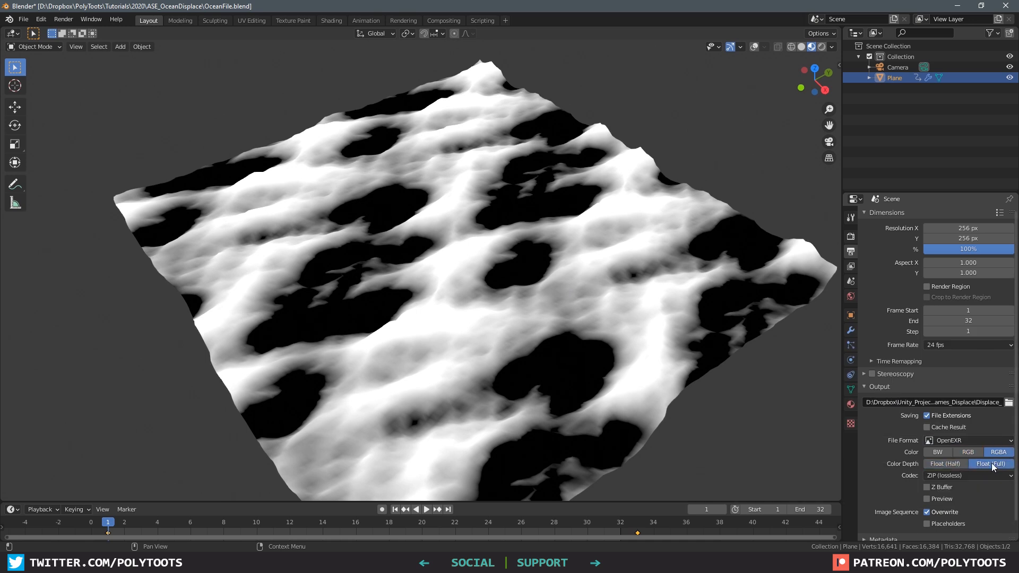
Step: View the ocean through the camera, review the render and output settings, and play the height animation briefly
click(828, 142)
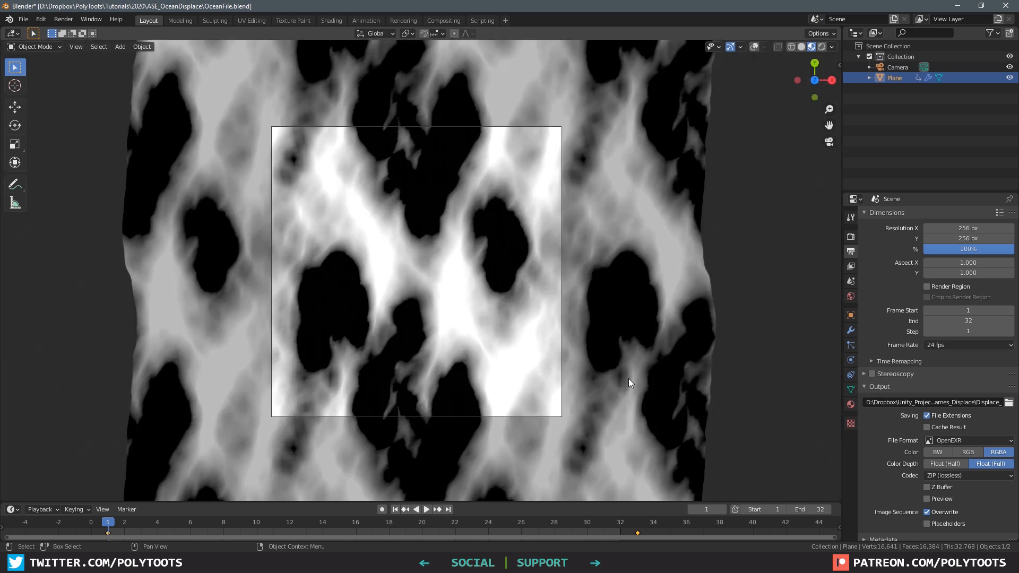
click(850, 239)
click(851, 252)
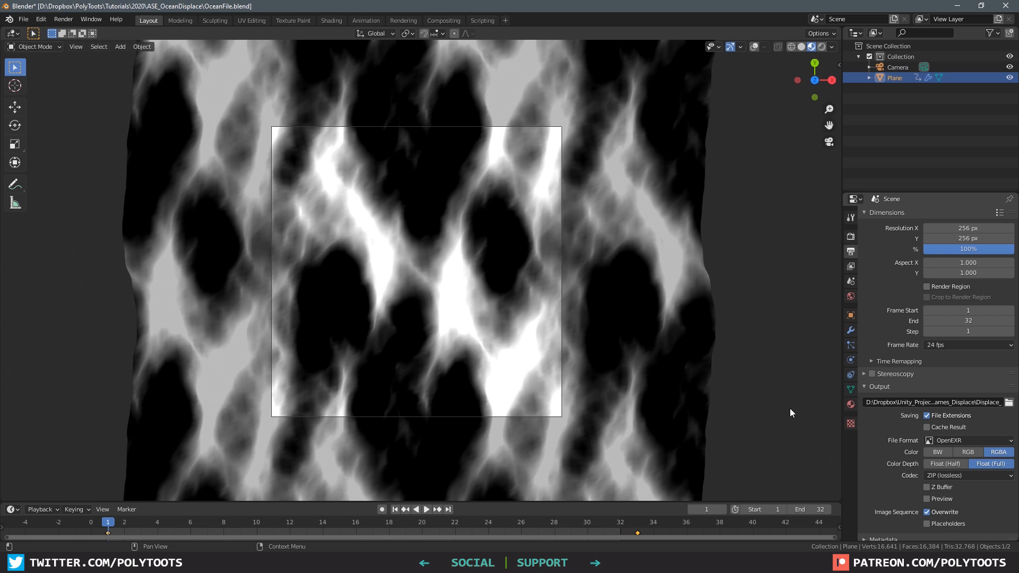
click(426, 510)
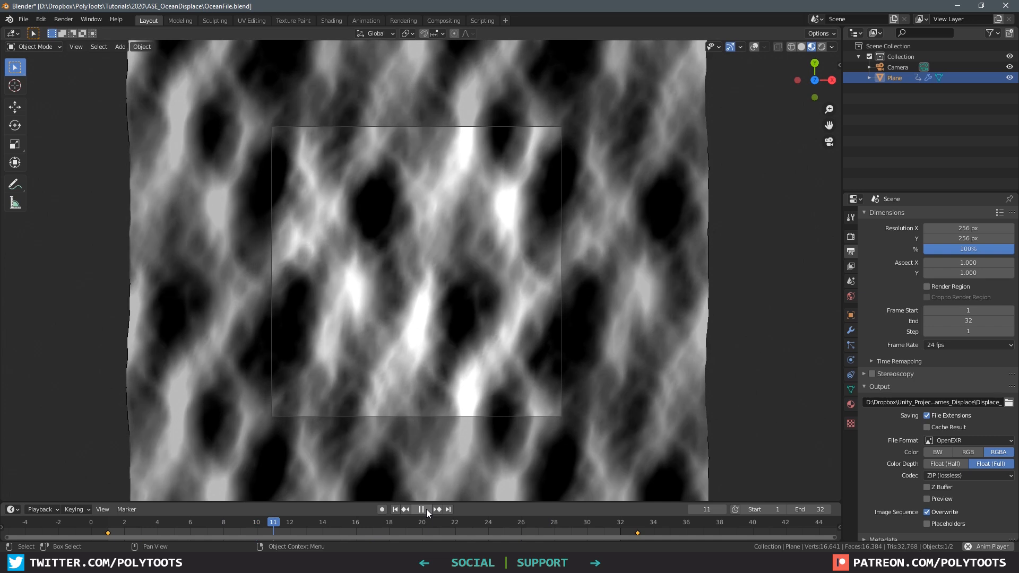
click(425, 509)
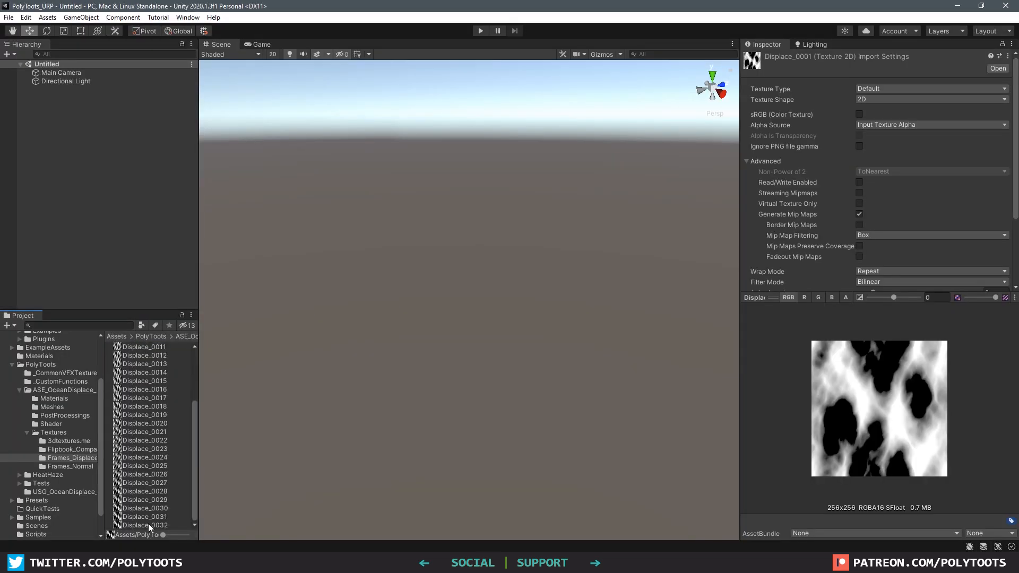
Step: Switch to Unity and examine the import settings of the textures in Frames_Displace and Frames_Normal
shift+click(148, 524)
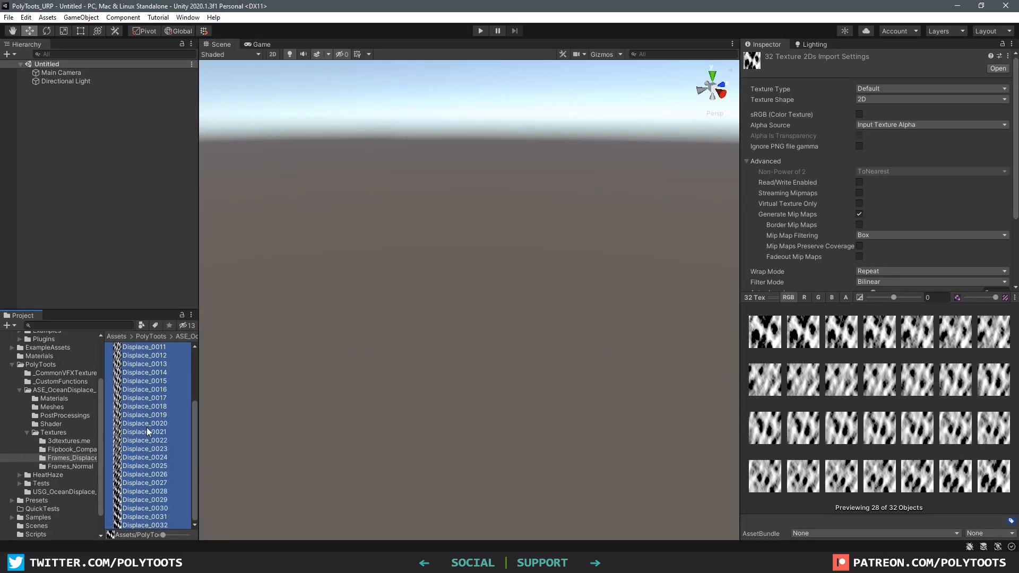
click(68, 466)
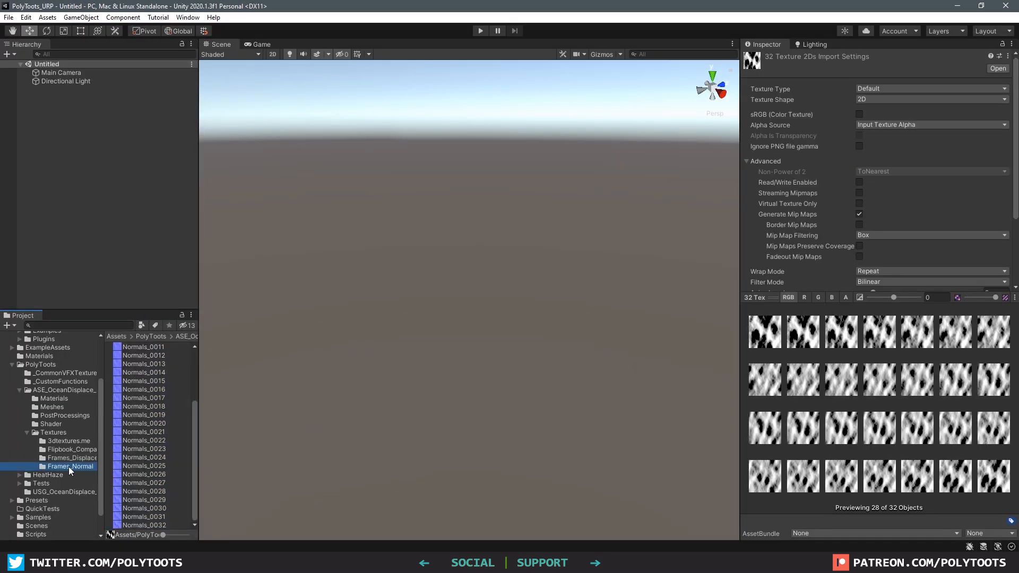
click(143, 499)
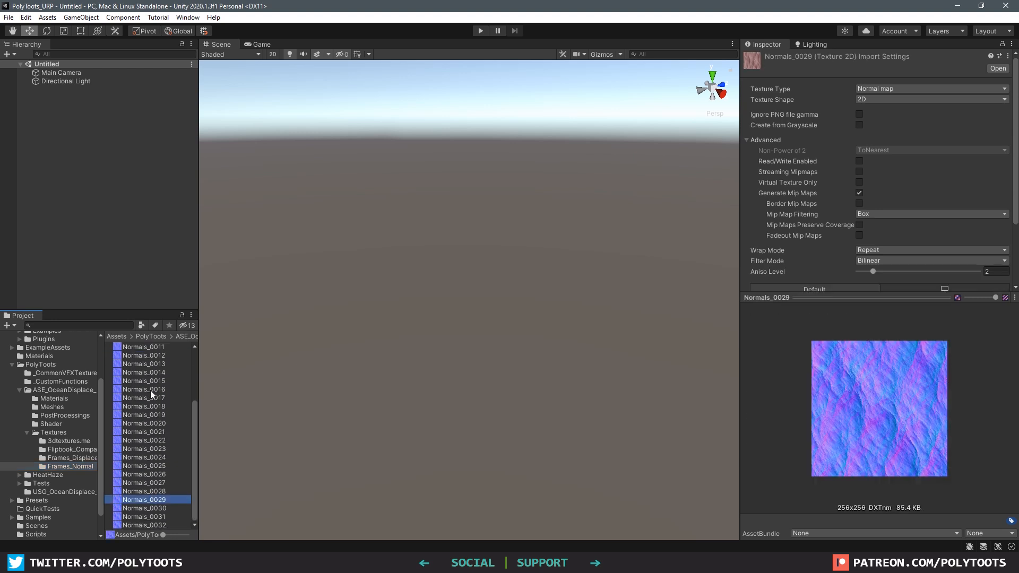
shift+click(151, 389)
click(154, 364)
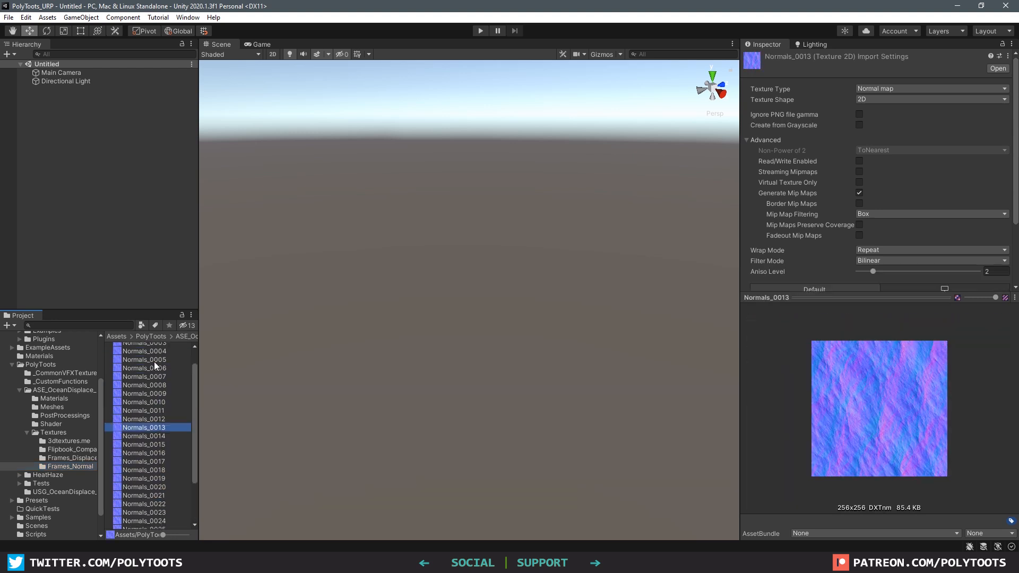
Step: Show the Frames_Displace folder, open Amplify Shader Editor's Texture Array Creator, and dock it beside the Lighting window
click(76, 458)
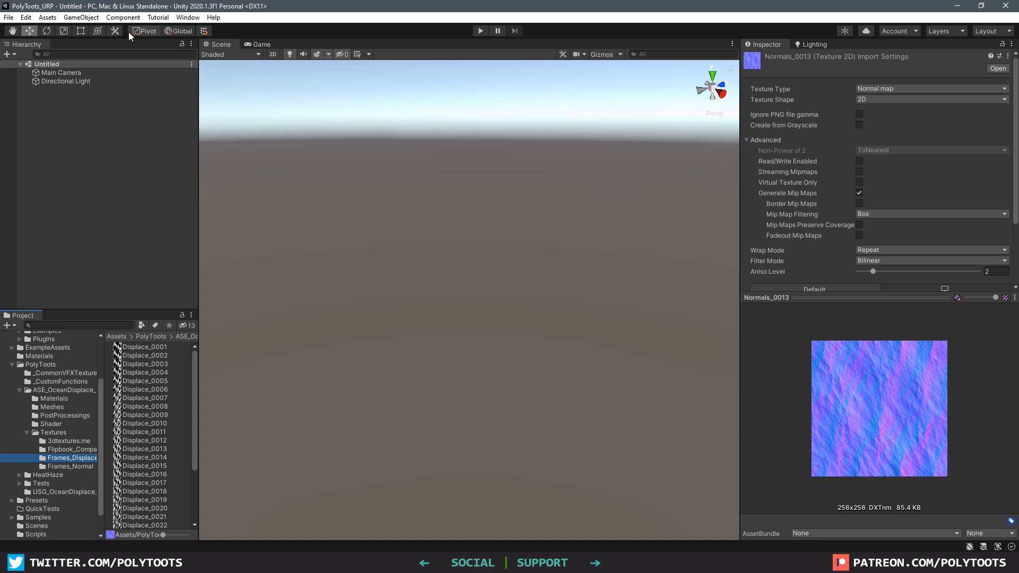
click(188, 18)
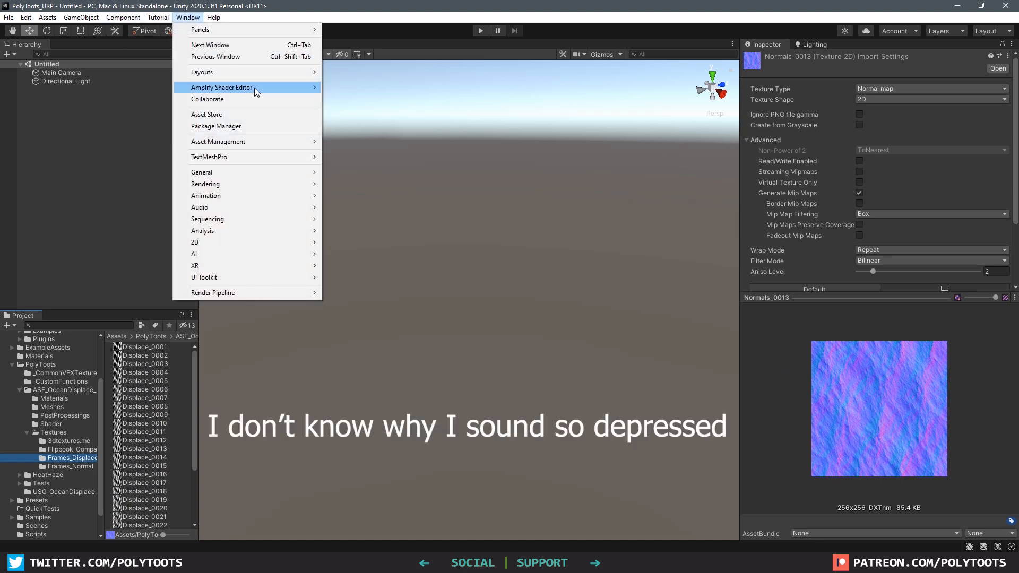
mouse_move(255, 89)
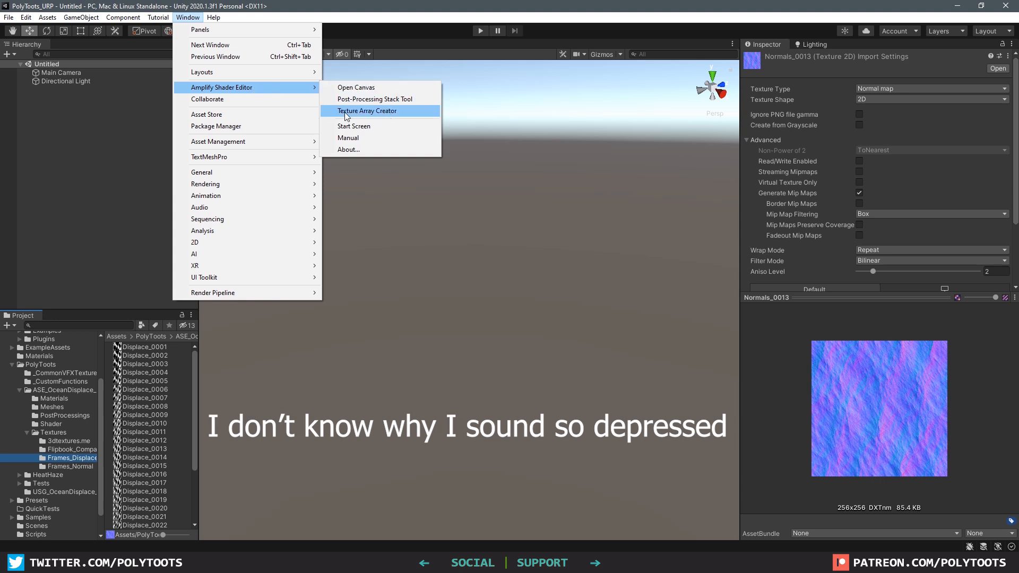
click(396, 112)
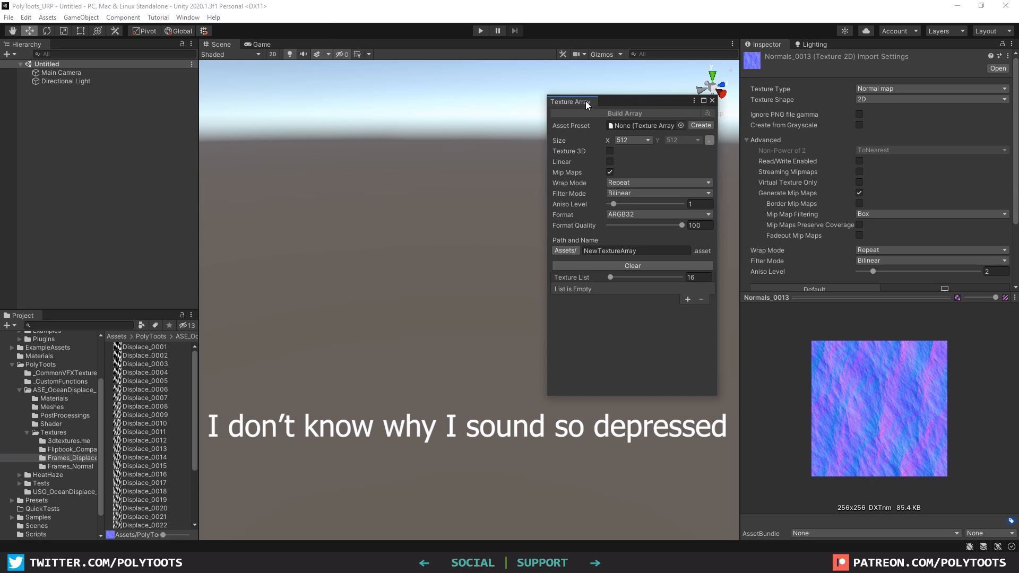
drag(572, 101, 878, 45)
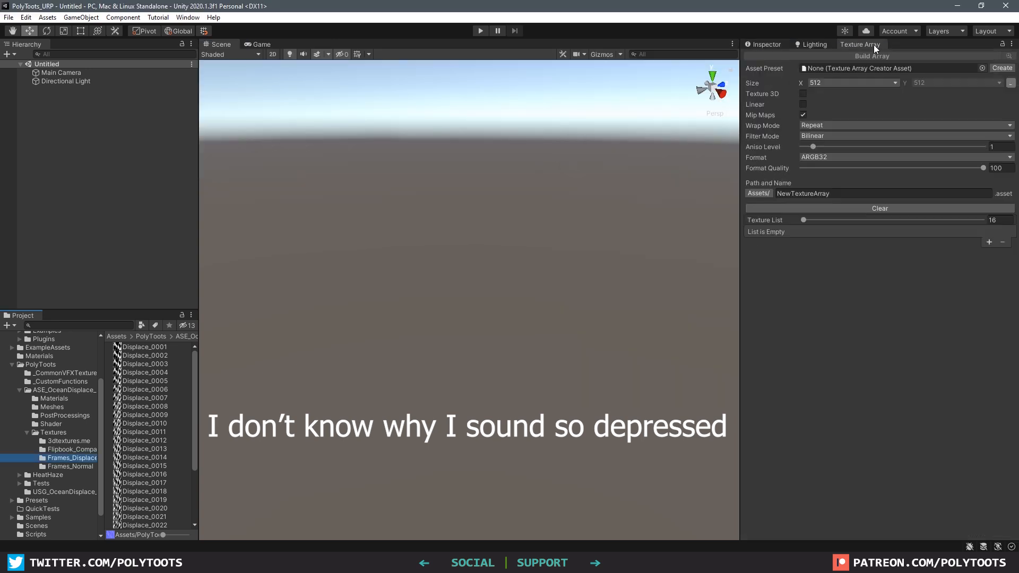
Step: Add all frames from Displace_0001 to Displace_0032 to the Texture Array Creator's texture list
click(151, 348)
scroll(161, 477, down, 4)
shift+click(158, 524)
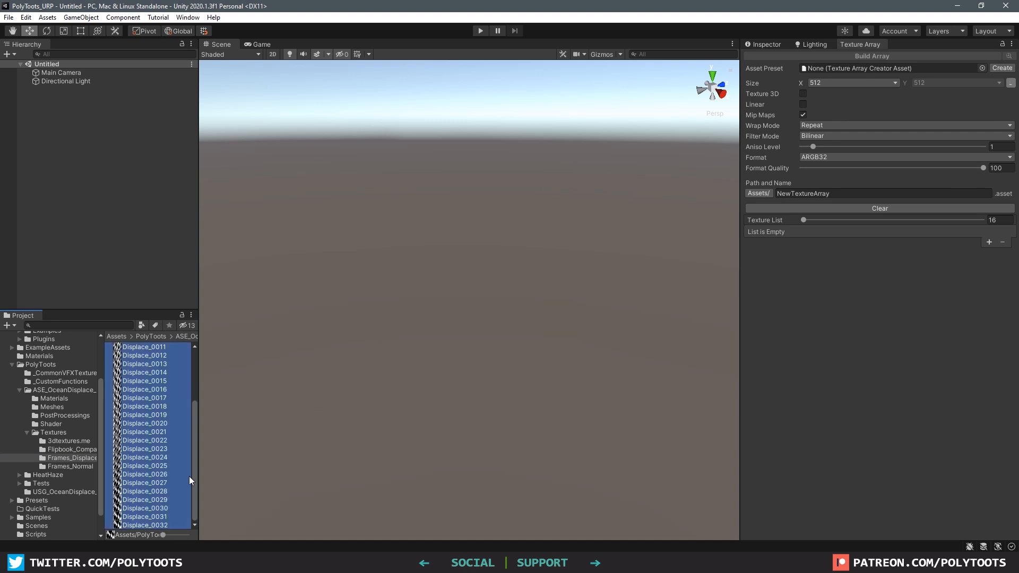
drag(137, 354, 895, 180)
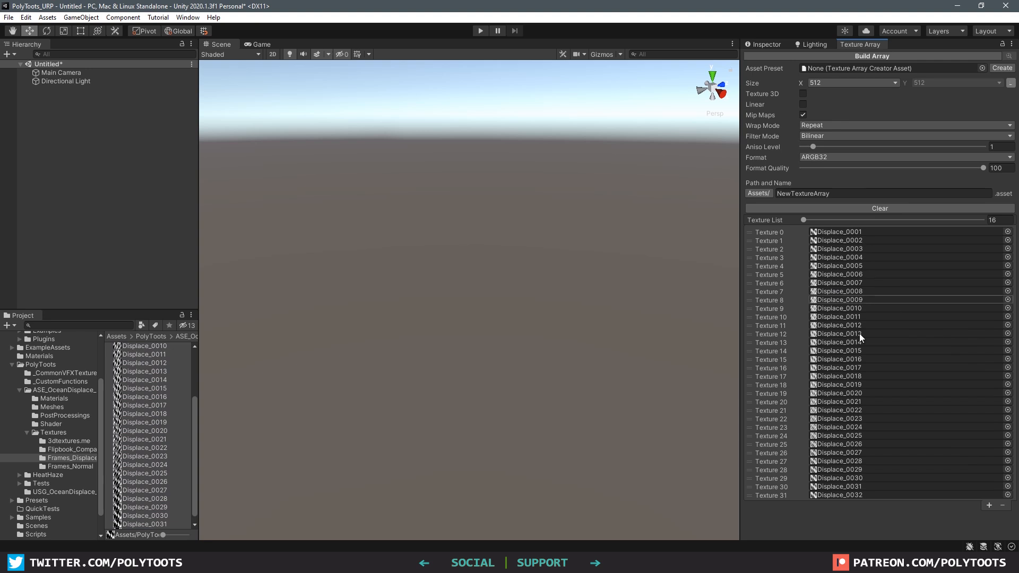
Step: Set the texture array size to 64, enable Texture 3D, and disable Mip Maps
click(855, 82)
click(827, 106)
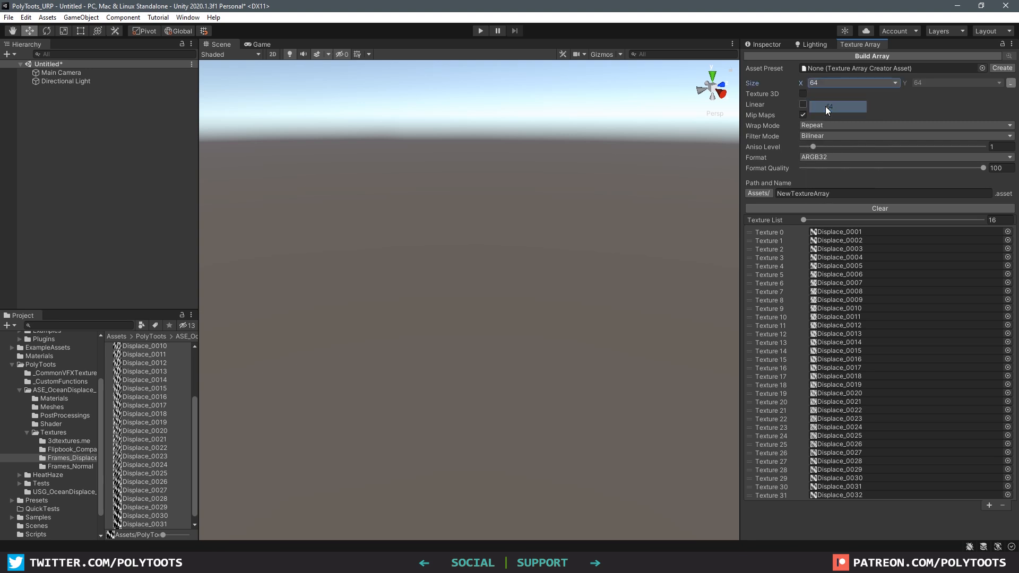
click(802, 94)
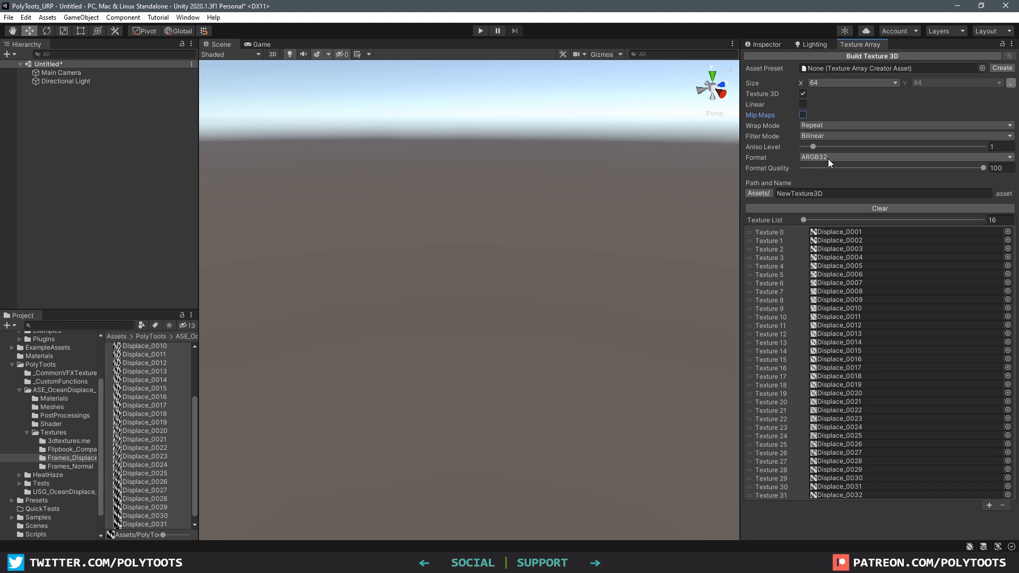
Step: Name the asset Displace_T3D and build the 3D texture, accepting the resizing of the source frames
click(828, 193)
text(Displa)
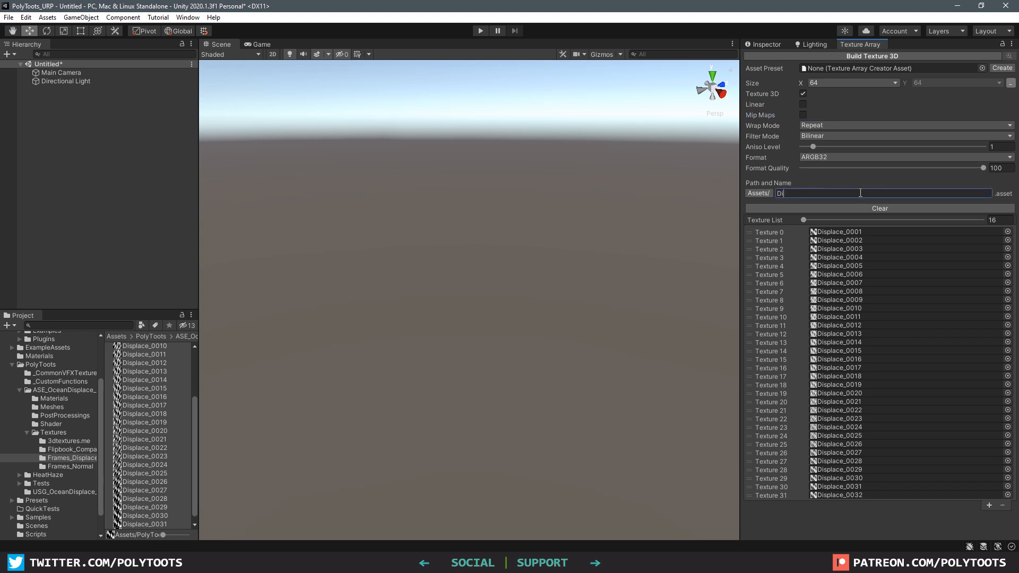
text(ce_T3d)
key(BackSpace)
text(D)
click(871, 57)
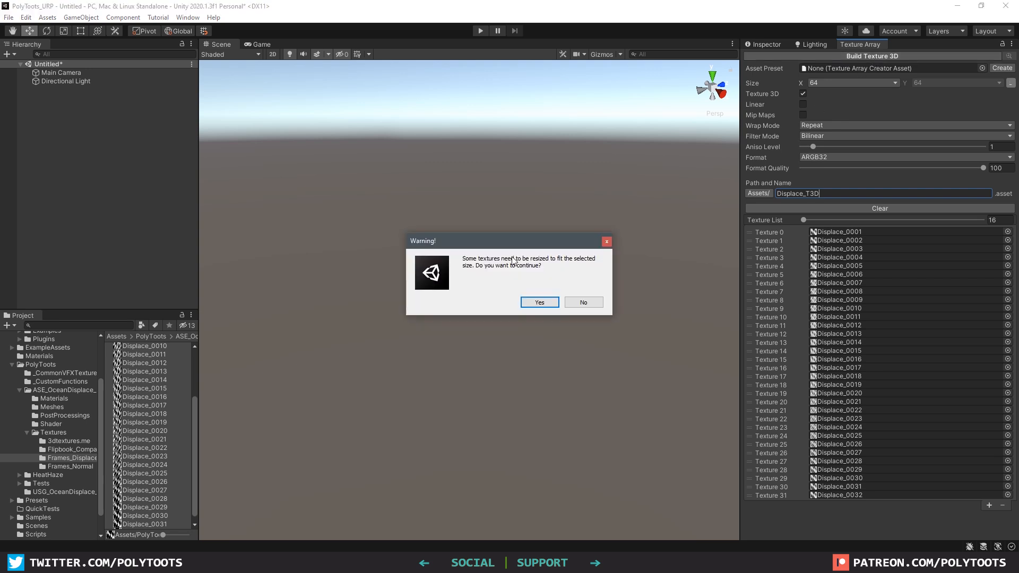
drag(504, 240, 510, 230)
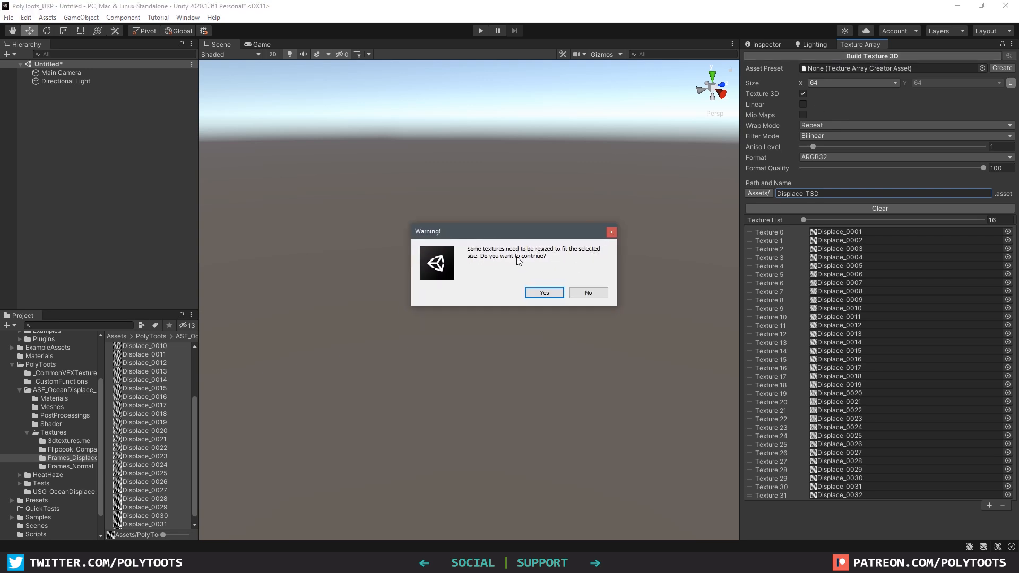
click(544, 293)
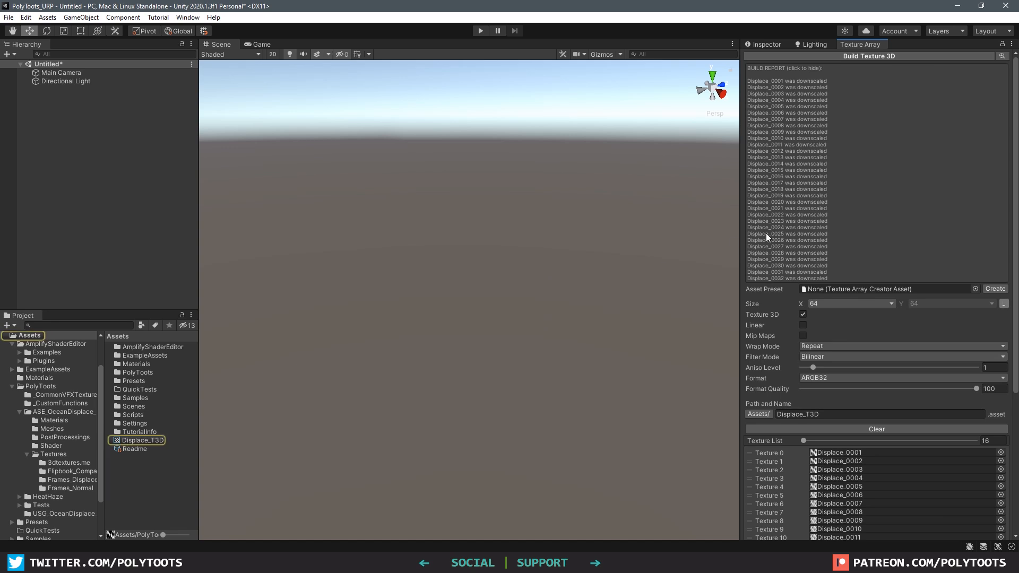
Step: Inspect the Displace_T3D asset's volume preview from several angles with its preview alpha lowered to about 0.4
click(148, 440)
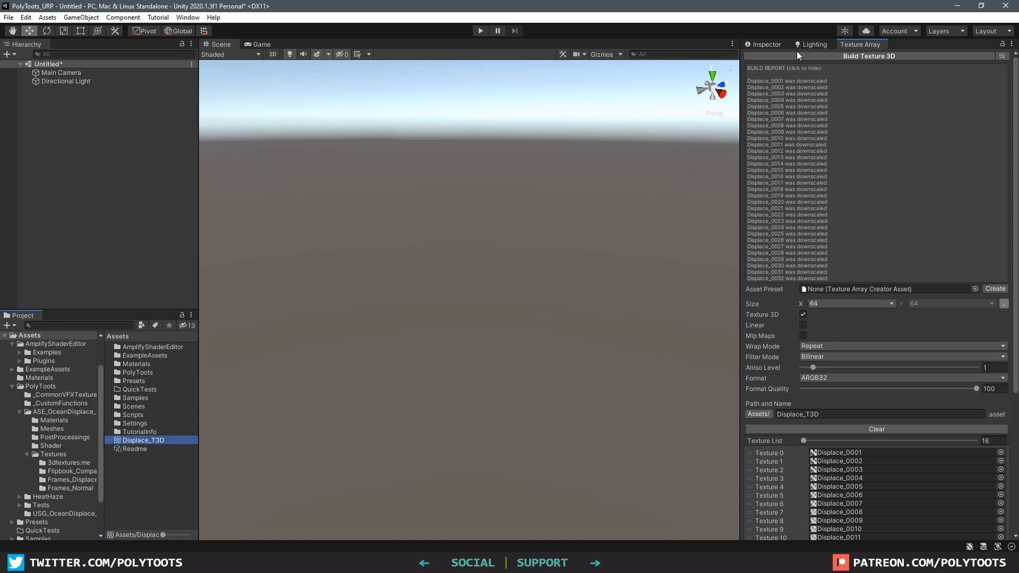
click(766, 44)
drag(874, 418, 801, 386)
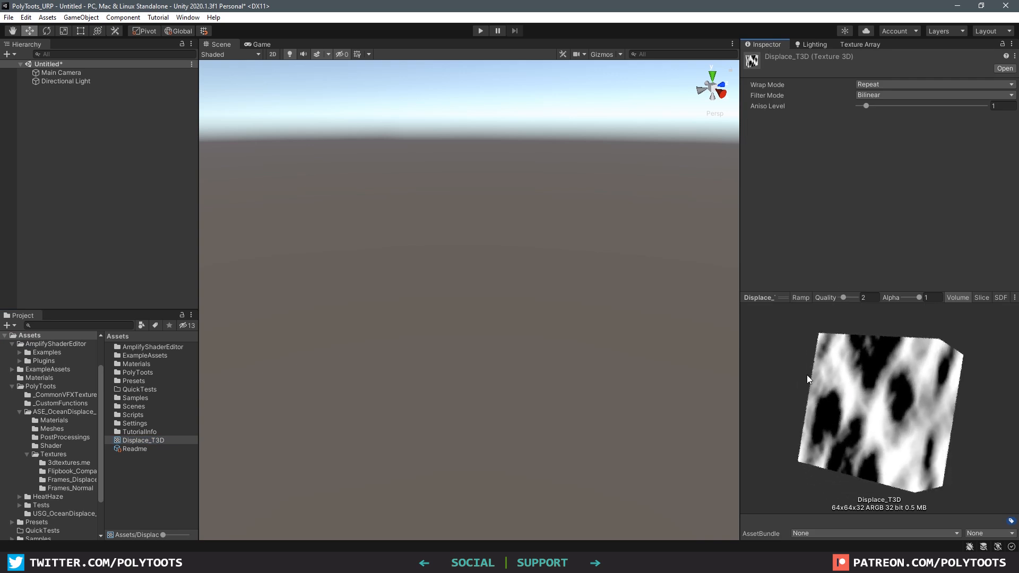
drag(918, 298, 907, 298)
mouse_move(762, 393)
mouse_down()
mouse_move(926, 396)
mouse_move(955, 302)
mouse_move(905, 334)
mouse_up()
drag(910, 297, 909, 297)
drag(844, 376, 906, 404)
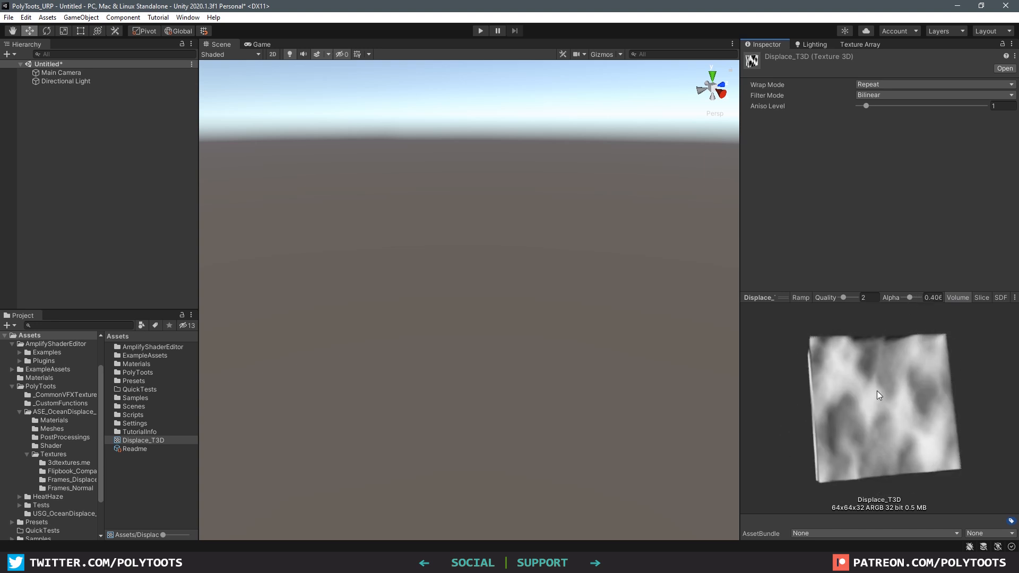
Step: Clear the Texture Array Creator's texture list, rename the output asset to Normals_T3D and set its size to 256
click(860, 44)
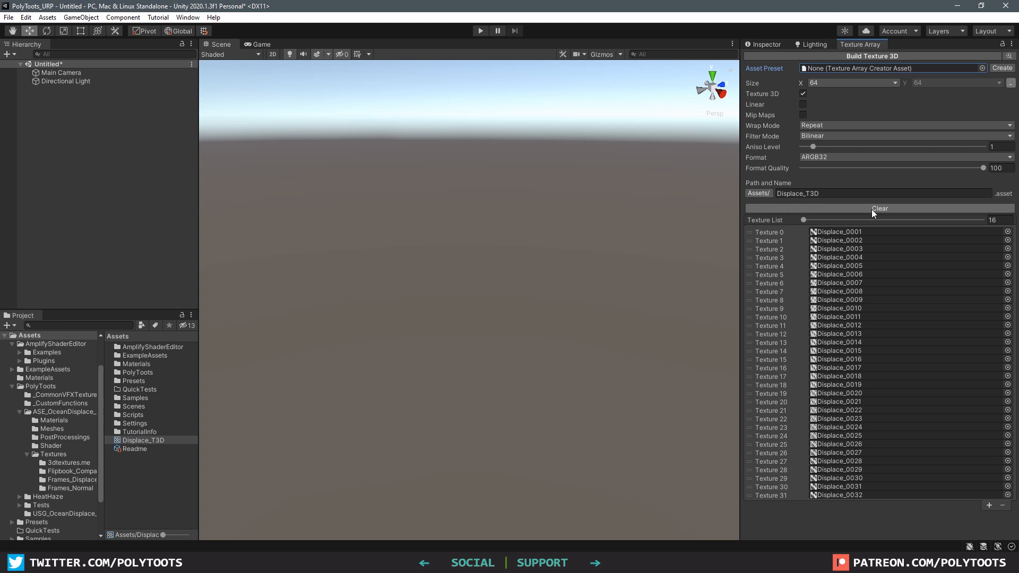
click(844, 209)
click(802, 194)
double_click(802, 193)
text(Normals)
click(839, 83)
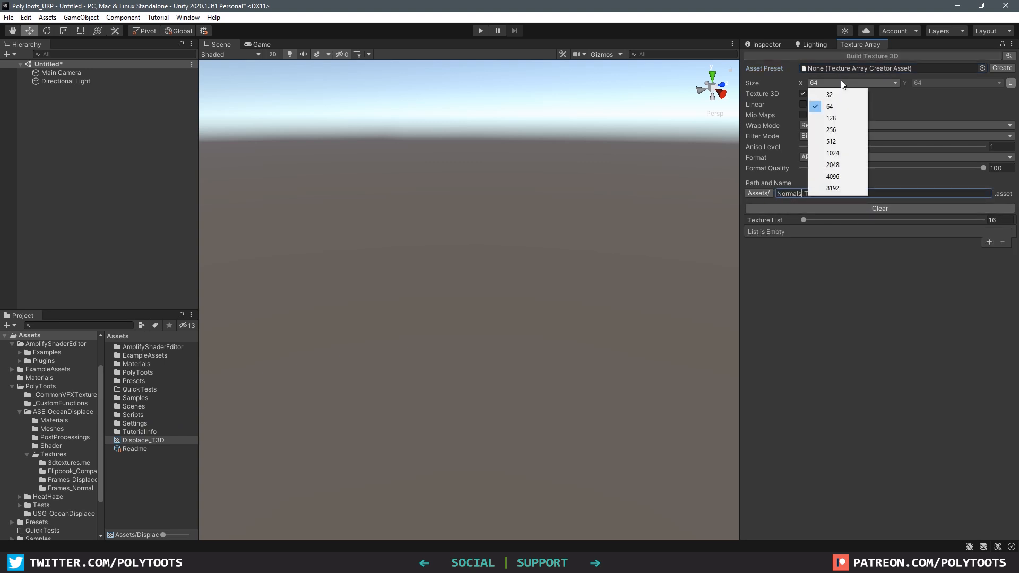
click(832, 130)
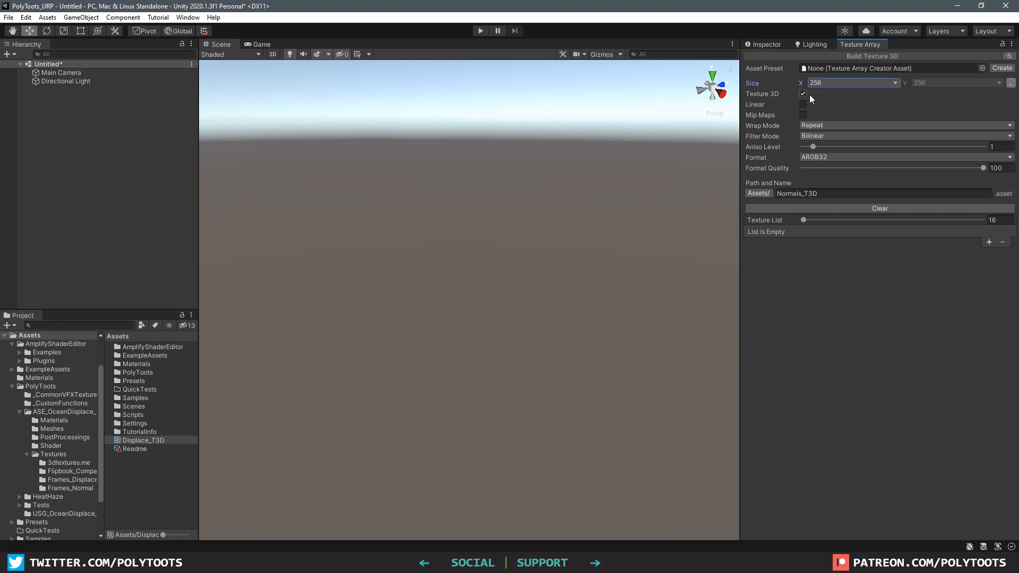
Step: Add all frames from Normals_0001 to Normals_0032 in the Frames_Normal folder to the texture list
click(70, 488)
scroll(142, 428, down, 3)
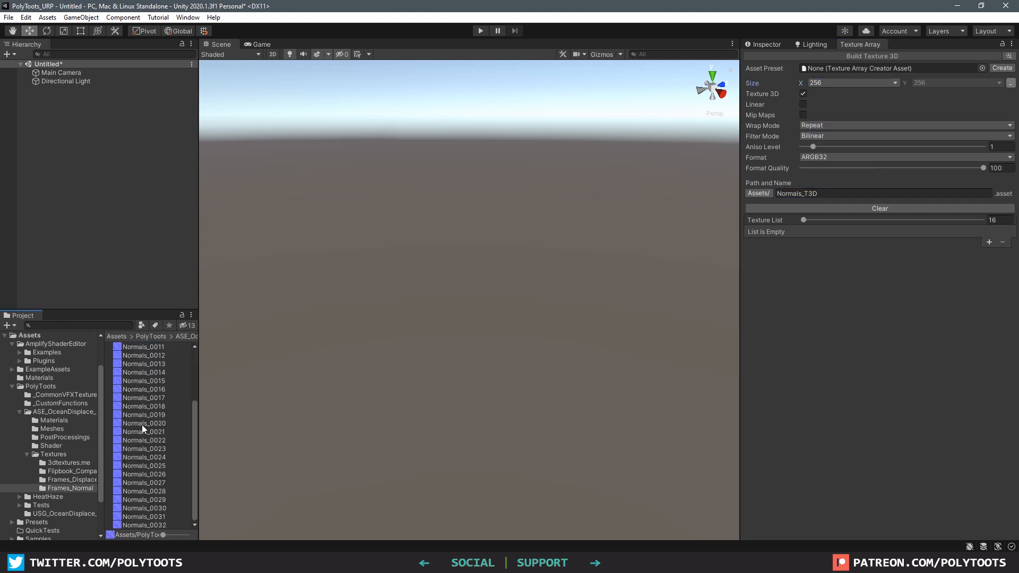
shift+click(157, 523)
scroll(155, 352, up, 3)
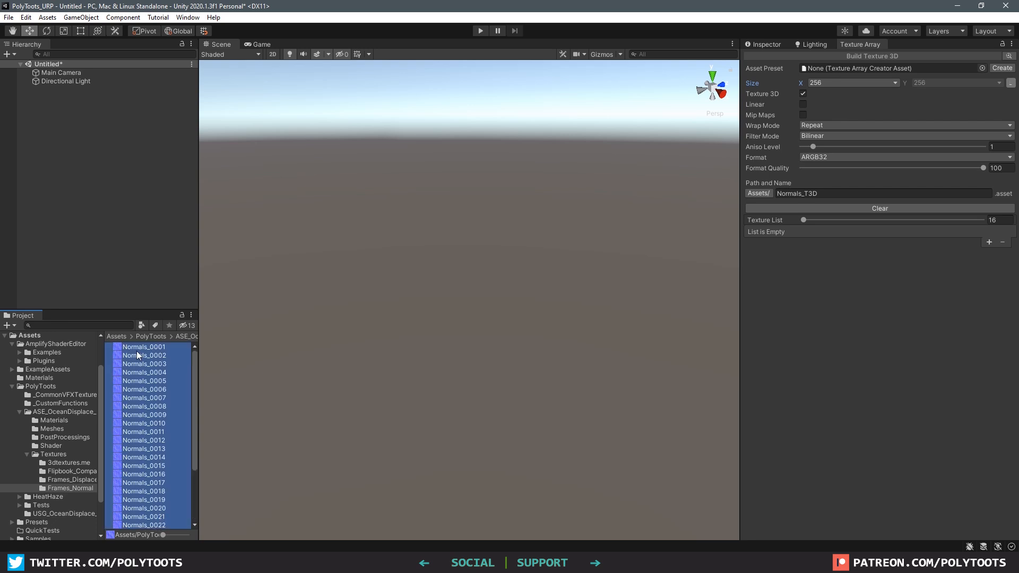
drag(146, 354, 834, 250)
drag(885, 230, 885, 229)
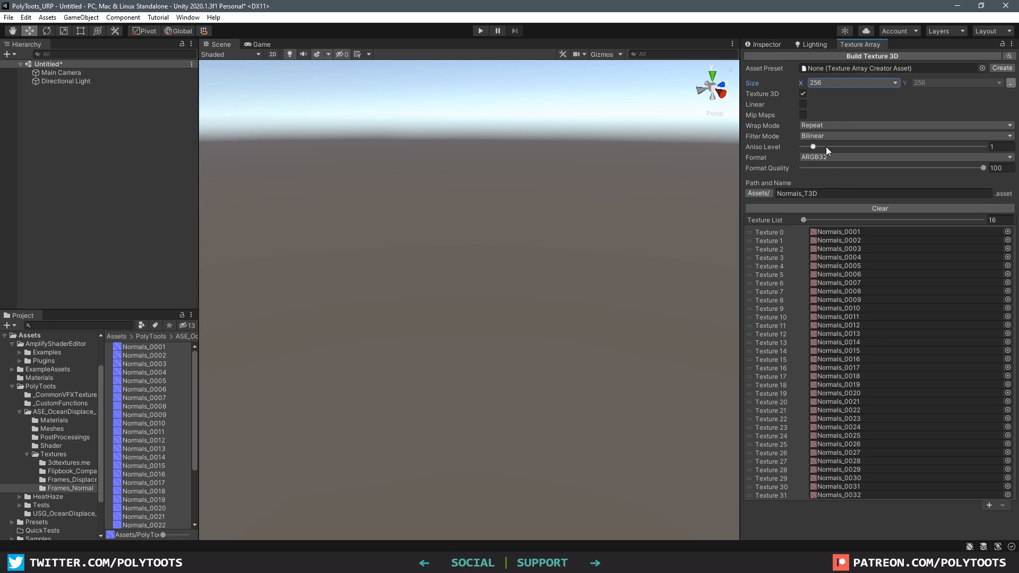
Step: Set the texture format to RGBA4444 and build the Normals_T3D 3D texture
click(871, 158)
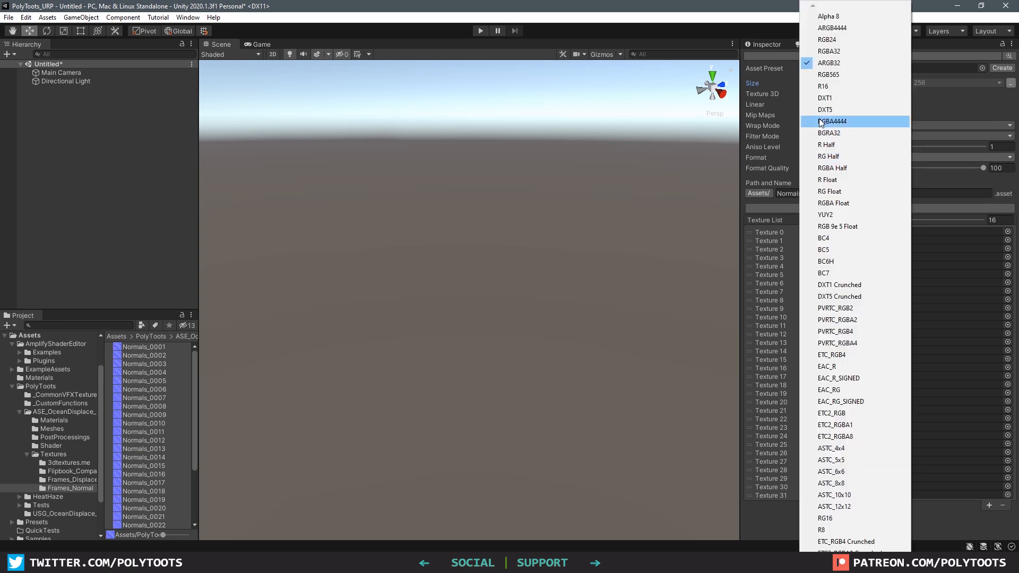
click(849, 121)
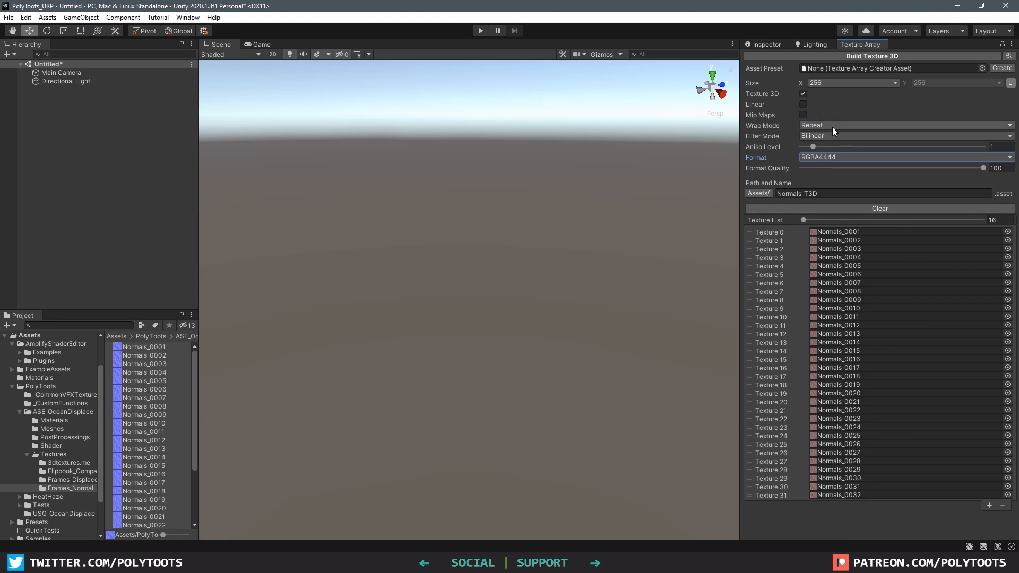
click(874, 56)
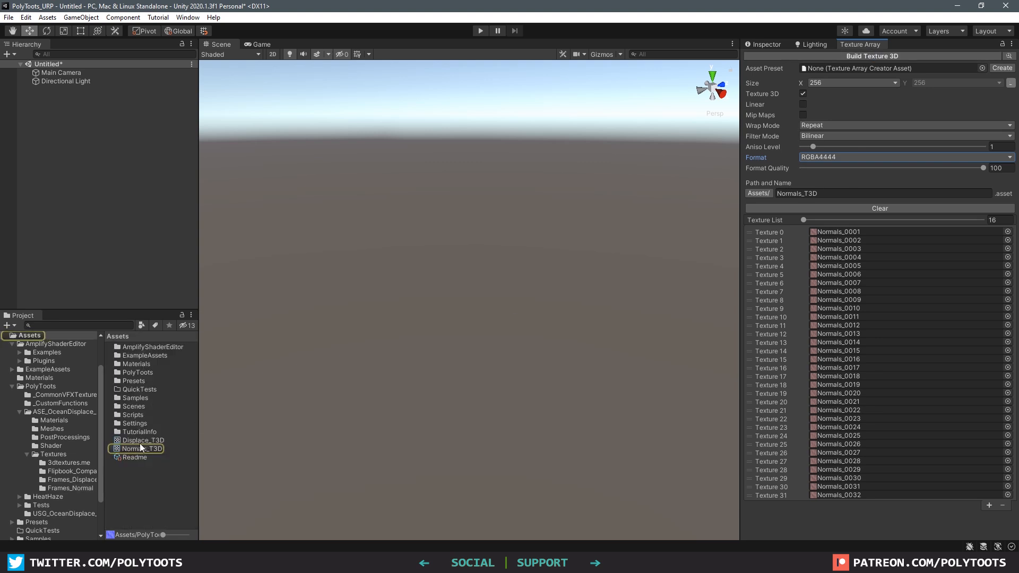
Step: Compare the file sizes of Displace_T3D.asset and Normals_T3D.asset in the project's Textures folder in File Explorer
click(143, 440)
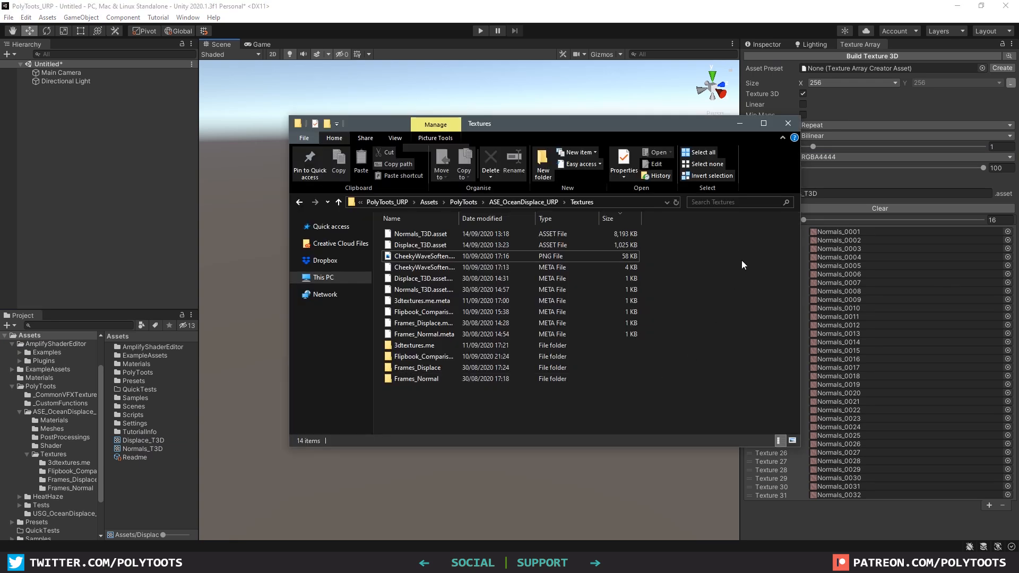
drag(647, 234, 631, 249)
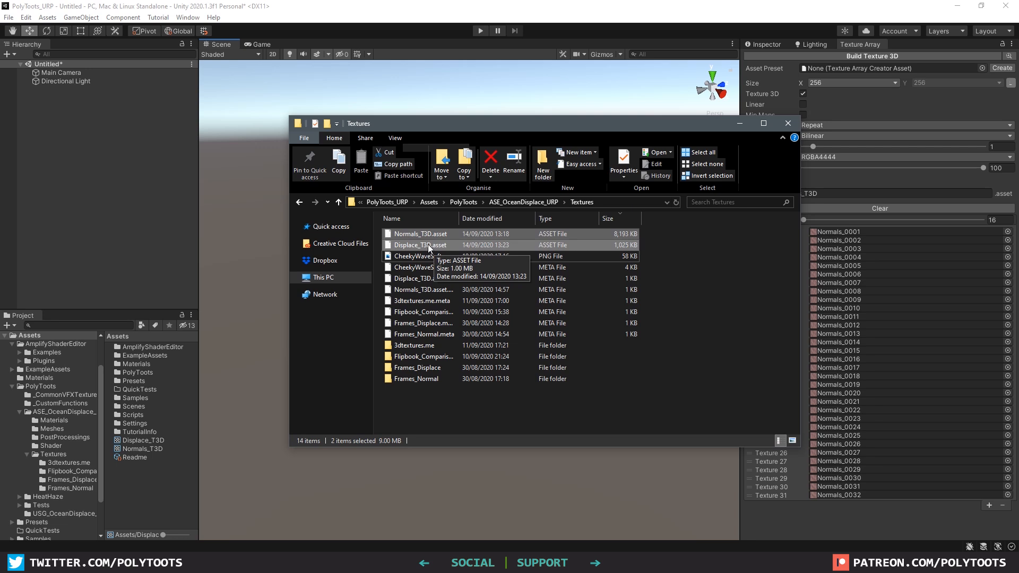
click(700, 242)
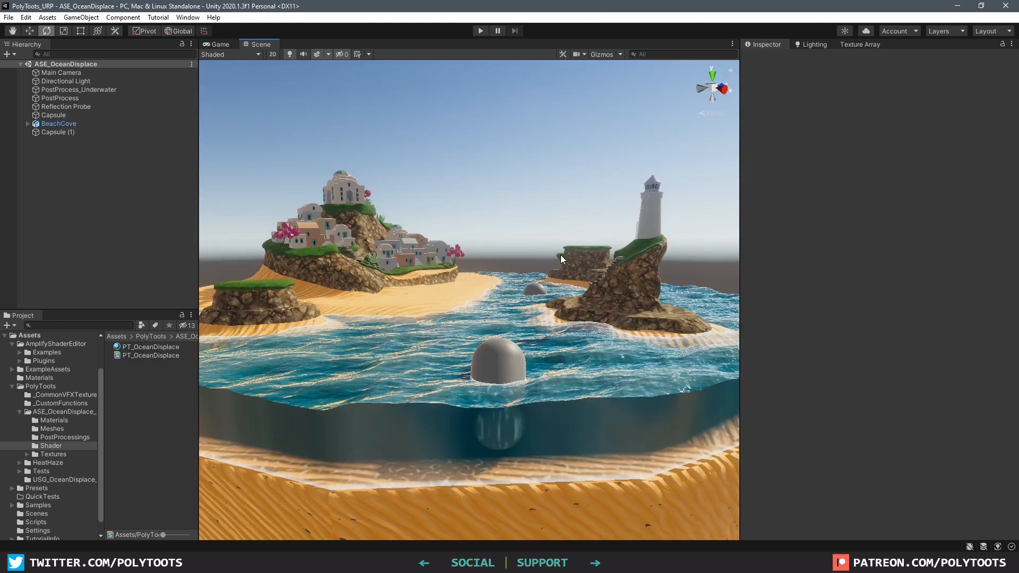
Step: Open the PT_OceanDisplace shader from the Shader folder in the shader editor
alt+drag(526, 339, 517, 341)
middle_drag(517, 341, 521, 330)
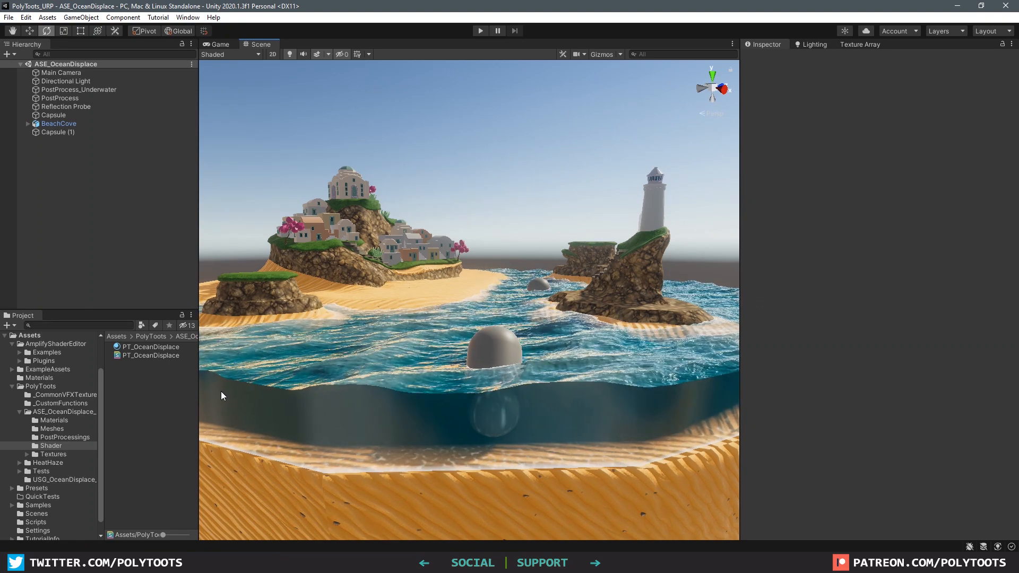
click(159, 355)
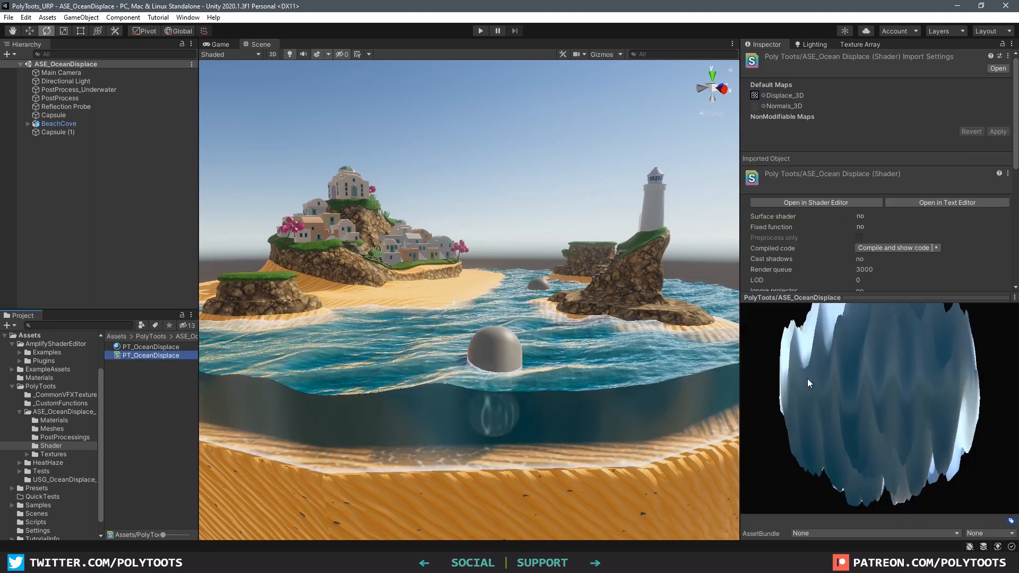
click(812, 203)
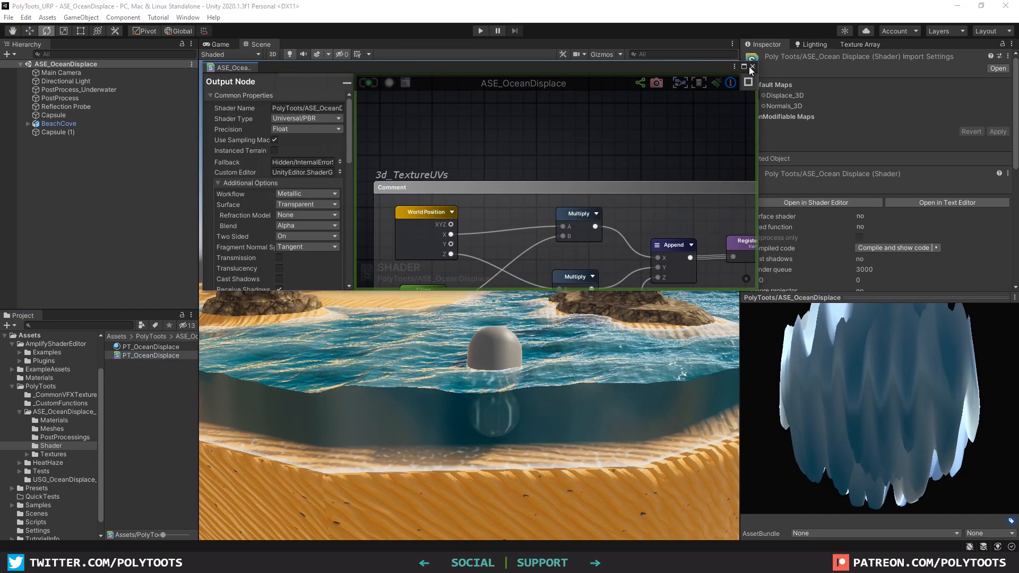
Step: Disconnect the remaining ASE_OceanDisplace output node inputs, including Normal, Emission and Vertex Offset, keeping only Smoothness, and recompile the shader
scroll(626, 176, down, 3)
right_drag(626, 212, 471, 150)
mouse_move(711, 164)
right_down()
mouse_move(639, 150)
mouse_move(509, 159)
right_up()
scroll(625, 167, up, 4)
alt+click(625, 169)
alt+click(624, 183)
alt+click(625, 260)
click(367, 85)
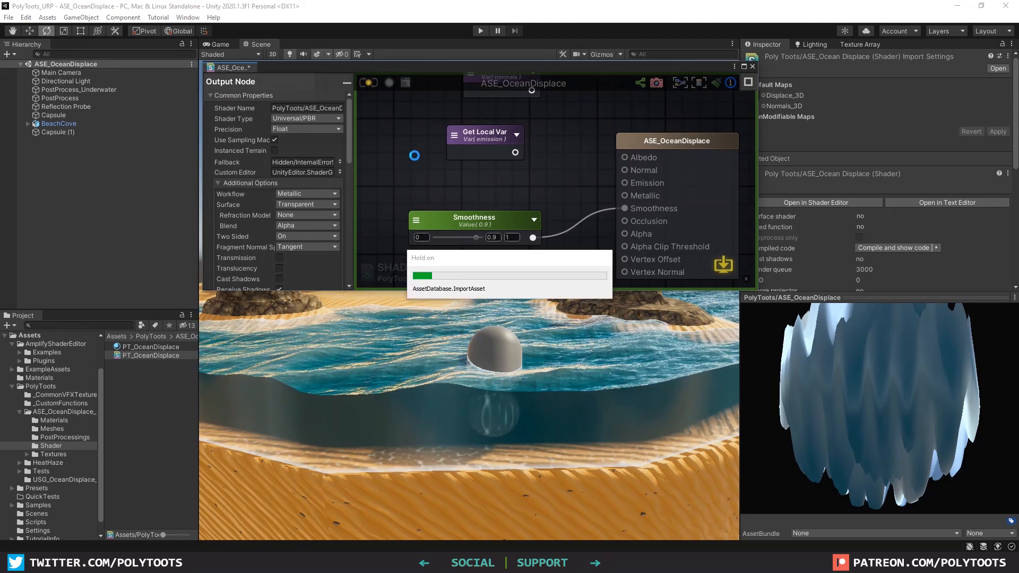
Step: Set the PT_OceanDisplace material's Smoothness to about 0.672
click(154, 348)
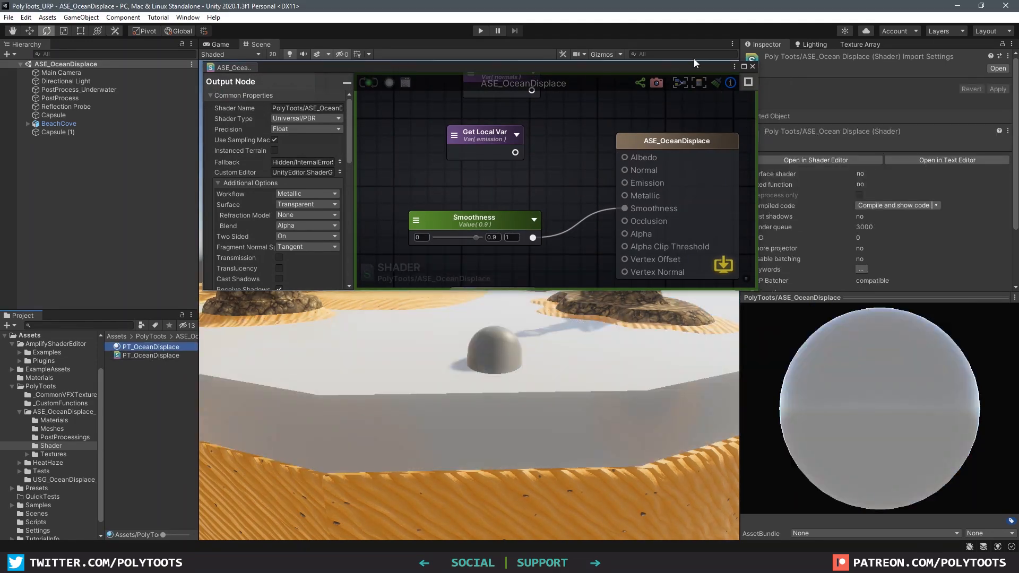
drag(960, 97, 936, 99)
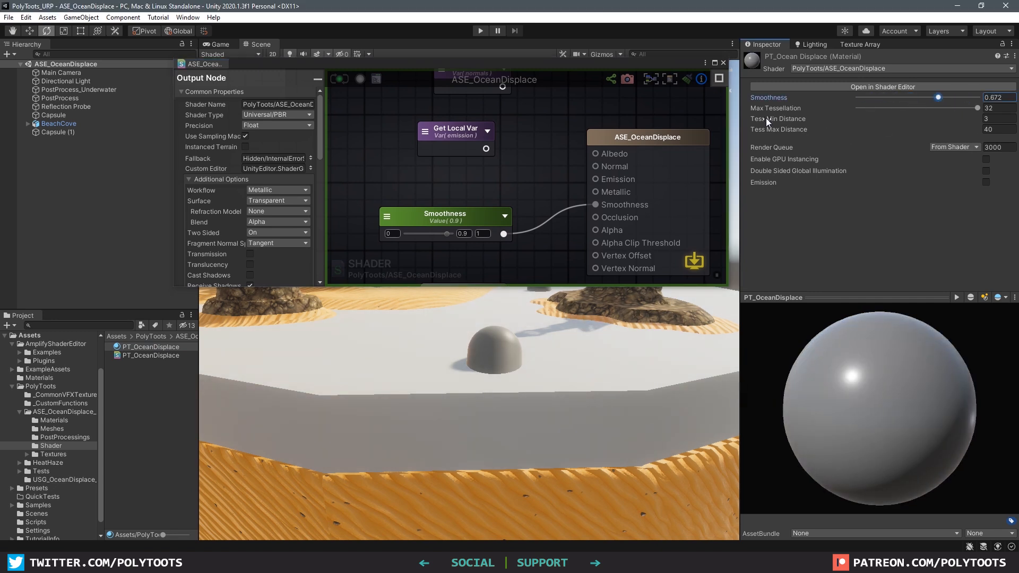
Step: Review the output node's surface, rendering and tessellation options in the shader graph
click(378, 162)
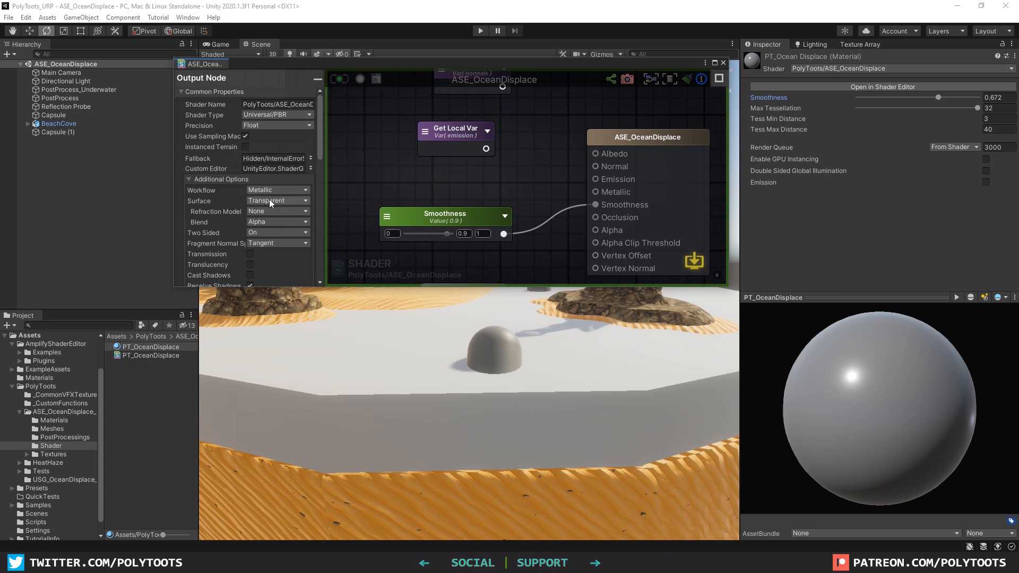
scroll(215, 162, down, 10)
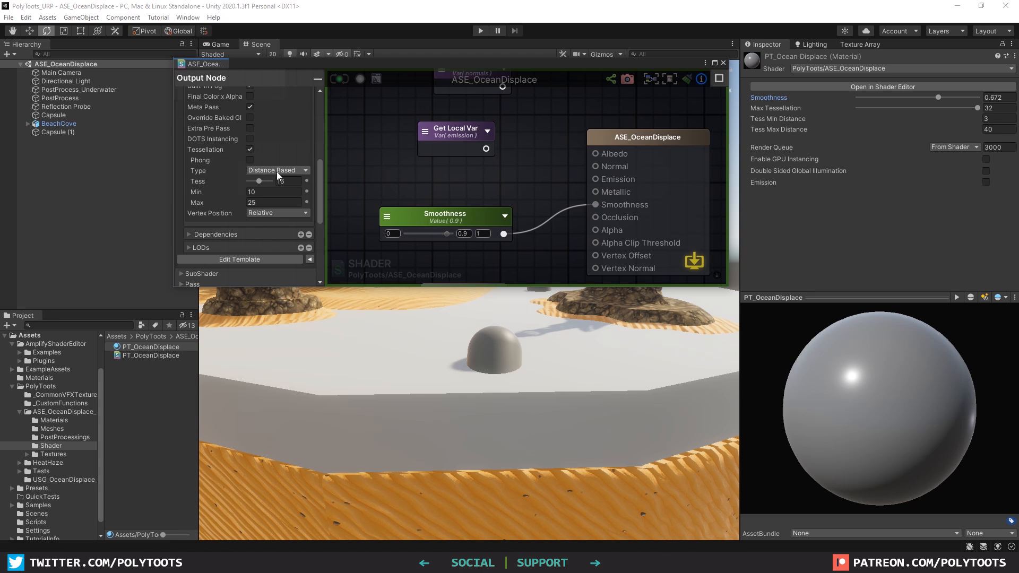
scroll(245, 176, down, 6)
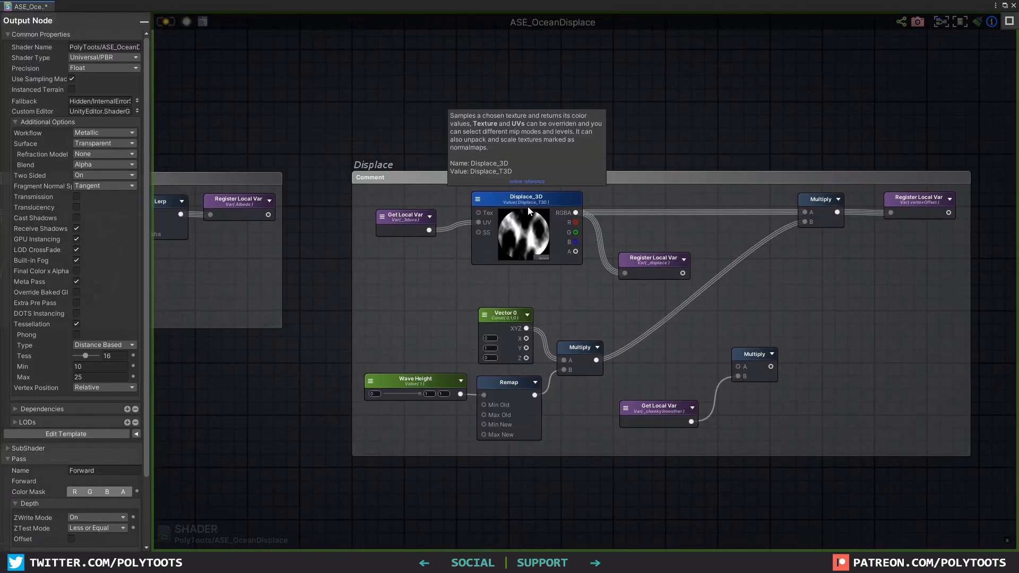
Step: Examine the settings of the Displace_3D texture sample in the Displace group
scroll(528, 211, up, 1)
click(539, 202)
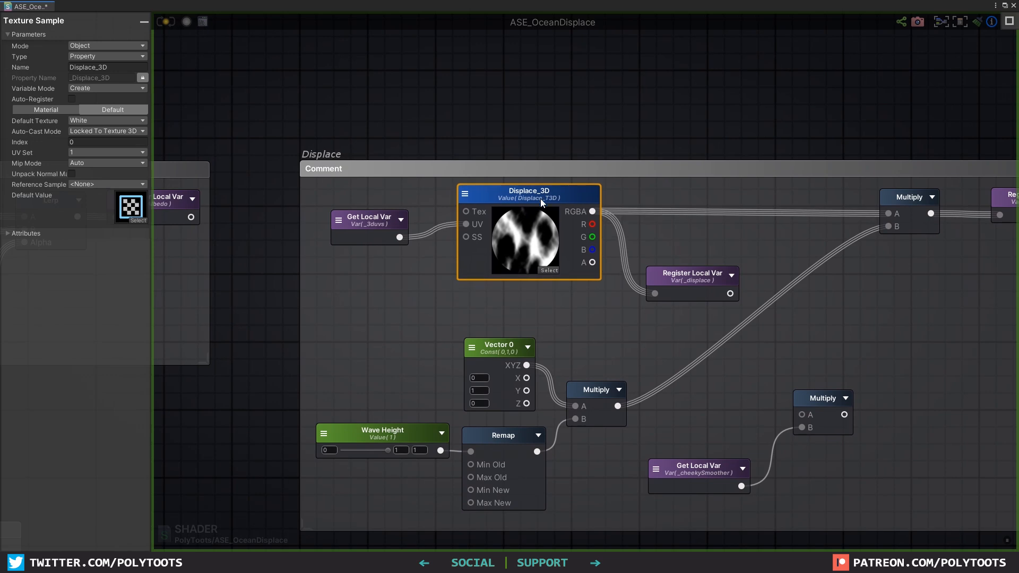
scroll(586, 159, down, 3)
Step: Assign the Normals_T3D texture to the Normals_3D texture sample in the Normals group
middle_drag(586, 199, 635, 306)
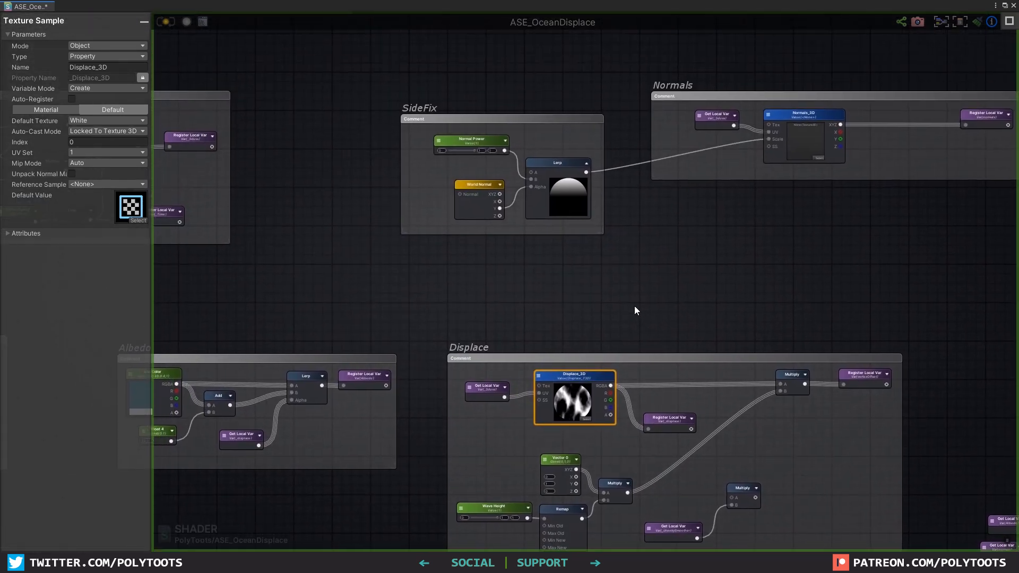
click(800, 116)
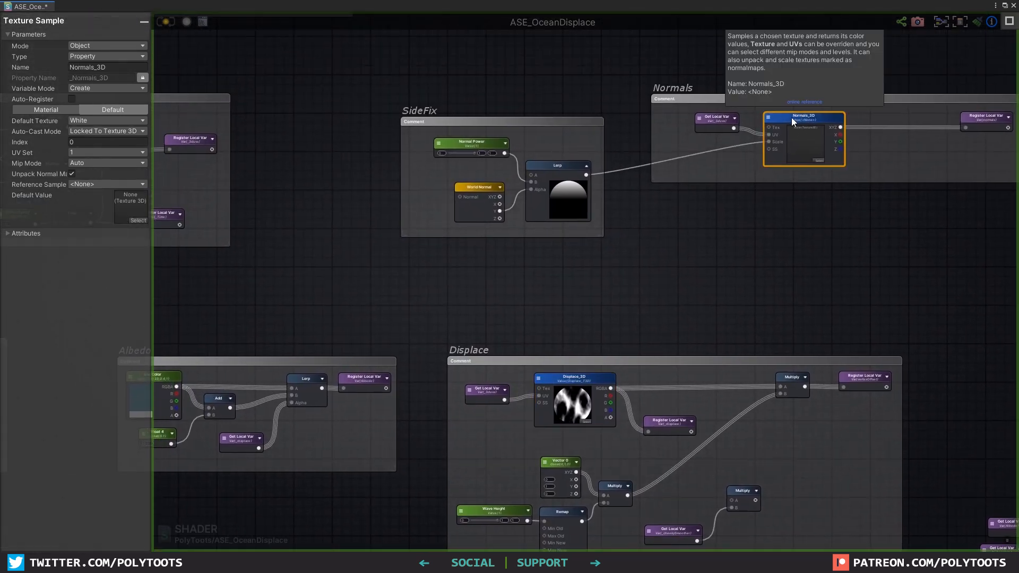
click(818, 161)
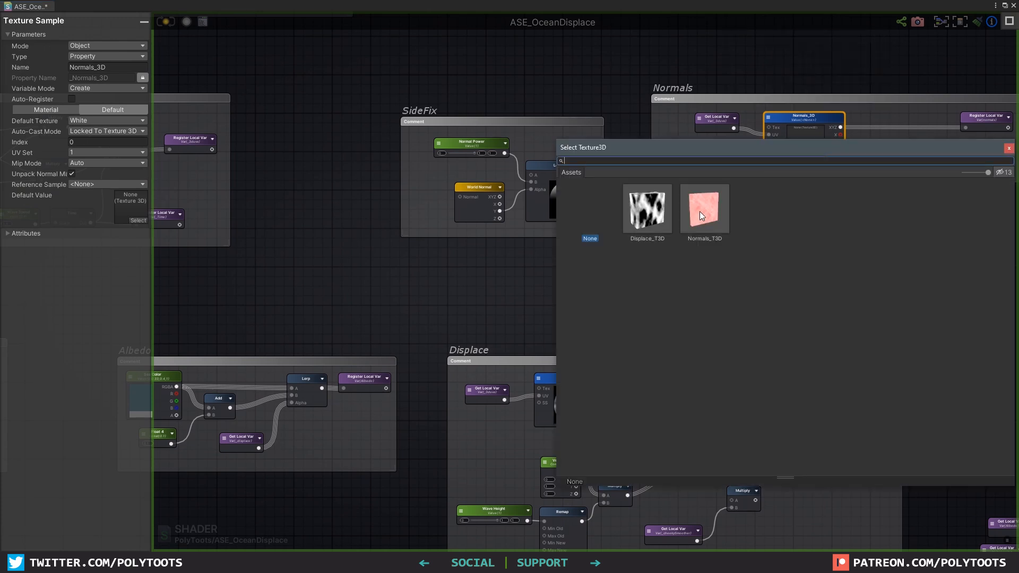
double_click(699, 211)
scroll(820, 158, up, 3)
middle_drag(801, 126, 695, 192)
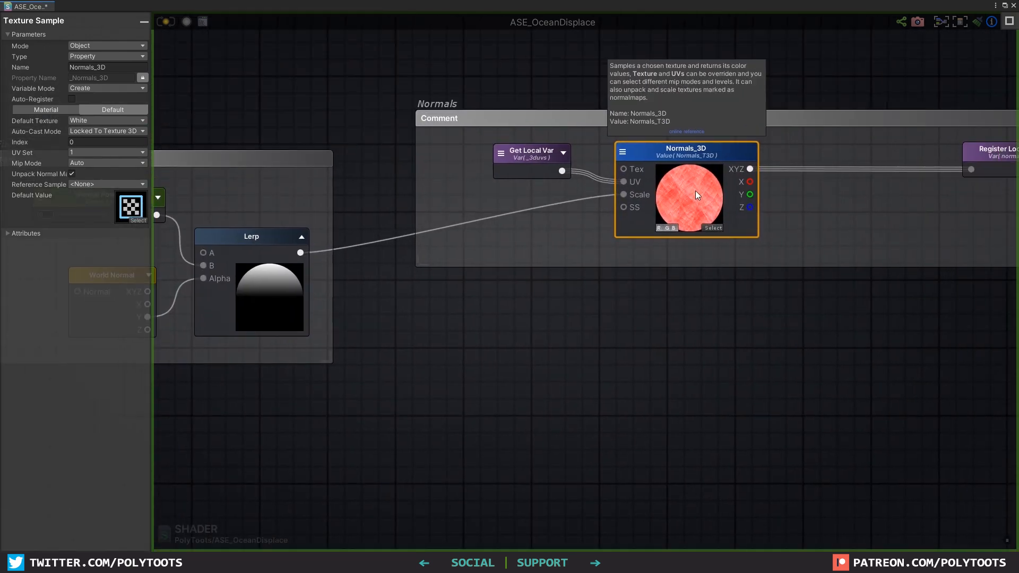
Step: Choose Locked To Texture 3D as the Normals_3D sample's Auto-Cast Mode
drag(682, 153, 682, 151)
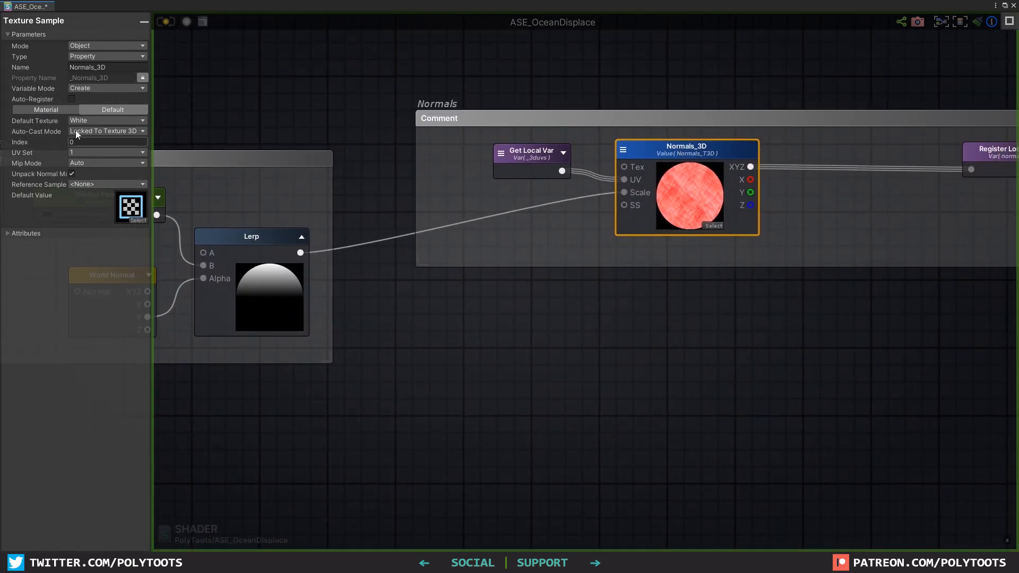
click(106, 131)
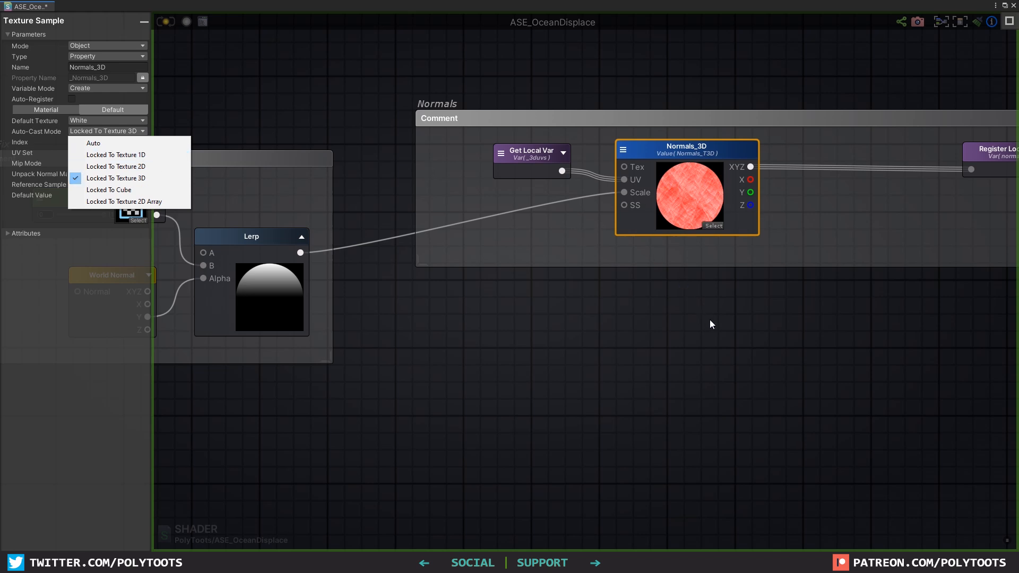
click(106, 178)
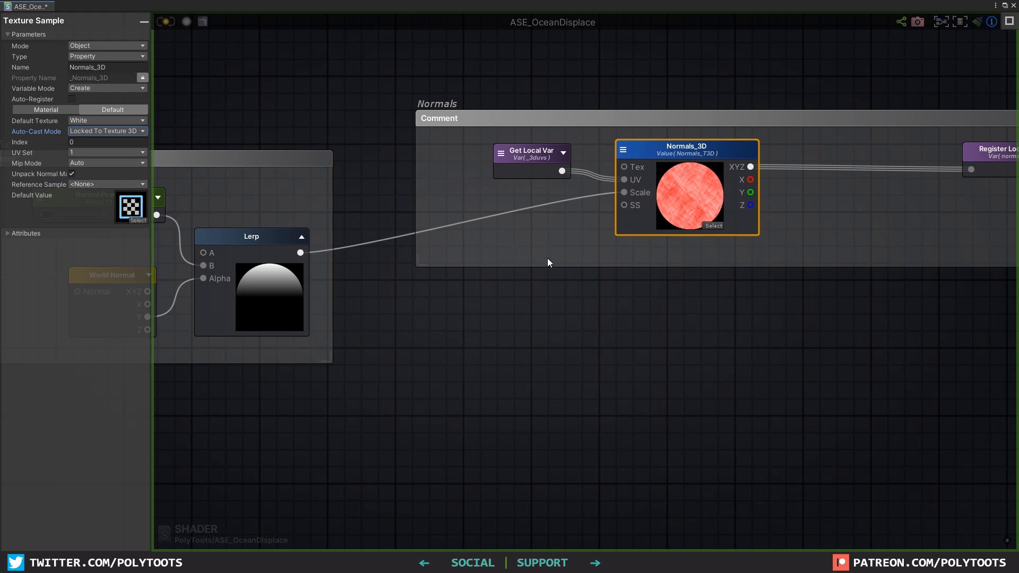
click(530, 307)
Step: Connect the Normal Power value directly to the Normals_3D sample's Scale input, bypassing the SideFix Lerp
drag(517, 157, 534, 152)
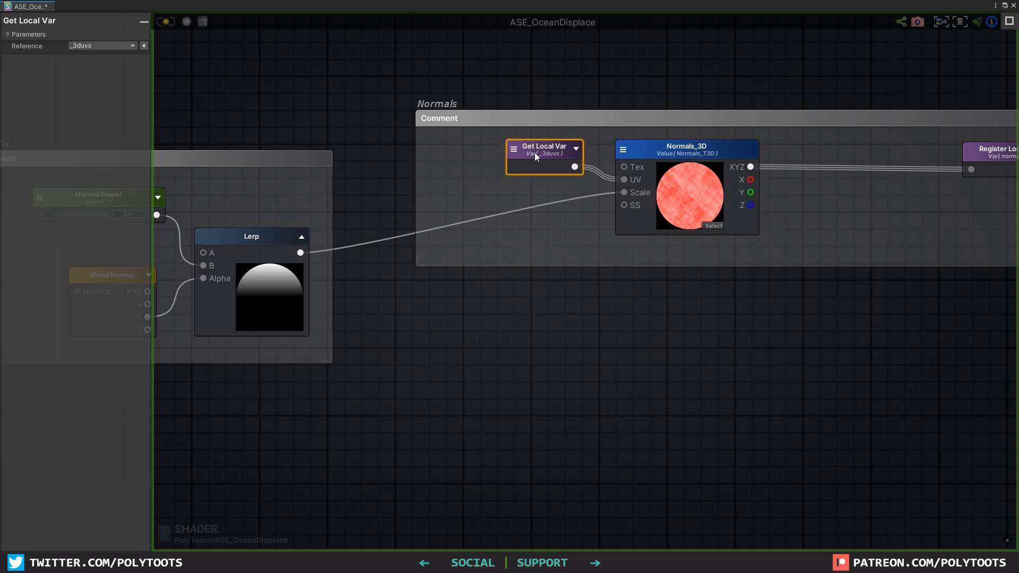
middle_drag(428, 172, 642, 181)
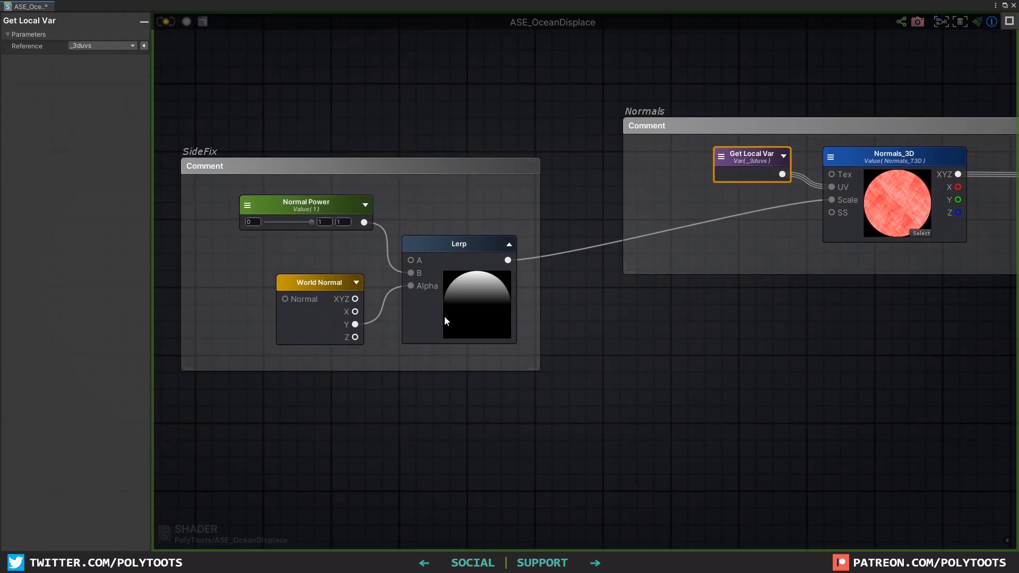
drag(365, 221, 832, 200)
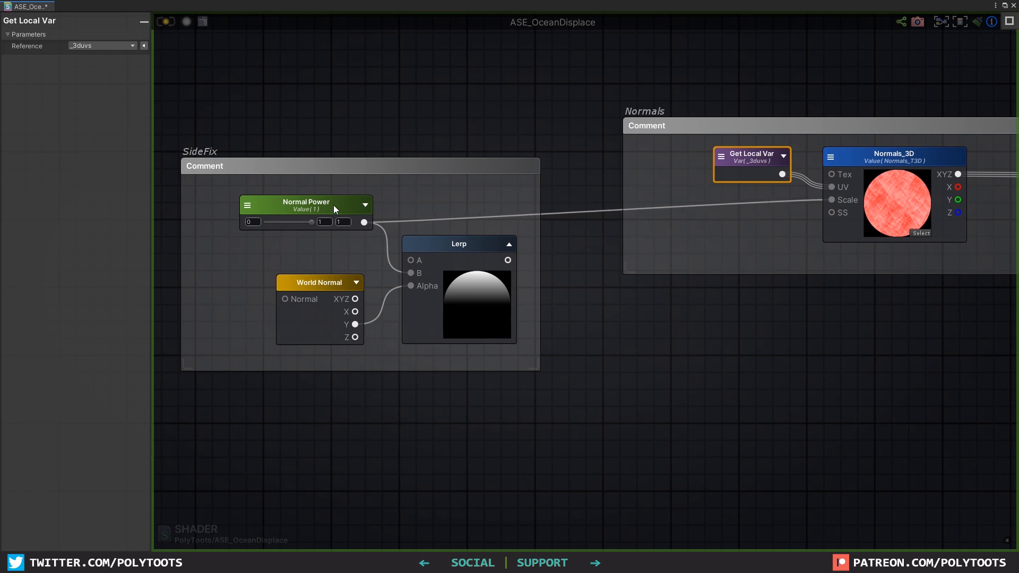
drag(332, 211, 335, 204)
Step: Trace the _3duvs variable to its 3d_TextureUVs group and examine the World Position node there
click(741, 161)
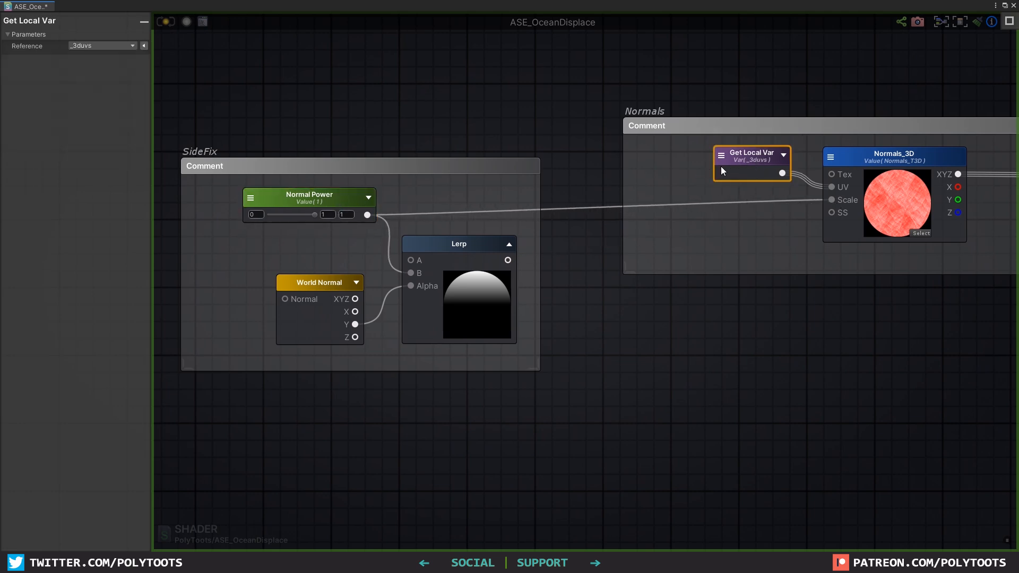
scroll(710, 166, down, 6)
scroll(729, 260, up, 4)
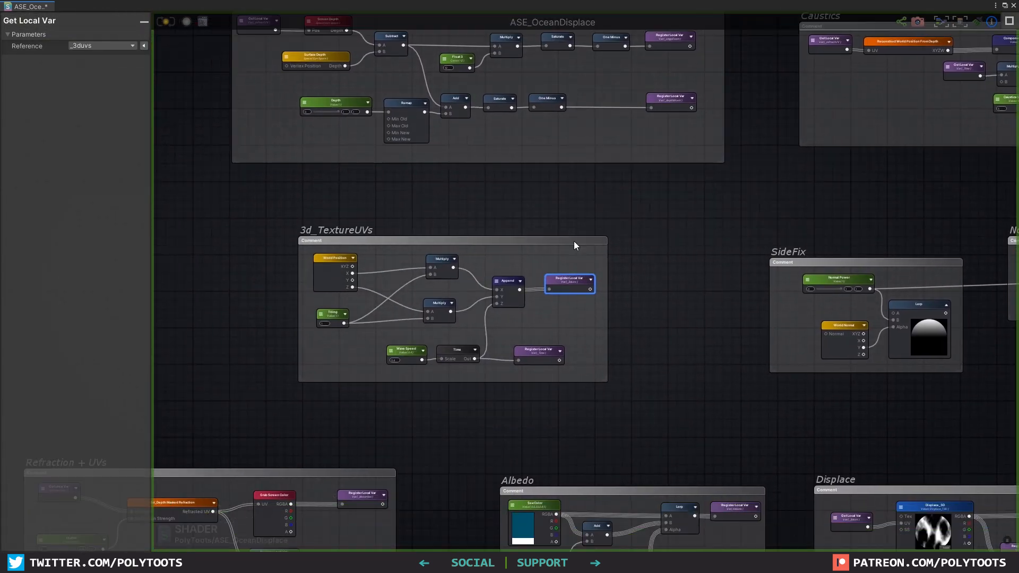
drag(240, 162, 715, 383)
scroll(332, 250, up, 3)
click(276, 188)
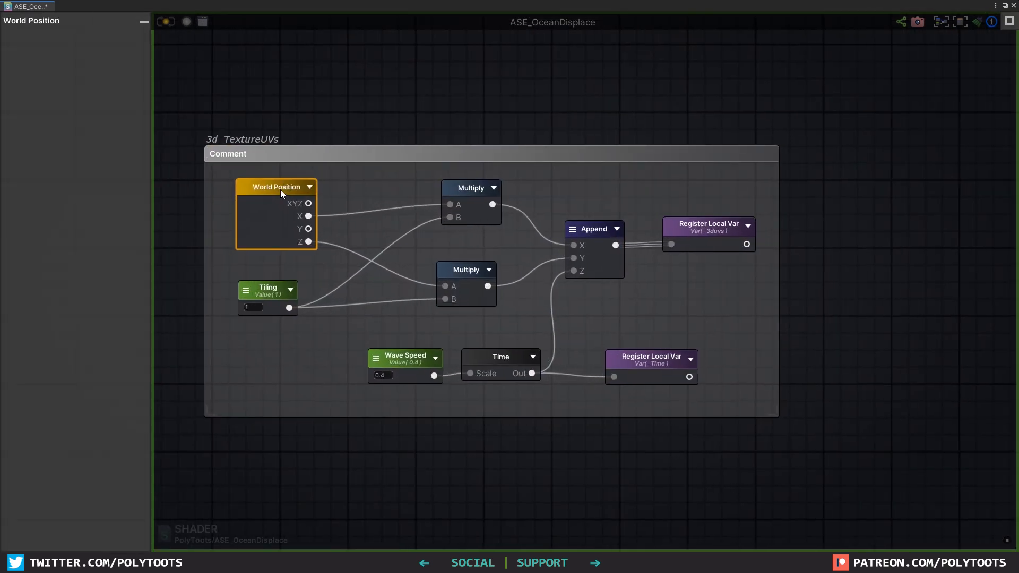
Step: Add an Append node above the 3d_TextureUVs group that combines World Position's X and Z outputs into a Vector2
click(368, 171)
middle_drag(383, 167, 412, 197)
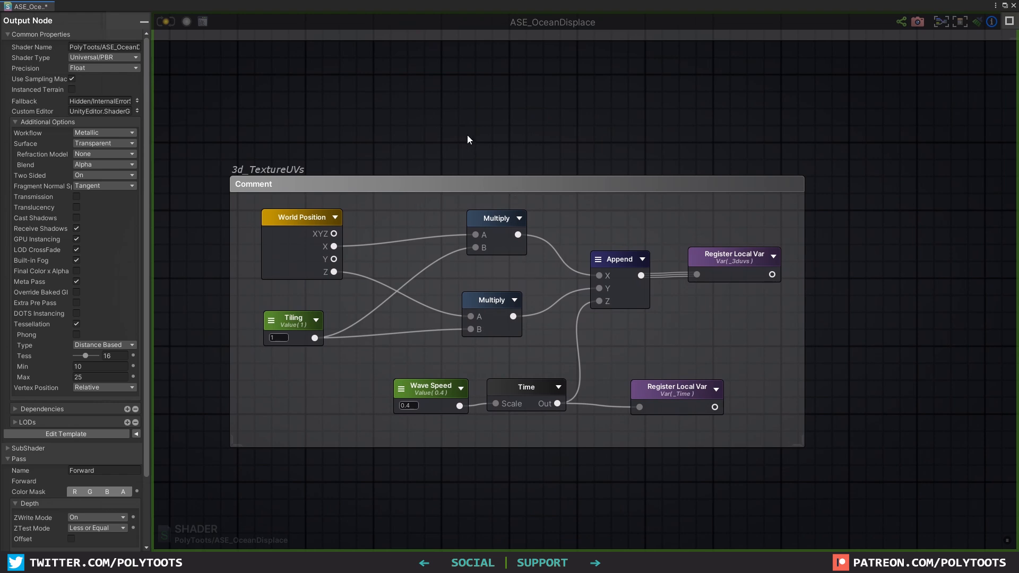
middle_drag(462, 129, 473, 155)
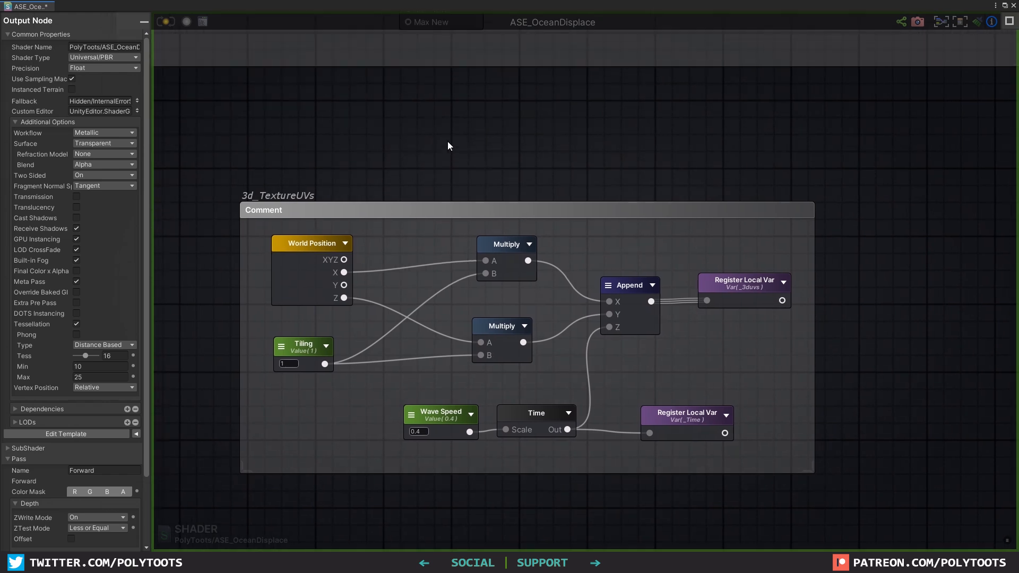
click(452, 133)
click(500, 126)
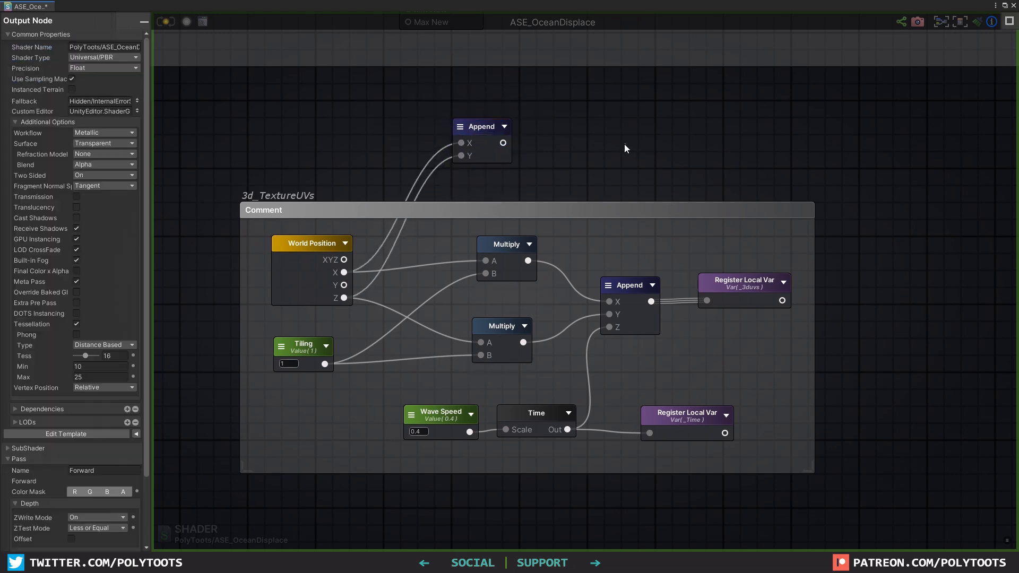
Step: Multiply the appended coordinates by a new Tiling Amount float and register the product as the local variable worldspaceuvs
drag(485, 134, 493, 125)
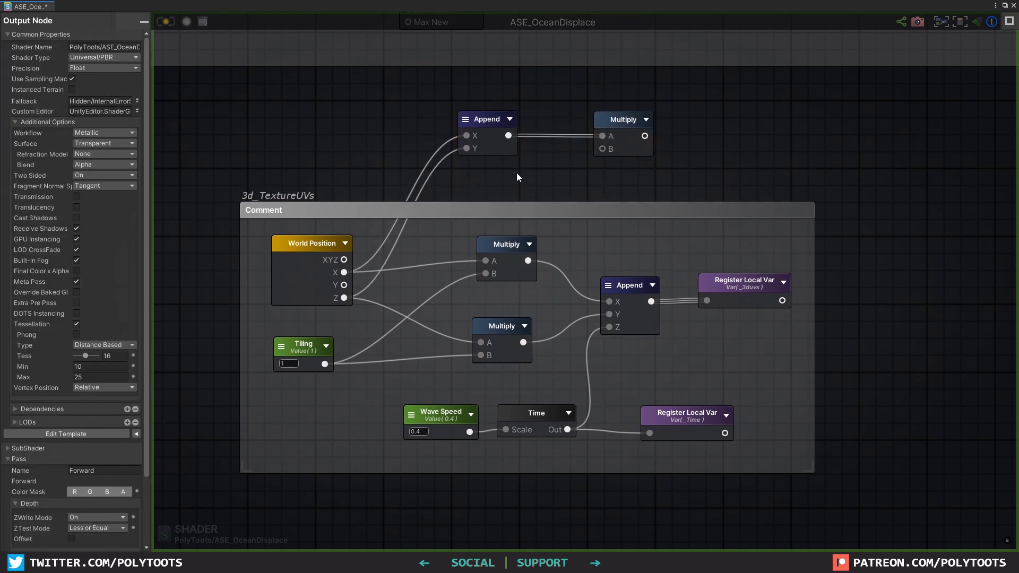
click(517, 173)
click(102, 56)
text(Tiling Amount)
key(Return)
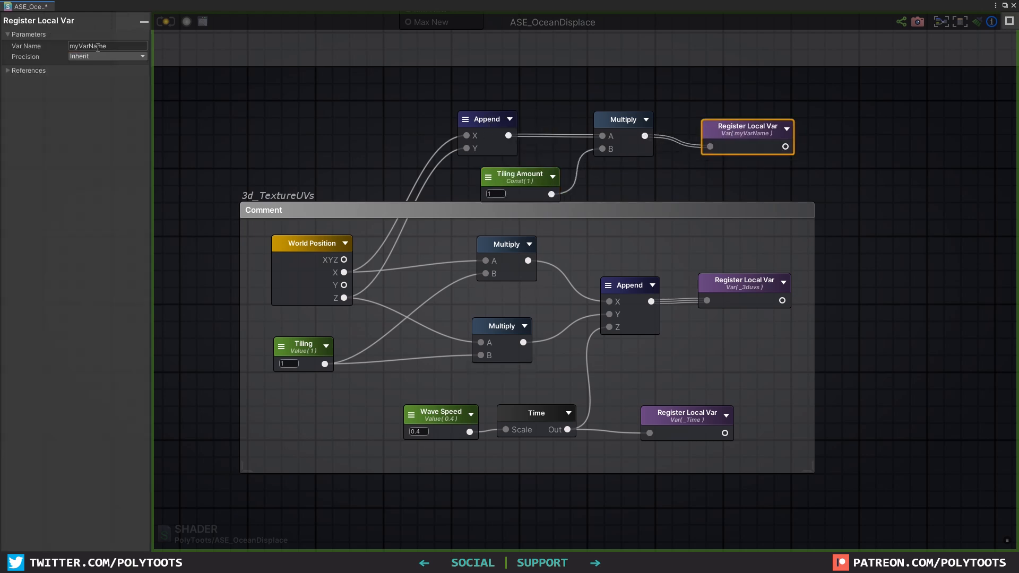
click(98, 48)
text(world space uvs)
Step: Arrange the Append, Tiling Amount, Multiply and worldspaceuvs nodes neatly above the 3d_TextureUVs group
drag(435, 91, 754, 183)
shift+click(313, 244)
drag(768, 138, 775, 130)
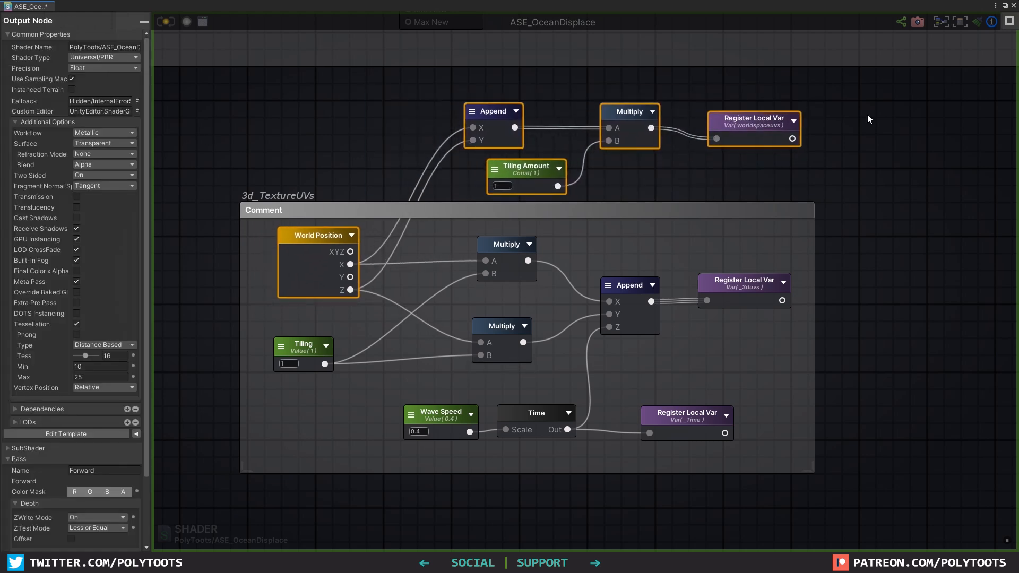
click(523, 174)
drag(524, 174, 510, 175)
drag(500, 113, 499, 139)
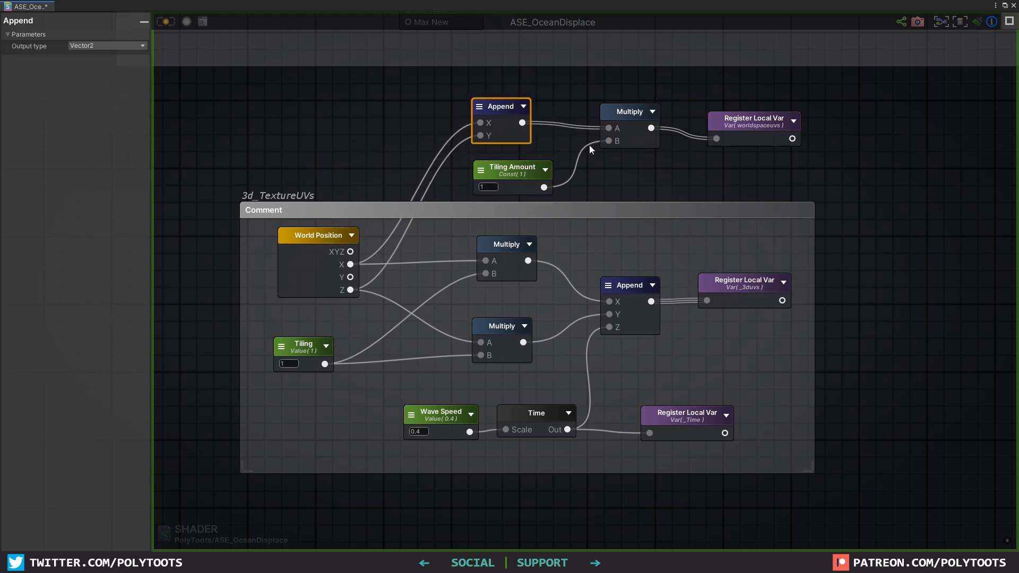
drag(534, 171, 525, 173)
drag(631, 115, 624, 118)
drag(748, 122, 747, 118)
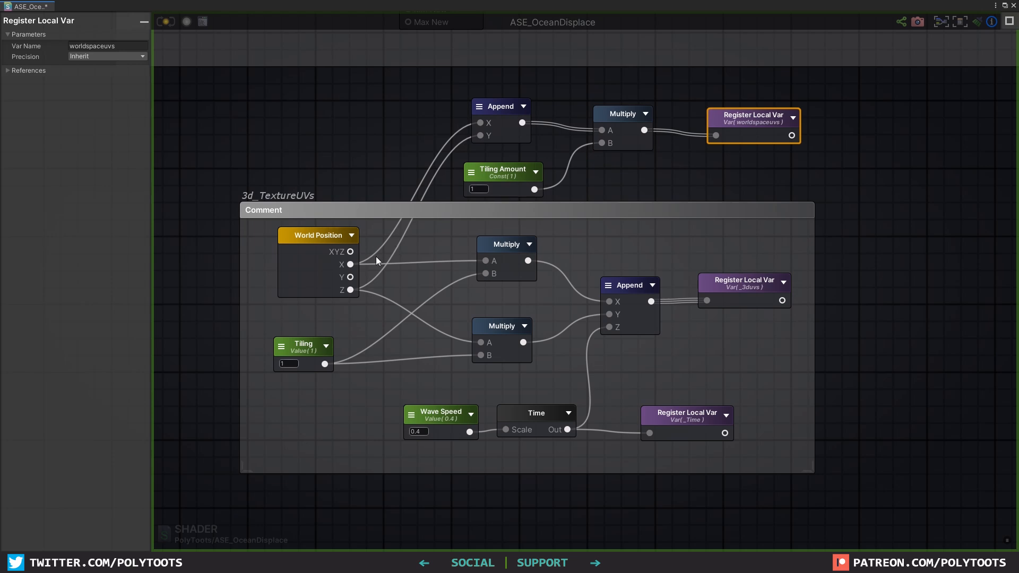
middle_drag(482, 271, 483, 256)
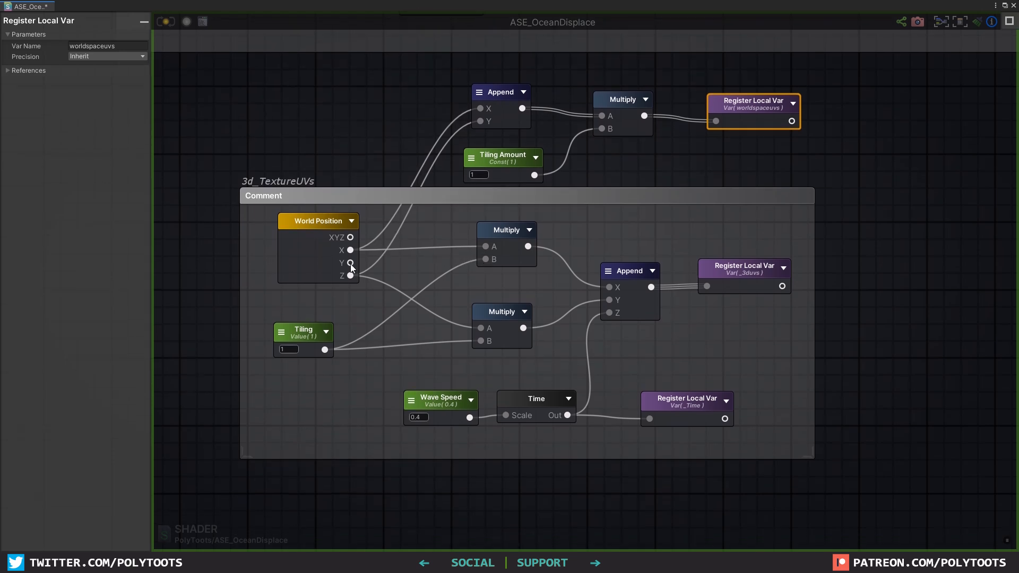
Step: Delete the Multiply, Tiling Amount and worldspaceuvs nodes above the 3d_TextureUVs group
drag(833, 77, 541, 175)
key(Delete)
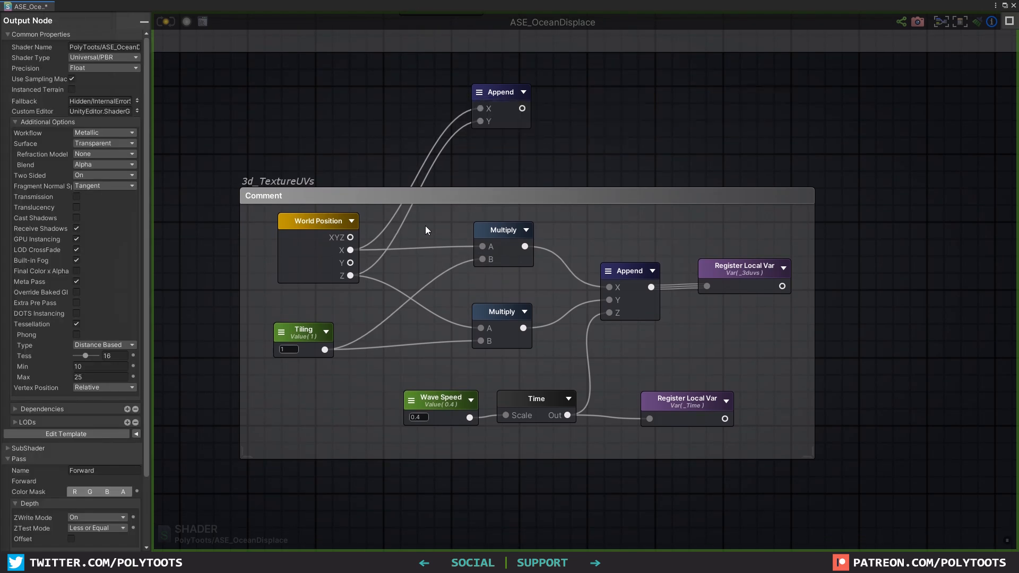
Step: Examine how the two Multiply nodes and the Wave Speed-scaled Time feed the Append node and the _3duvs and _Time variables
drag(492, 236, 494, 231)
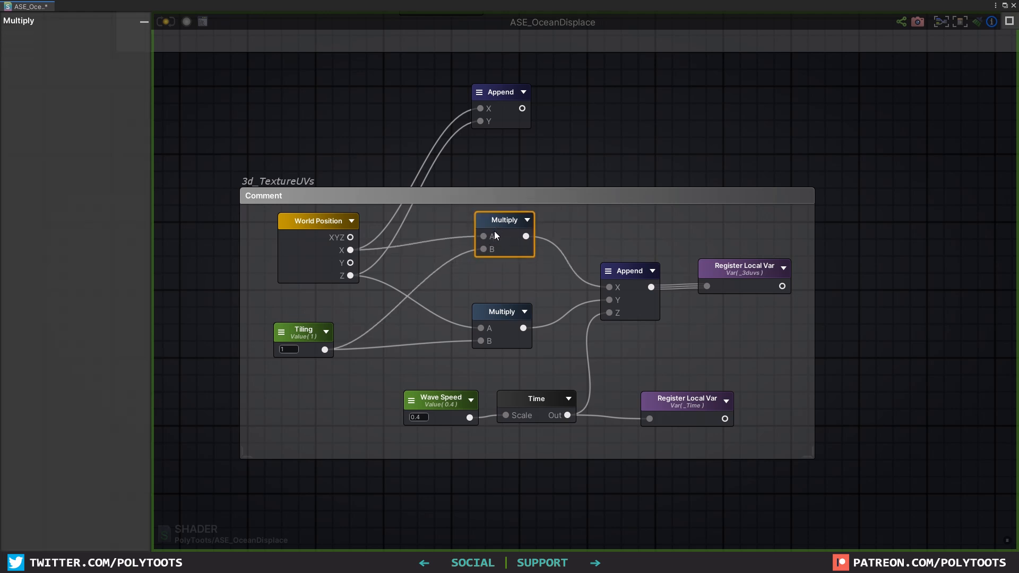
drag(500, 315, 497, 315)
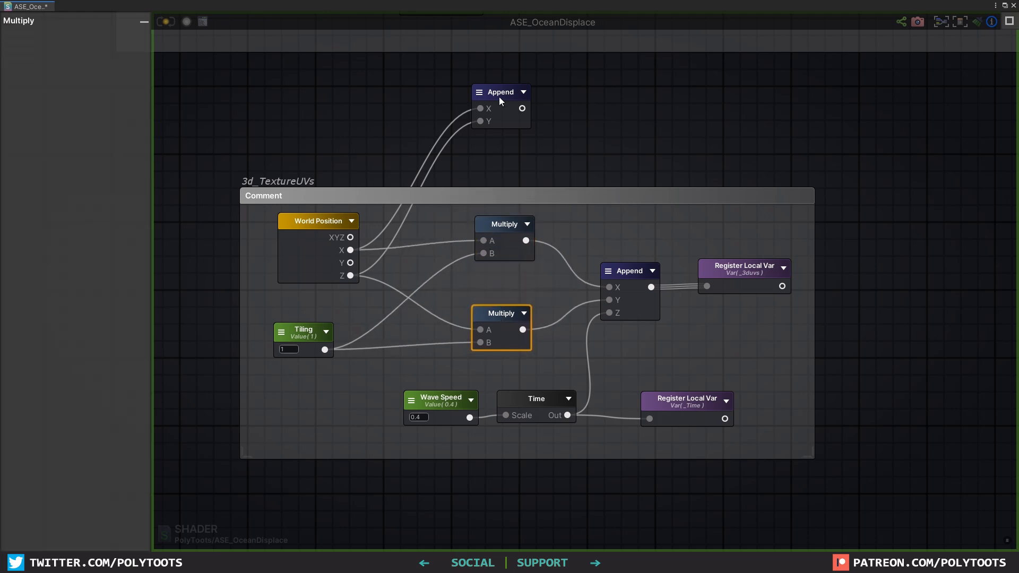
drag(498, 97, 492, 110)
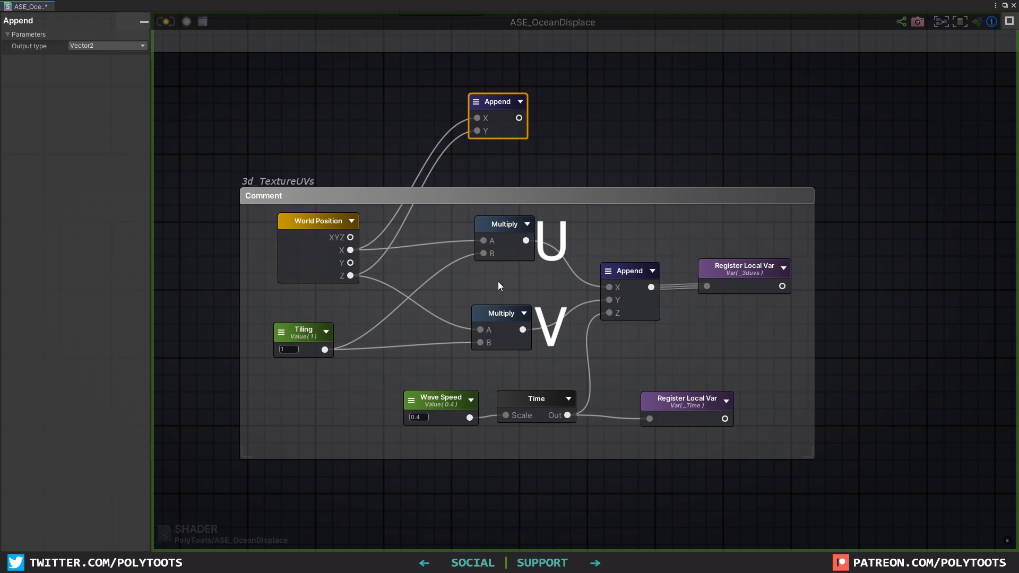
click(444, 400)
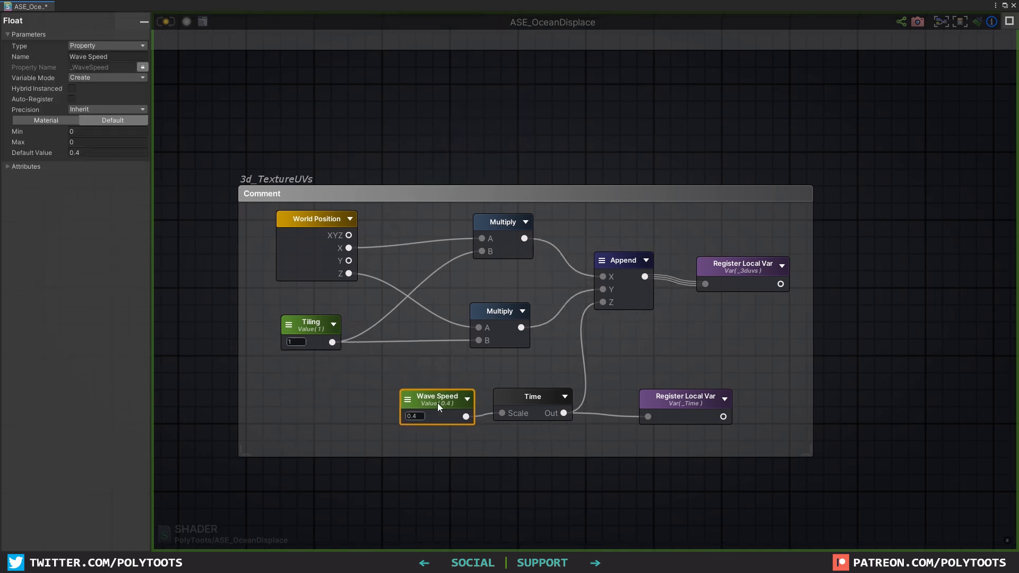
drag(533, 398, 534, 401)
click(628, 272)
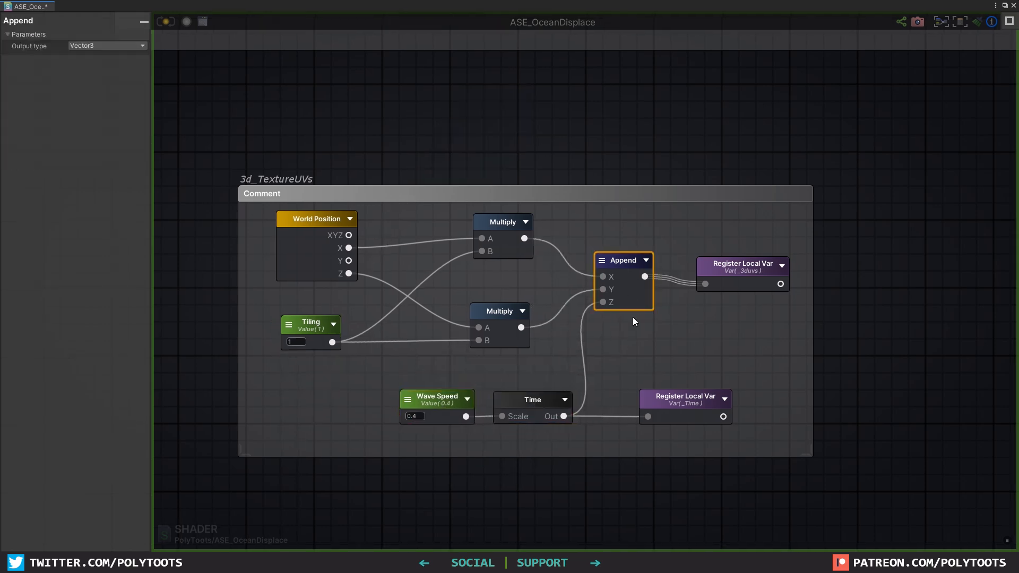
drag(683, 403, 685, 402)
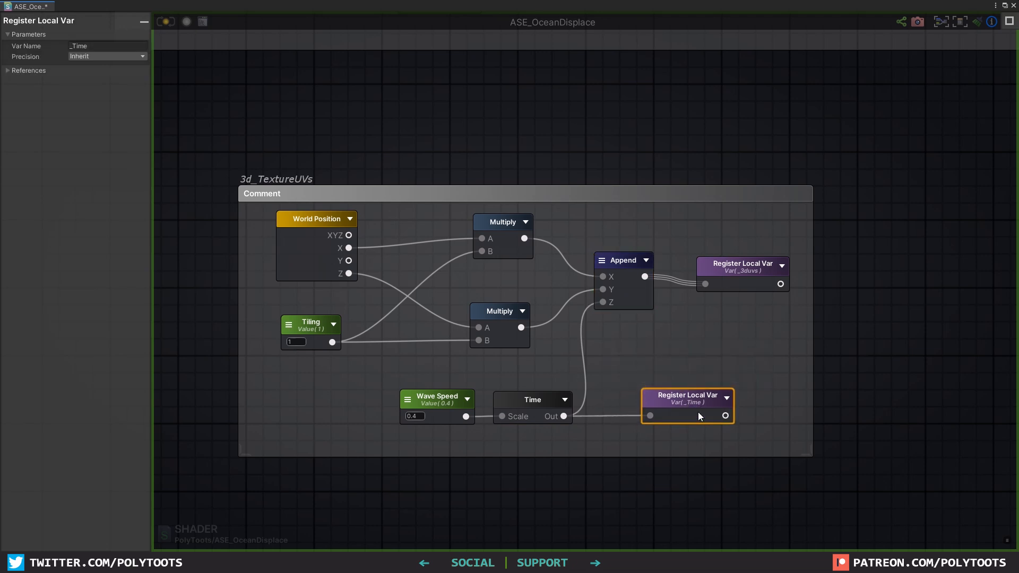
click(866, 413)
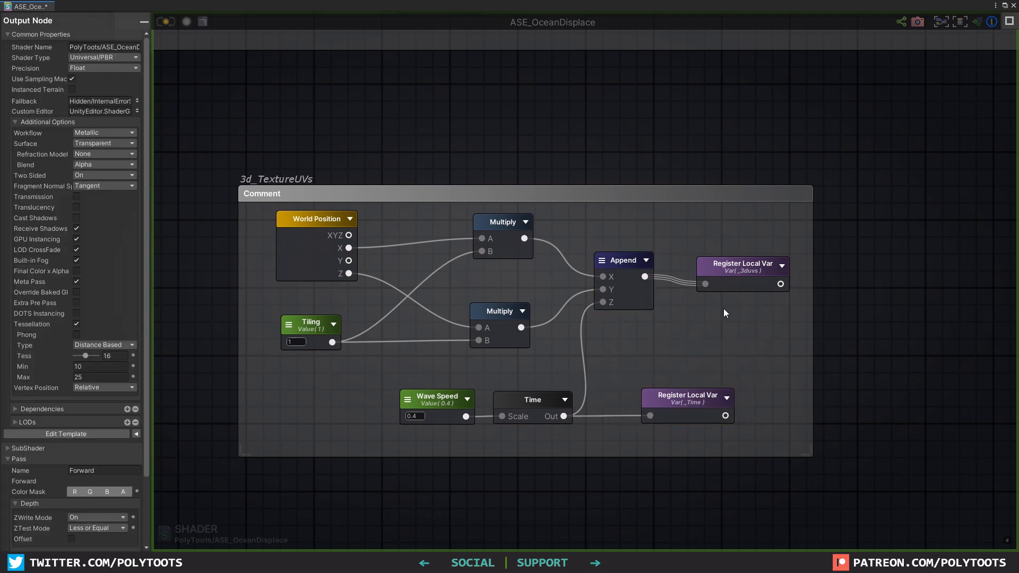
drag(741, 227, 521, 380)
click(475, 281)
drag(744, 273, 740, 265)
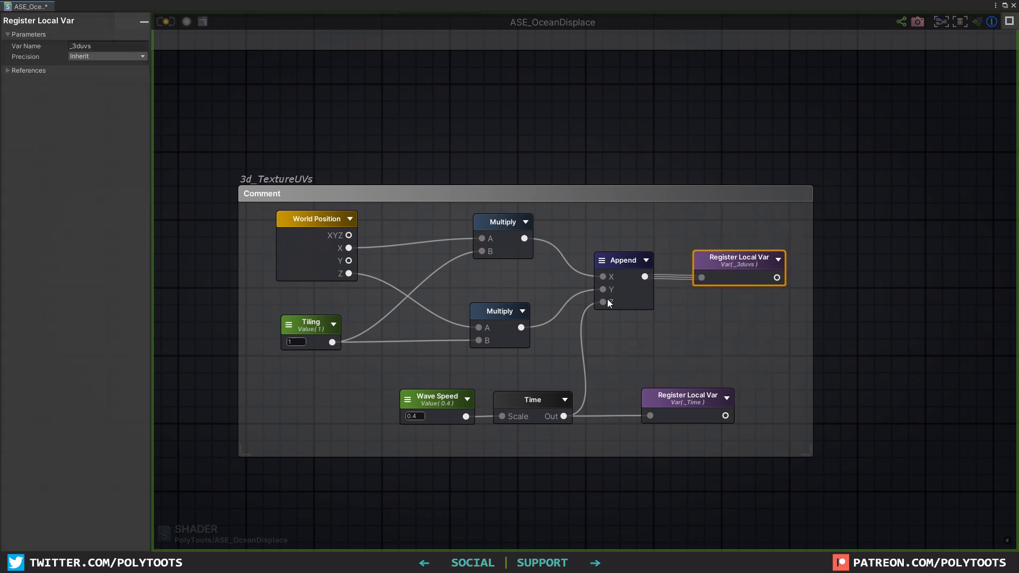
Step: Trace the _3duvs variable into the Normals group, through the Normals_3D sample to the normals local variable
scroll(825, 283, down, 5)
middle_drag(825, 282, 342, 276)
scroll(722, 259, up, 4)
click(625, 226)
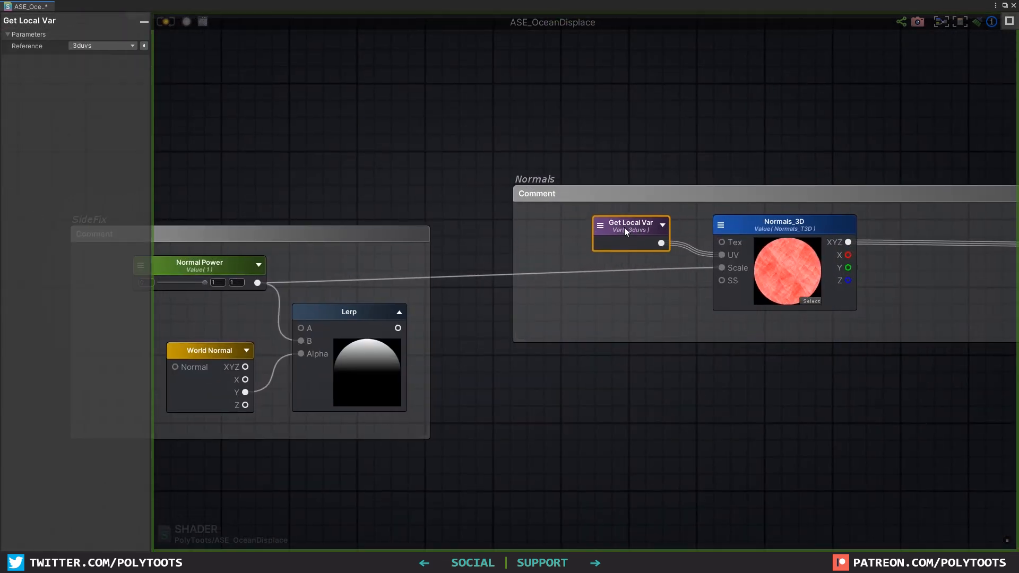
middle_drag(736, 239, 517, 256)
click(876, 246)
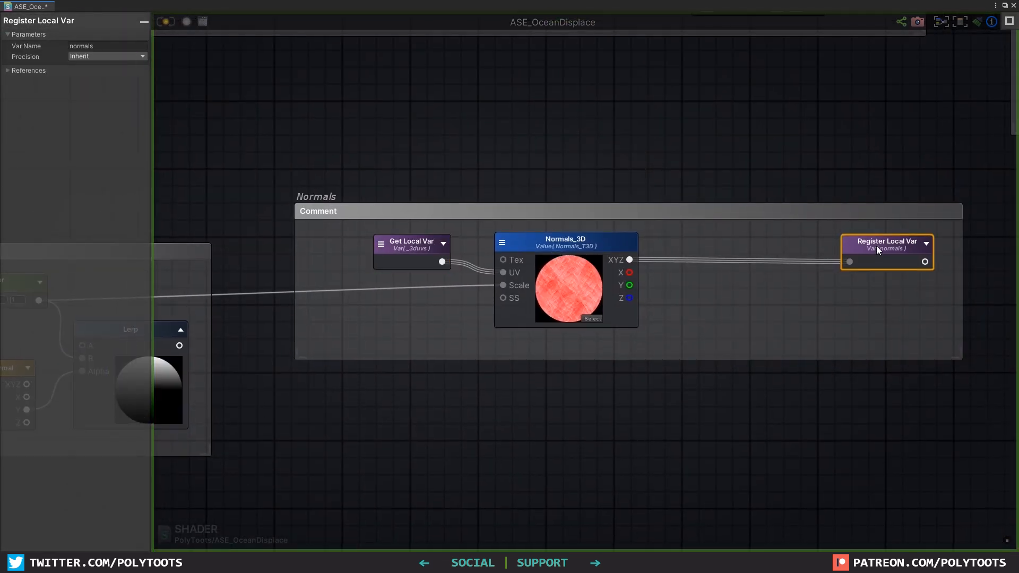
Step: Connect the normals variable to the ASE_OceanDisplace output node's Normal input and update the shader
scroll(877, 246, down, 4)
scroll(556, 276, up, 3)
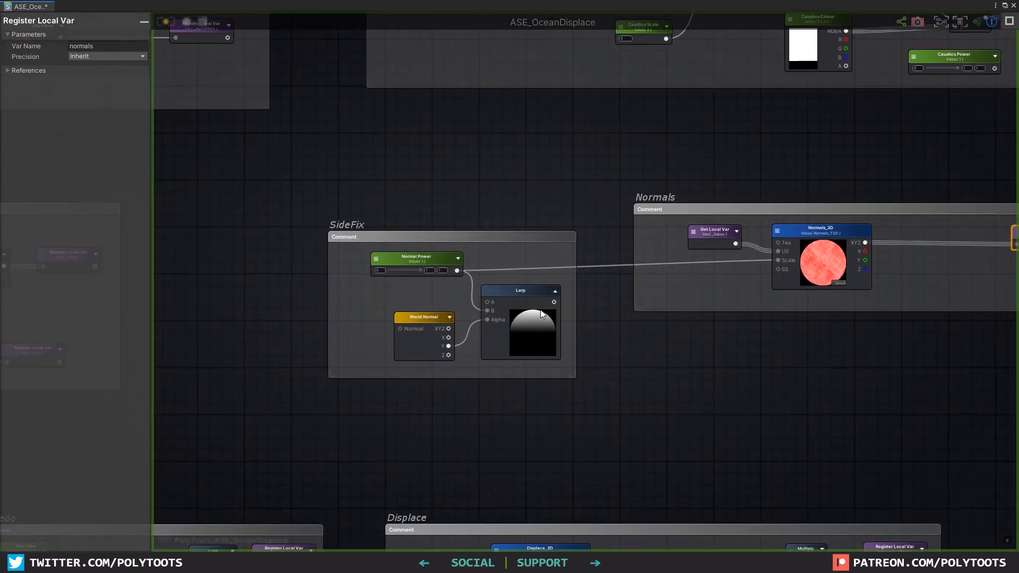
middle_drag(927, 236, 630, 230)
middle_drag(896, 250, 651, 263)
middle_drag(859, 245, 654, 260)
scroll(654, 261, down, 4)
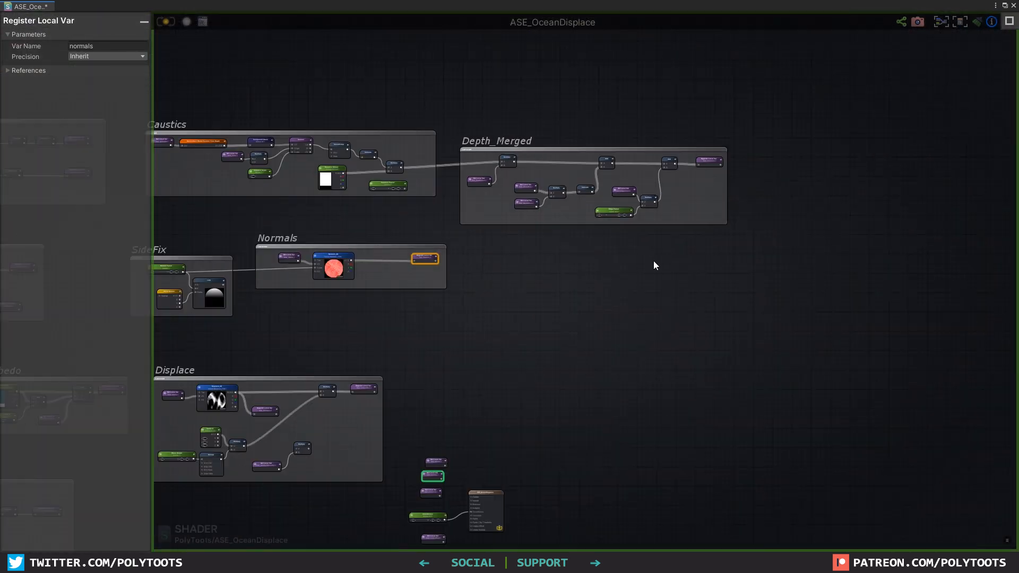
scroll(652, 261, down, 2)
middle_drag(528, 266, 626, 119)
scroll(569, 324, up, 7)
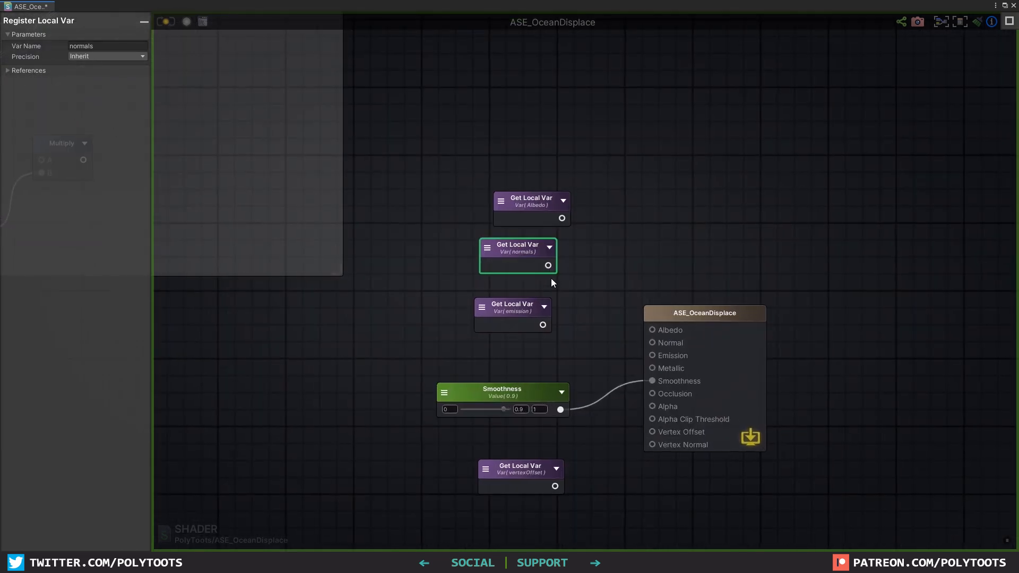
drag(549, 265, 652, 342)
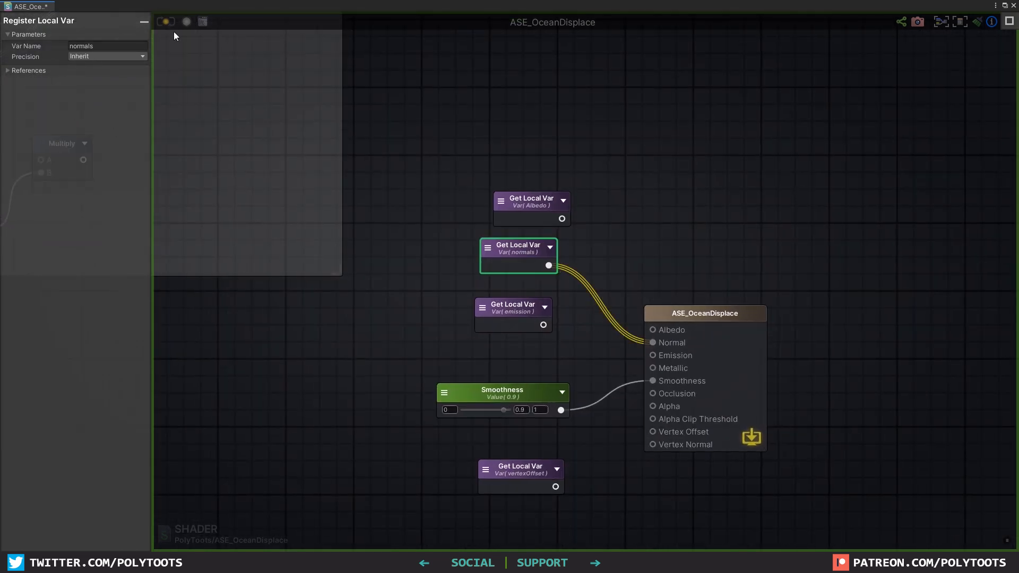
click(164, 21)
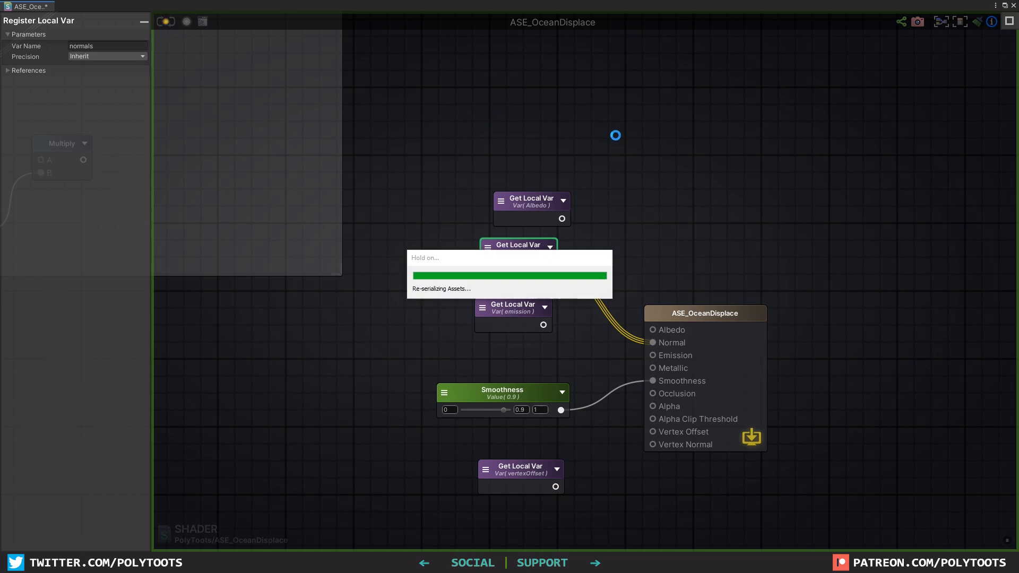
Step: Restore the shader editor to a smaller window and inspect the normals on the water's surface and sides in the scene
click(1004, 7)
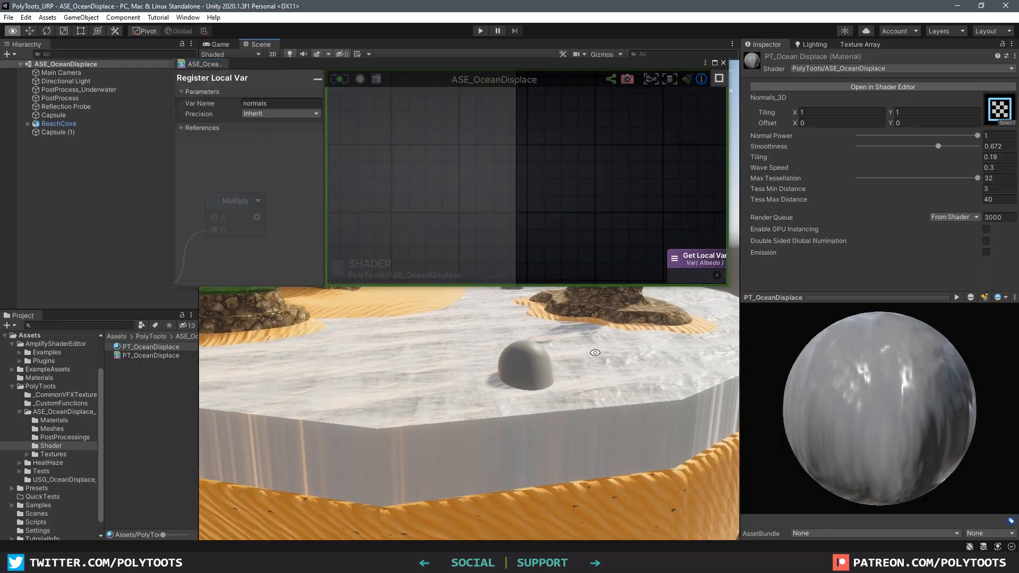
alt+drag(610, 340, 552, 343)
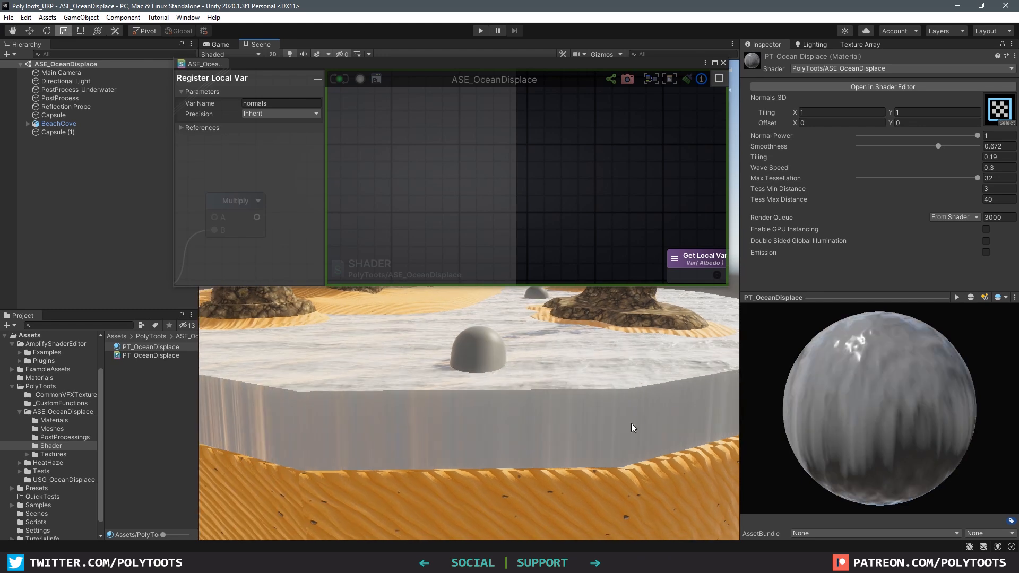
middle_drag(422, 366, 429, 396)
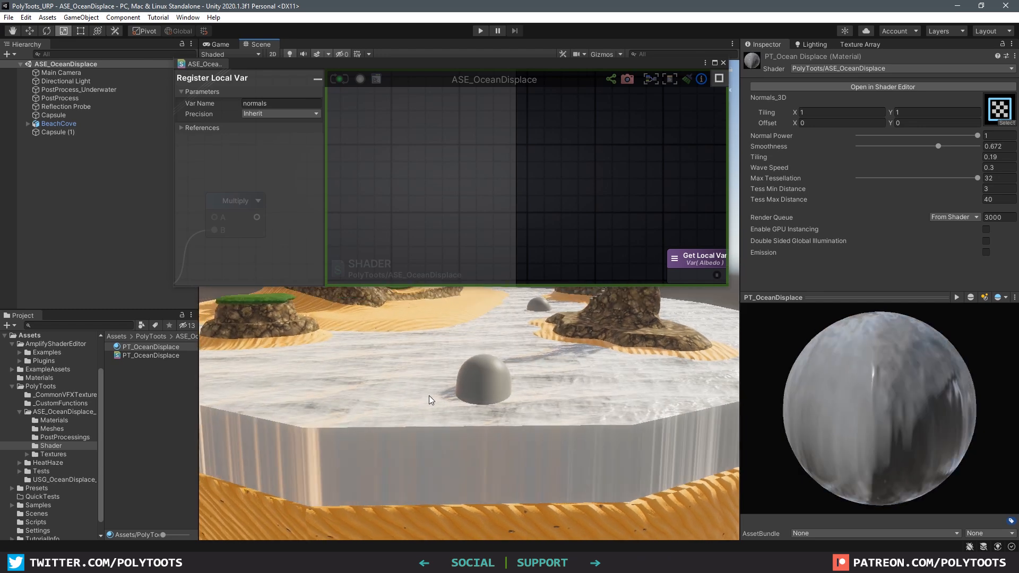
alt+drag(514, 460, 584, 396)
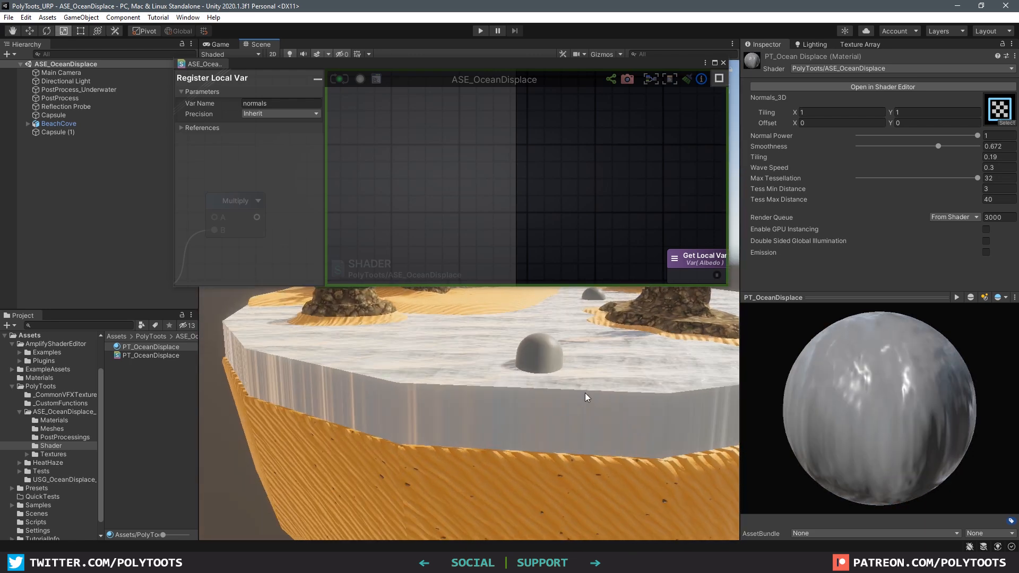
Step: Examine the SideFix group's Normal Power property and try its slider on the material, leaving it at 1
middle_drag(588, 254, 533, 136)
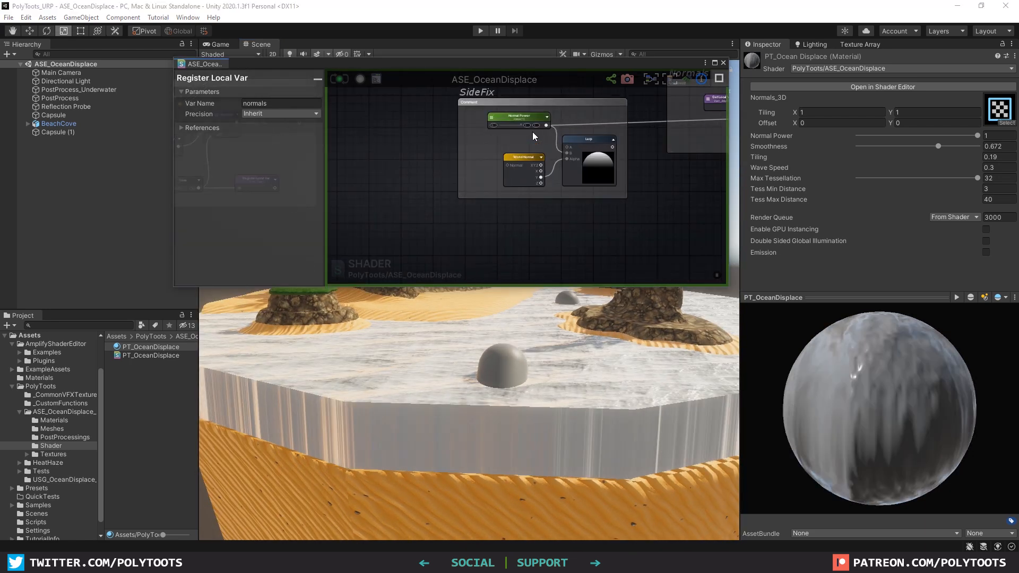
scroll(533, 136, up, 5)
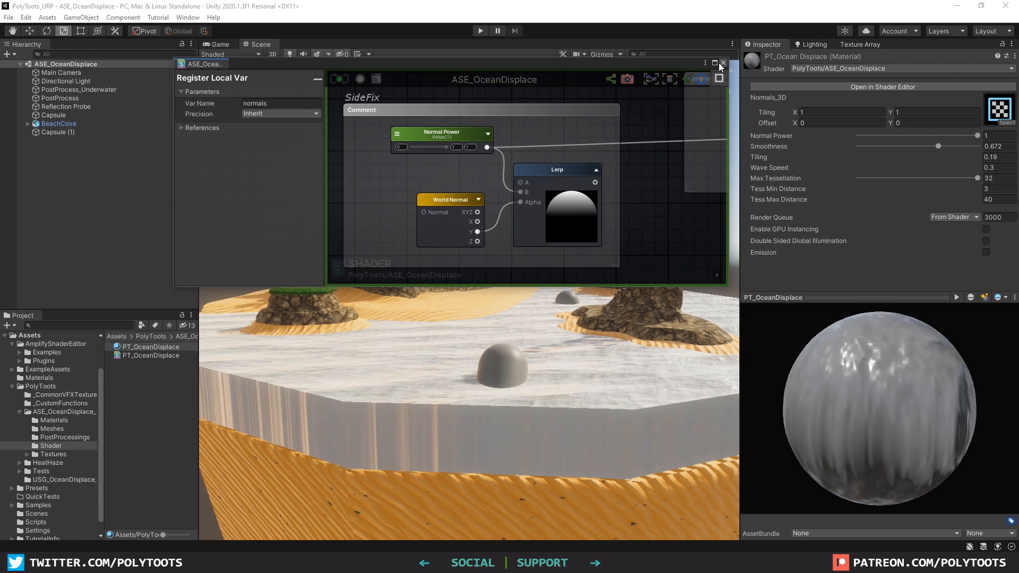
click(442, 133)
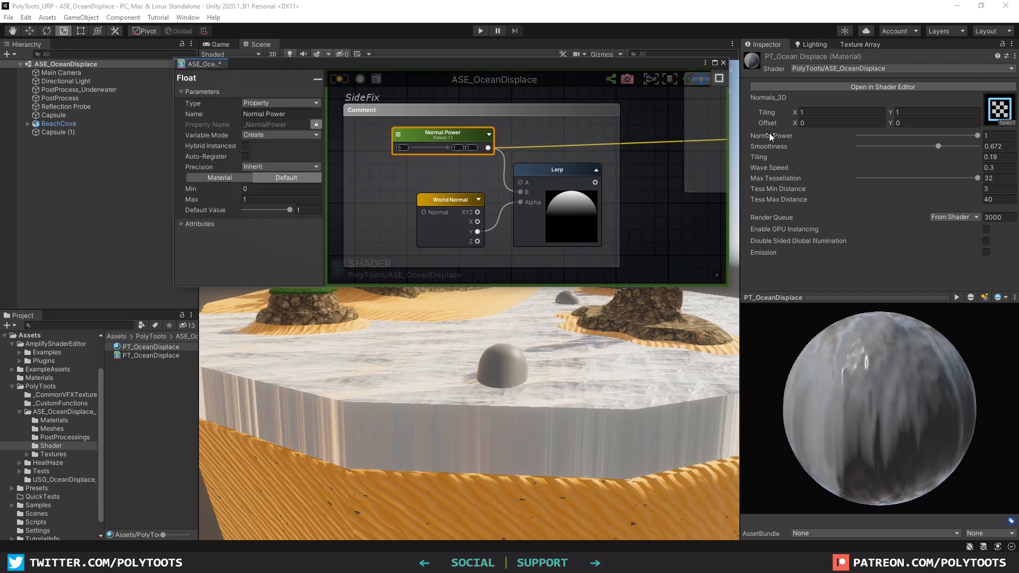
mouse_move(978, 135)
mouse_down()
mouse_move(812, 145)
mouse_move(986, 136)
mouse_up()
scroll(596, 361, up, 2)
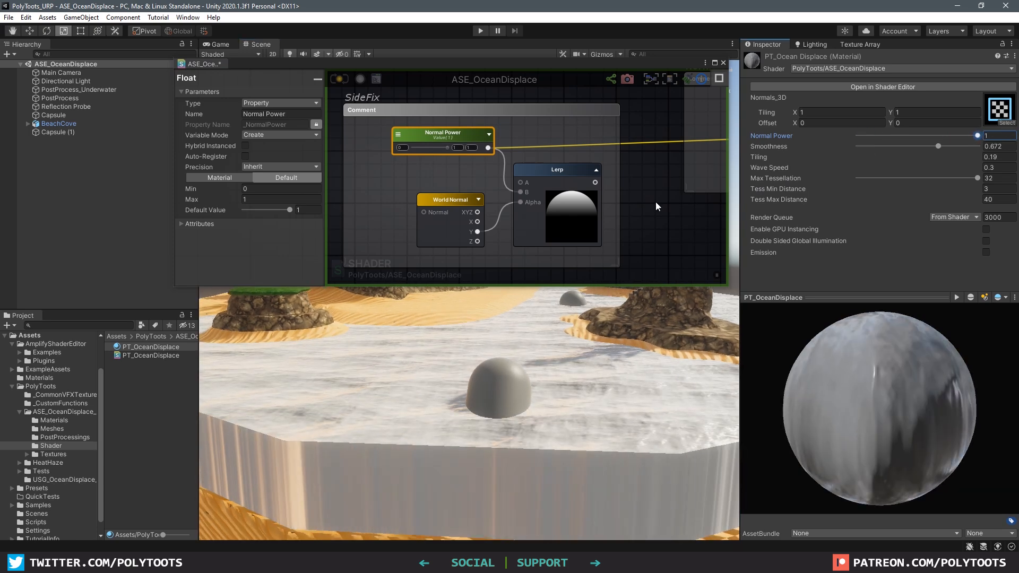
Step: Trace the SideFix group's World Normal and Lerp nodes into the Normals group
right_drag(620, 209, 598, 201)
click(424, 195)
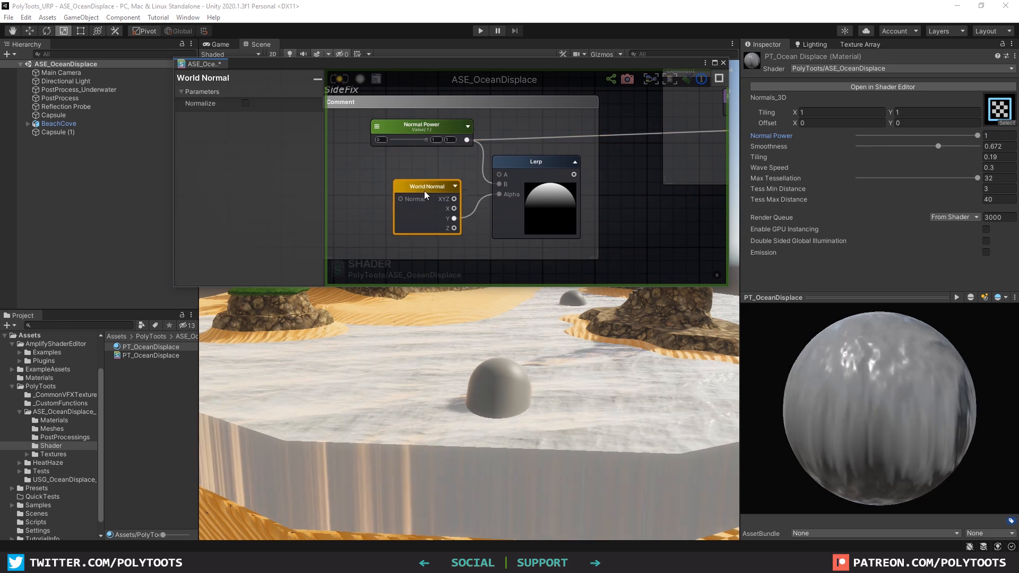
drag(424, 195, 429, 197)
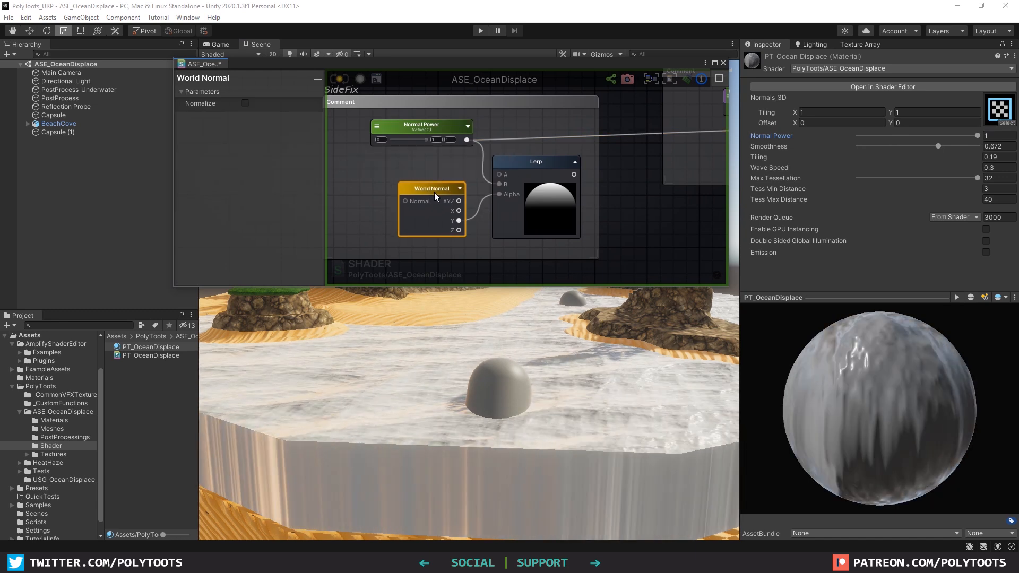
drag(554, 166, 556, 164)
middle_drag(593, 168, 531, 164)
drag(382, 130, 384, 128)
middle_drag(527, 166, 435, 179)
drag(417, 181, 668, 136)
middle_drag(610, 160, 690, 146)
key(ctrl+s)
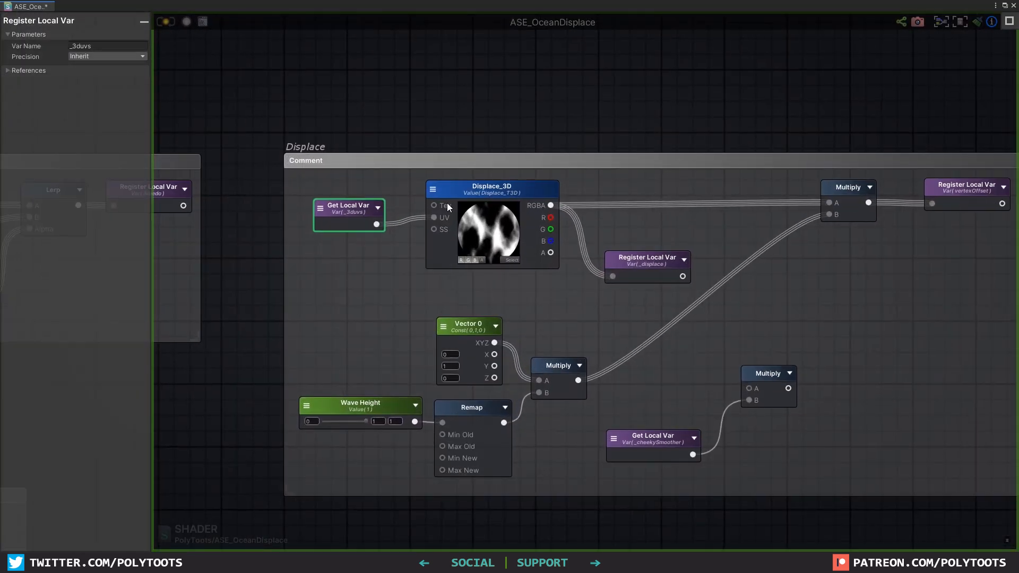
Step: Examine the Displace group's Displace_3D sample, the _displace local variable and the Multiply node fed by _cheekySmoother
right_drag(552, 234, 482, 174)
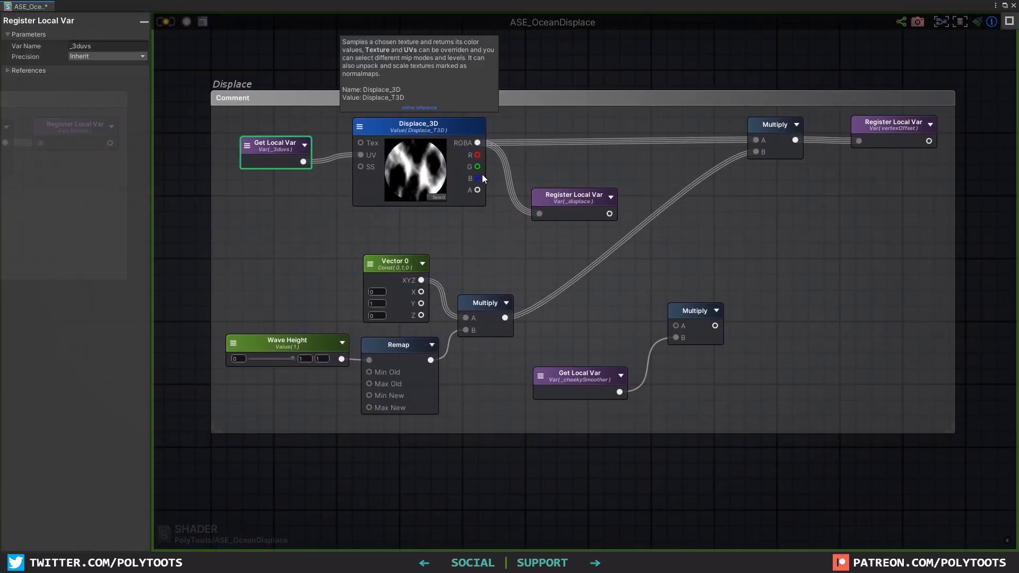
click(567, 215)
drag(576, 219, 575, 205)
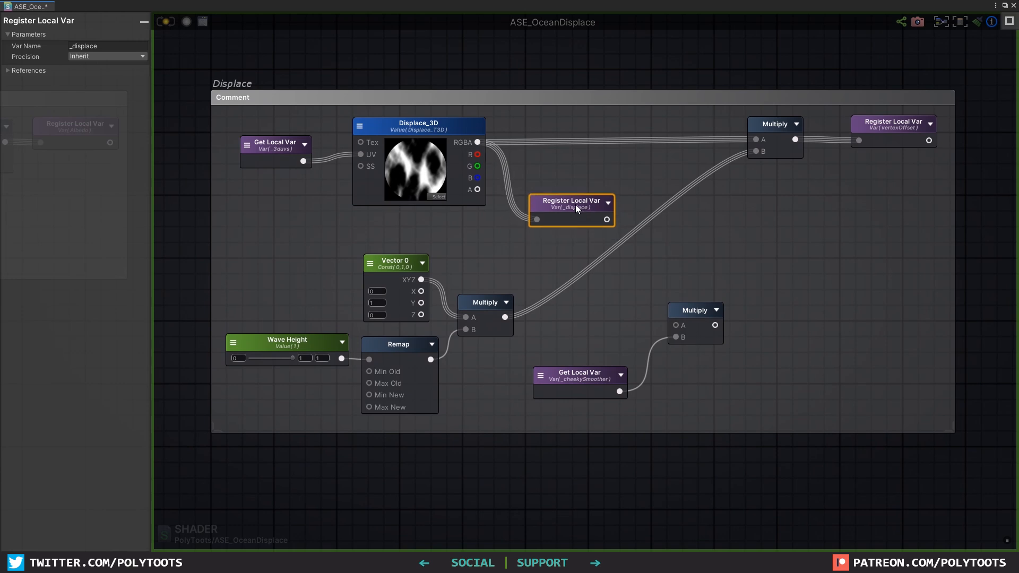
click(693, 309)
drag(714, 385, 624, 348)
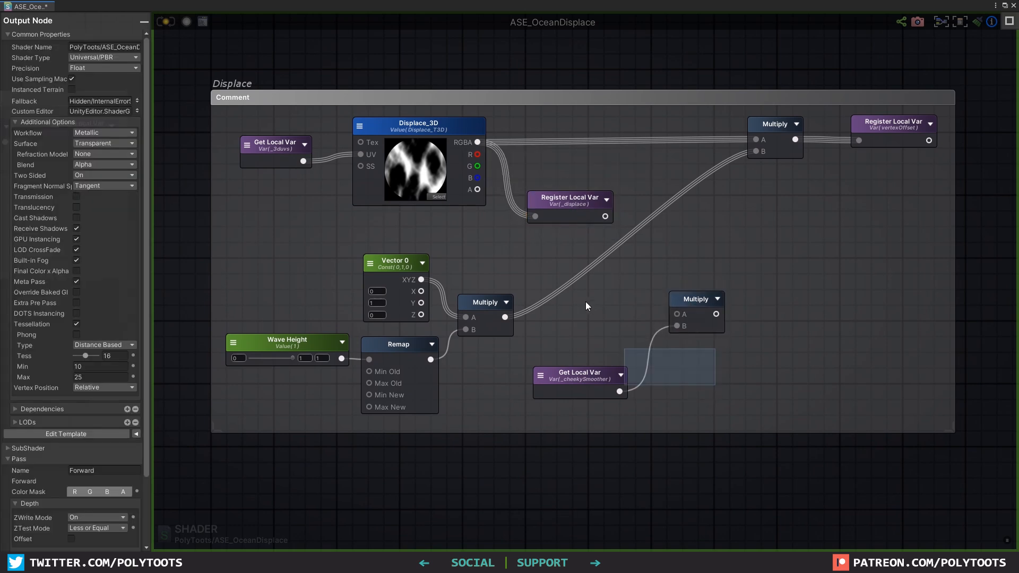
drag(689, 307, 686, 316)
scroll(669, 358, down, 3)
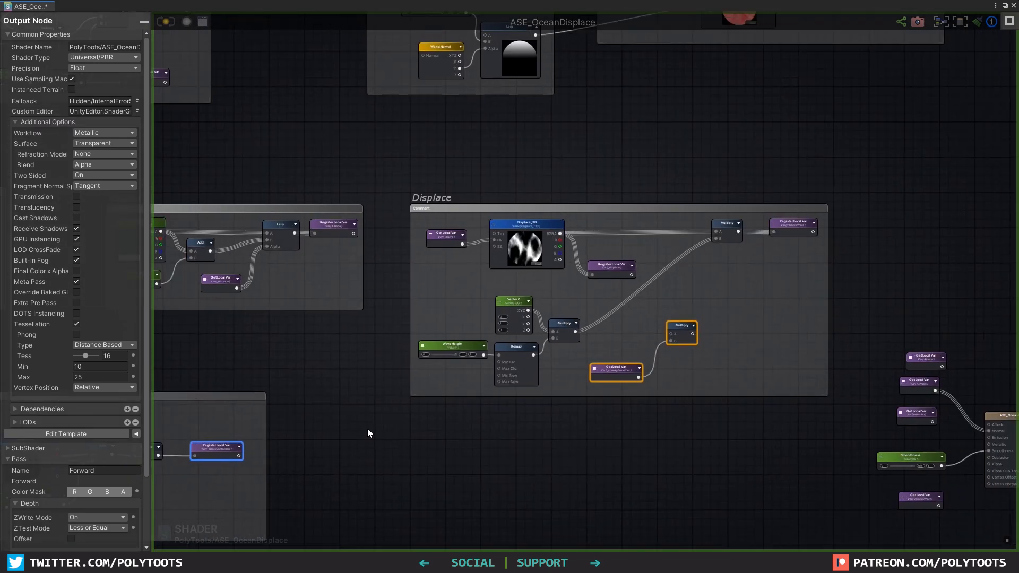
scroll(620, 391, up, 2)
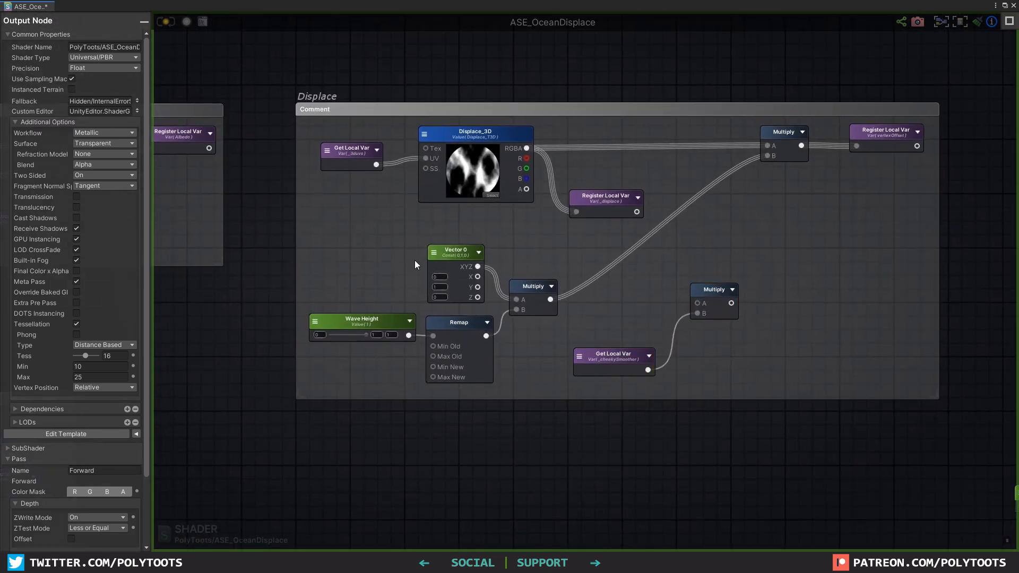
Step: Inspect the Displace group's upward vector, Wave Height property and Remap node, including the Remap range
drag(347, 152, 352, 147)
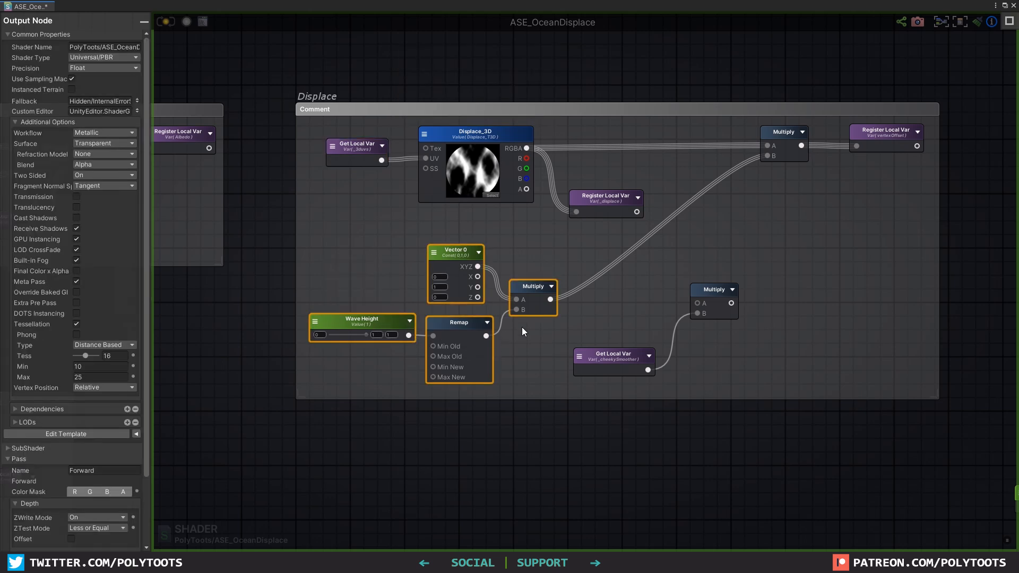
click(521, 327)
click(444, 252)
scroll(461, 282, up, 2)
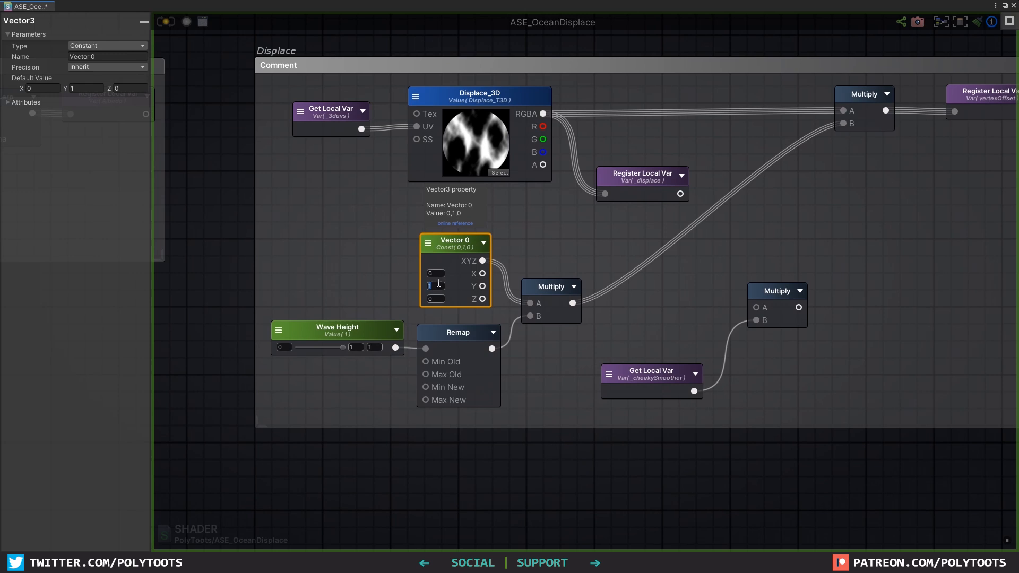
click(460, 339)
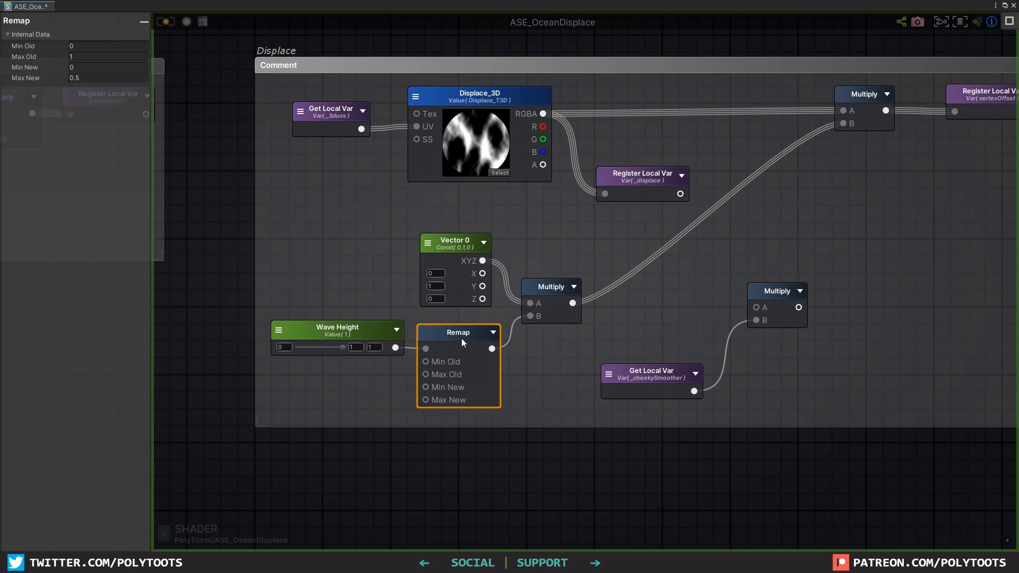
click(323, 348)
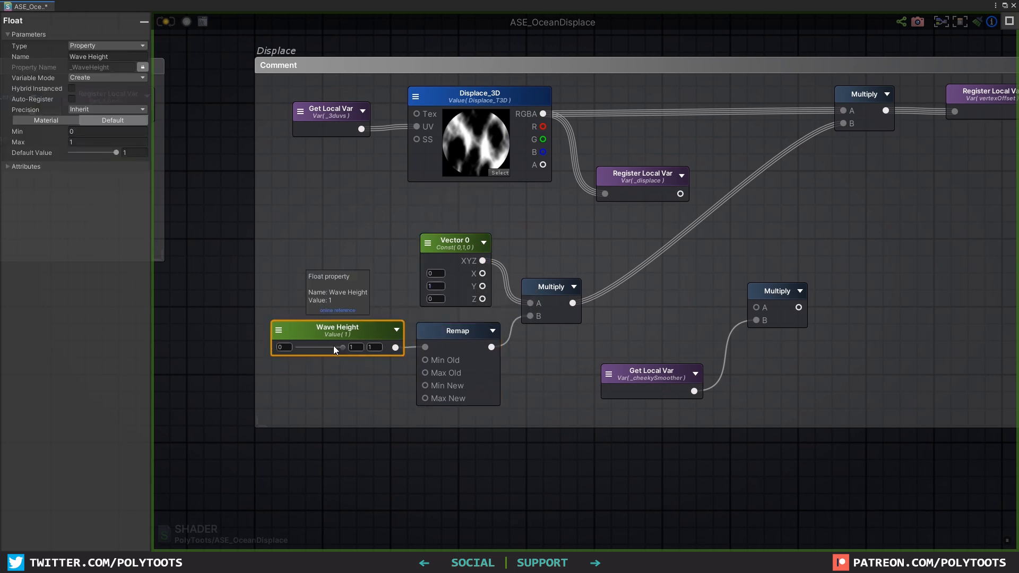
drag(297, 347, 388, 349)
click(452, 335)
drag(457, 336, 459, 339)
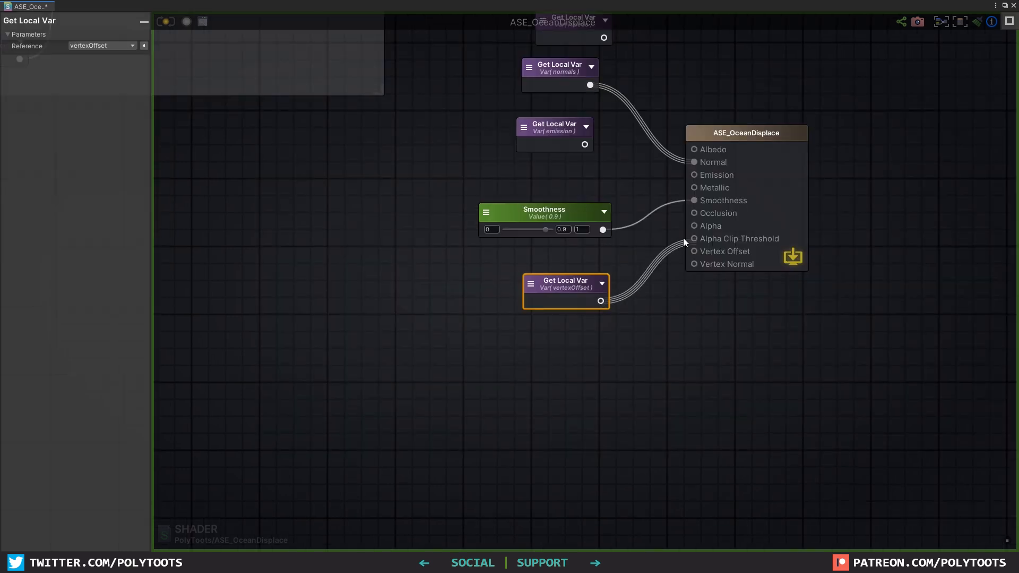
Step: Connect the vertexOffset variable to the output node's Vertex Offset input and restore the shader editor to a smaller window
drag(683, 238, 694, 251)
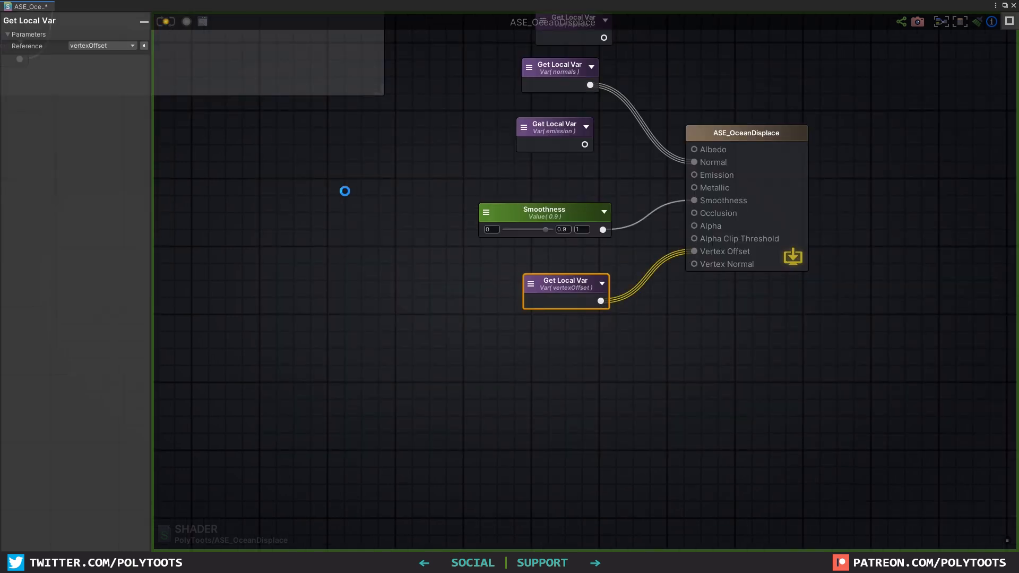
click(1006, 5)
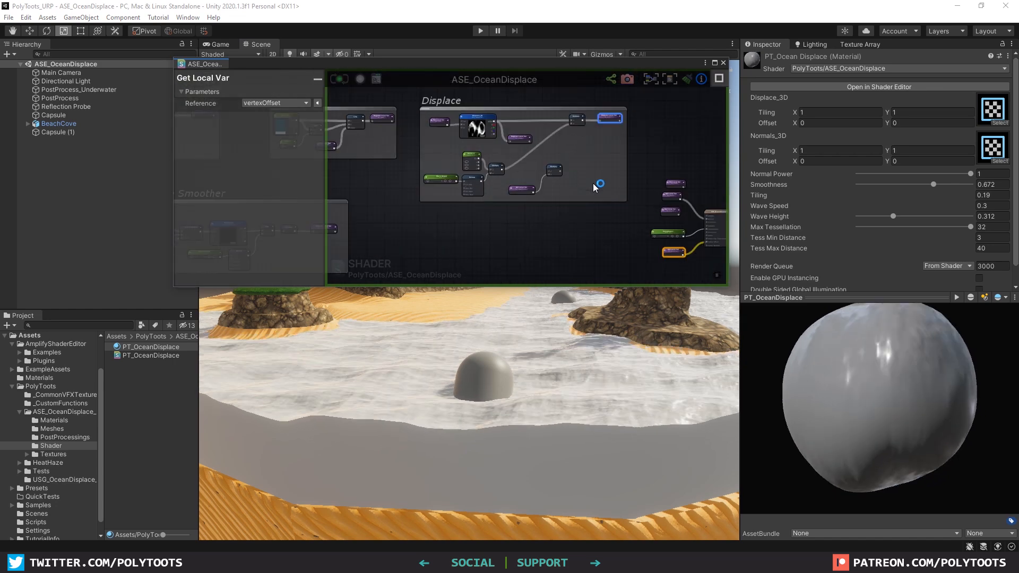
Step: Add a Vertex TexCoord node above the 3d_TextureUVs group
middle_drag(514, 180, 685, 284)
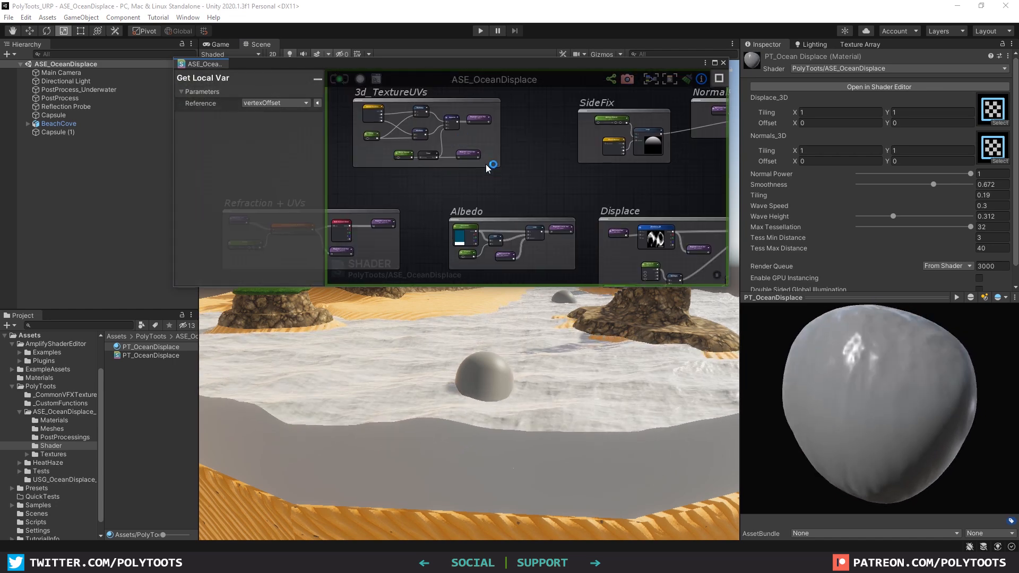
middle_drag(482, 164, 580, 223)
scroll(451, 159, up, 10)
click(534, 186)
drag(534, 187, 531, 186)
middle_drag(583, 211, 503, 171)
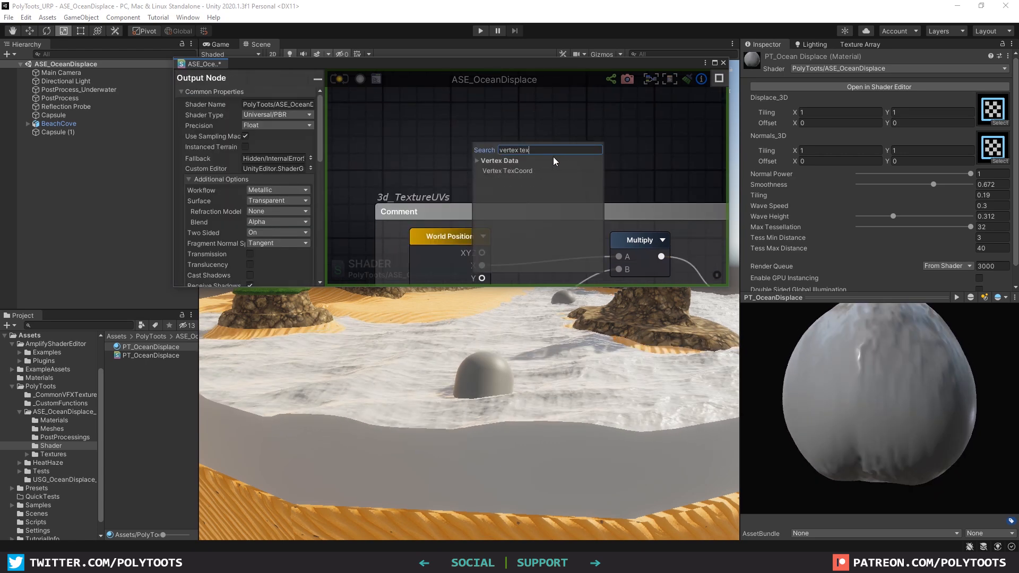
click(521, 169)
drag(521, 166, 469, 130)
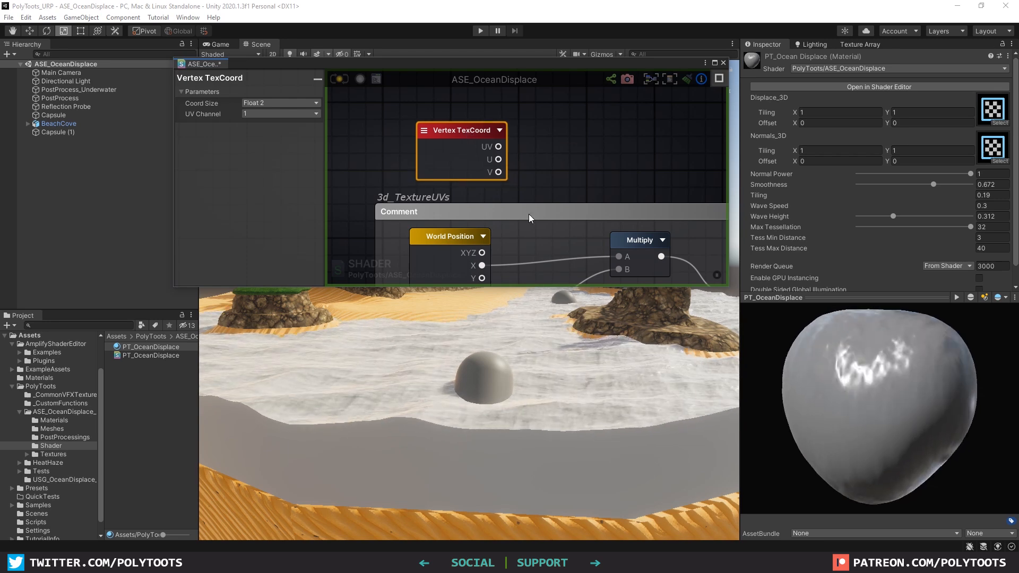
Step: Feed the Vertex TexCoord's U and V outputs into the two Multiply nodes in place of World Position and update the shader
middle_drag(502, 193, 441, 138)
scroll(441, 134, down, 3)
drag(430, 116, 520, 261)
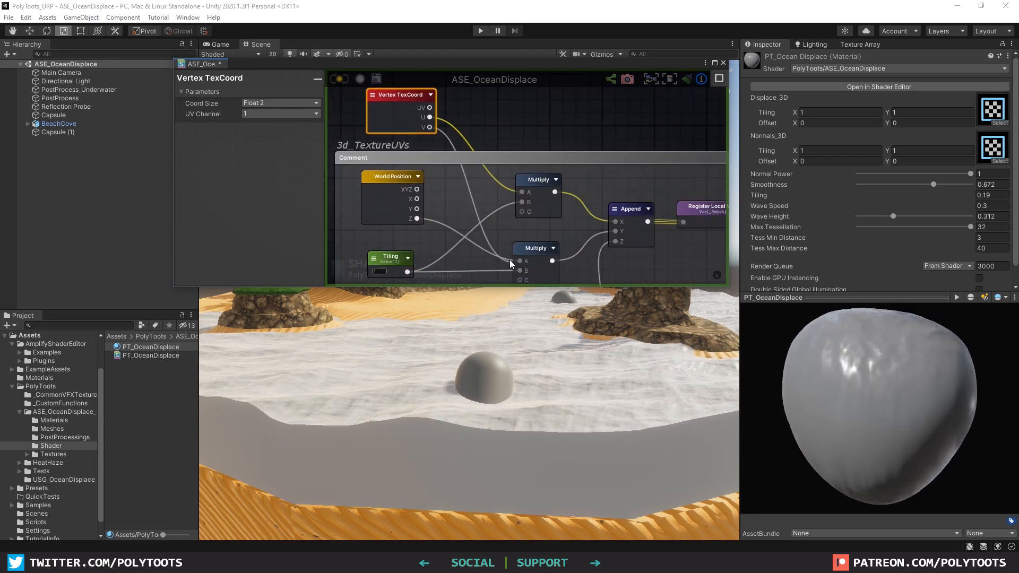
click(339, 79)
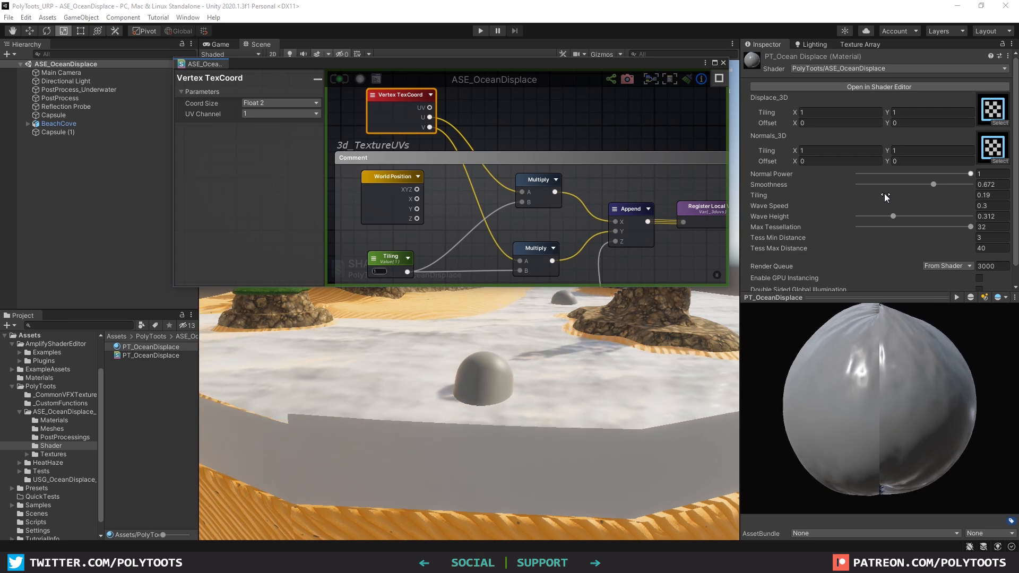
Step: Set the ocean material's Tiling to 1.33 and inspect the seam between the water's surface and sides
drag(949, 196, 969, 196)
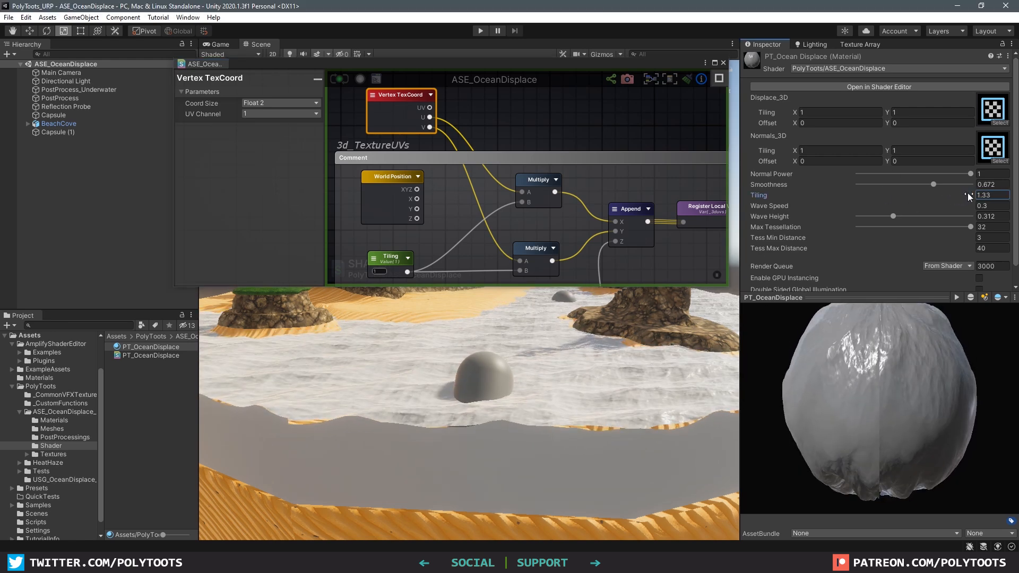
alt+drag(497, 426, 460, 414)
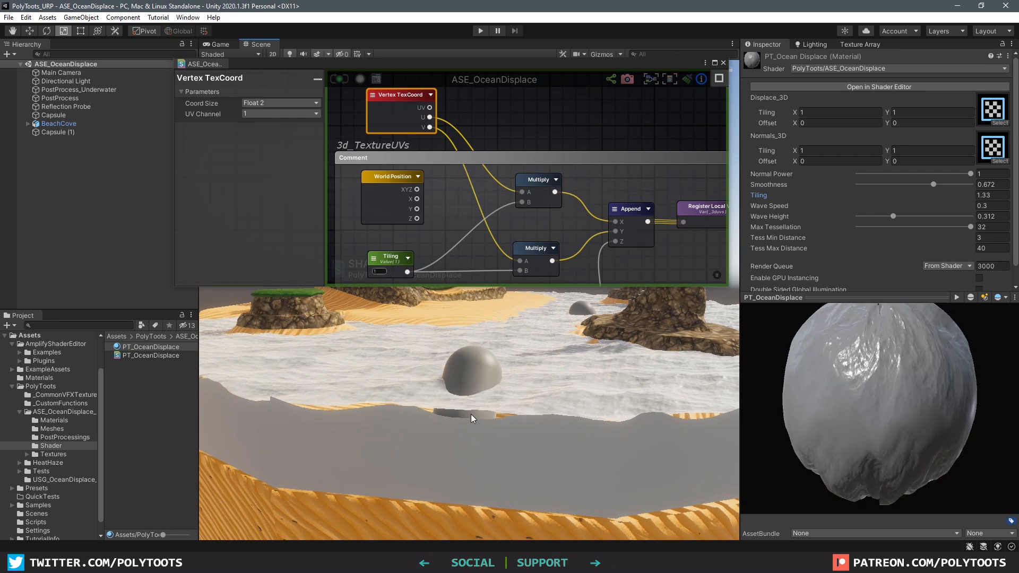
alt+drag(362, 412, 573, 345)
mouse_move(551, 419)
alt+mouse_down()
mouse_move(525, 427)
mouse_move(536, 432)
alt+mouse_up()
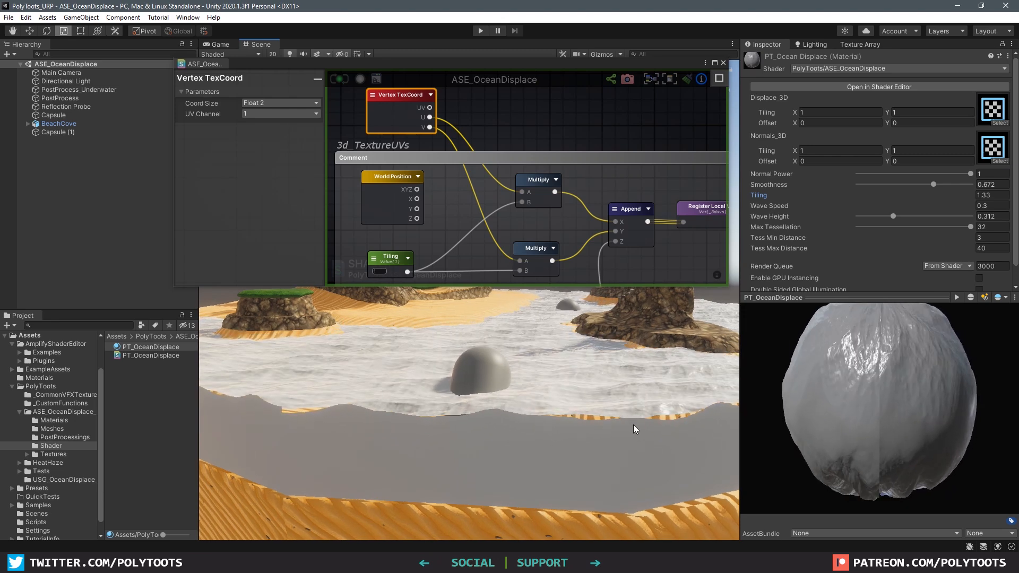
Step: Reconnect World Position's X and Z to the Multiply nodes, delete the Vertex TexCoord node and save the shader
drag(521, 192, 417, 198)
drag(520, 260, 417, 218)
click(388, 110)
key(Delete)
key(ctrl+s)
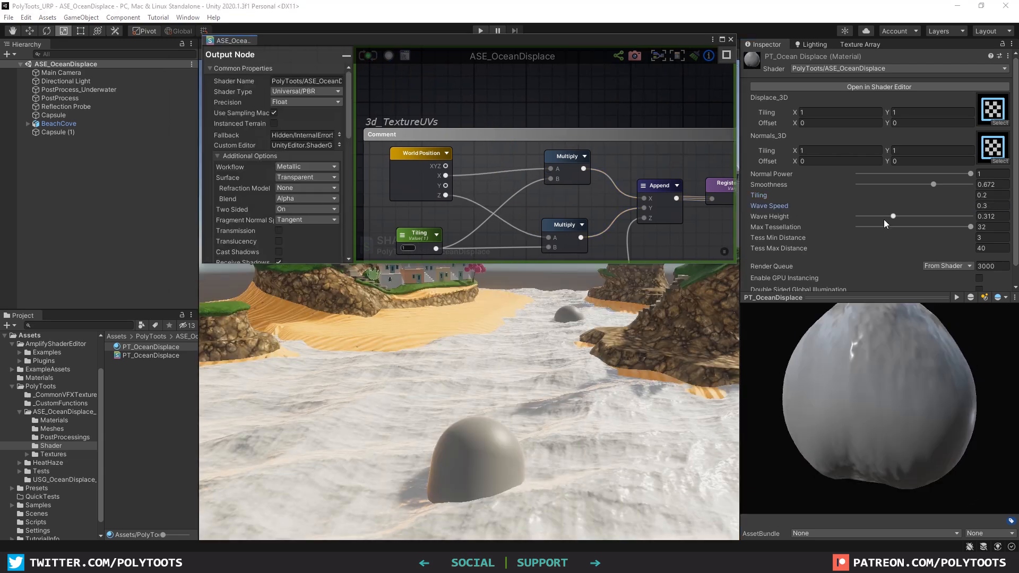
Step: Set the ocean material's Wave Height to 1 and inspect the waves clipping over the beach
drag(884, 219, 1000, 229)
right_drag(423, 341, 472, 366)
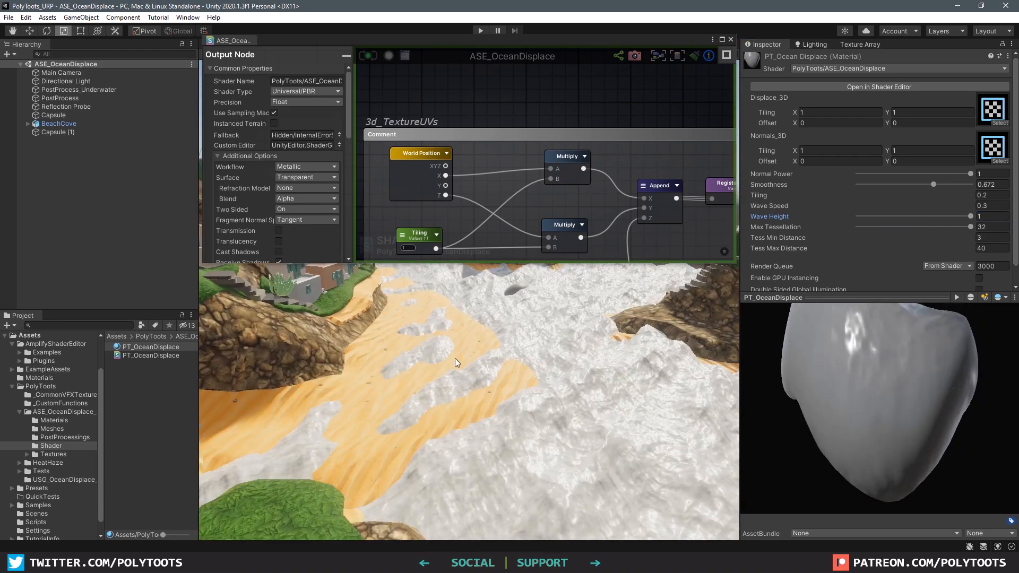
middle_drag(642, 366, 589, 355)
right_drag(589, 355, 492, 350)
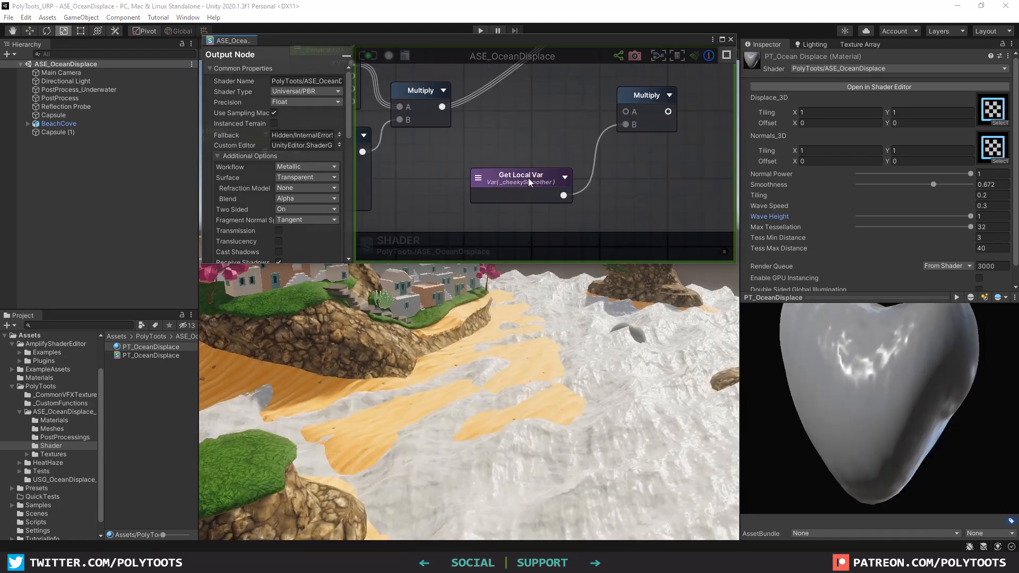
Step: Trace the Displace group's _cheekySmoother variable back to the Cheeky Wave Smoother group
click(528, 176)
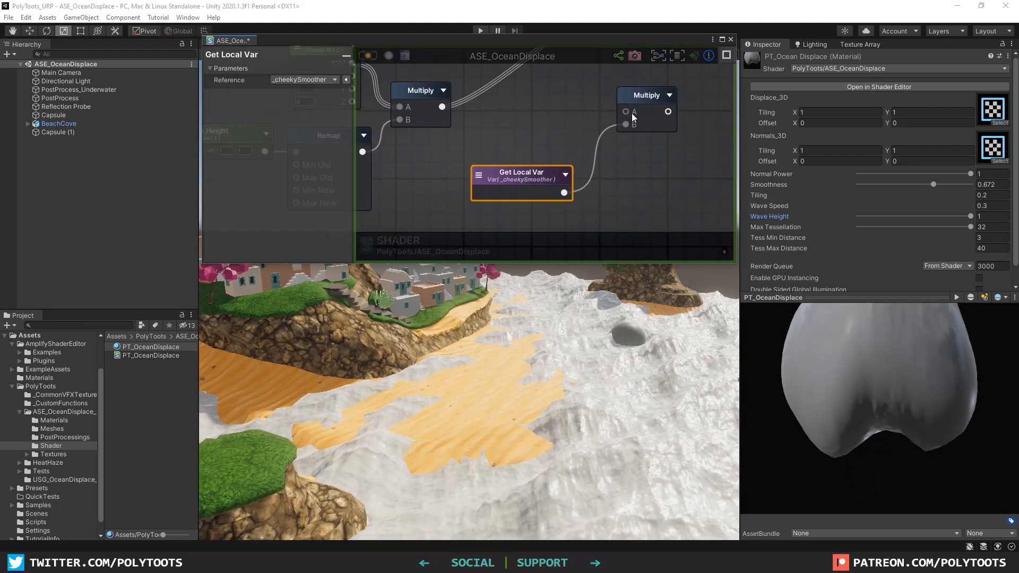
scroll(574, 138, down, 5)
middle_drag(379, 228, 562, 111)
middle_drag(366, 131, 628, 177)
scroll(546, 177, up, 2)
scroll(388, 135, up, 2)
scroll(388, 135, up, 1)
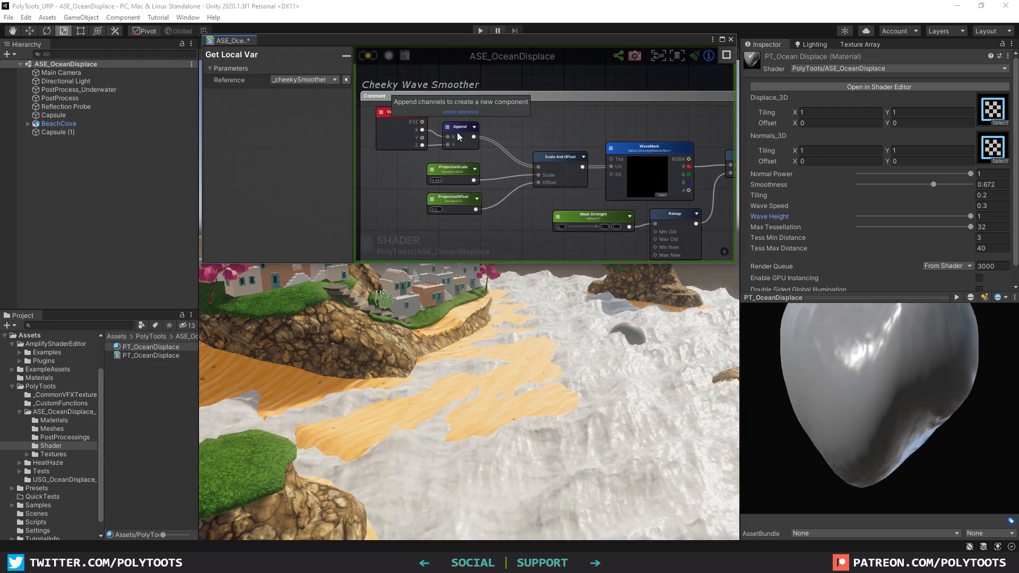
Step: Examine the Cheeky Wave Smoother's Append and Scale And Offset nodes with their ProjectionScale and ProjectionOffset constants
drag(457, 133, 456, 129)
drag(555, 163, 551, 162)
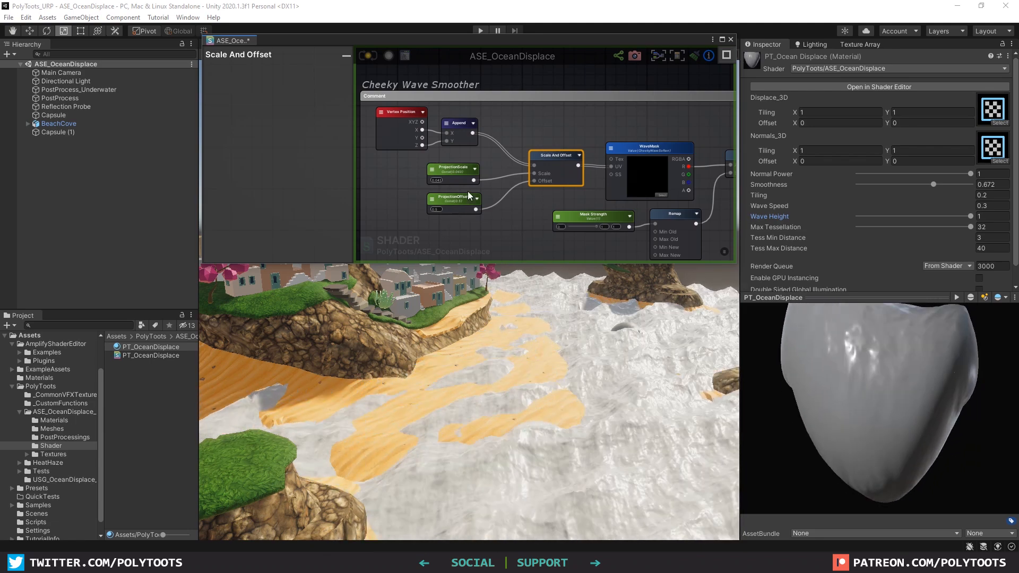
drag(458, 232, 474, 173)
click(508, 216)
scroll(439, 195, up, 4)
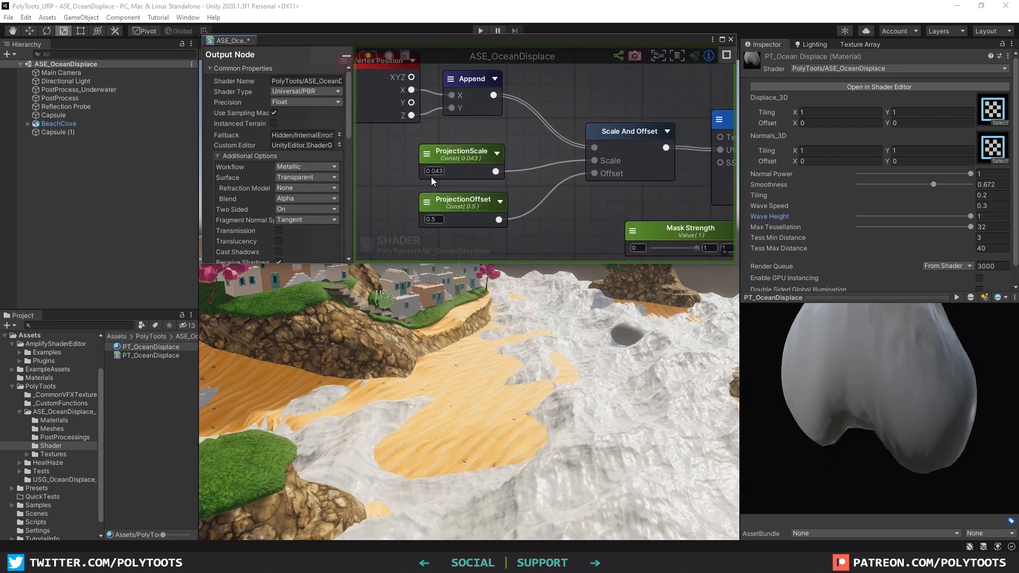
click(434, 172)
click(386, 205)
drag(462, 171, 463, 173)
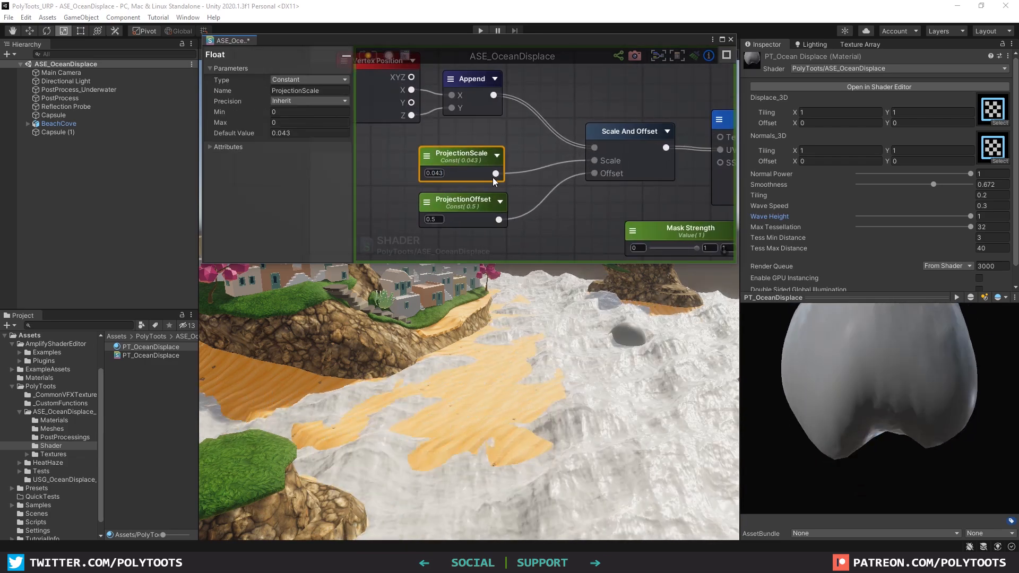
Step: Look up the default texture assigned to the WaveMask sample and preview the CheekyWaveSoften texture
middle_drag(586, 185, 430, 167)
scroll(430, 166, down, 1)
click(553, 153)
click(332, 254)
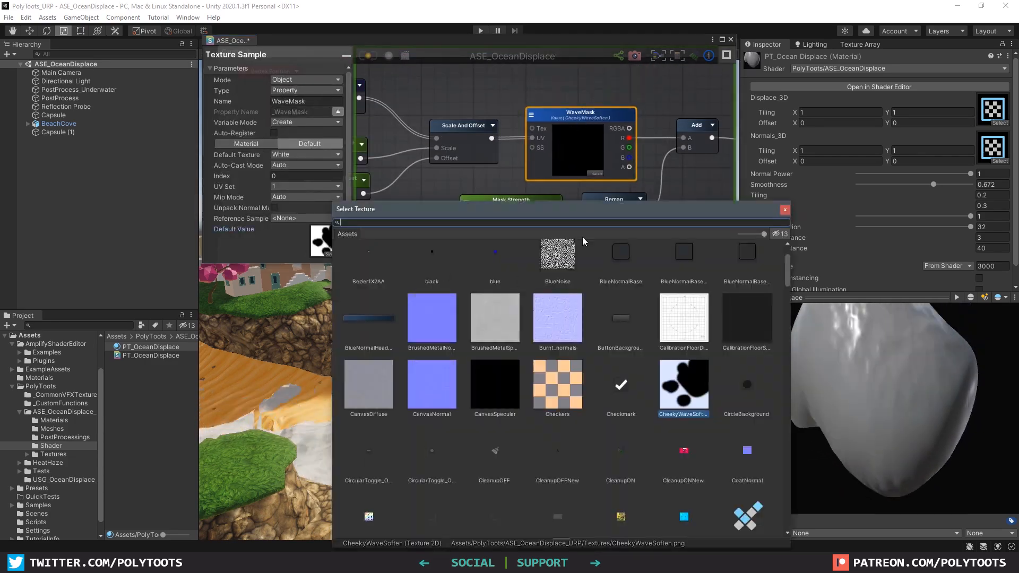
click(321, 239)
click(151, 372)
drag(848, 298, 847, 261)
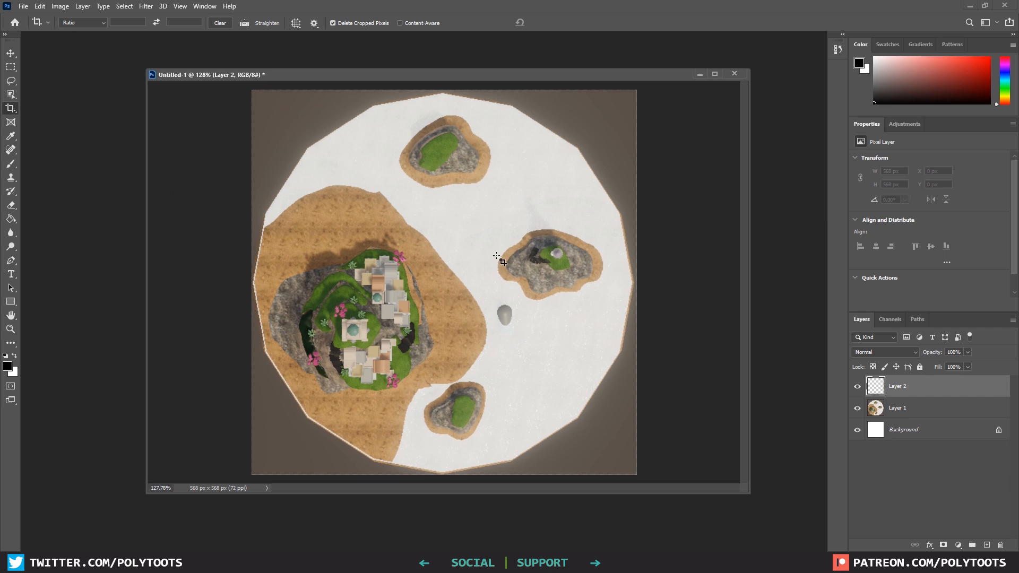
Step: In Photoshop, paint the beach and island areas black with a soft brush on Layer 2 and add a layer above Layer 1
key(b)
click(280, 246)
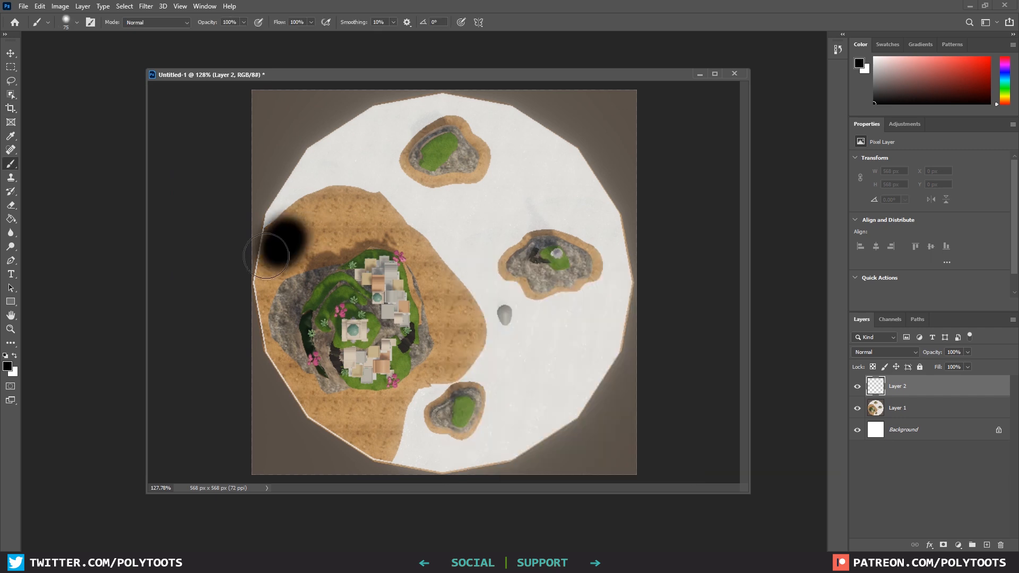
mouse_move(327, 203)
mouse_down()
mouse_move(455, 363)
mouse_move(441, 386)
mouse_up()
drag(534, 238, 593, 269)
drag(425, 167, 440, 173)
mouse_move(366, 240)
mouse_down()
mouse_move(441, 291)
mouse_move(366, 318)
mouse_up()
click(897, 408)
click(986, 545)
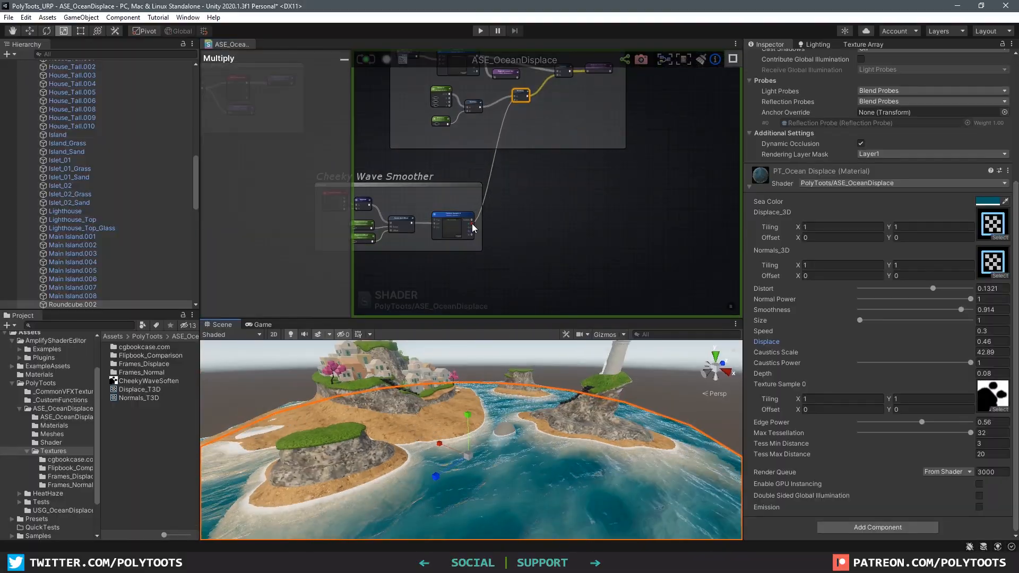
Step: Apply the wave mask to the Displace group's Multiply node, save the shader, and inspect the waves around the islands
drag(534, 103, 687, 150)
key(ctrl+s)
alt+drag(480, 392, 491, 452)
scroll(492, 452, down, 3)
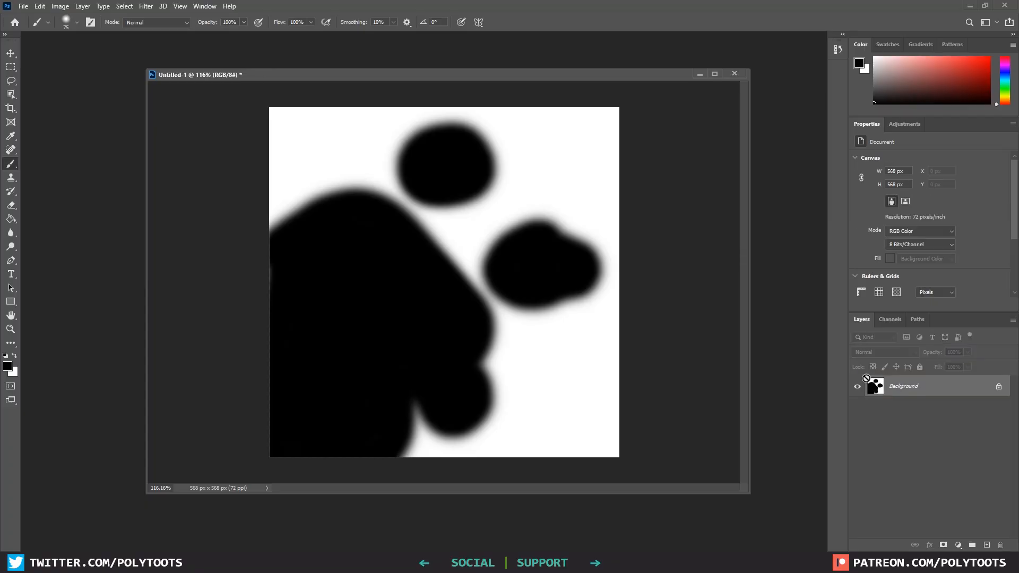
Step: Switch to Photoshop to free-transform the flattened island mask, and view the masked ocean from above in Unity
key(ctrl+t)
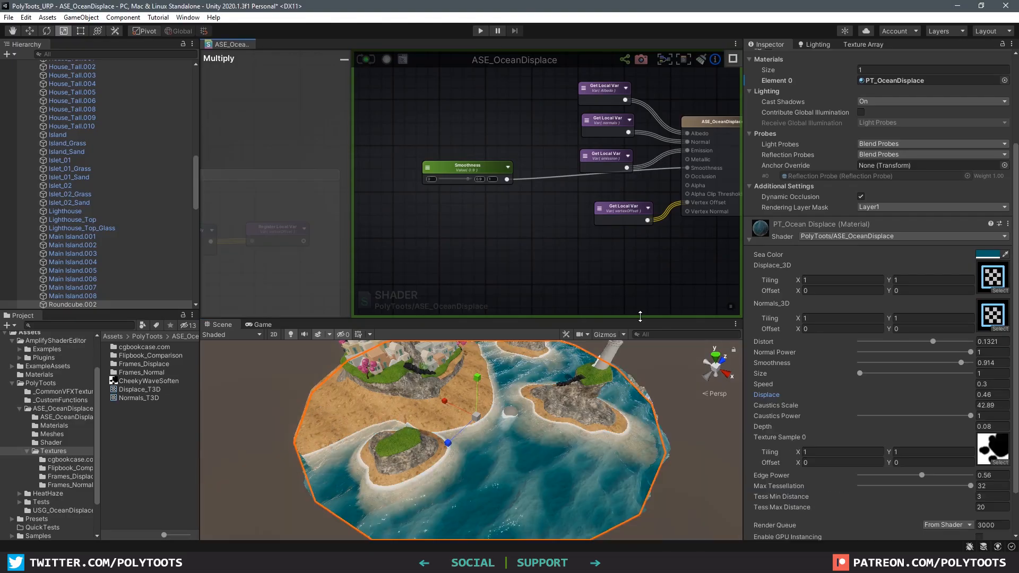
alt+drag(613, 371, 685, 422)
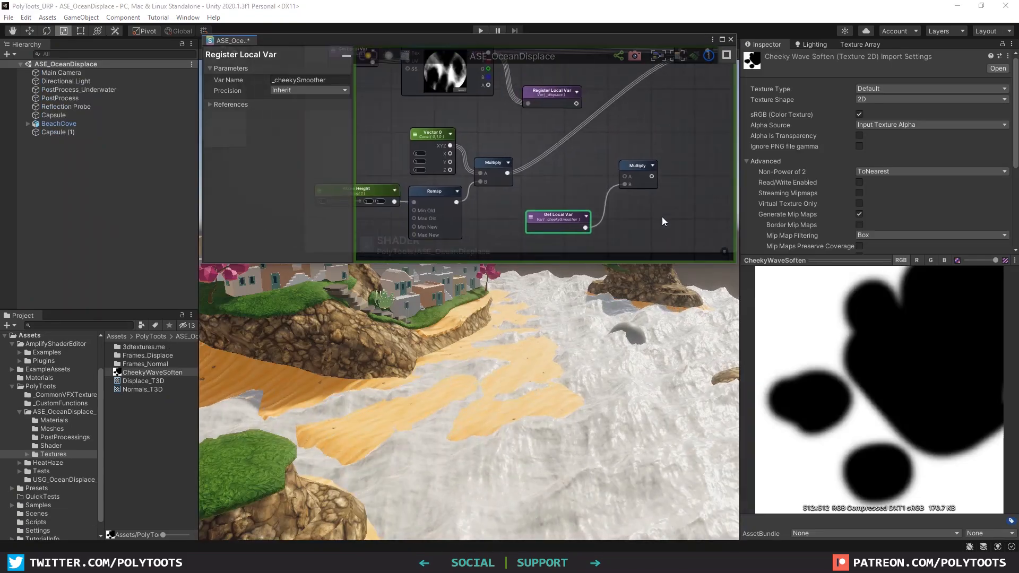
Step: Combine the wave-height vector with _cheekySmoother in a Multiply node, feed it into the vertex offset Multiply, and save the shader
drag(636, 166, 636, 117)
middle_drag(584, 145, 642, 160)
scroll(643, 160, down, 1)
drag(436, 139, 546, 220)
scroll(504, 168, up, 1)
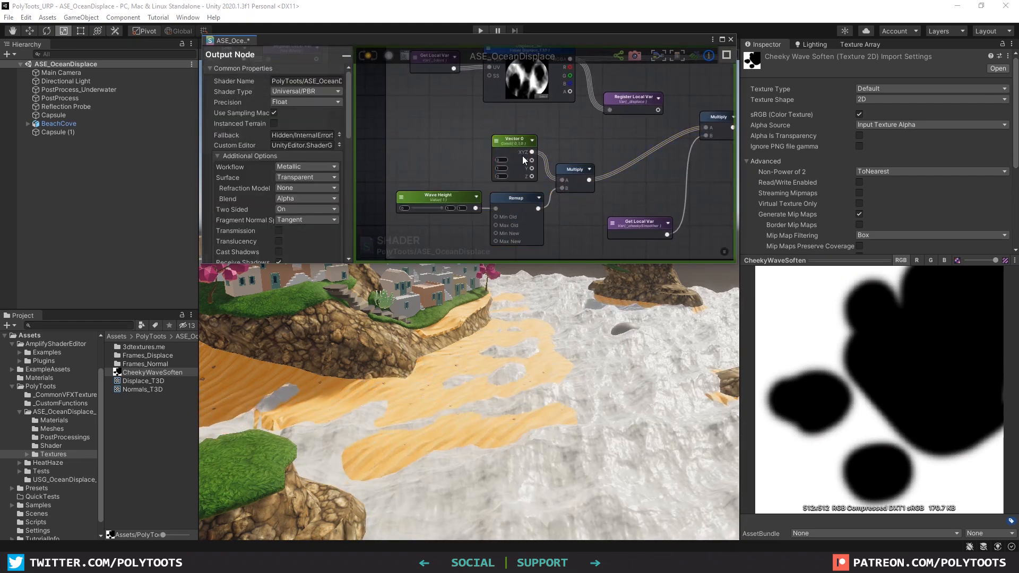
middle_drag(567, 174, 439, 201)
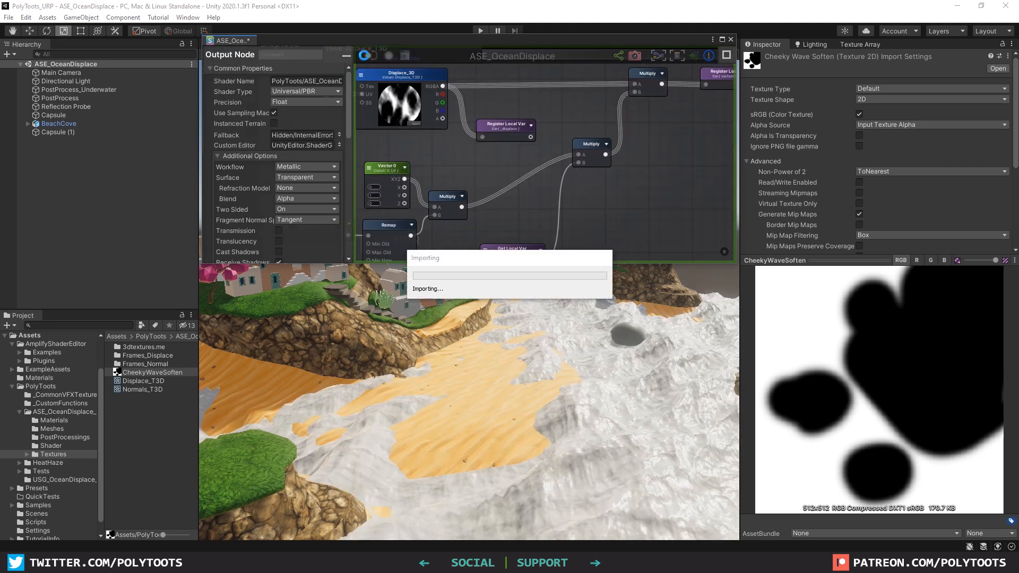
Step: Open the PT_OceanDisplace material from the Shader folder and inspect the softened waves along the beach
click(51, 446)
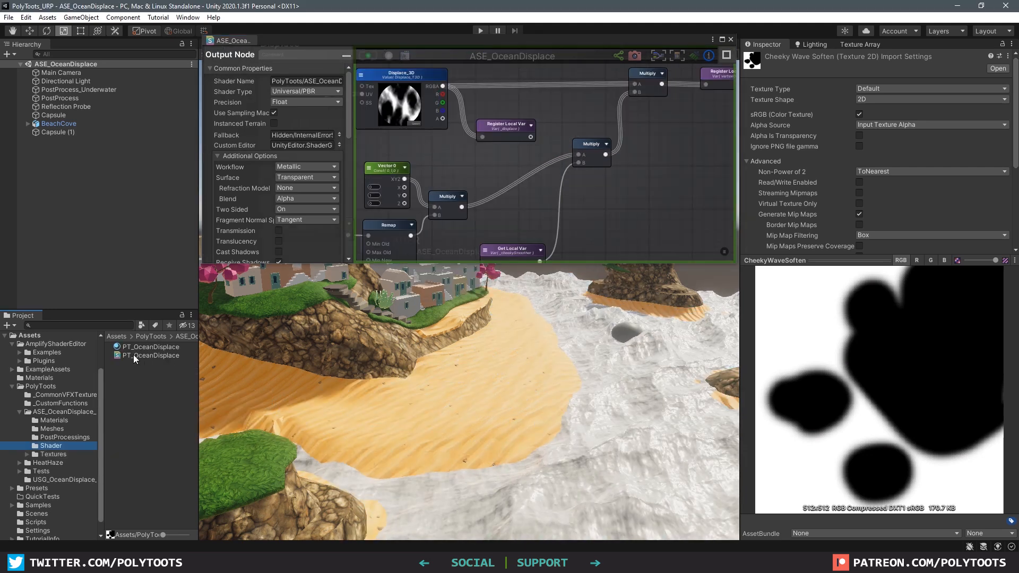
drag(136, 346, 582, 360)
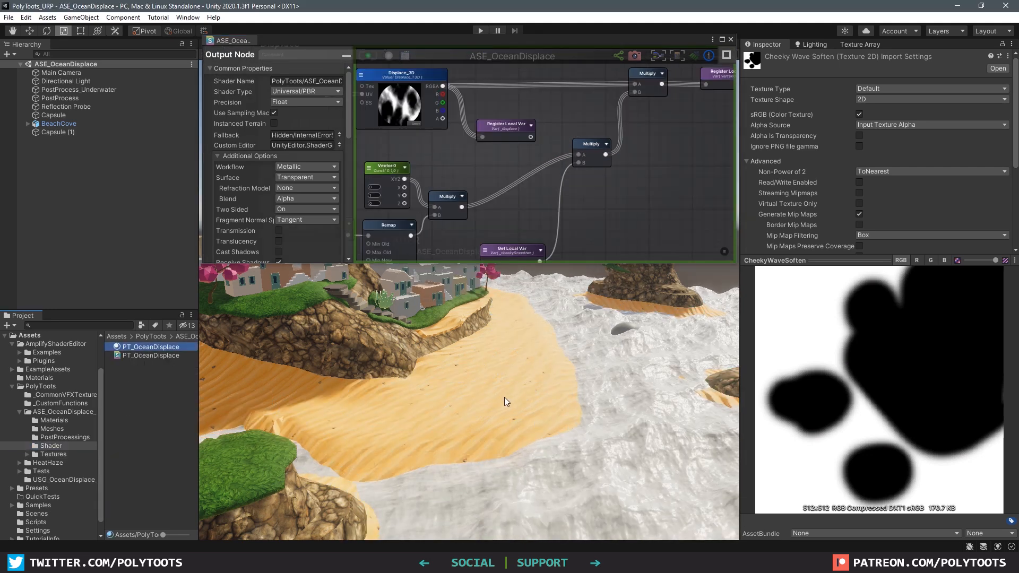
drag(504, 397, 533, 396)
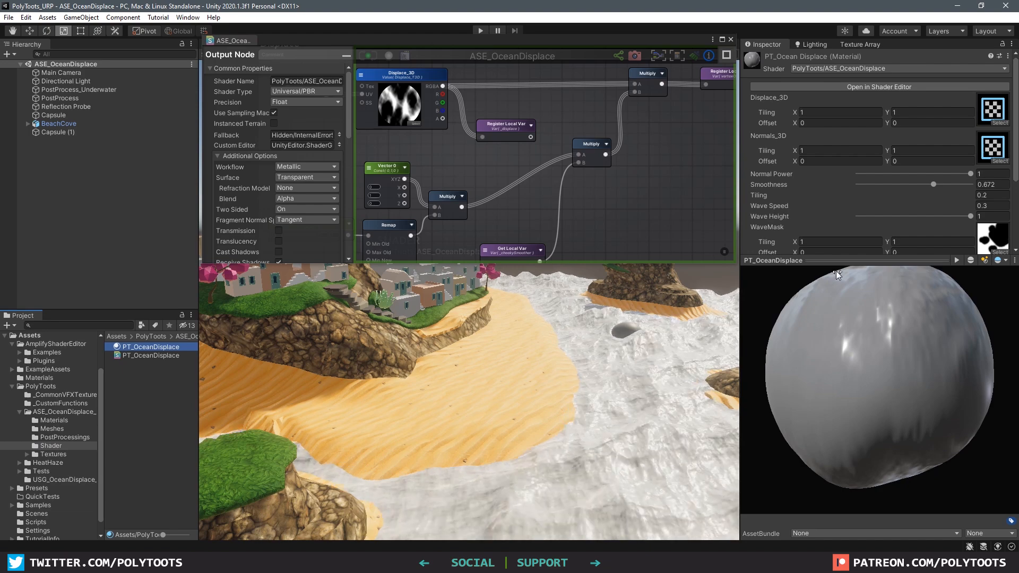
alt+drag(524, 427, 527, 399)
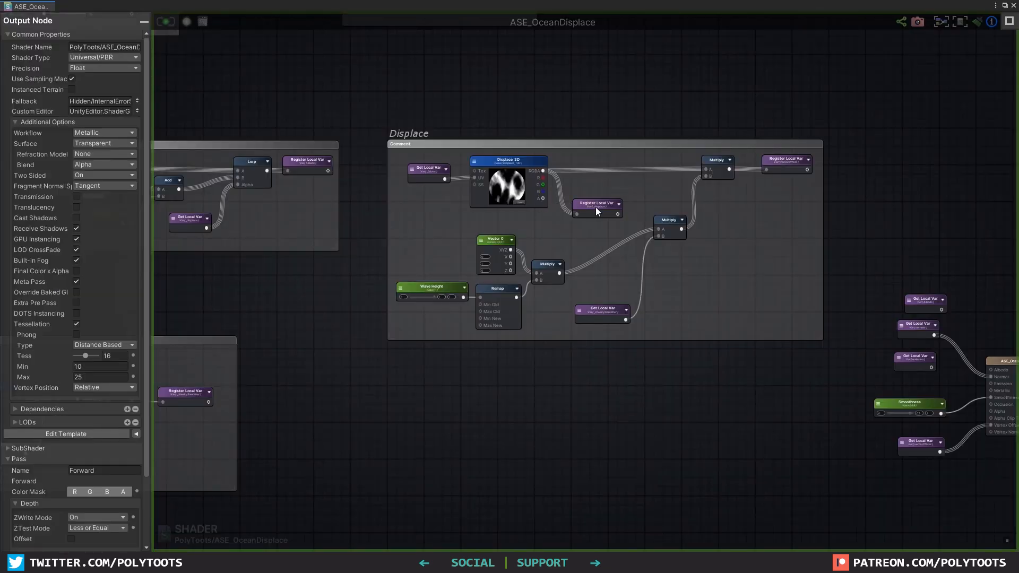
Step: Trace the Displace group's _displace variable from the Displace_3D texture to its use in the Albedo group
click(596, 208)
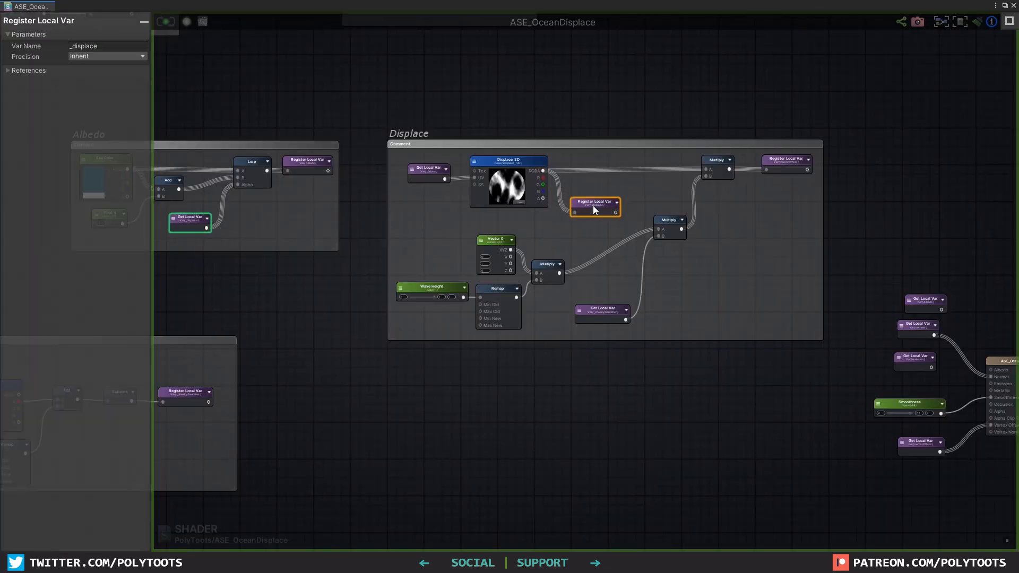
scroll(594, 206, up, 4)
drag(599, 202, 602, 201)
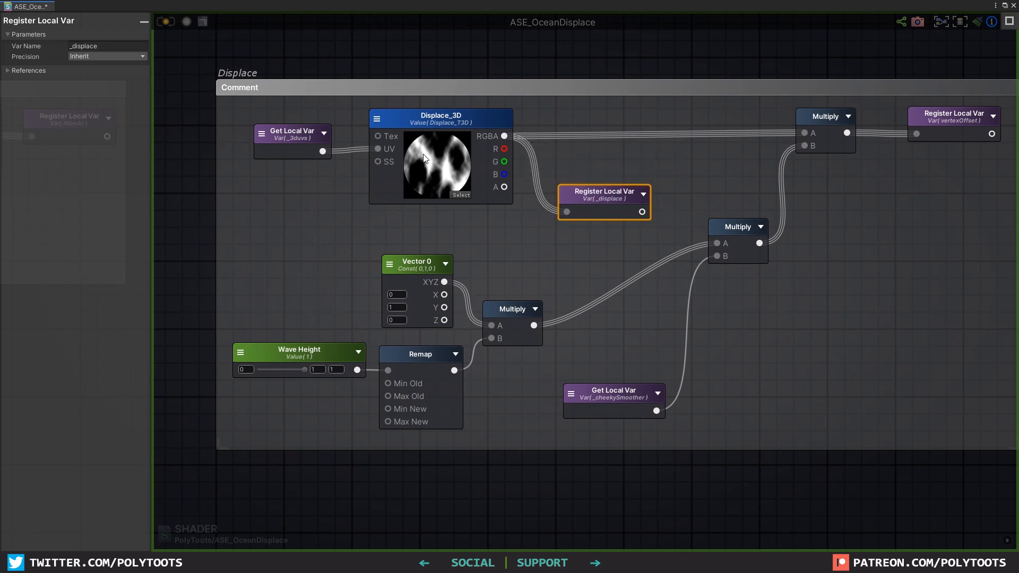
middle_drag(411, 157, 703, 254)
scroll(700, 253, down, 8)
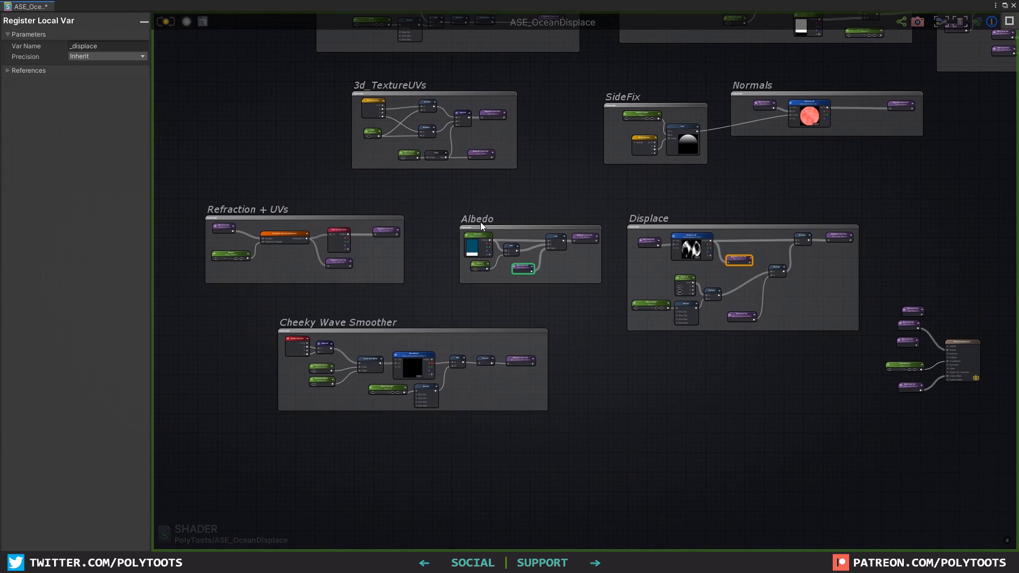
scroll(510, 264, up, 3)
scroll(531, 271, up, 4)
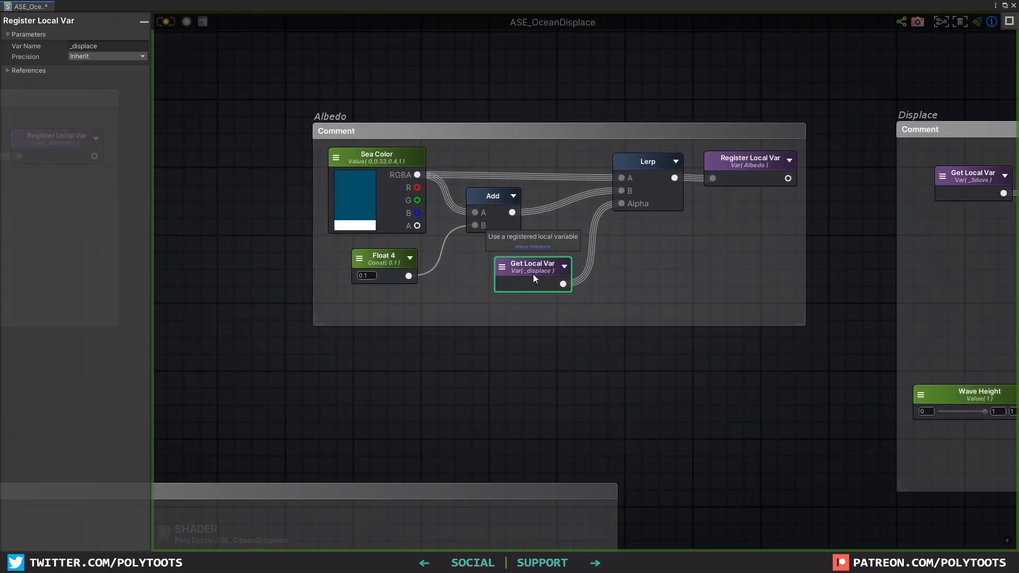
Step: Examine the Albedo group's Sea Color, Float 4, Add and _displace nodes that feed the Lerp
drag(386, 160, 393, 157)
mouse_move(389, 255)
mouse_down()
mouse_move(391, 264)
mouse_move(380, 250)
mouse_up()
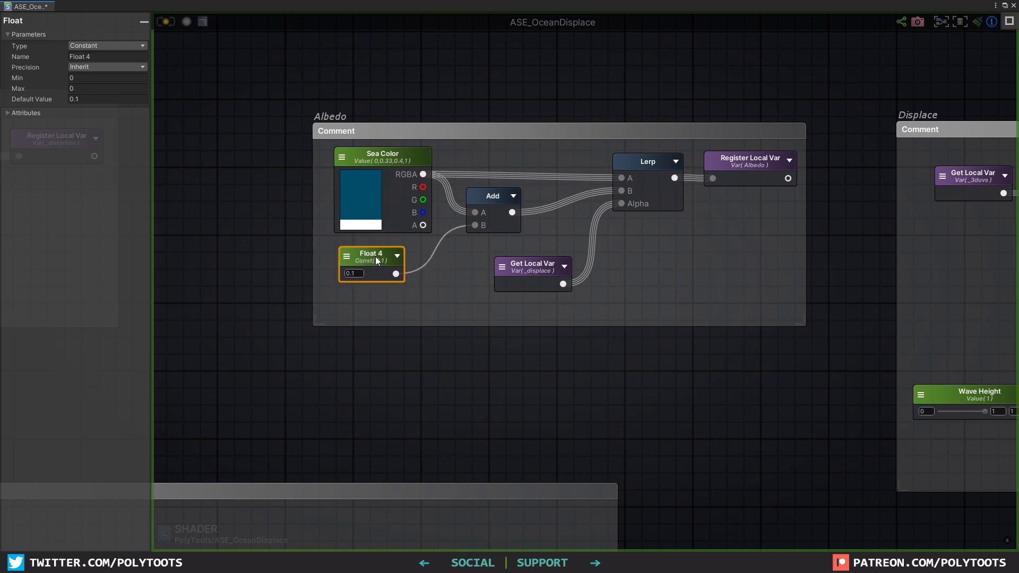
drag(488, 198, 488, 200)
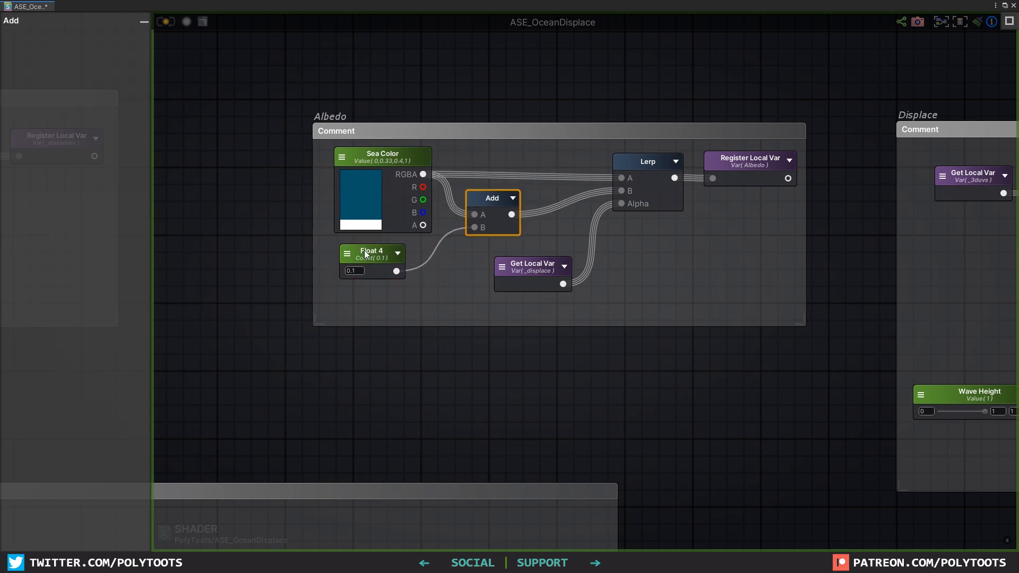
drag(386, 164, 381, 164)
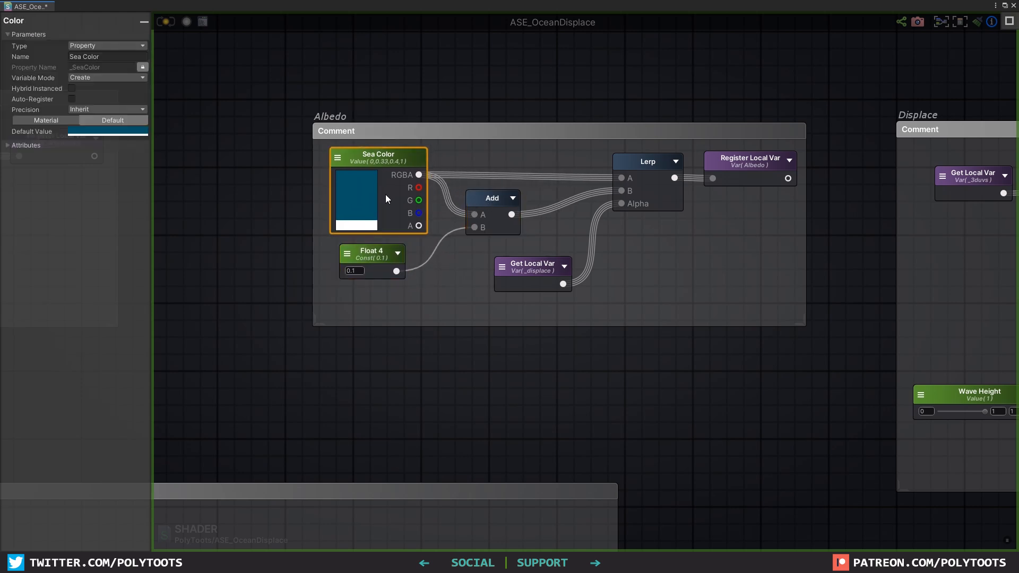
drag(498, 202, 499, 206)
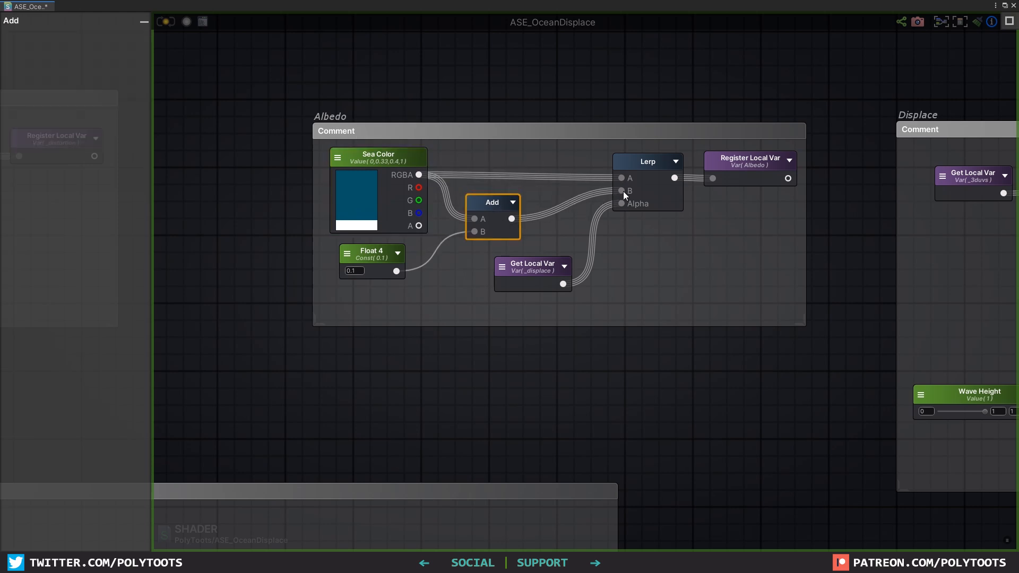
drag(532, 271, 528, 274)
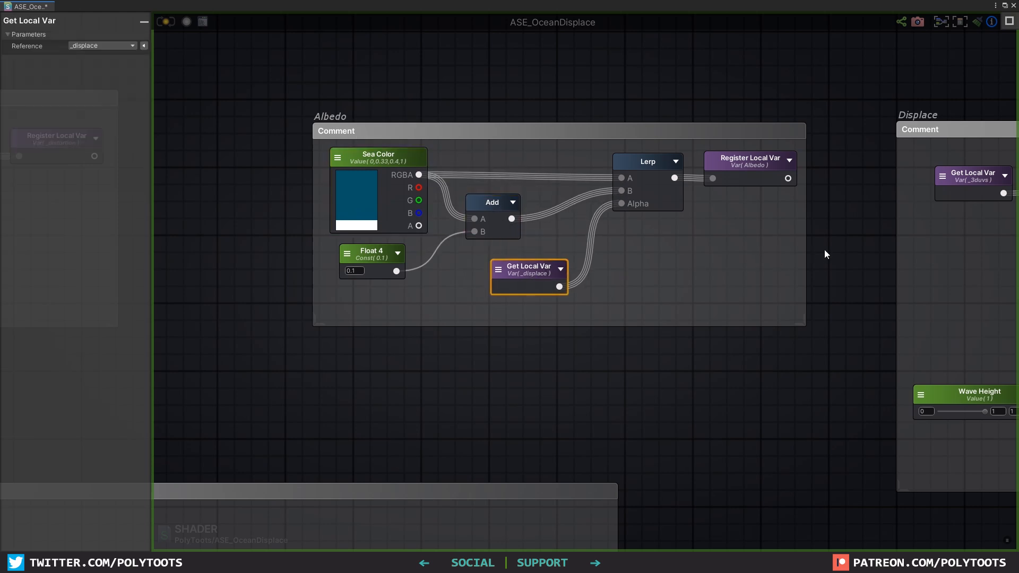
Step: Review how the Albedo Lerp blends Sea Color with its brightened version using the displacement texture as alpha
middle_drag(857, 251, 740, 268)
scroll(738, 267, down, 1)
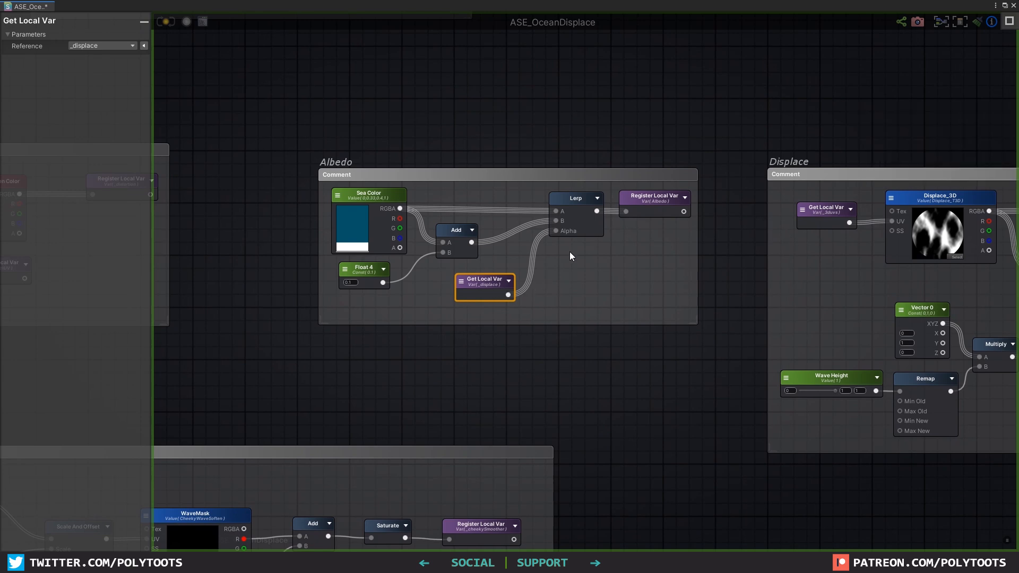
scroll(478, 228, up, 2)
middle_drag(762, 230, 722, 240)
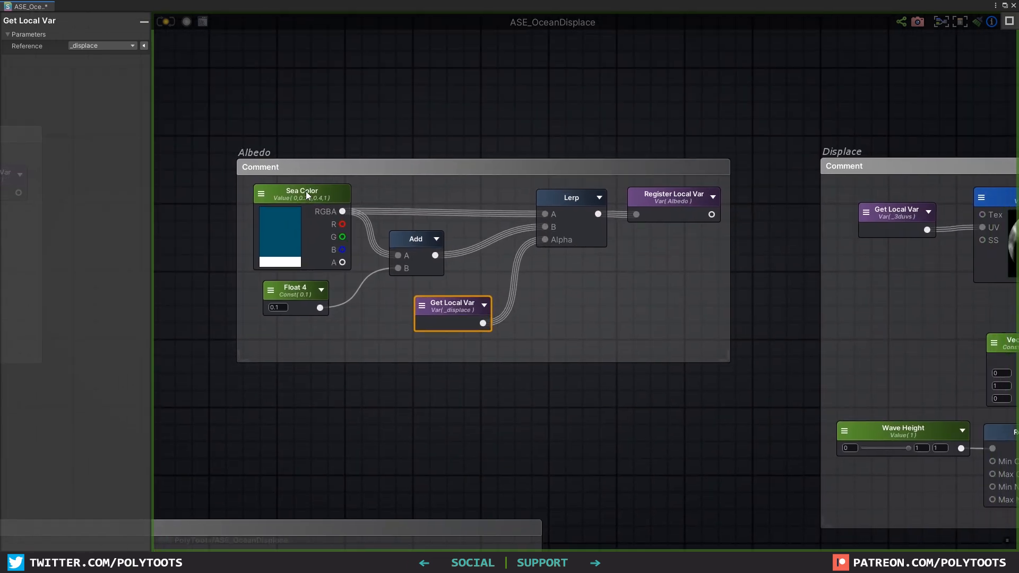
drag(306, 195, 305, 193)
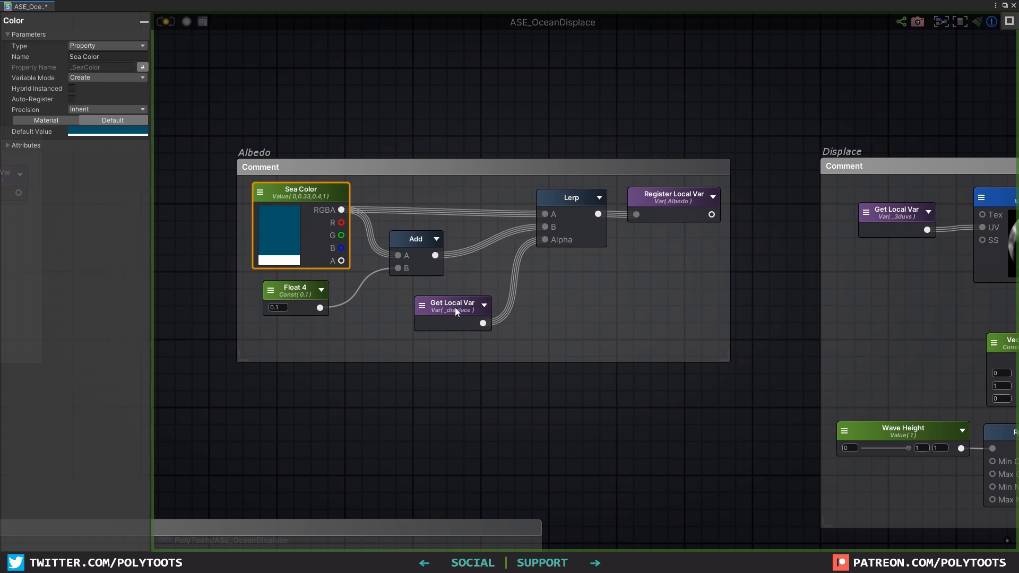
drag(454, 307, 440, 308)
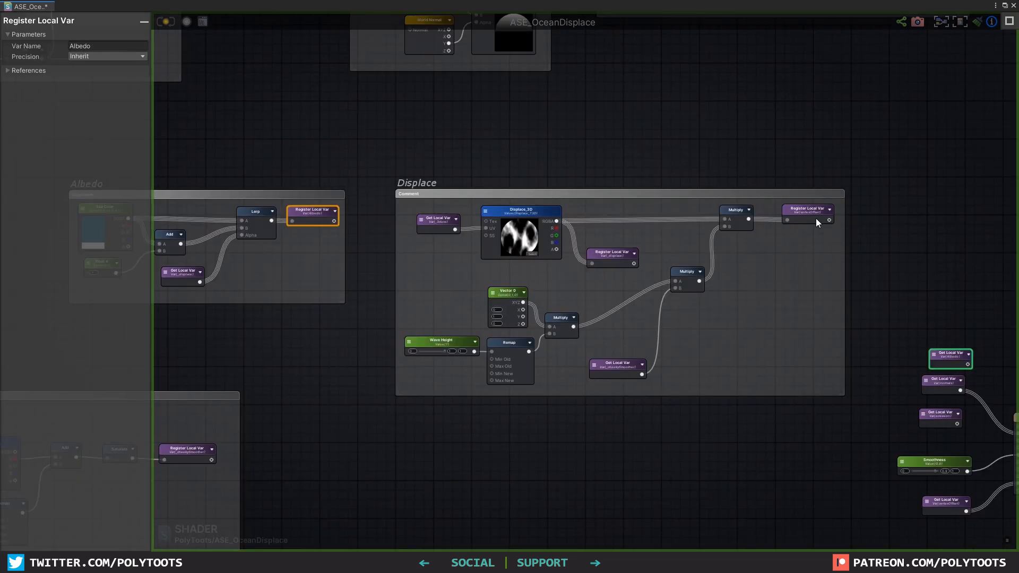
Step: Connect the Albedo local variable to the output node's Albedo input, save the shader, and inspect the coloured ocean
scroll(694, 305, up, 2)
middle_drag(989, 354, 636, 201)
scroll(626, 207, up, 3)
drag(687, 305, 696, 322)
click(1005, 6)
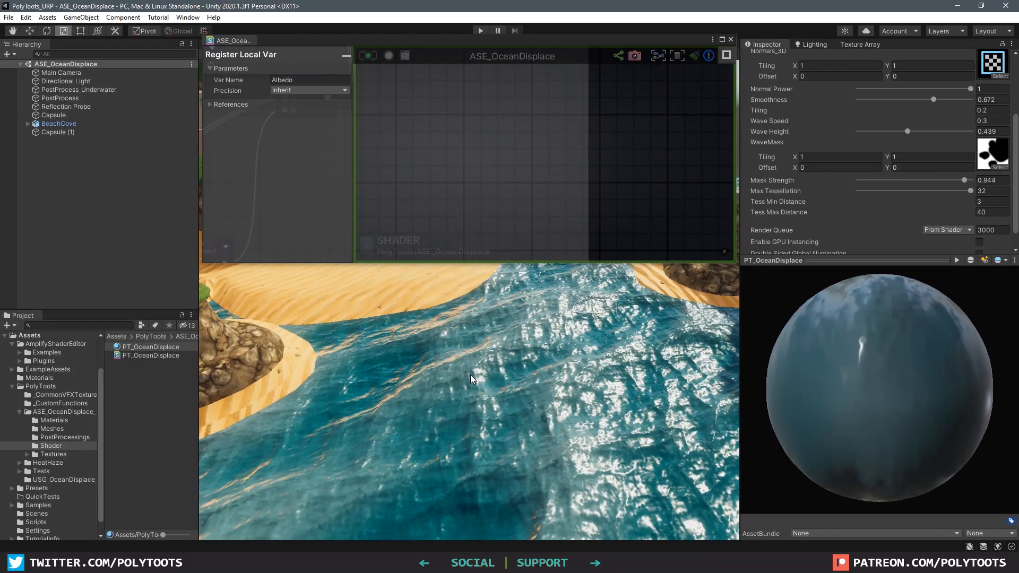
alt+drag(578, 380, 519, 475)
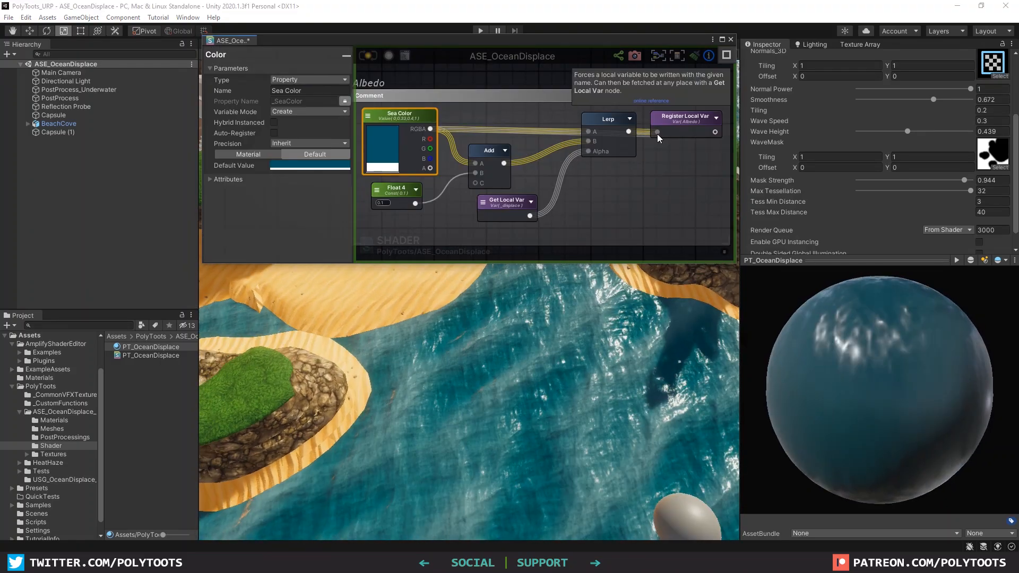
Step: Try Sea Color wired straight into the Albedo variable without the Lerp, save for comparison, and reconnect the Lerp output
drag(682, 118, 665, 82)
key(ctrl+s)
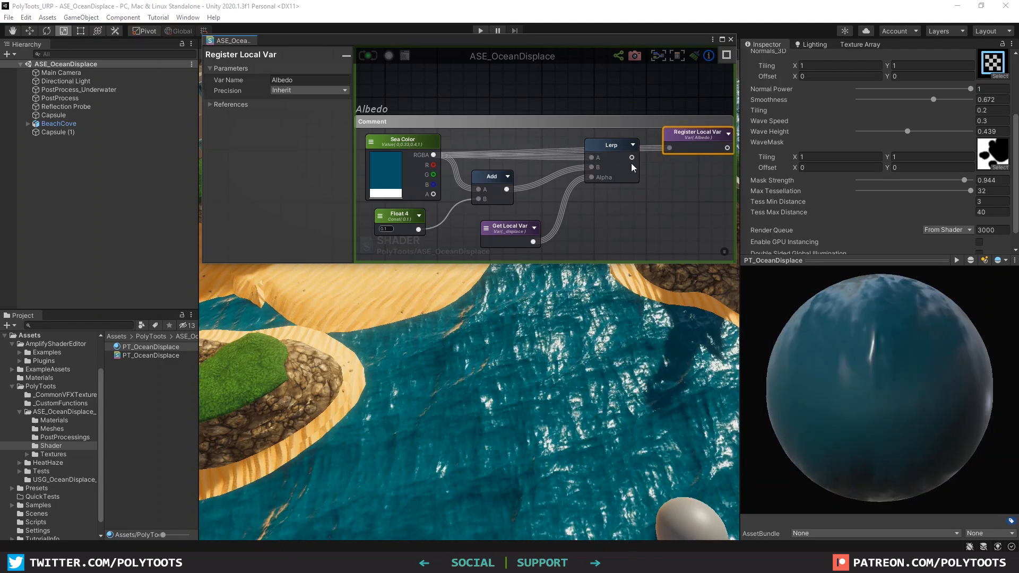
drag(668, 147, 669, 148)
middle_drag(689, 159, 639, 152)
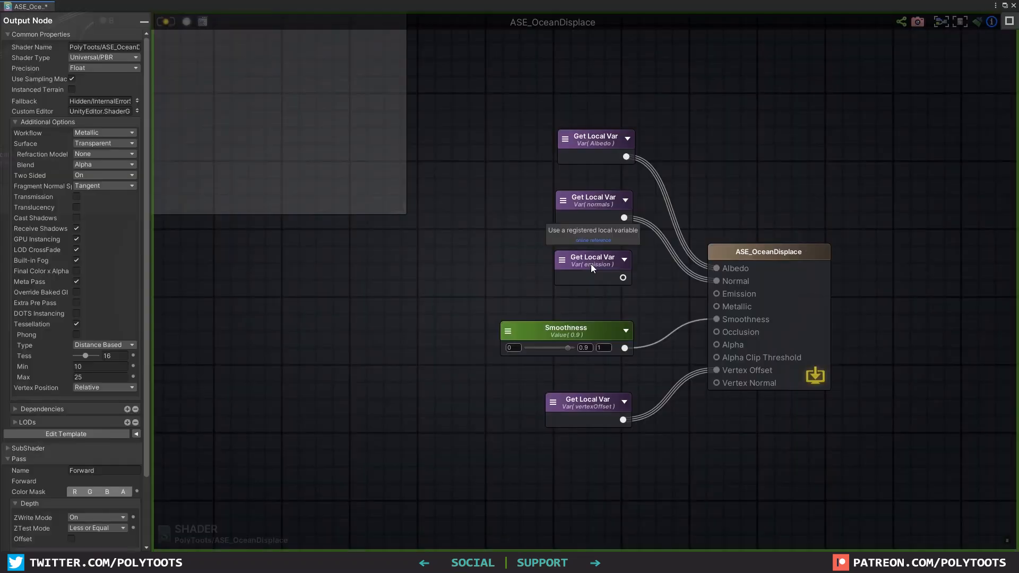
Step: Trace the emission local variable from the output node back to its Register Local Var in the Depth_Merged group
click(590, 266)
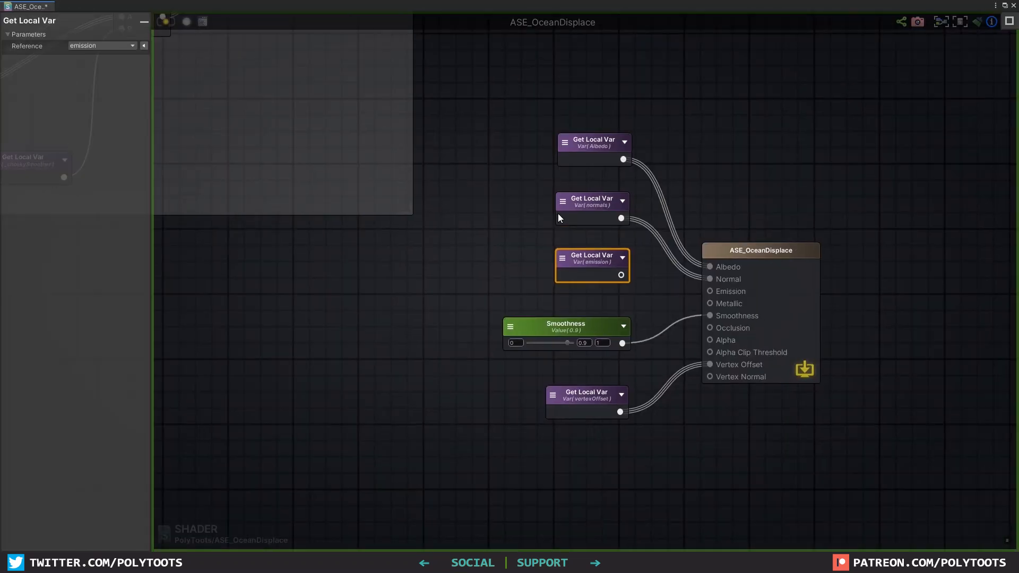
scroll(558, 213, down, 6)
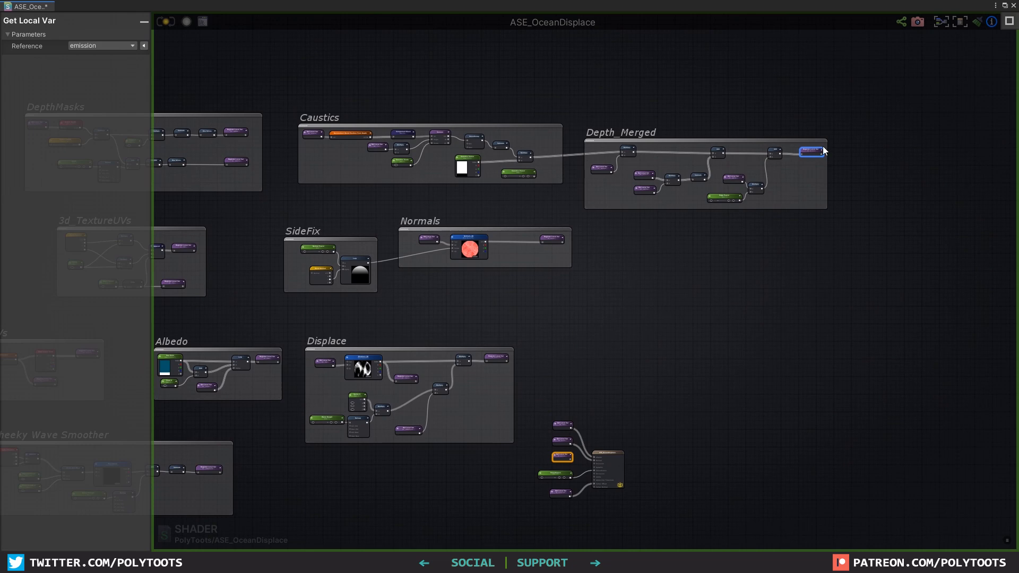
scroll(828, 163, up, 5)
click(728, 127)
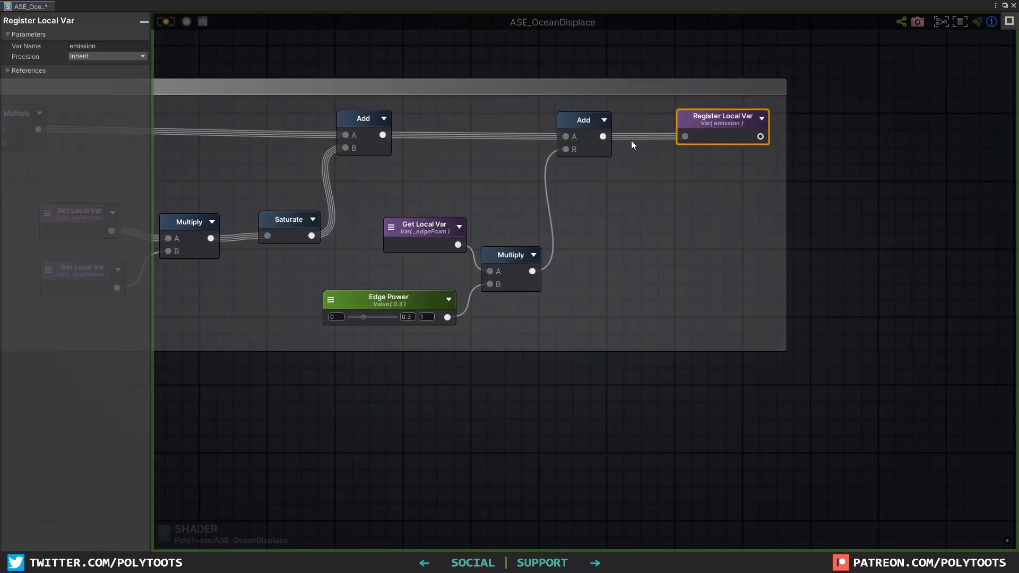
scroll(530, 205, down, 5)
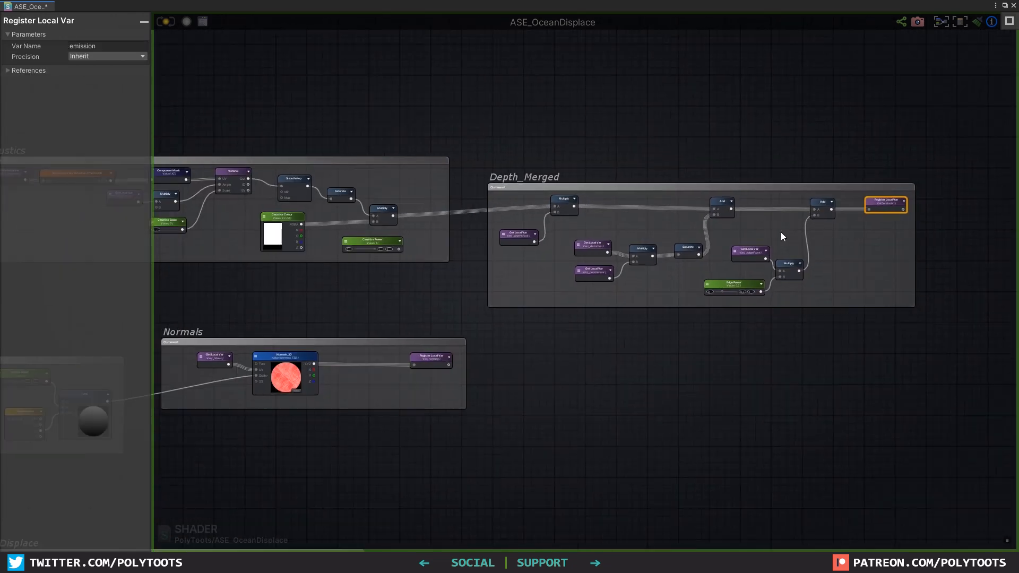
Step: Move the Depth_Merged comment group up to line up with the Caustics group
middle_drag(393, 217, 645, 249)
scroll(761, 268, down, 2)
click(770, 291)
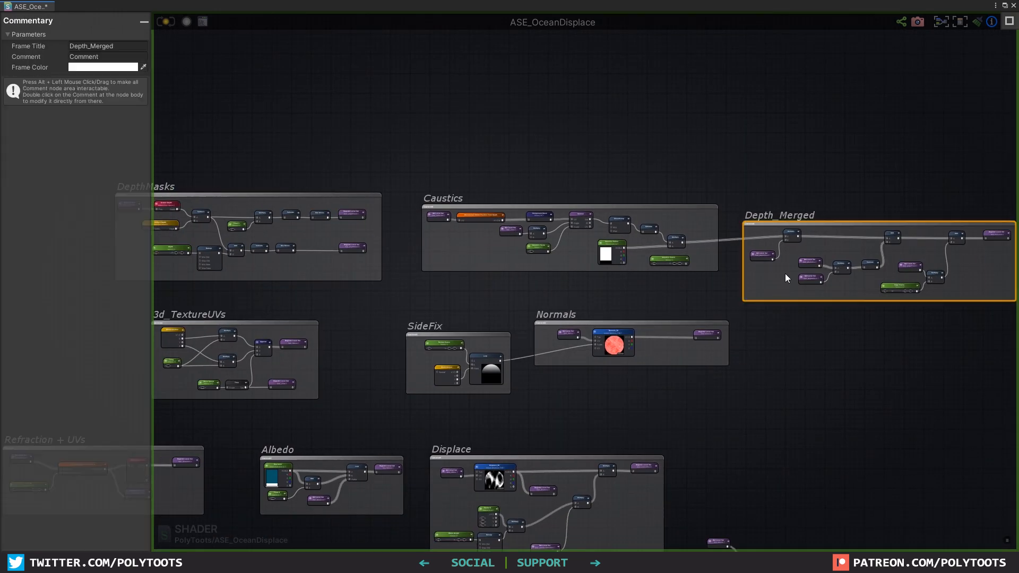
drag(778, 286, 786, 273)
Step: Delete the unconnected Caustics Power node from the Caustics group
click(690, 221)
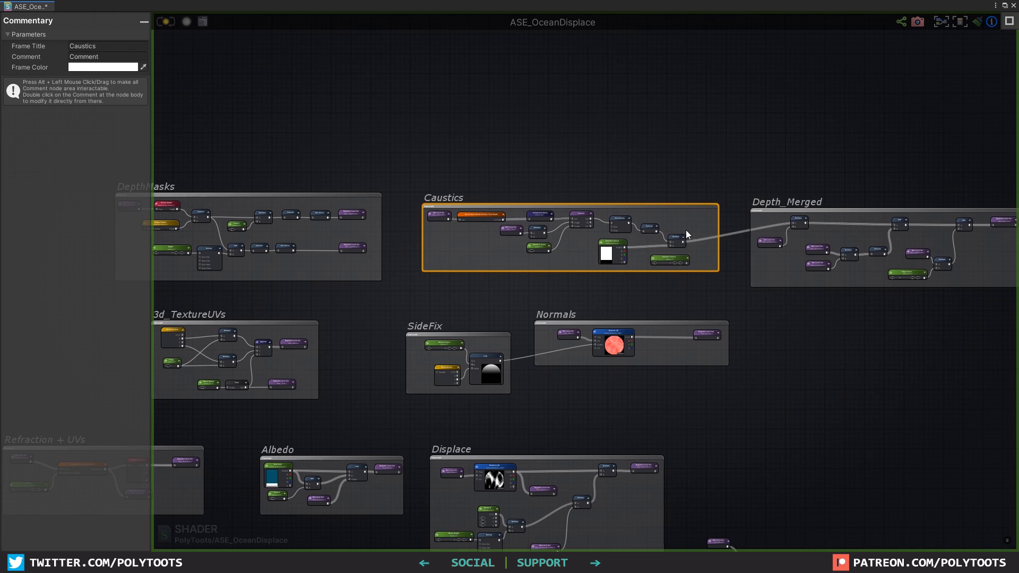
scroll(680, 254, up, 5)
click(650, 268)
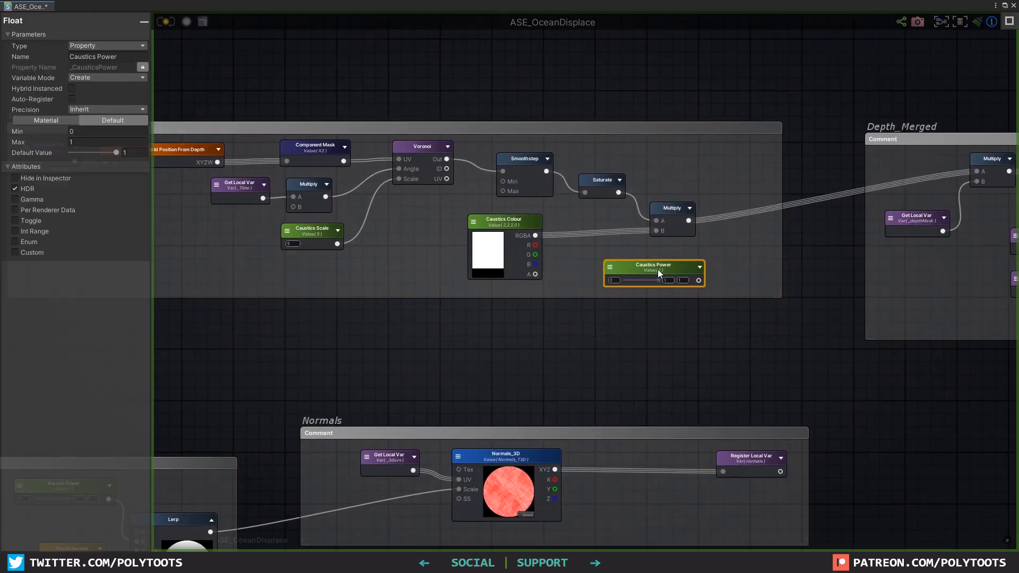
key(Delete)
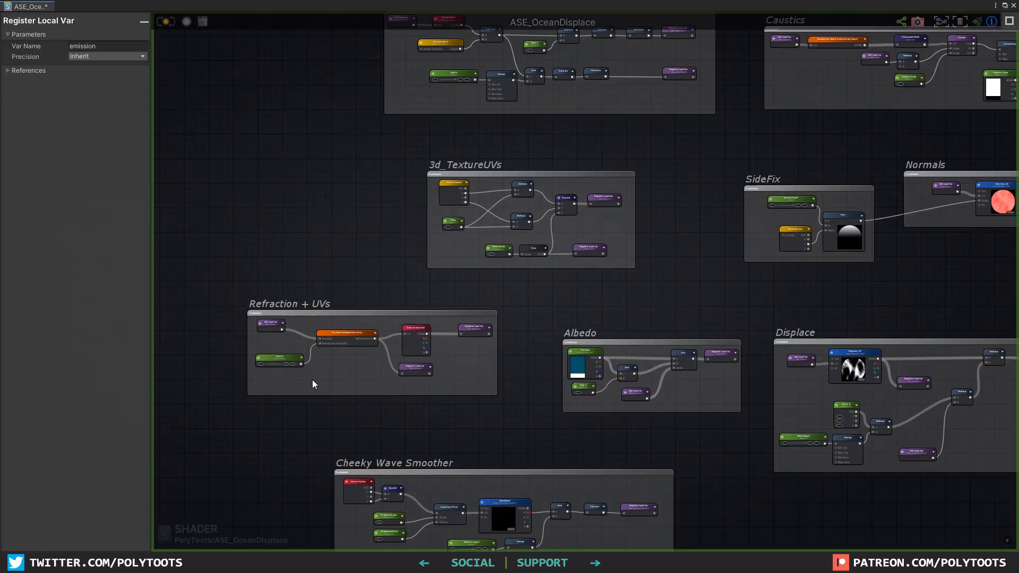
Step: Examine the Sai_Depth Masked Refraction node and its normals variable input in the Refraction + UVs group
scroll(312, 380, up, 5)
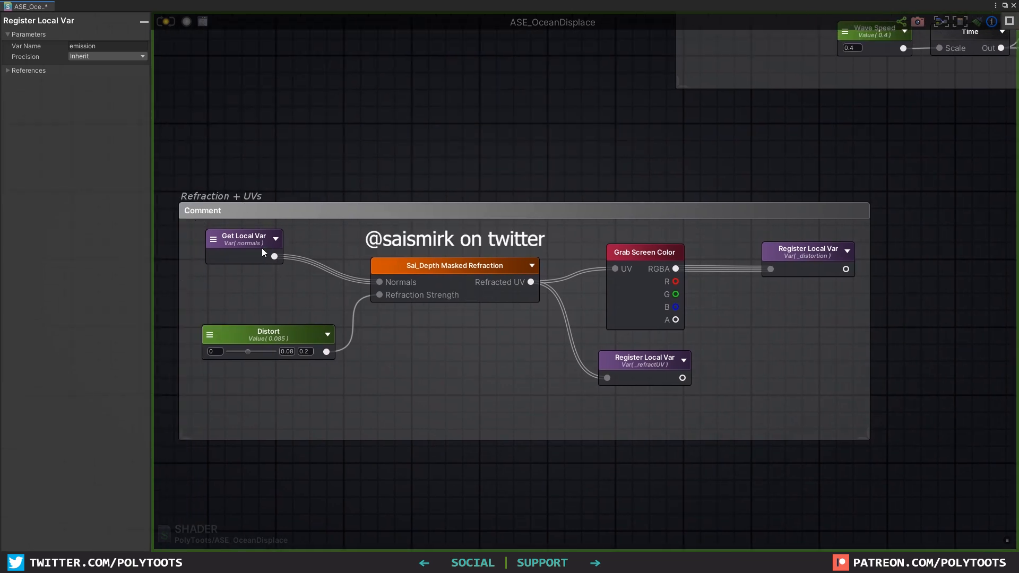
drag(463, 275, 464, 268)
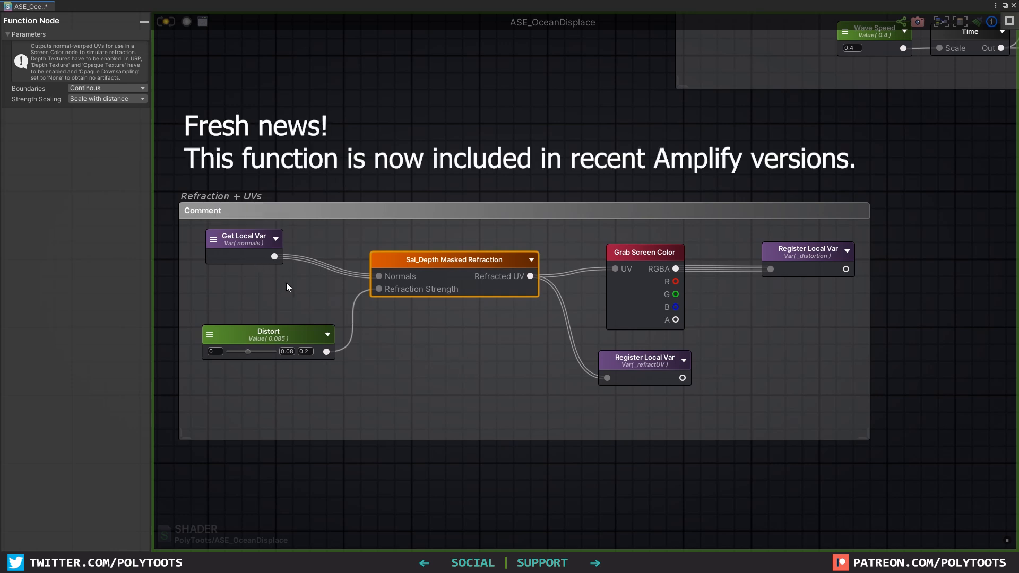
drag(237, 245, 246, 253)
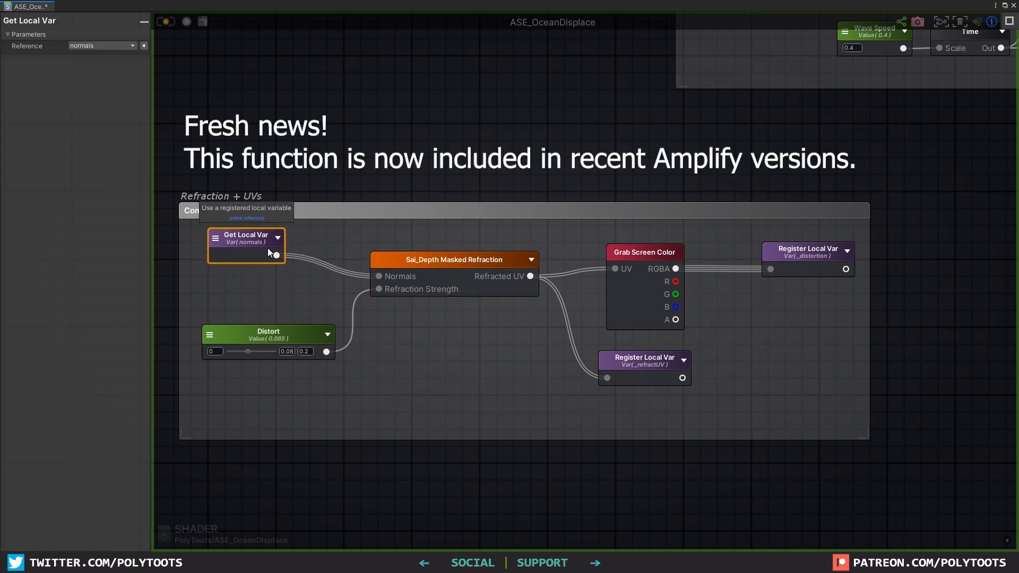
Step: Move the normals Register Local Var closer to its texture sampler and narrow the Normals comment group to fit
scroll(271, 257, down, 5)
scroll(760, 307, up, 2)
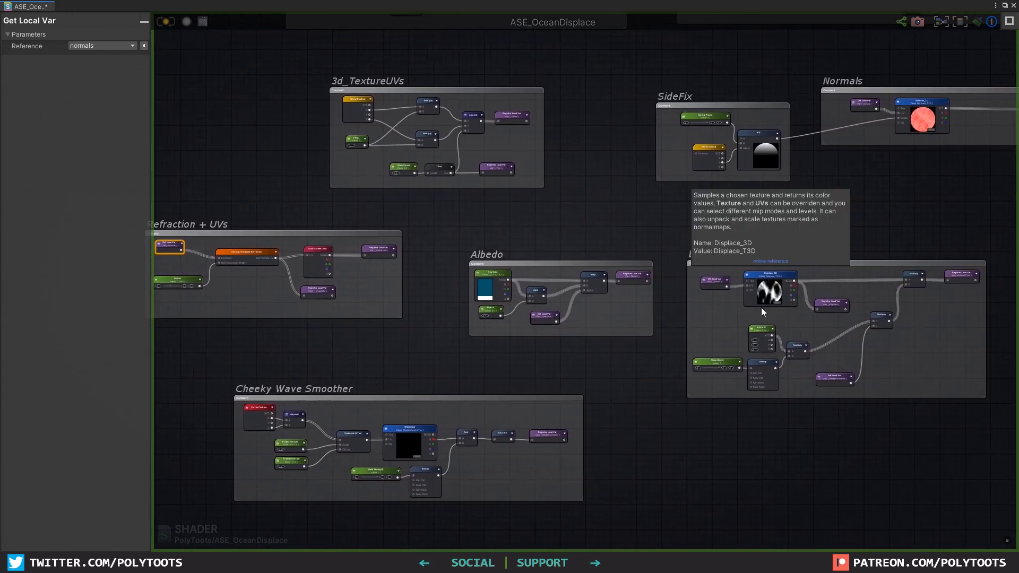
click(929, 190)
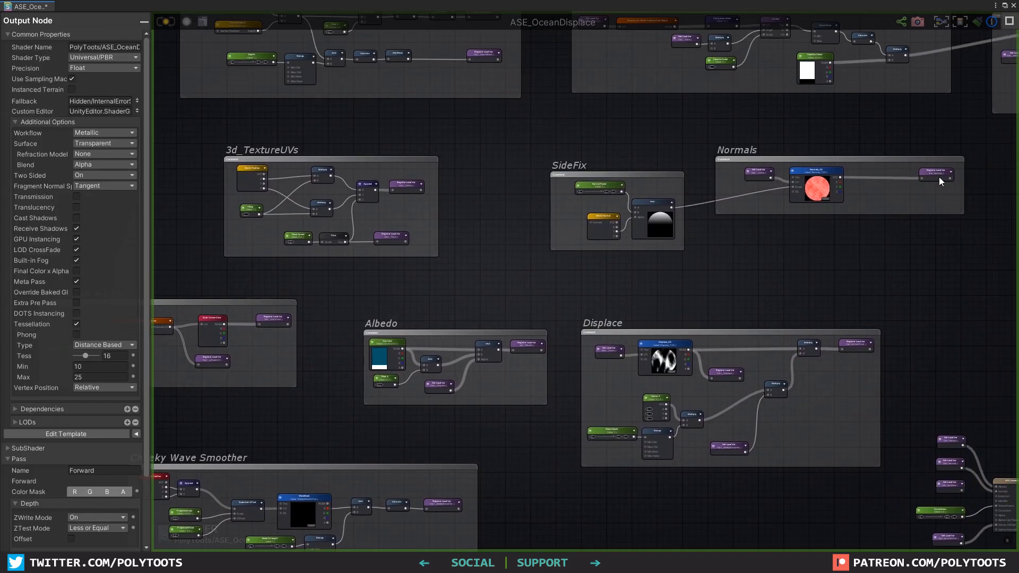
drag(938, 177, 877, 177)
drag(963, 215, 915, 216)
double_click(895, 174)
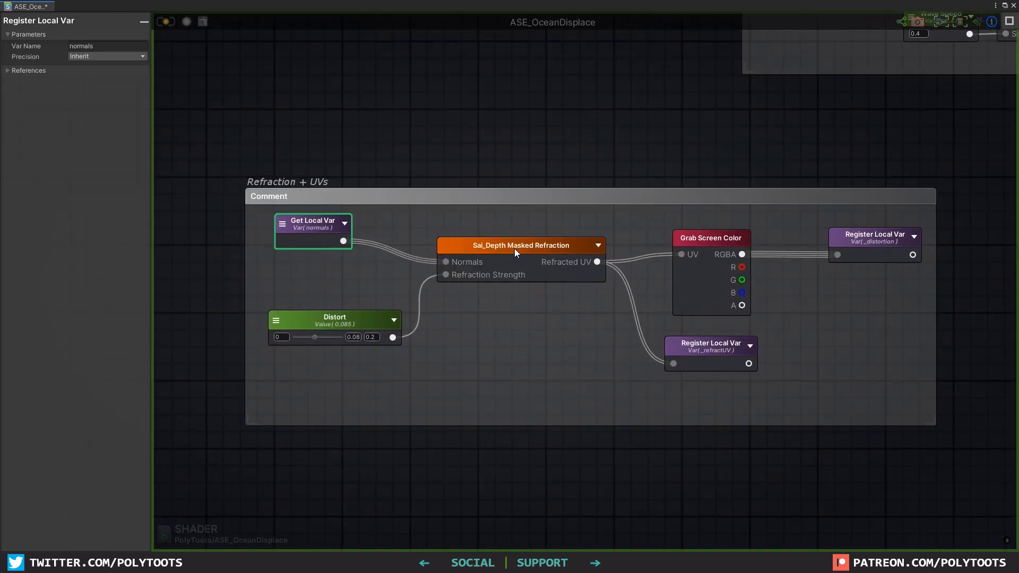
Step: Follow the refraction chain from the normals variable through Sai_Depth Masked Refraction and Grab Screen Color to the _distortion variable
drag(514, 248, 517, 242)
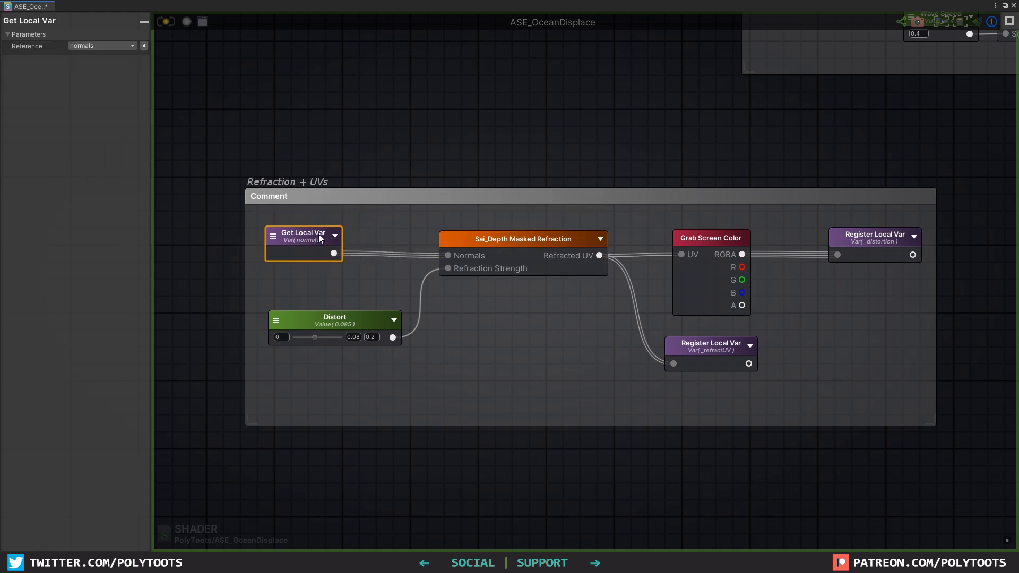
drag(318, 237, 310, 237)
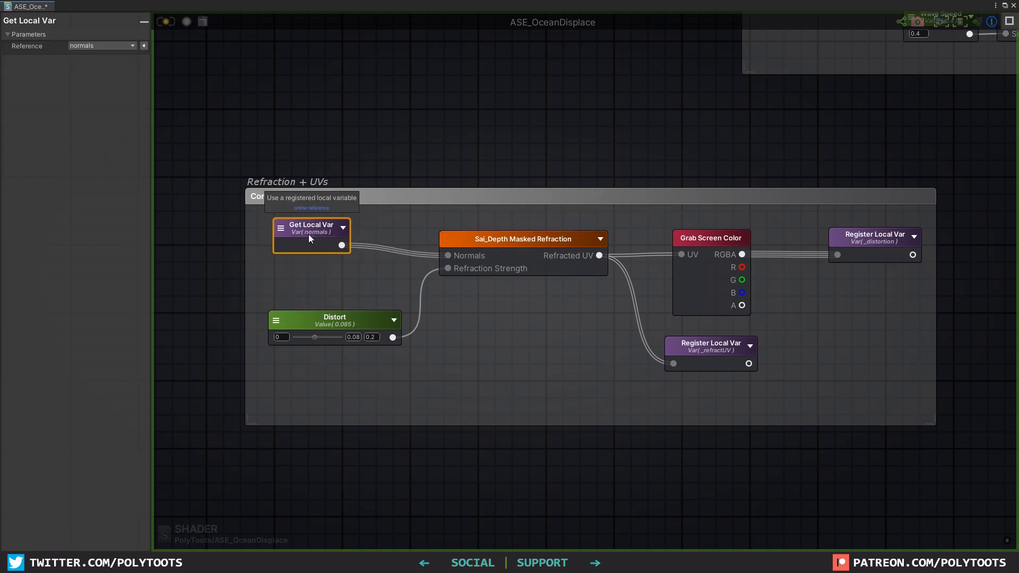
drag(489, 250, 500, 245)
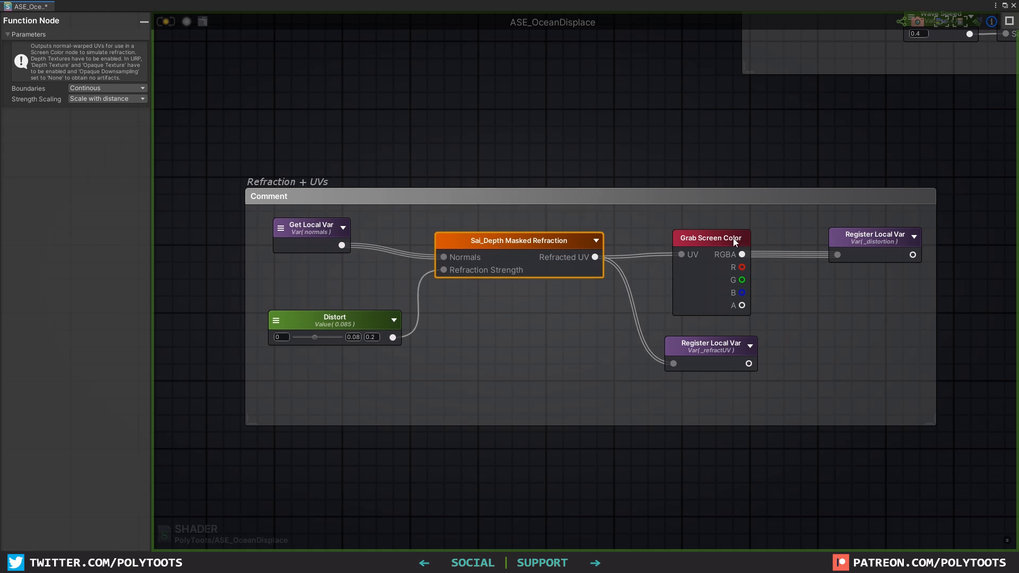
drag(733, 238, 726, 233)
drag(879, 239, 860, 243)
middle_drag(791, 247, 743, 258)
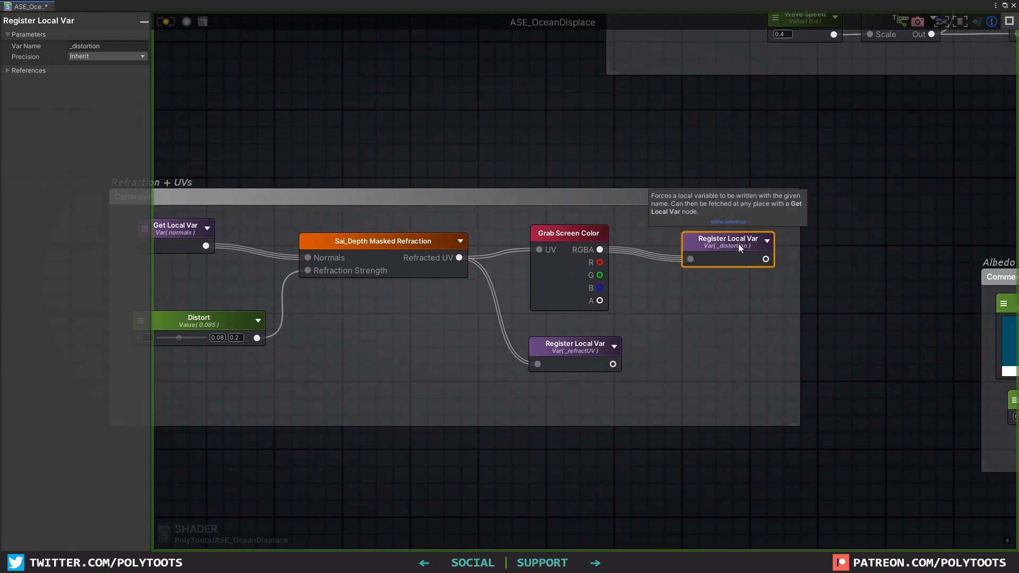
Step: Switch the Get Local Var feeding the Emission input from emission to _distortion
scroll(769, 244, down, 8)
middle_drag(648, 234, 418, 203)
middle_drag(871, 252, 523, 232)
scroll(741, 339, up, 6)
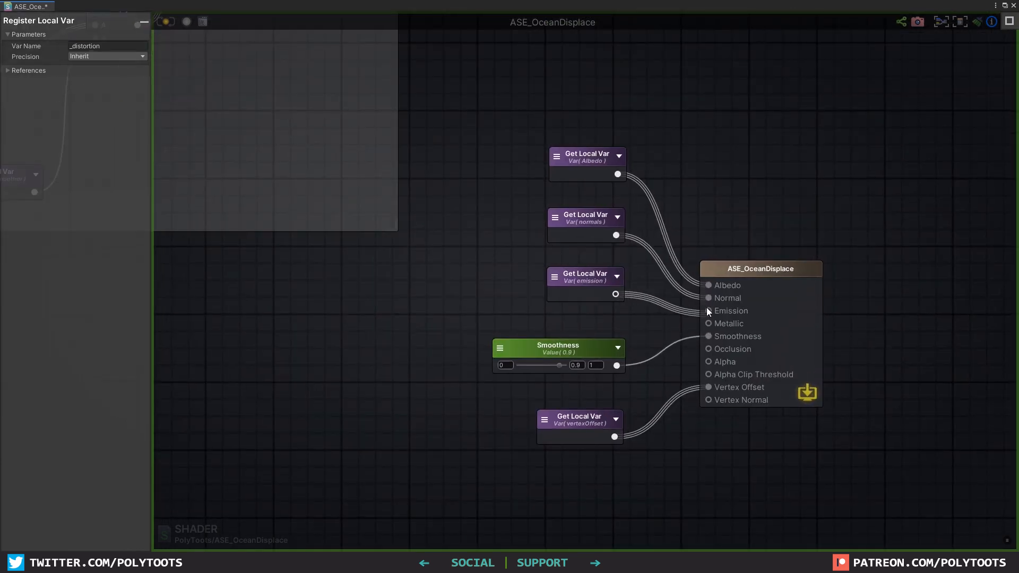
click(575, 278)
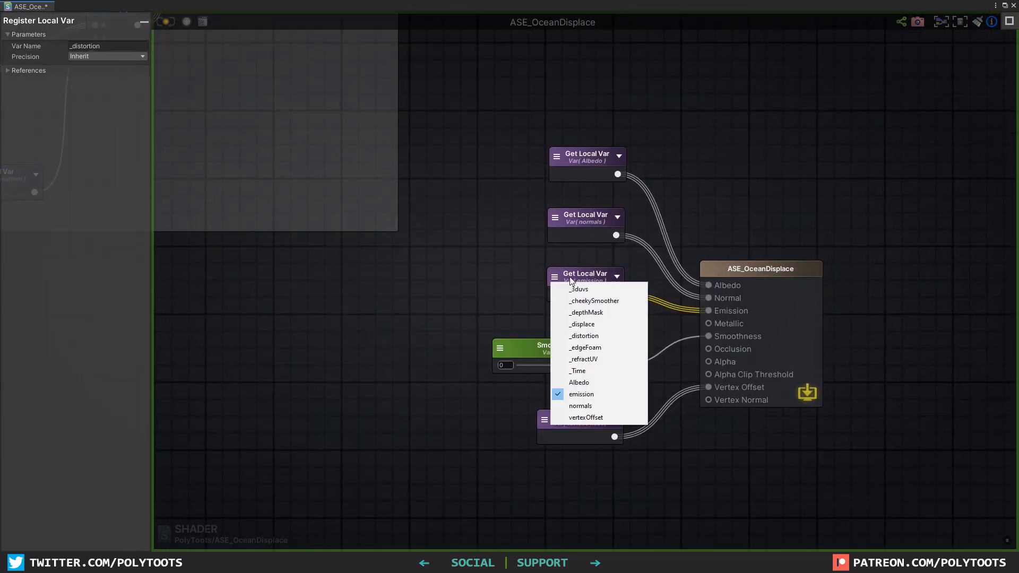
click(587, 336)
click(552, 298)
Step: Restore the shader editor to a smaller window and inspect the water distortion in the scene alongside the Sai_Depth Masked Refraction node
scroll(444, 143, down, 10)
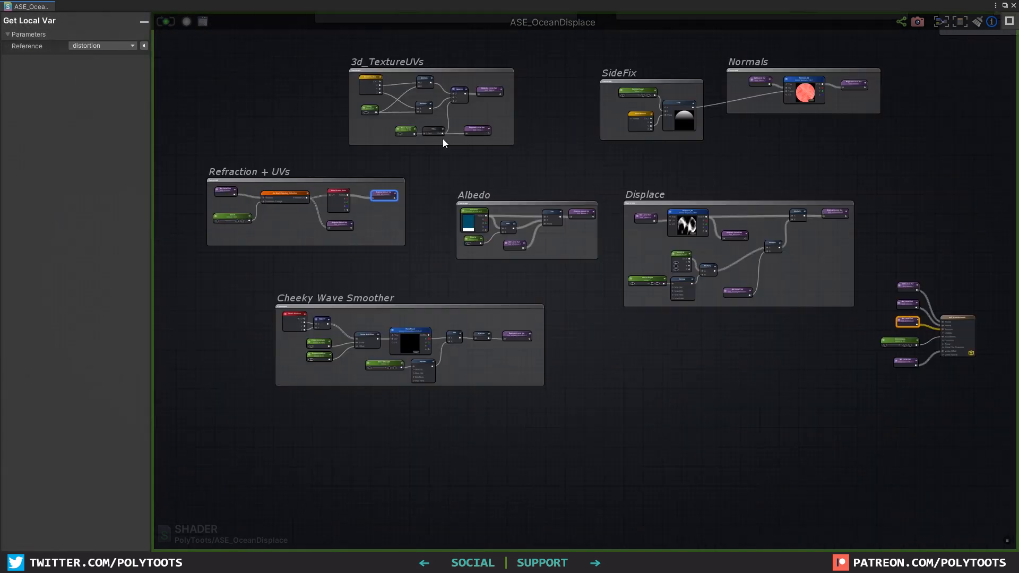
click(1005, 6)
right_drag(610, 364, 538, 354)
alt+drag(539, 354, 489, 349)
alt+right_drag(539, 406, 589, 456)
alt+drag(417, 389, 582, 390)
middle_drag(542, 213, 556, 145)
scroll(499, 154, up, 5)
click(495, 113)
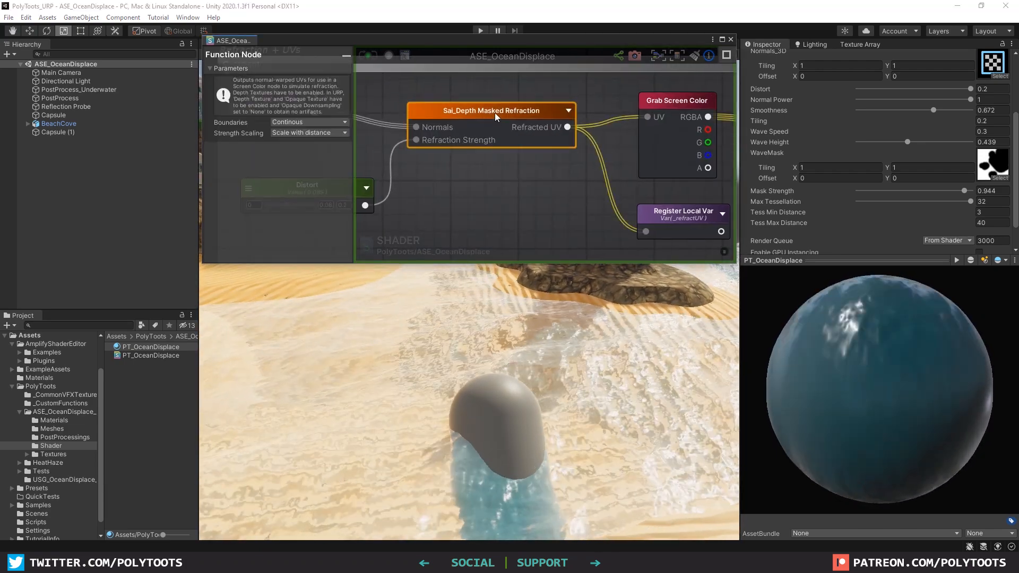
drag(494, 113, 492, 111)
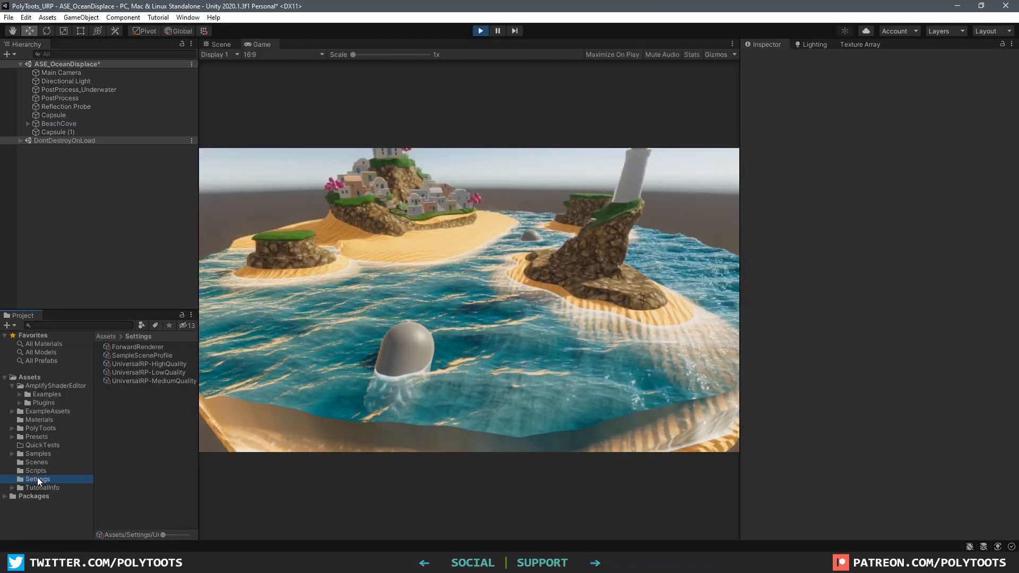
Step: Turn Depth Texture and Opaque Texture off and back on in the UniversalRP-HighQuality asset to compare the water
click(155, 380)
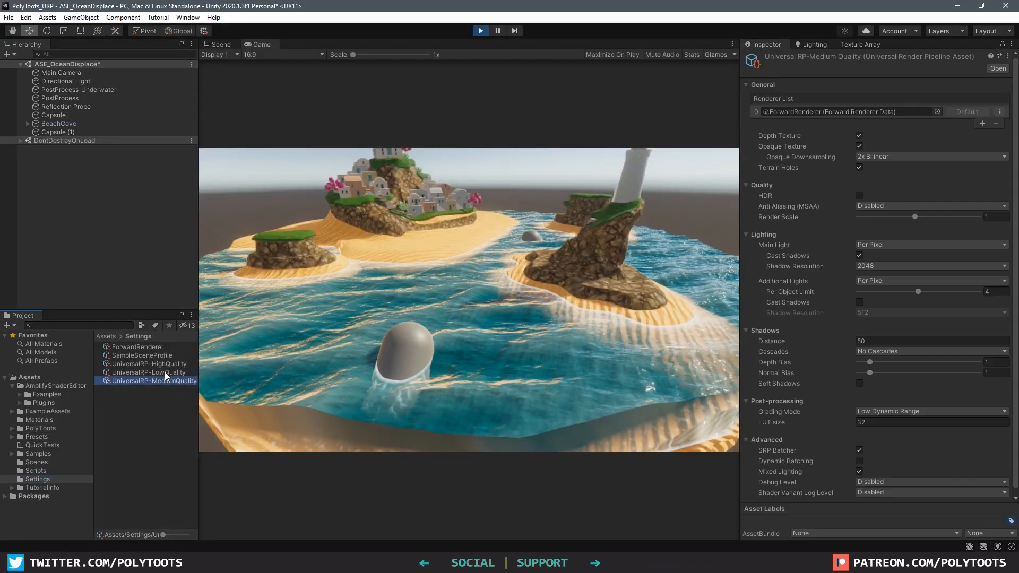
click(167, 364)
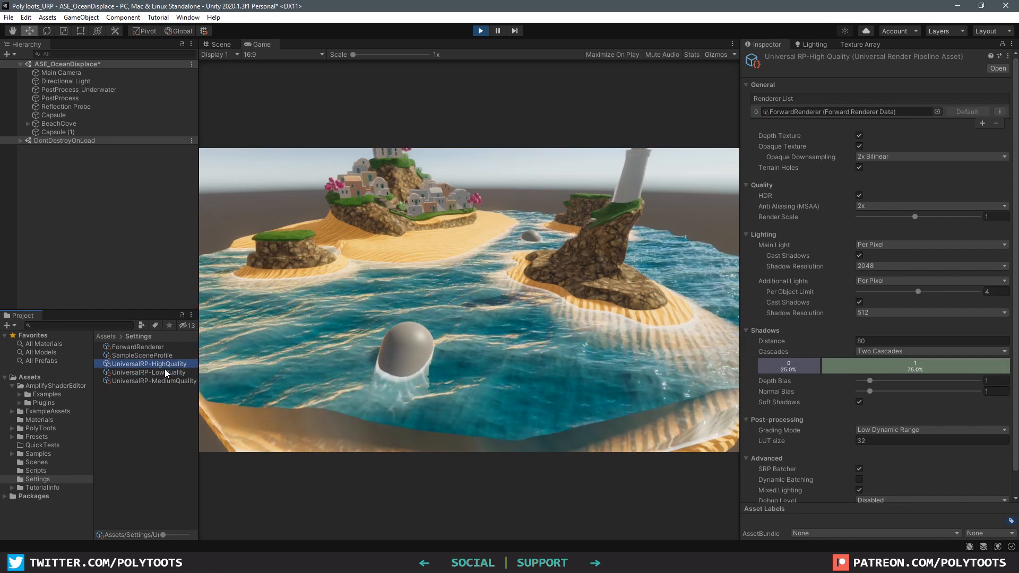
click(859, 136)
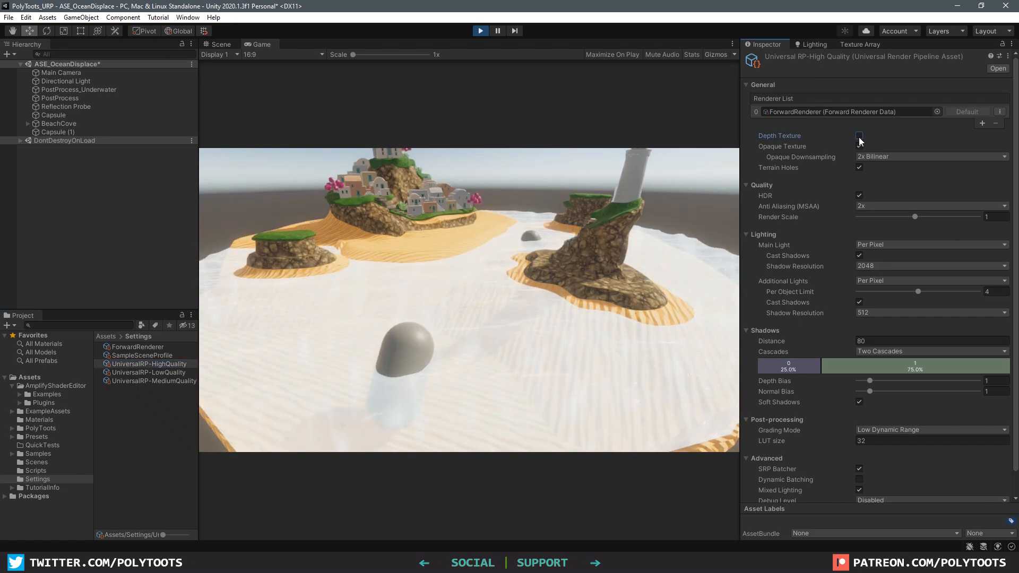
click(859, 135)
click(859, 147)
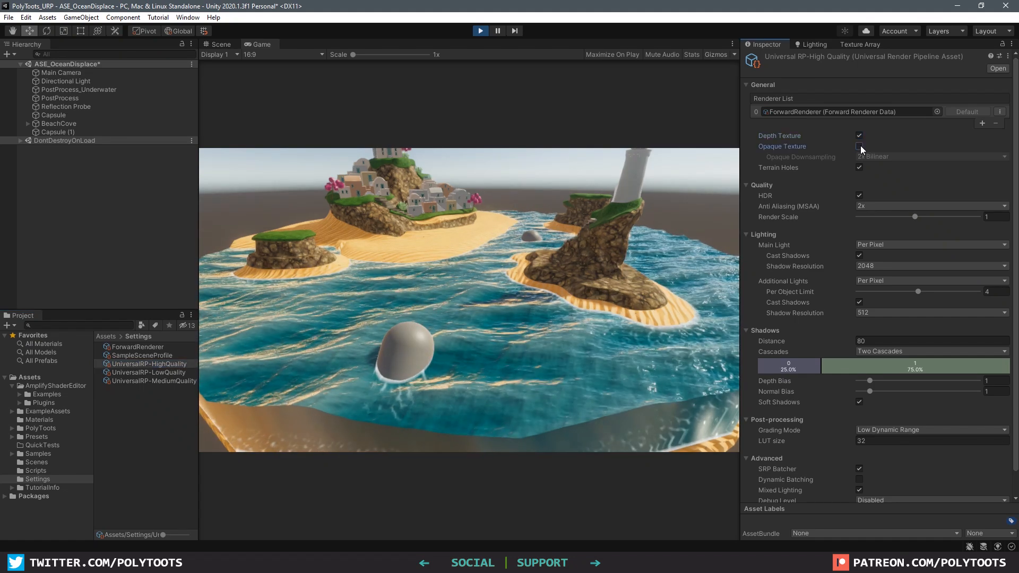
click(859, 147)
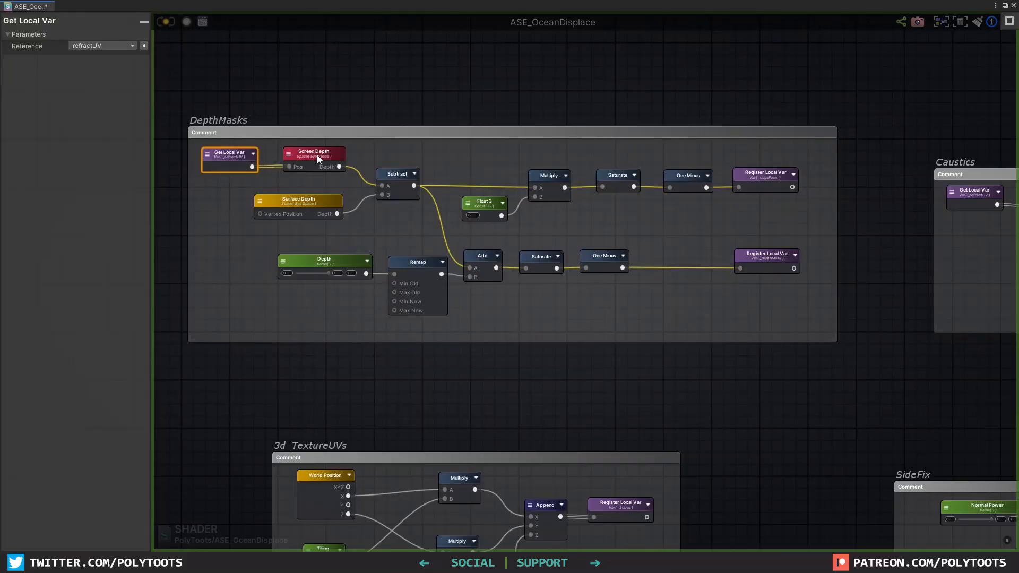
Step: Examine the Screen Depth and Surface Depth nodes feeding the Subtract node in the DepthMasks group
mouse_move(316, 154)
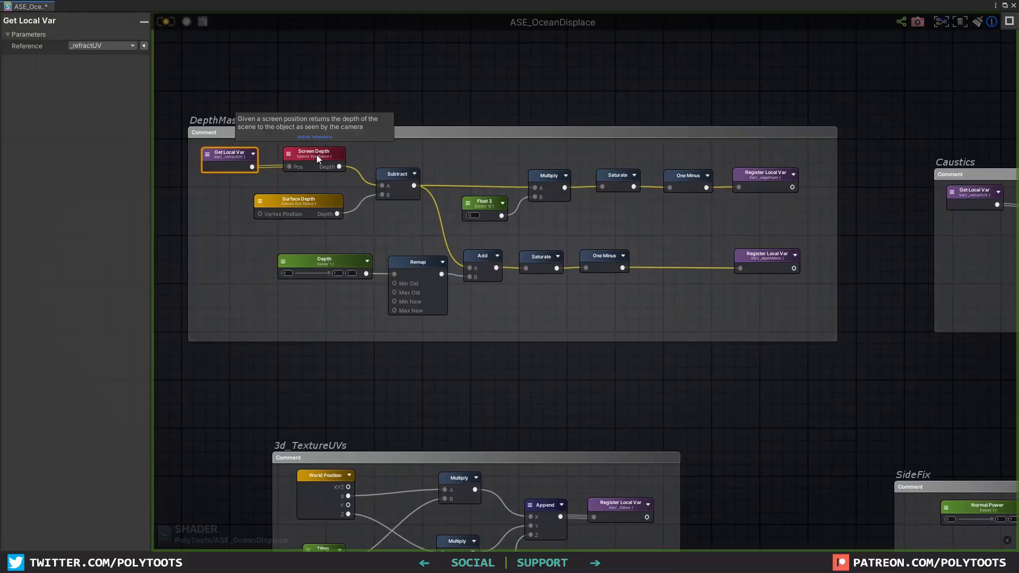
drag(313, 154, 307, 155)
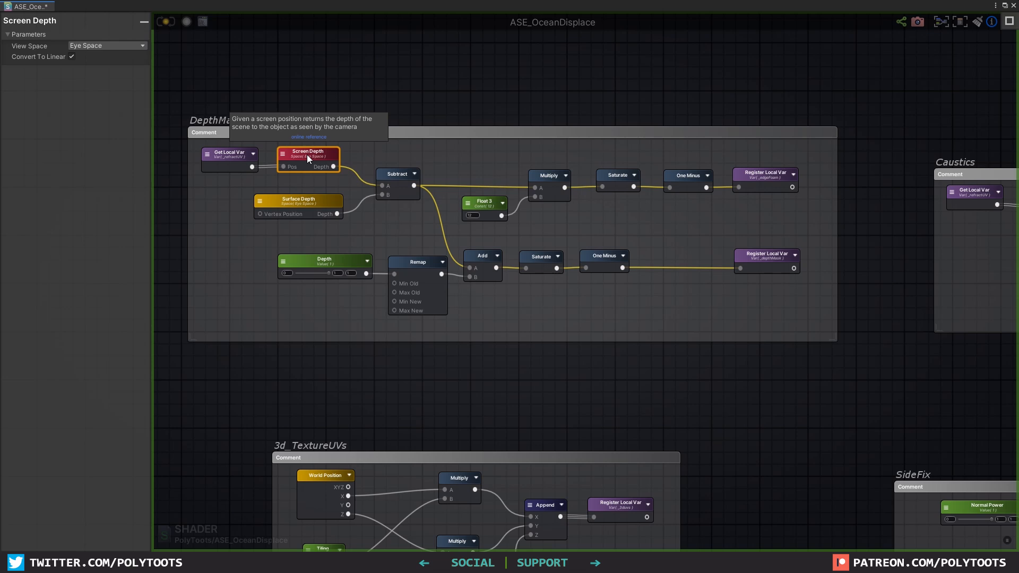
click(390, 178)
drag(317, 205, 321, 199)
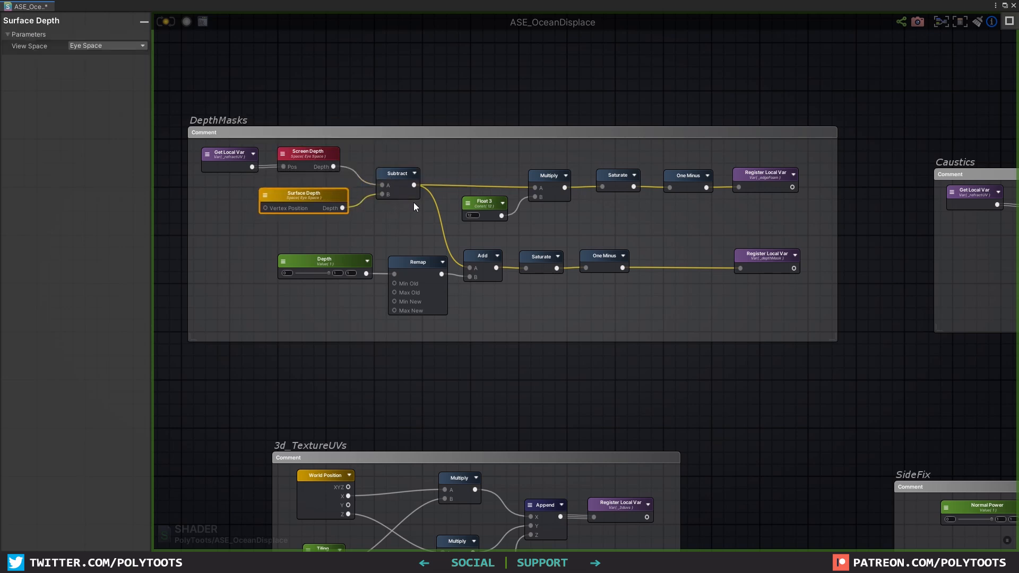
Step: Trace the _refractUV variable from the DepthMasks group to its Register Local Var in Refraction + UVs and back
click(228, 154)
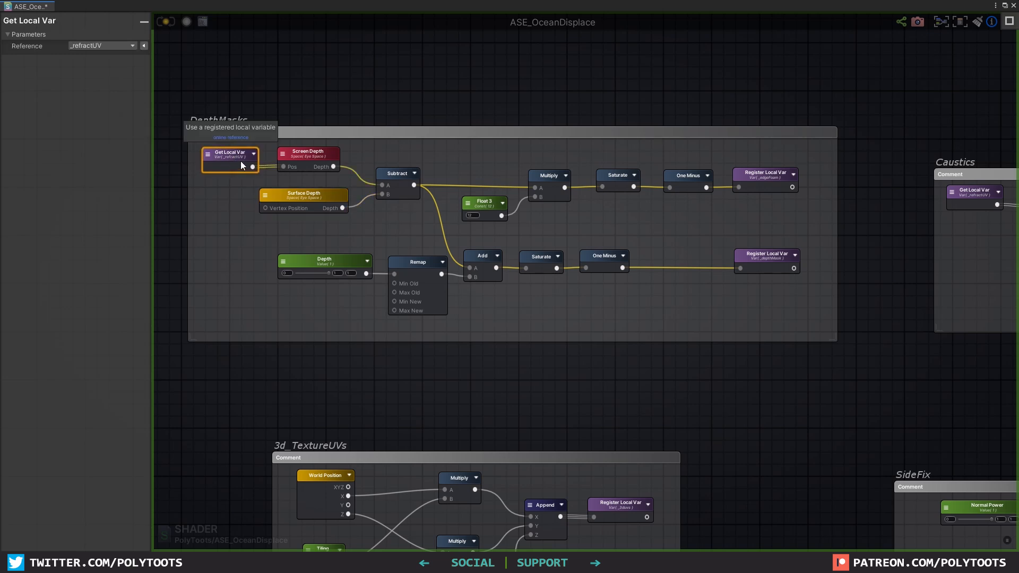
double_click(240, 161)
drag(360, 280, 358, 278)
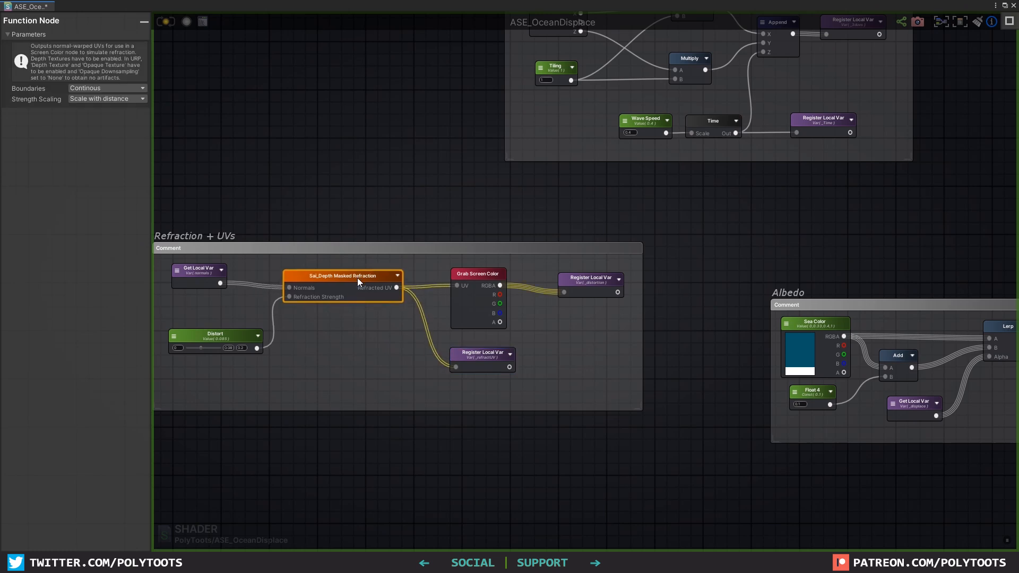
drag(500, 354, 483, 364)
double_click(483, 364)
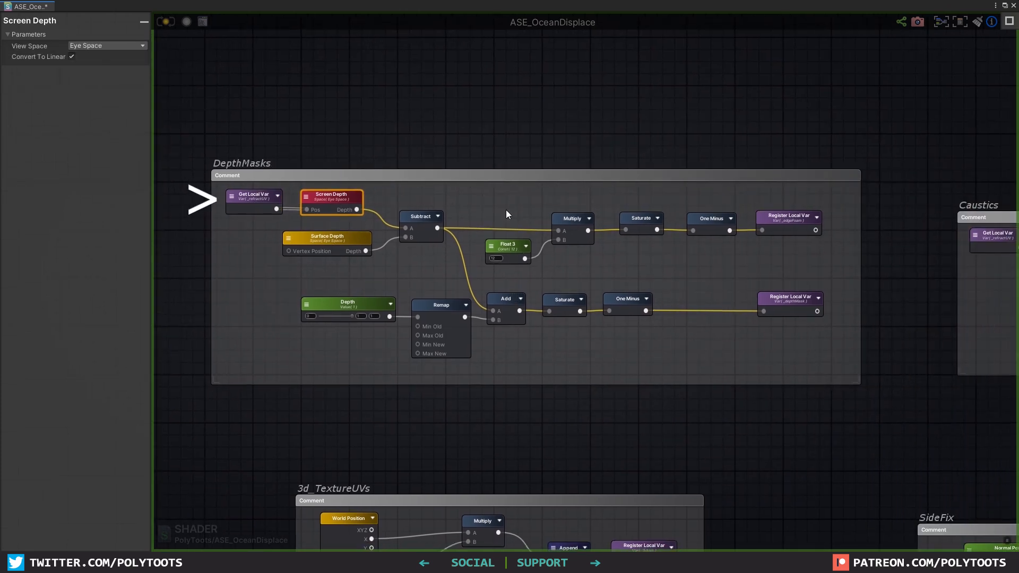
Step: Add a Register Local Var node above the DepthMasks group
click(514, 143)
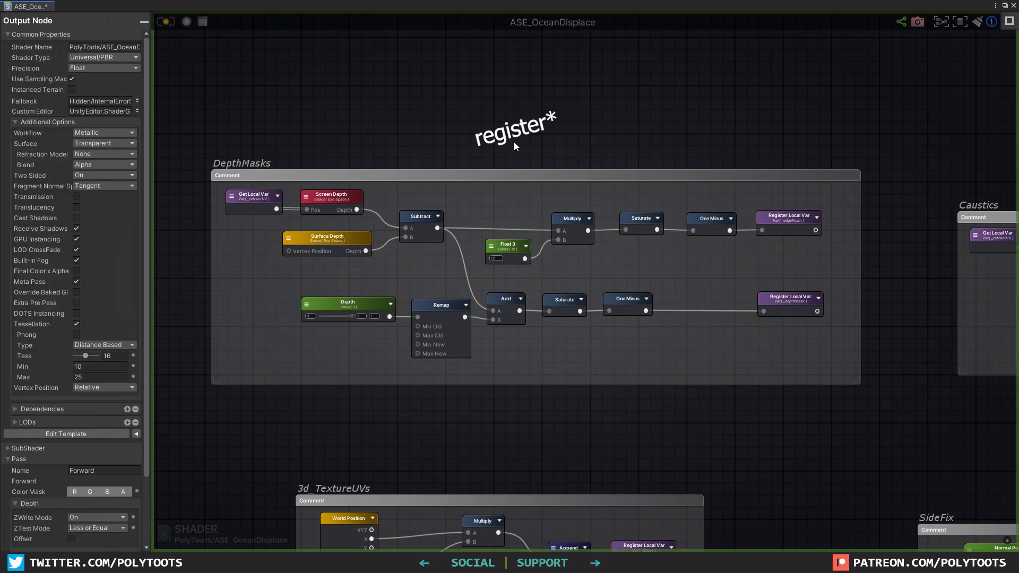
click(530, 120)
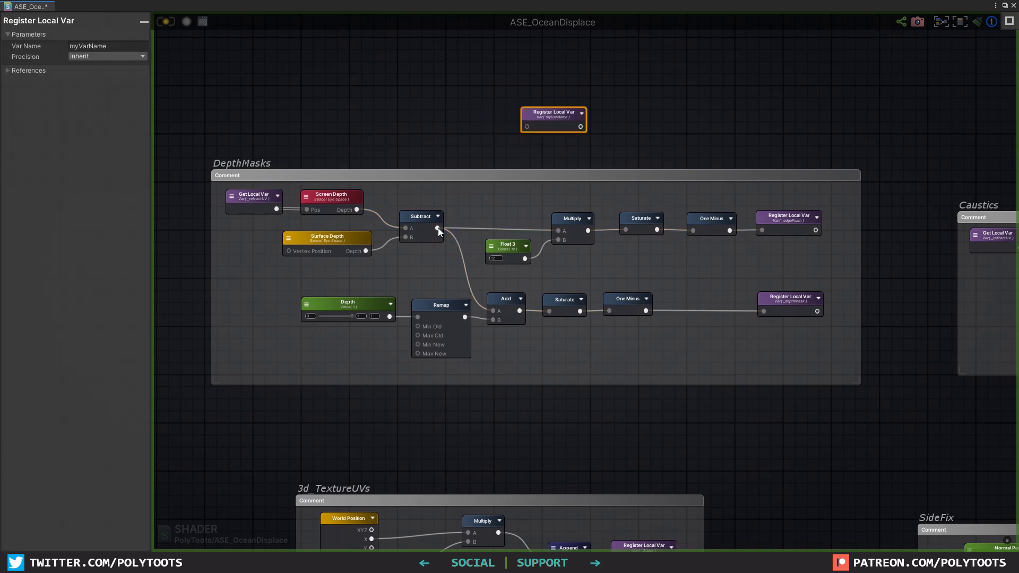
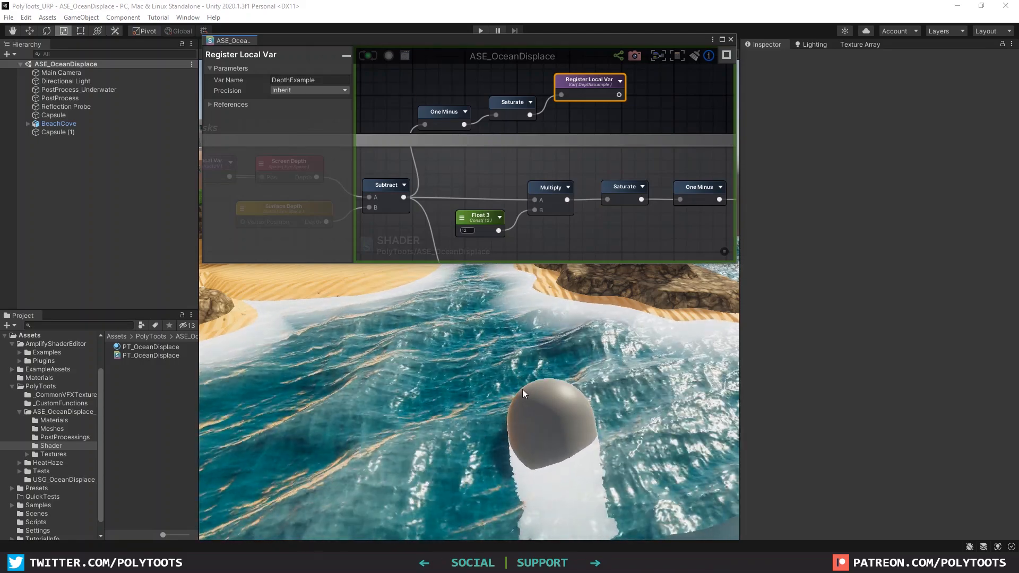
Step: Examine the depth mask on the water in the scene and the Depth property feeding the Remap node
middle_drag(474, 127, 593, 99)
scroll(552, 151, down, 1)
alt+drag(434, 338, 455, 331)
middle_drag(476, 228, 486, 196)
click(486, 194)
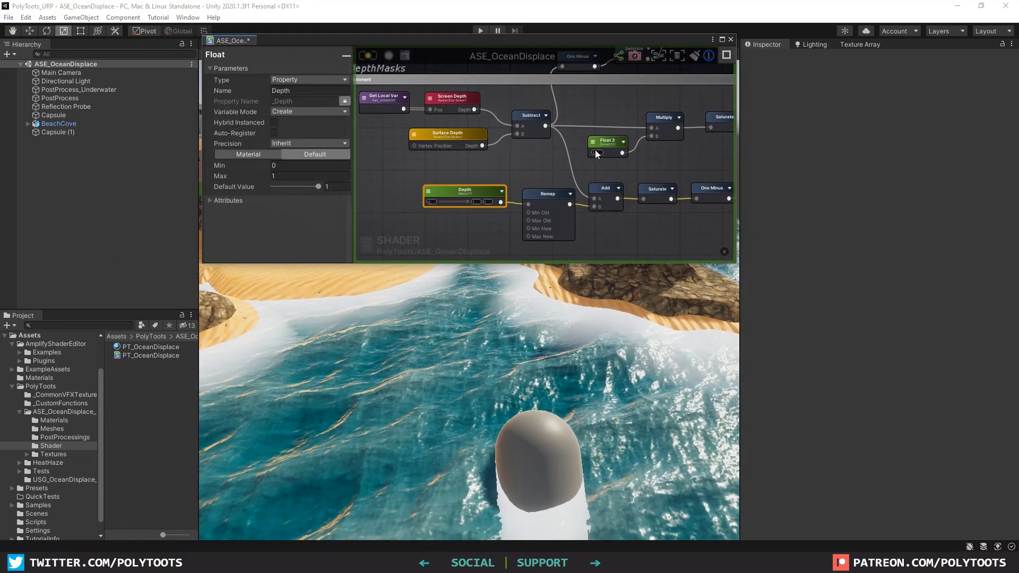
drag(473, 194, 470, 195)
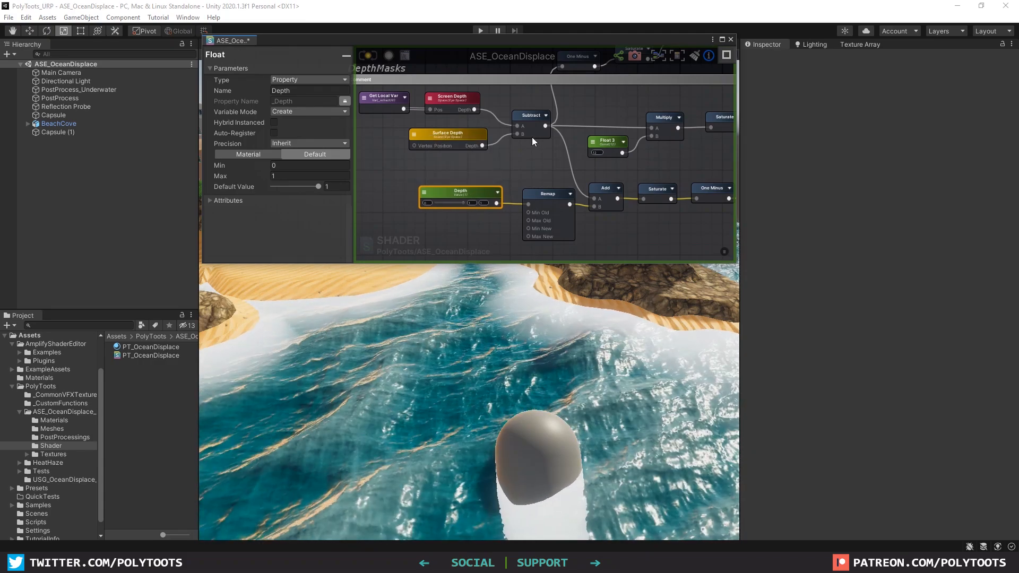
Step: Set the Get Local Var feeding Emission to the _edgeFoam variable and check the foam along the shoreline
middle_drag(674, 219, 515, 218)
click(705, 119)
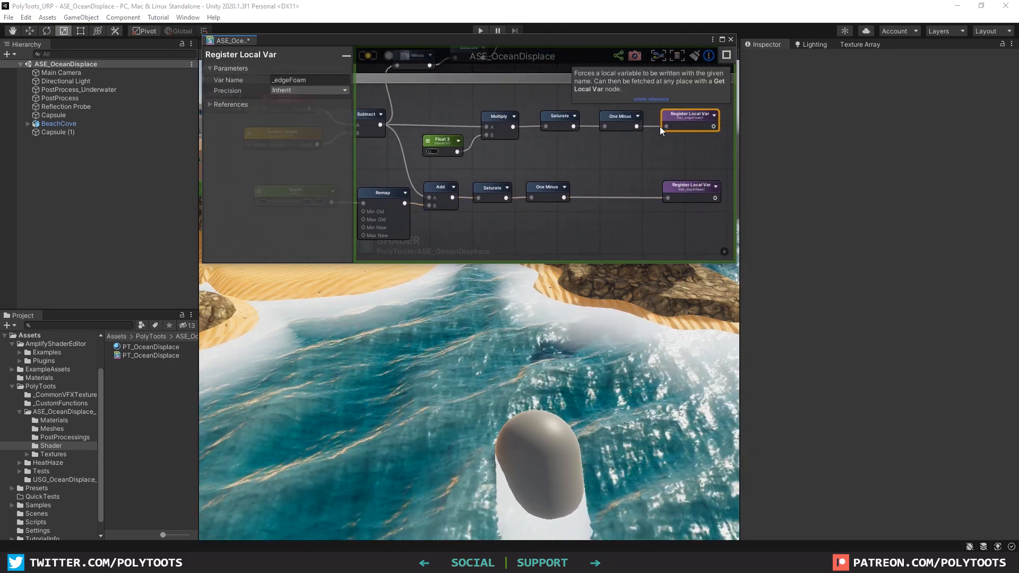
scroll(557, 149, up, 3)
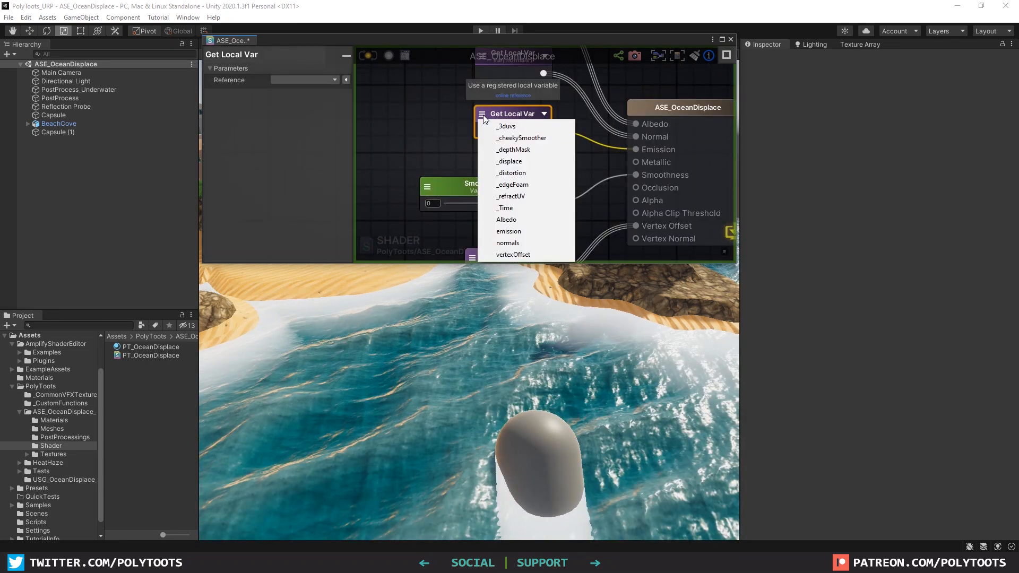
click(517, 187)
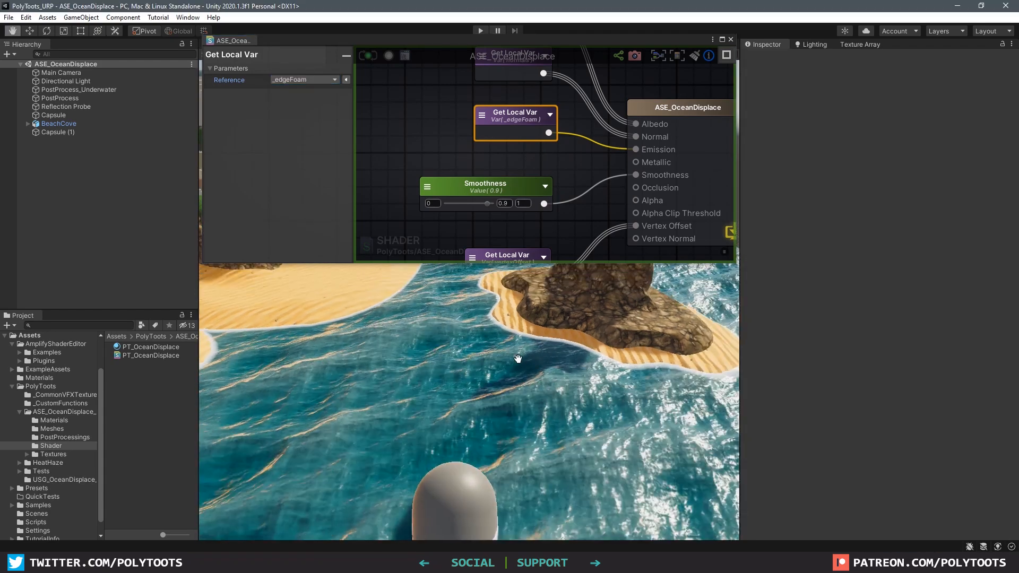
right_drag(532, 368, 587, 409)
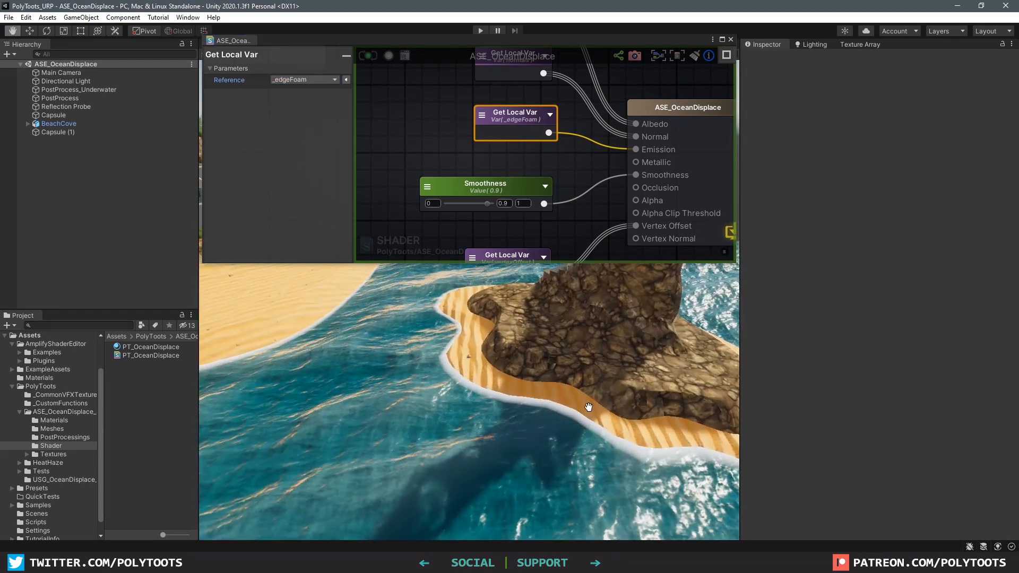
Step: Select the PT_OceanDisplace material and turn the Float 3 constant feeding the DepthMasks Multiply node into a property
click(157, 348)
scroll(581, 176, down, 5)
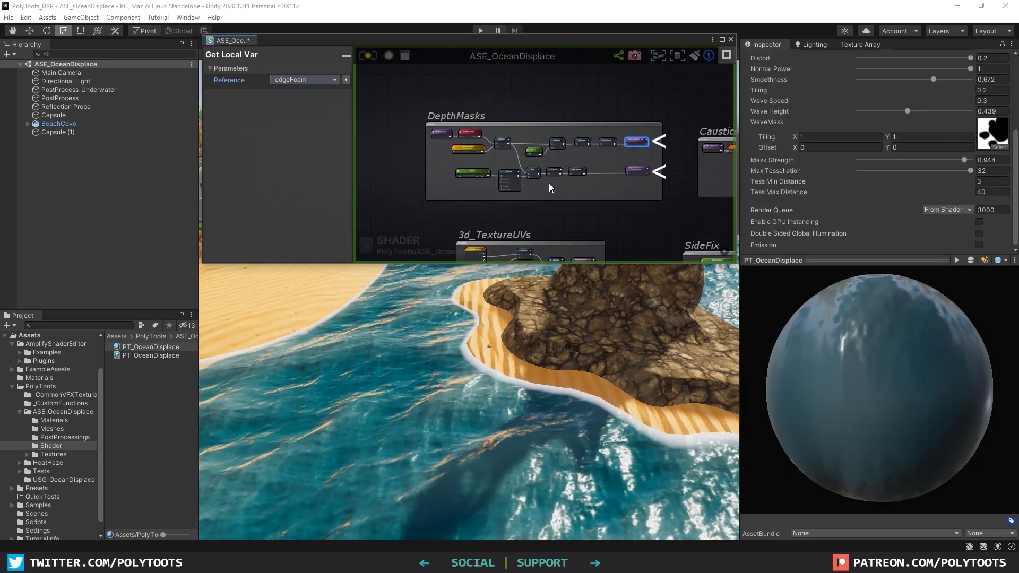
scroll(512, 158, up, 5)
click(616, 107)
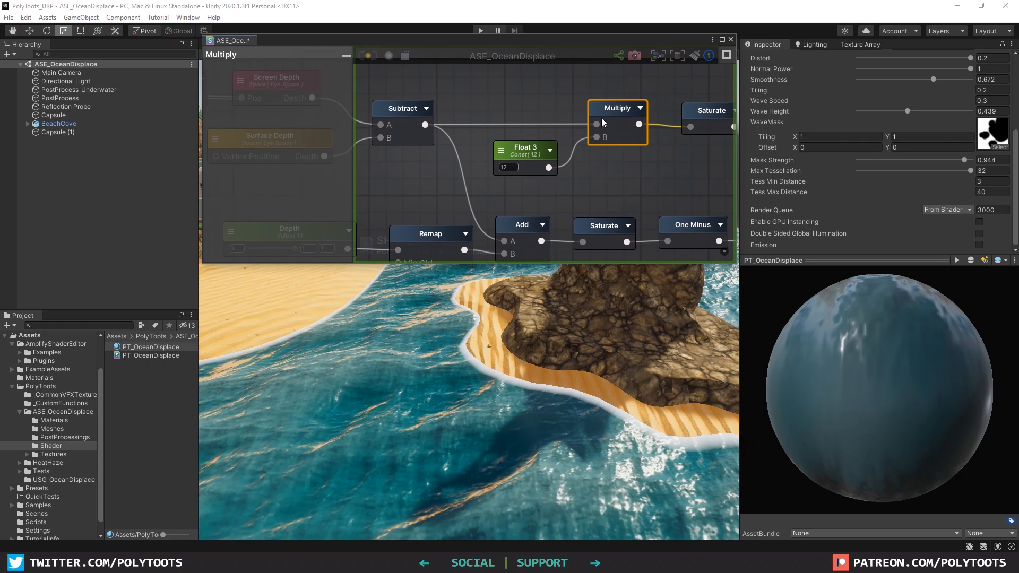
click(526, 152)
drag(528, 150, 528, 146)
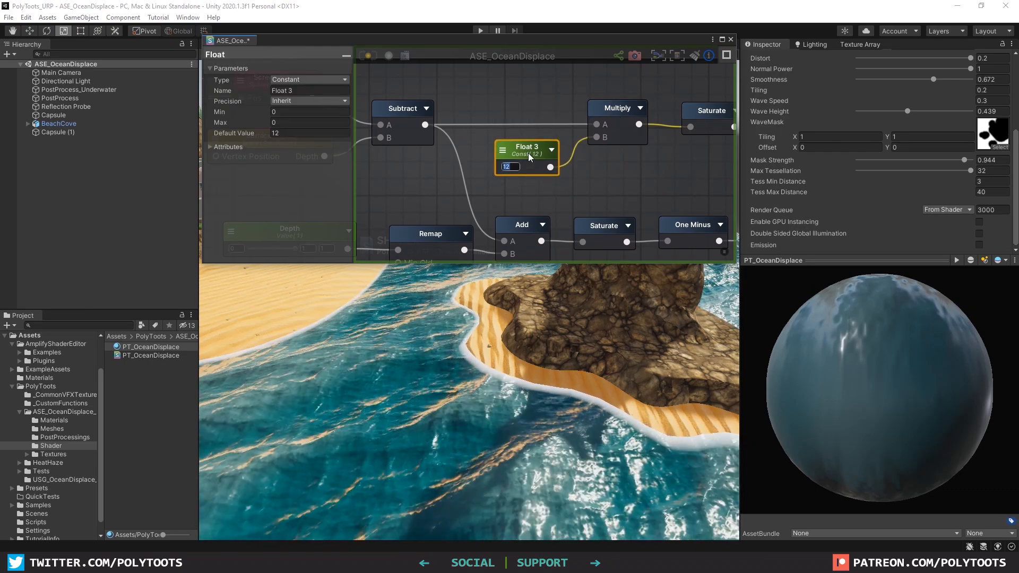
click(340, 79)
click(327, 106)
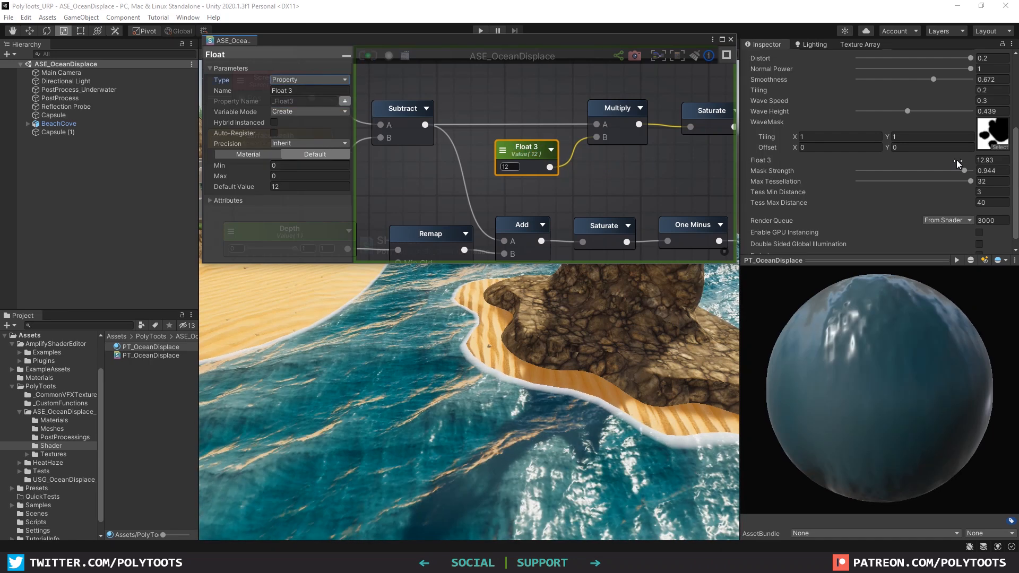
Step: Vary the Float 3 value on the ocean material, settling on 12.93, and reselect its node in the graph
drag(955, 160, 944, 160)
drag(766, 170, 906, 178)
click(610, 188)
click(518, 159)
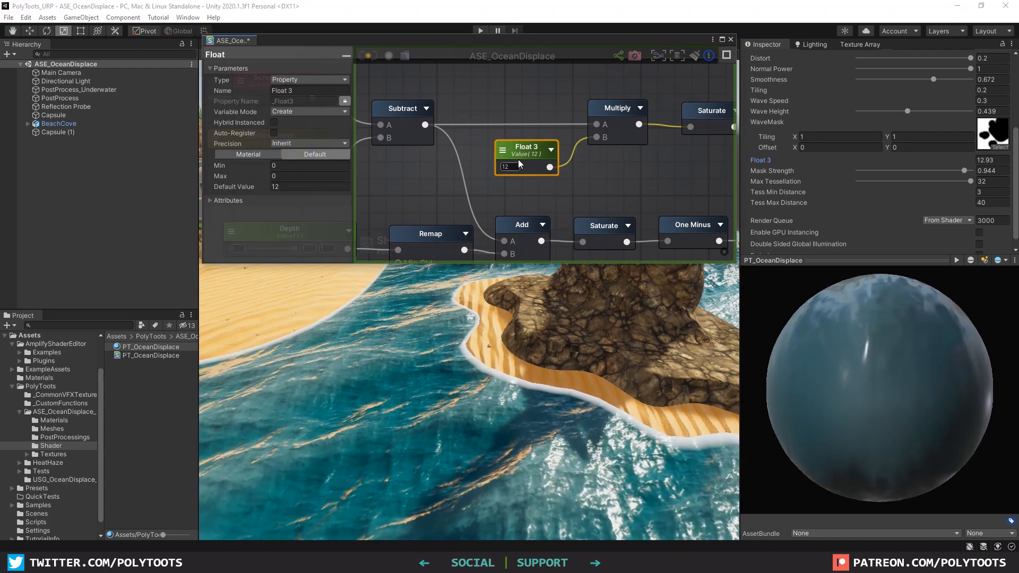
Step: Trace the second DepthMasks branch from the Depth property through to the _depthMask Register Local Var
scroll(561, 177, down, 3)
click(391, 170)
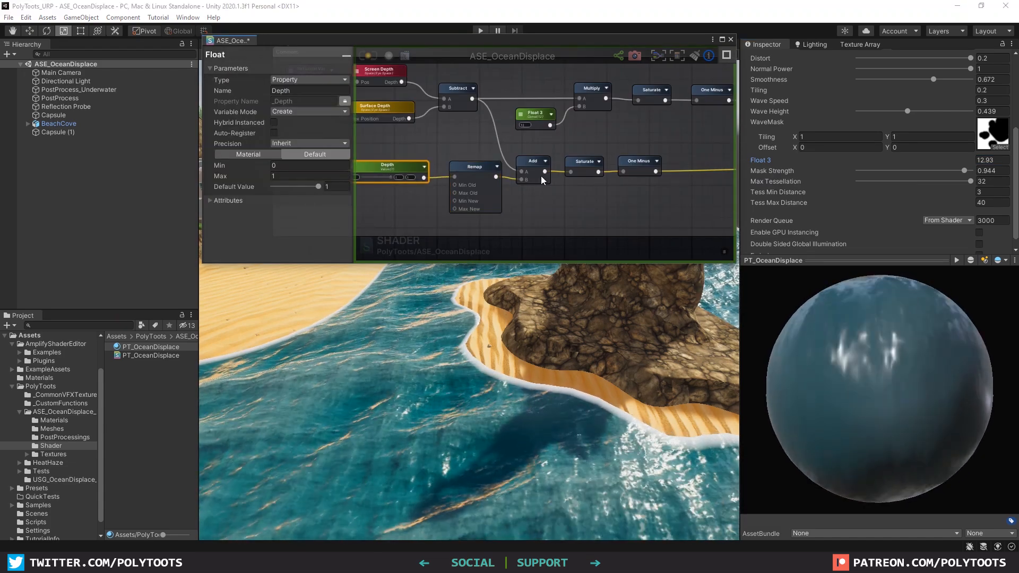
middle_drag(542, 181, 512, 179)
scroll(629, 164, down, 2)
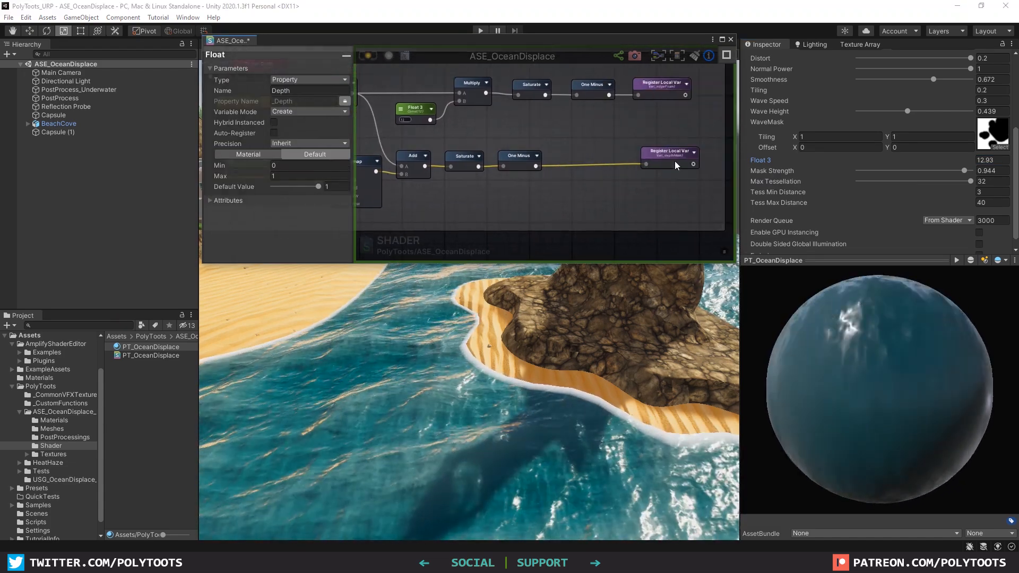
click(672, 155)
Step: Set the Get Local Var feeding Emission to _depthMask and vary the material's Depth while viewing the shoreline
scroll(680, 163, down, 3)
middle_drag(641, 139, 439, 77)
middle_drag(636, 223, 454, 120)
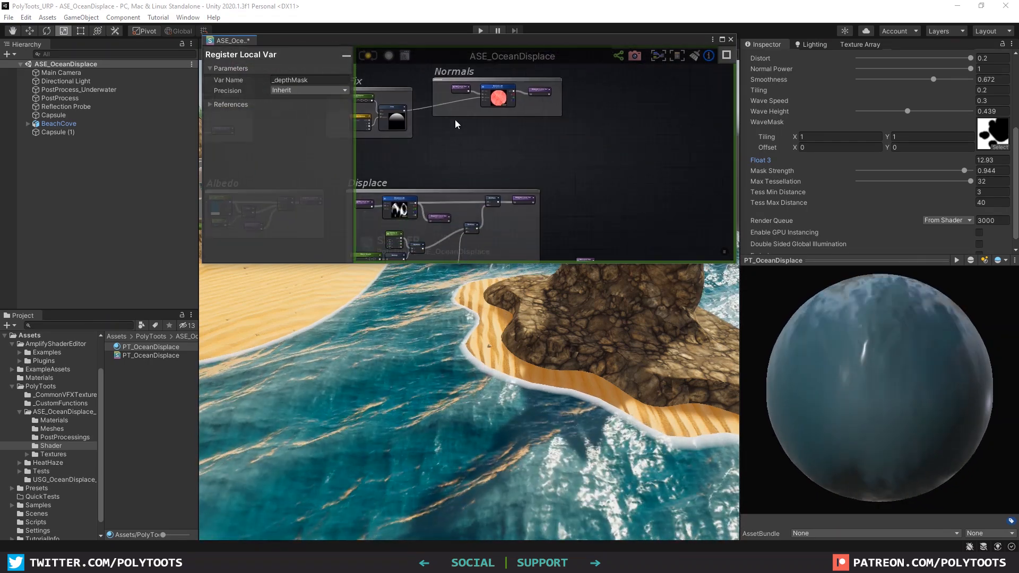
middle_drag(685, 164, 594, 125)
middle_drag(500, 236, 486, 152)
scroll(486, 153, up, 5)
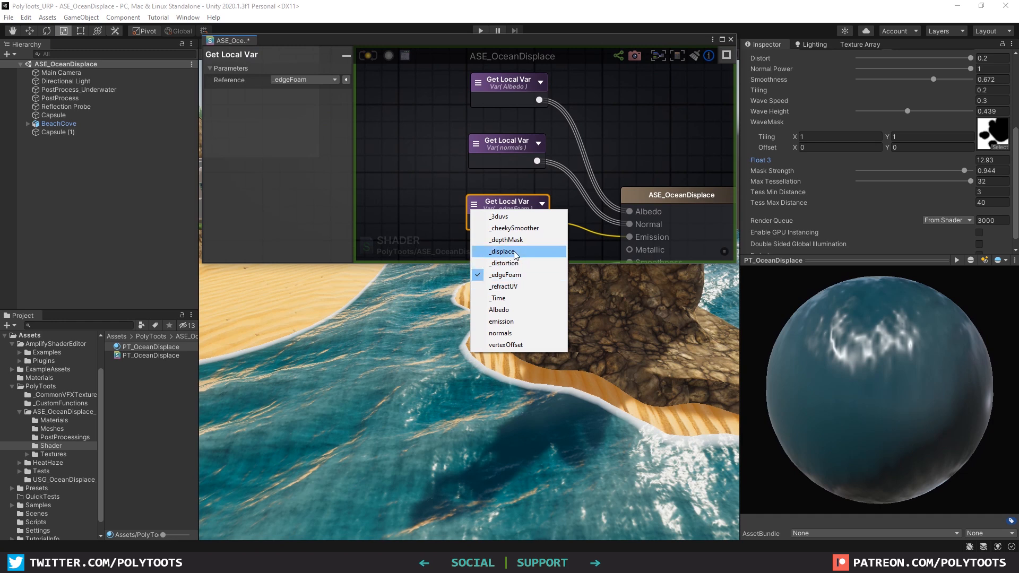
click(516, 241)
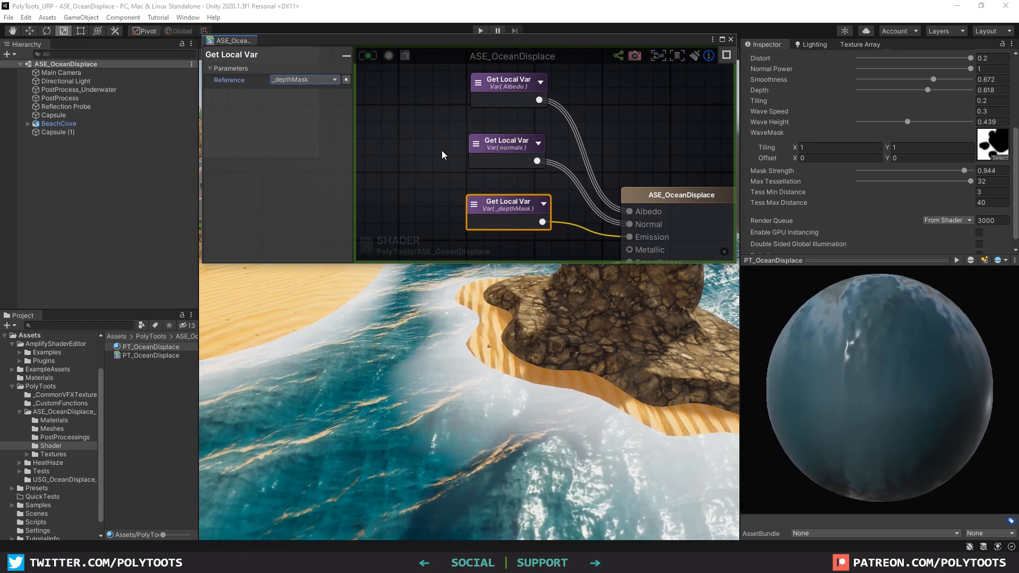
middle_drag(468, 342, 535, 361)
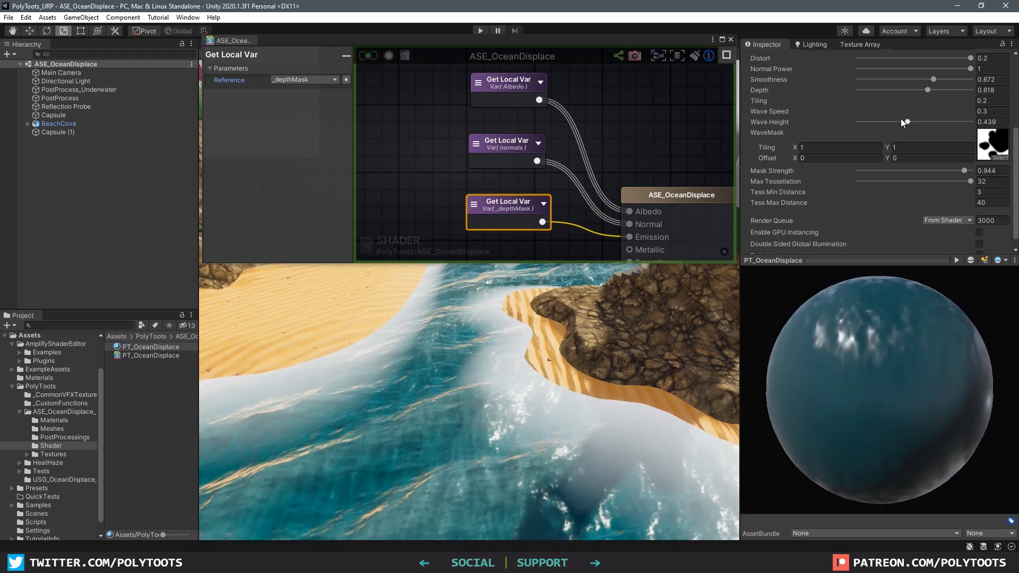
drag(927, 90, 938, 116)
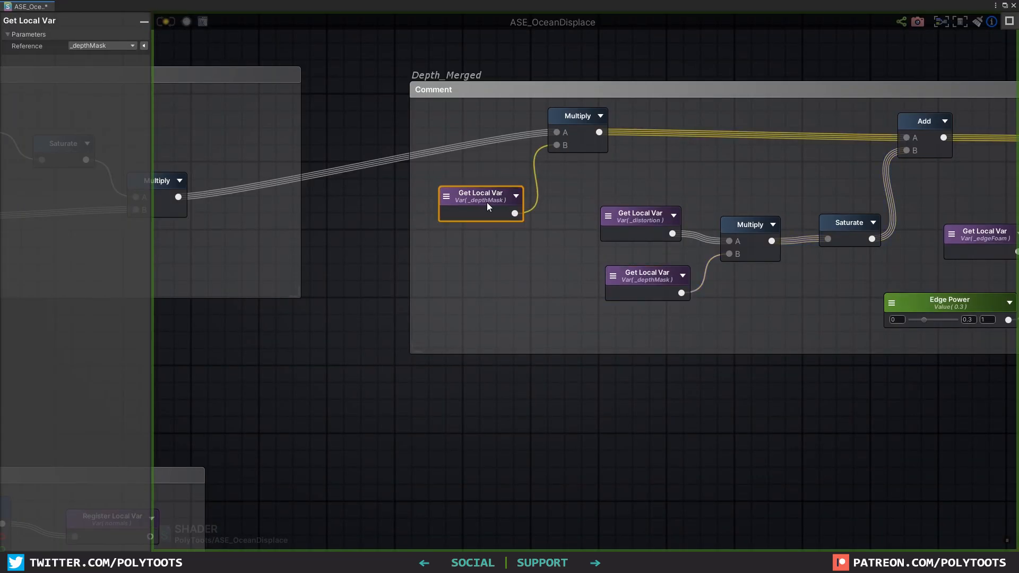
Step: Wire the caustics Multiply output directly into the emission Register Local Var and move that node above the Depth_Merged group
scroll(434, 205, down, 2)
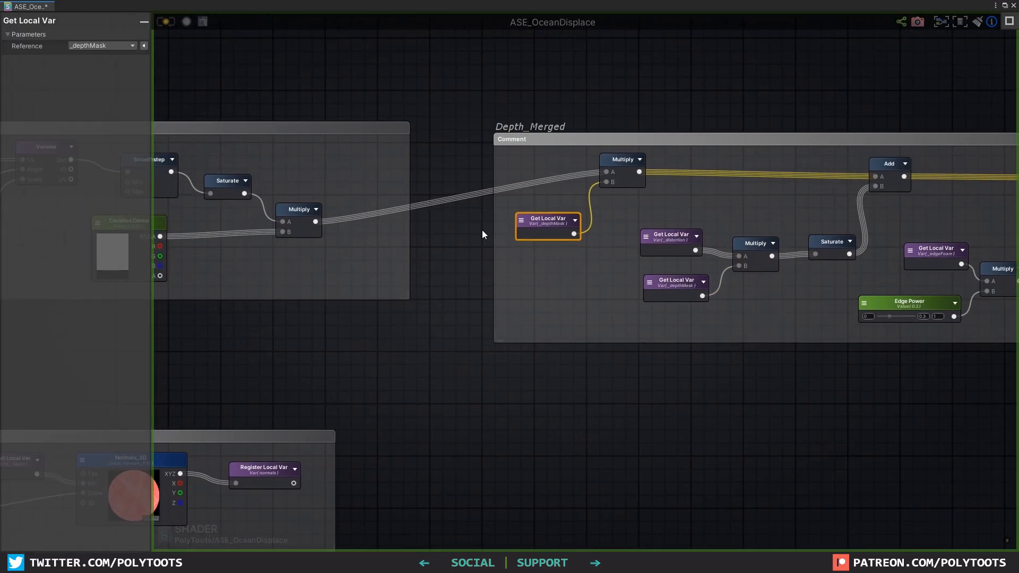
scroll(482, 234, down, 2)
middle_drag(514, 225, 714, 209)
scroll(443, 211, down, 1)
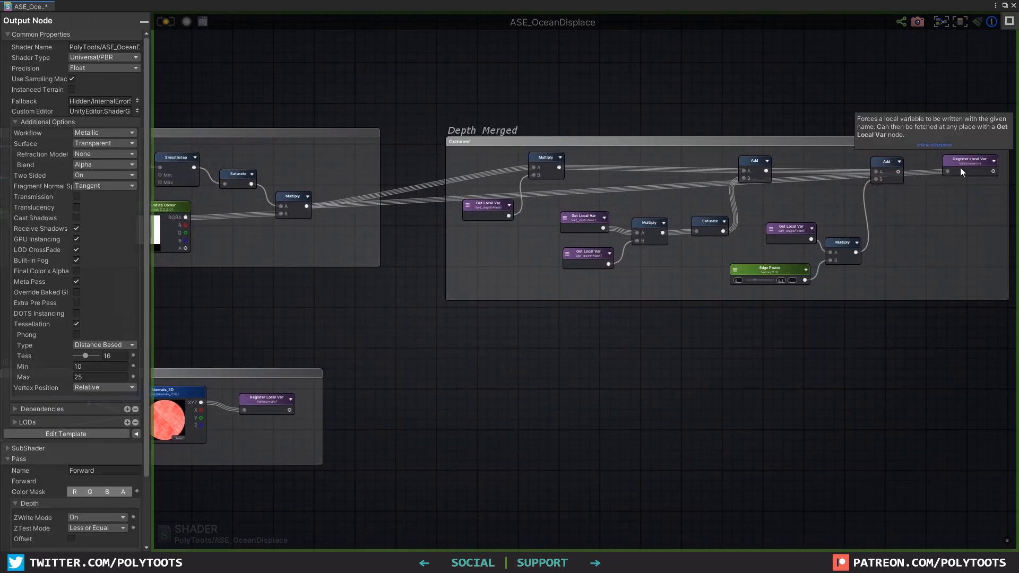
drag(960, 171, 940, 72)
scroll(731, 165, up, 4)
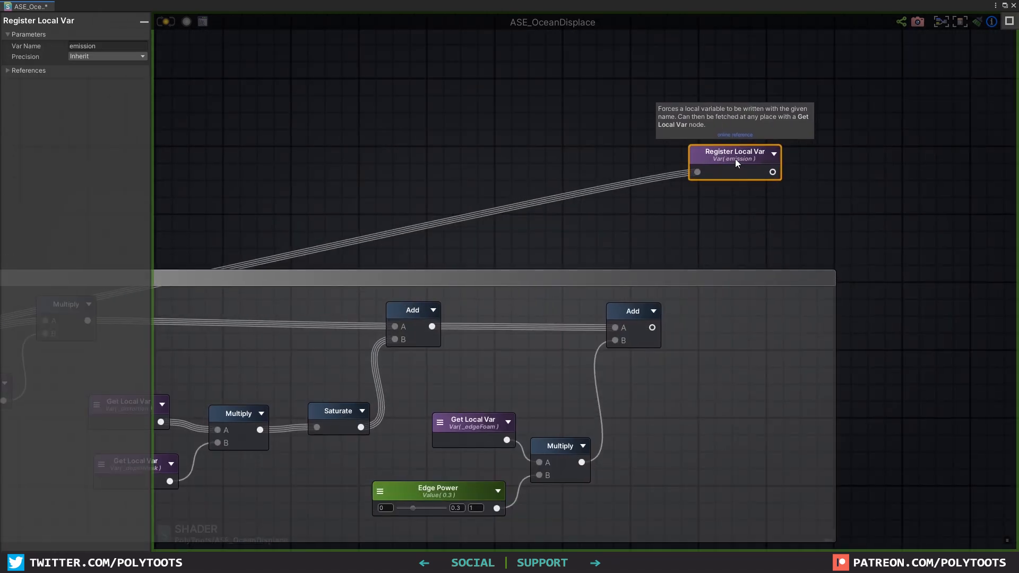
scroll(493, 260, down, 4)
middle_drag(263, 312, 540, 203)
click(577, 175)
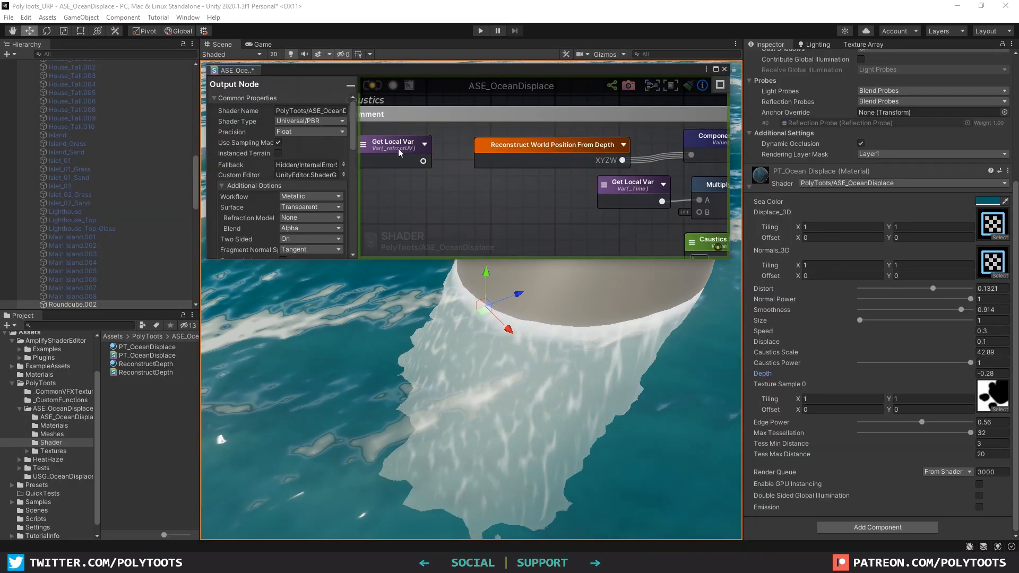
Step: Trace the _refractUV variable from the Caustics group to its Register Local Var beside the Grab Screen Color node
click(400, 150)
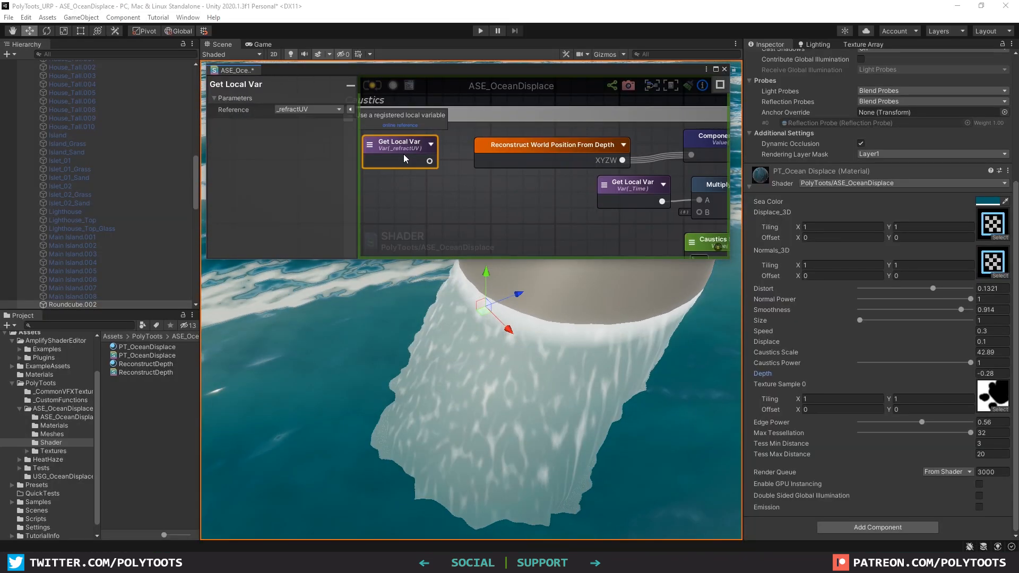
scroll(402, 152, down, 4)
middle_drag(402, 152, 389, 122)
scroll(530, 162, up, 5)
click(478, 156)
scroll(474, 157, up, 3)
click(572, 208)
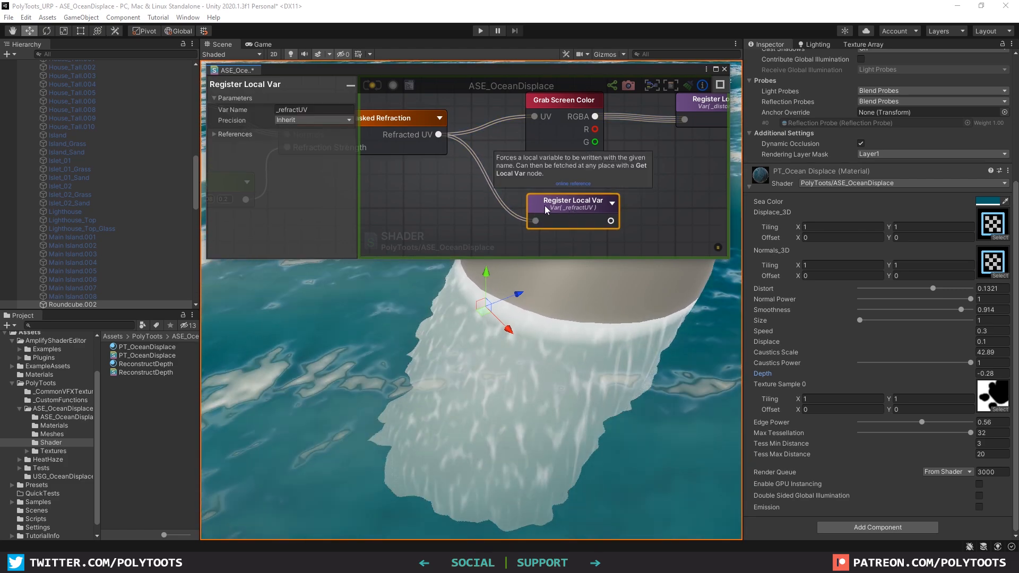
Step: Open the Reconstruct World Position From Depth function graph from its node in the Caustics group
scroll(647, 151, down, 8)
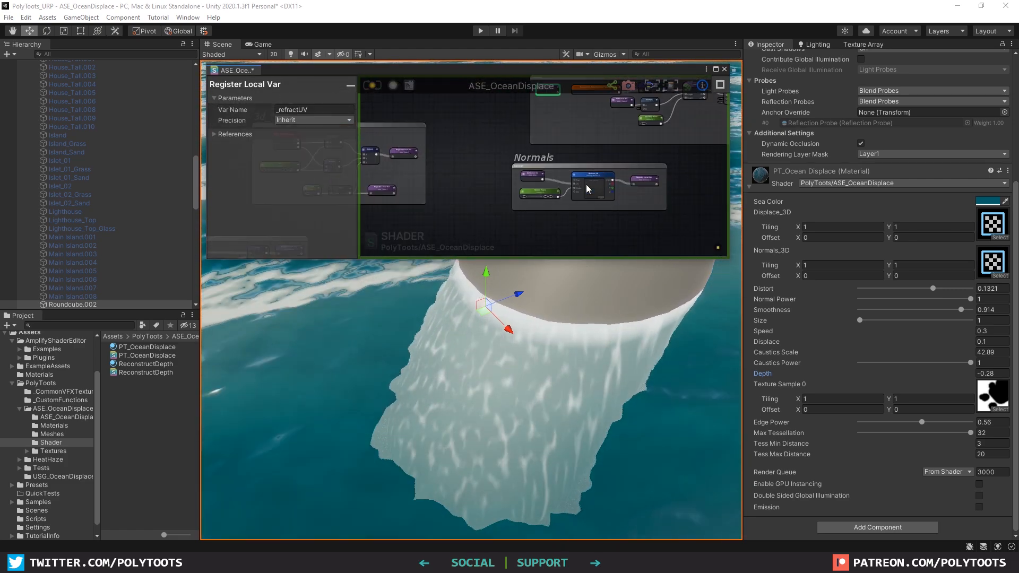
middle_drag(585, 183, 534, 167)
scroll(481, 128, up, 5)
click(579, 132)
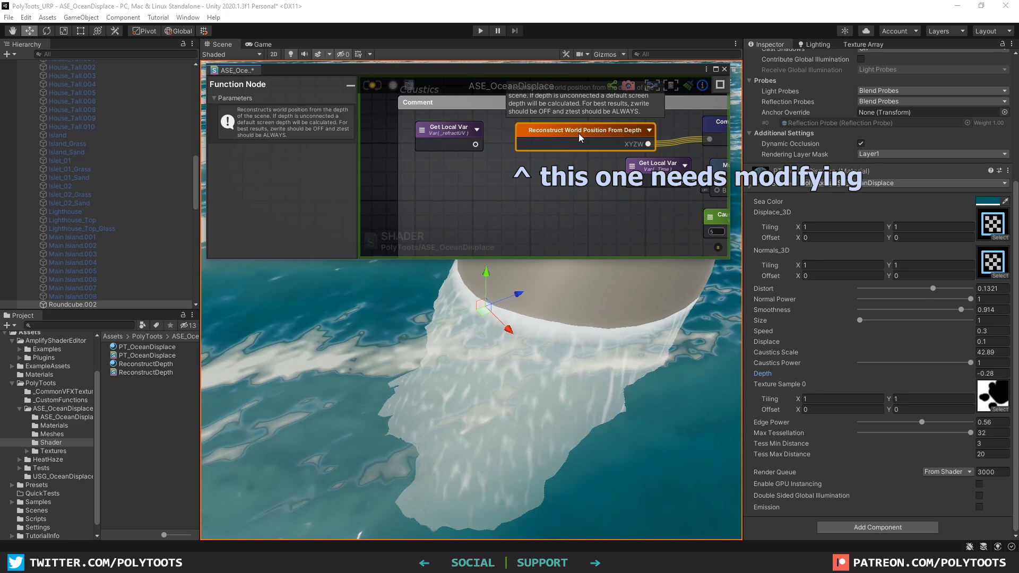
scroll(583, 135, up, 1)
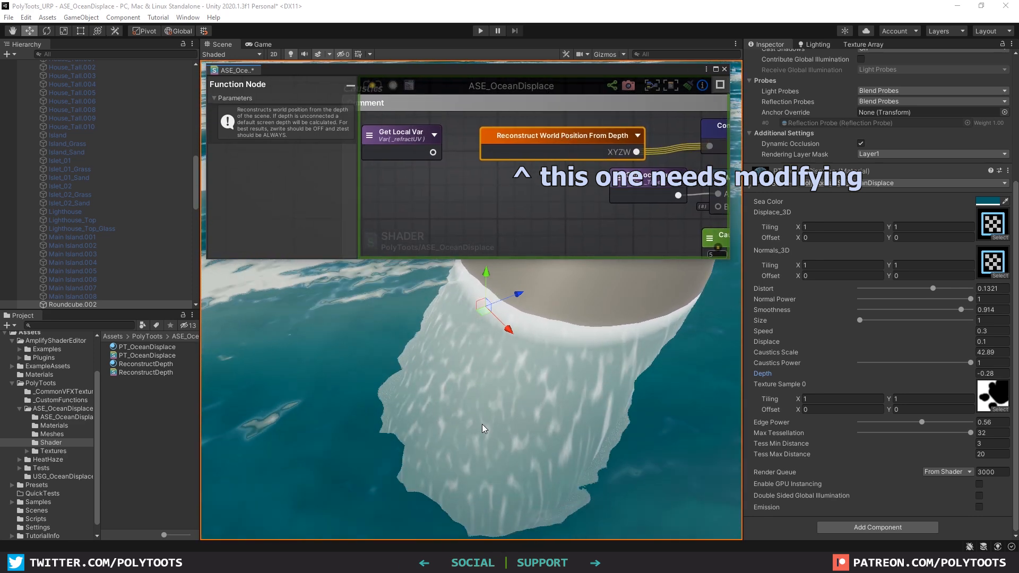
drag(533, 134, 530, 132)
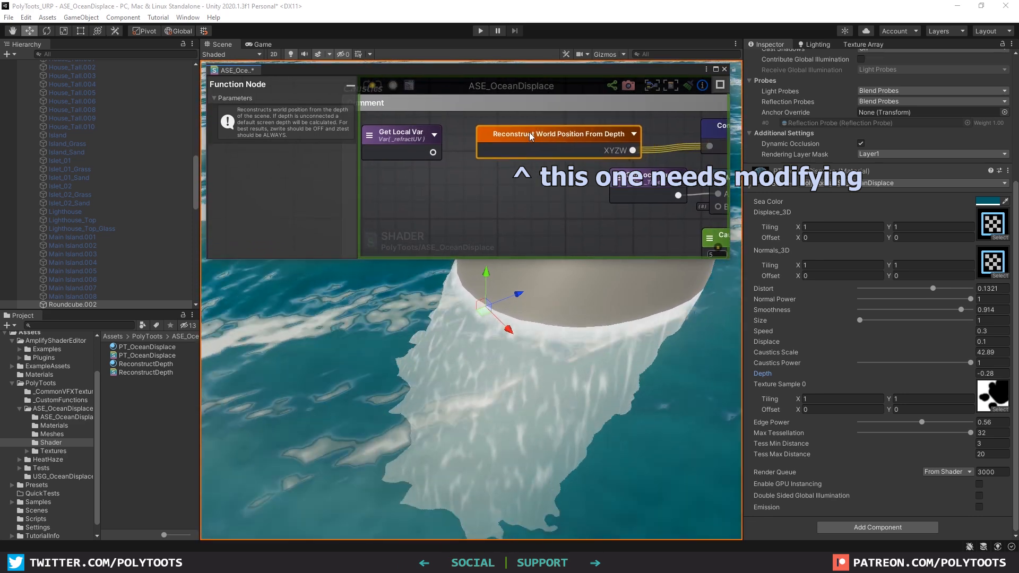
double_click(515, 133)
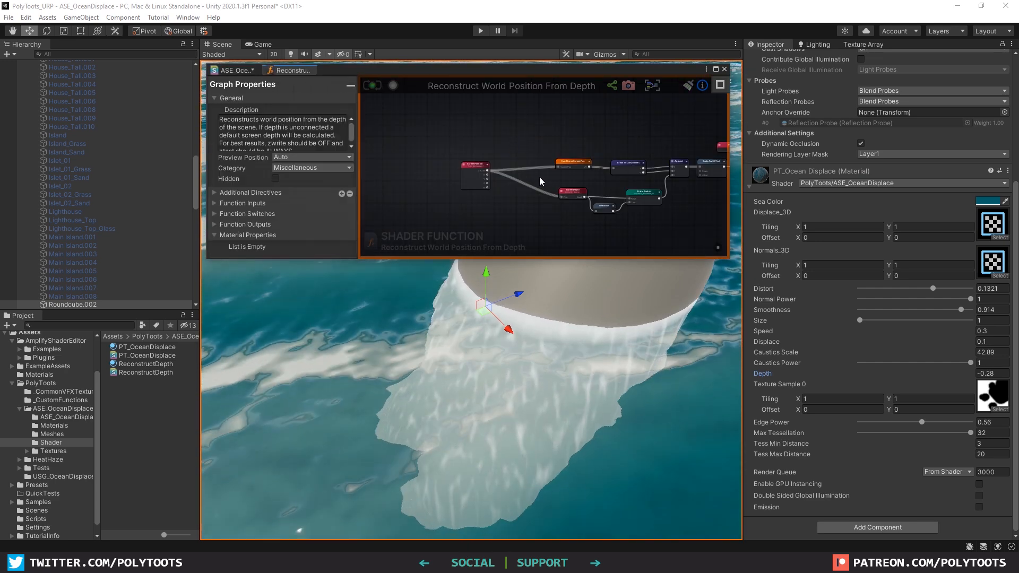
Step: Add a Vector2 Function Input named RefractUVs between Screen Position and the Non Stereo Screen Pos and Screen Depth nodes
scroll(544, 165, up, 3)
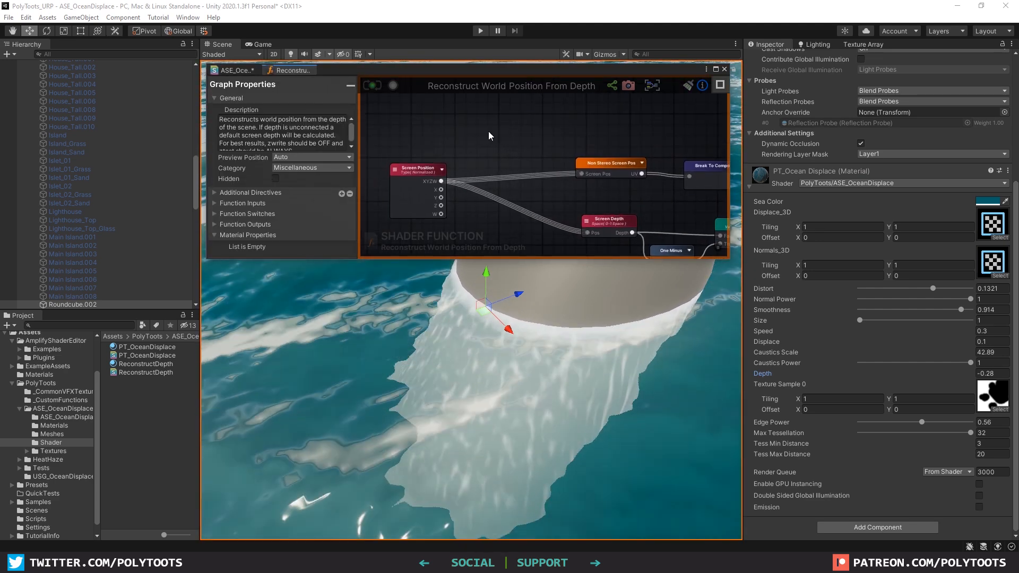
right_click(489, 132)
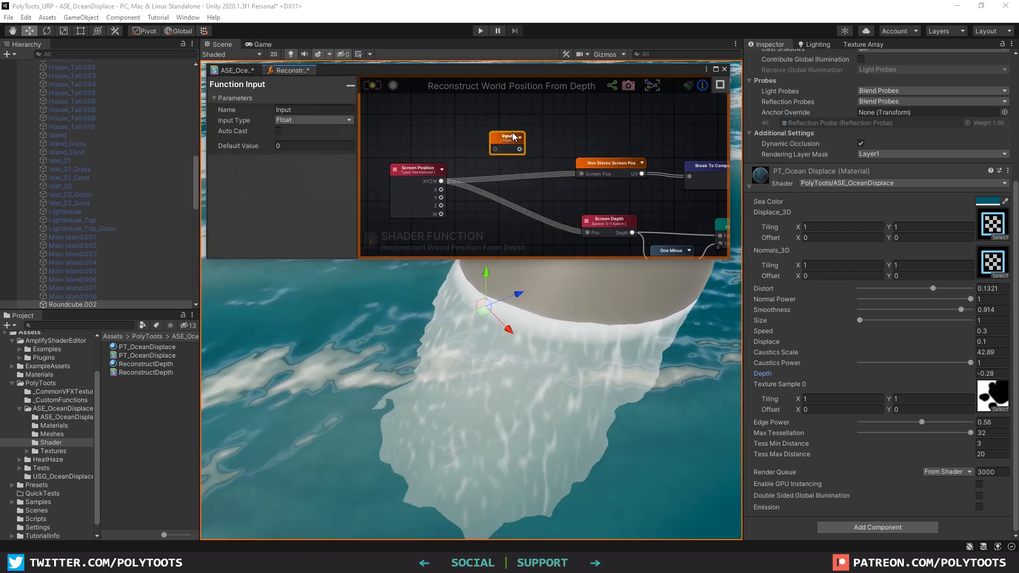
click(715, 69)
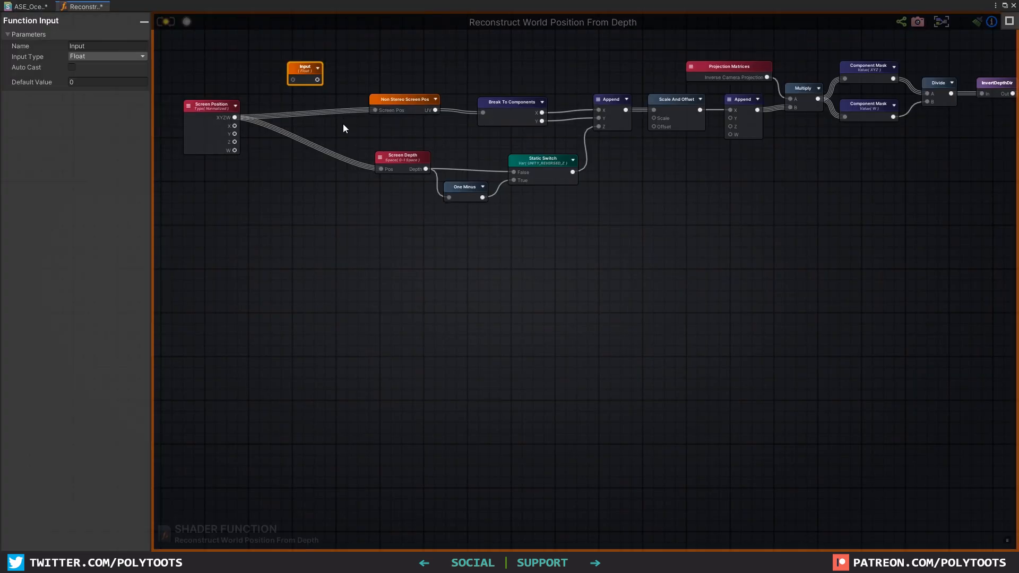
click(107, 56)
click(103, 91)
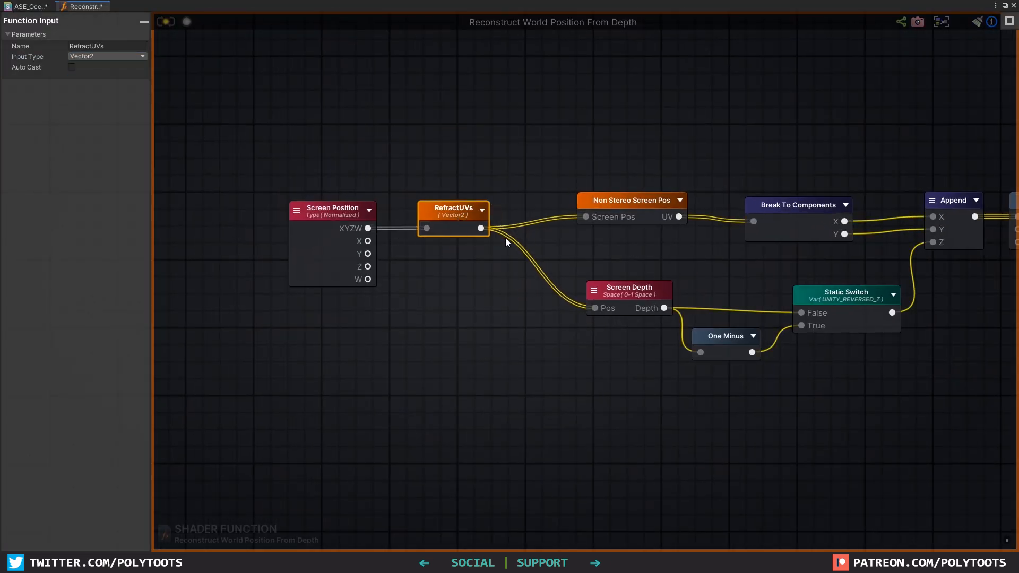
scroll(541, 242, down, 3)
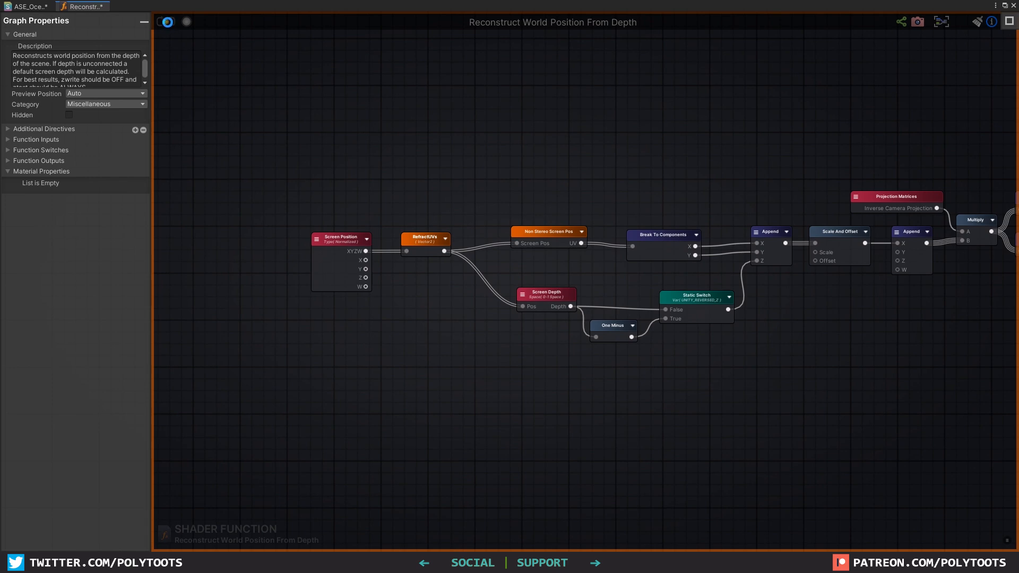
Step: Close the function graph and connect the _refractUV Get Local Var to the RefractUVs input of Reconstruct World Position From Depth
right_click(101, 6)
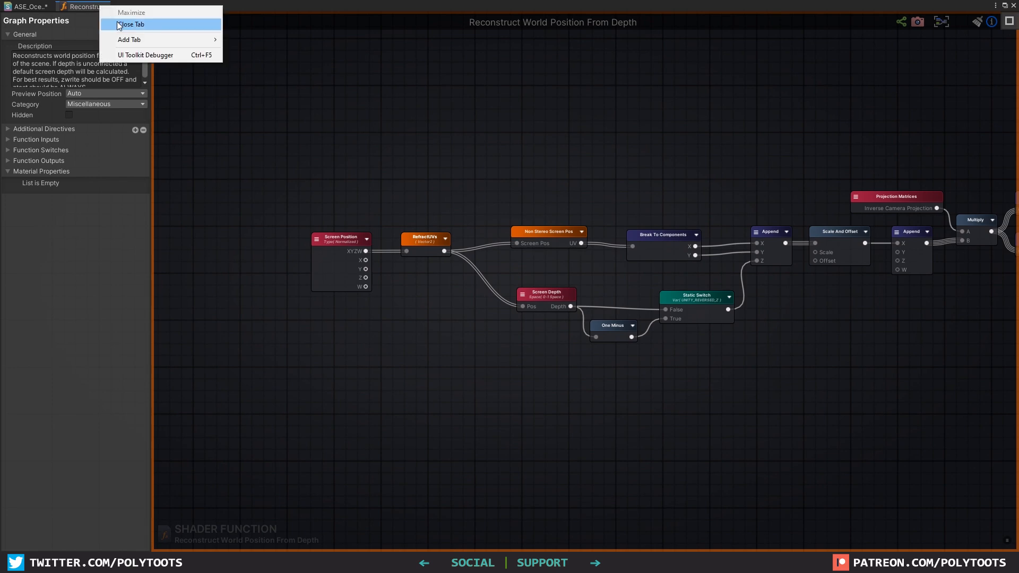
click(117, 25)
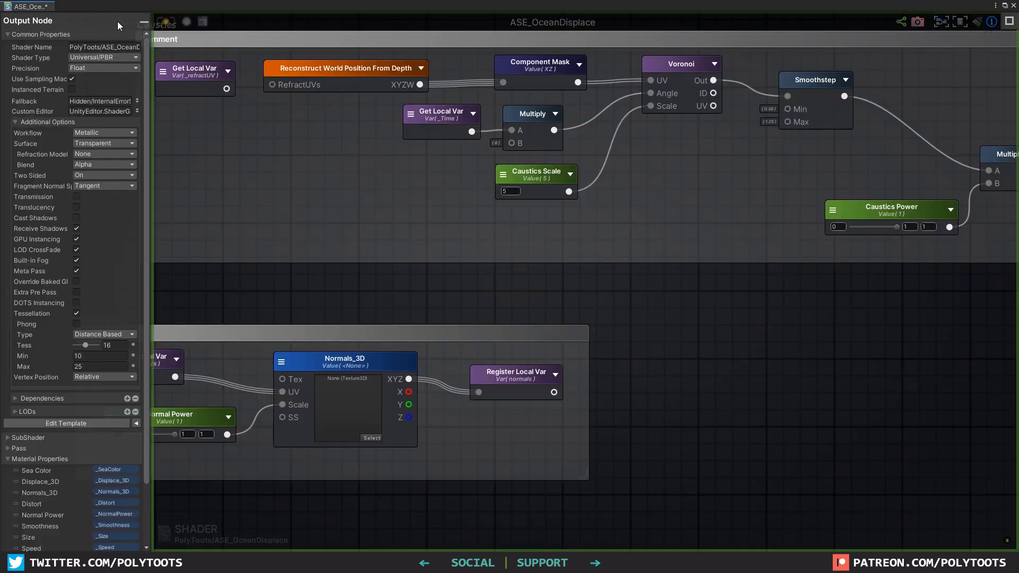
click(1004, 6)
click(476, 148)
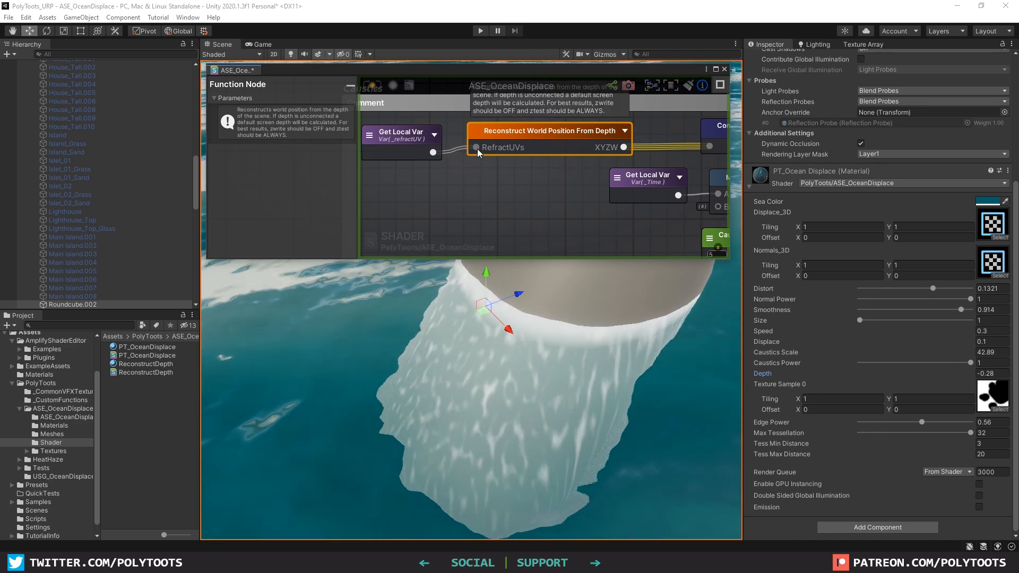
click(525, 180)
Step: Examine the Caustics Scale property and the Voronoi node's settings in the Caustics group
scroll(495, 160, down, 5)
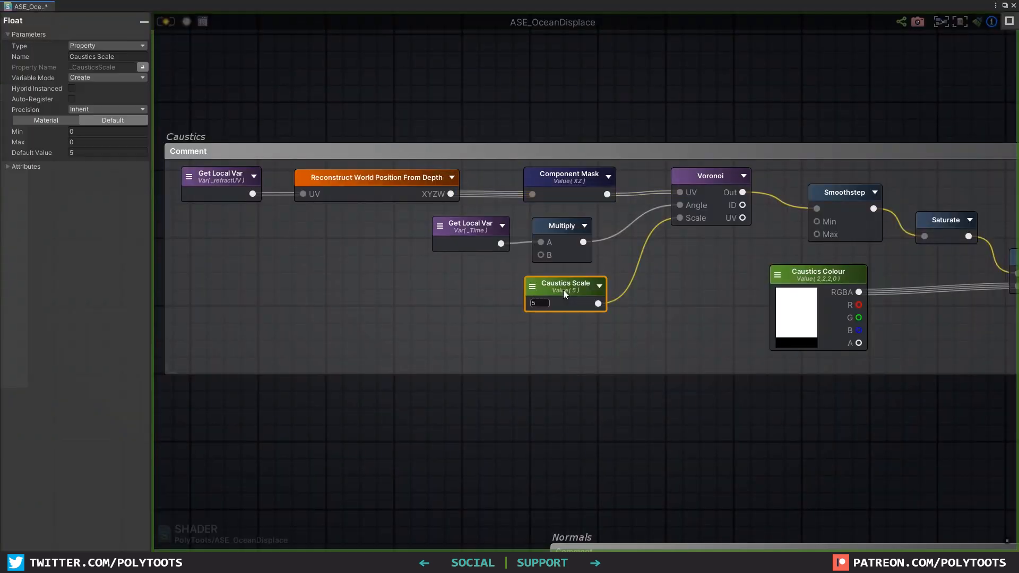
drag(565, 293, 569, 294)
click(711, 183)
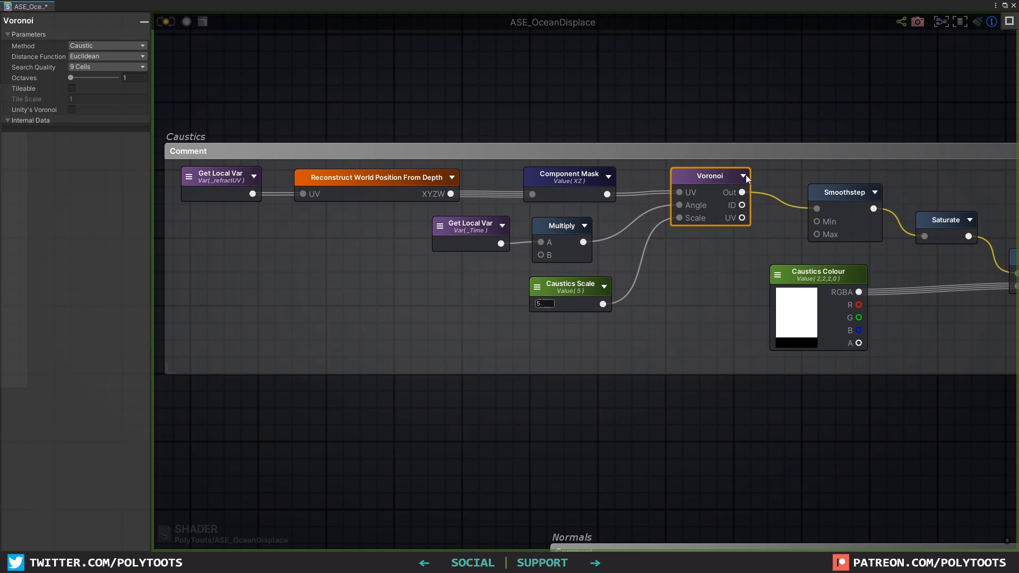
Step: Show the Voronoi node's preview and feed its UV input from a new Texture Coordinates node
click(744, 176)
middle_drag(727, 206, 584, 190)
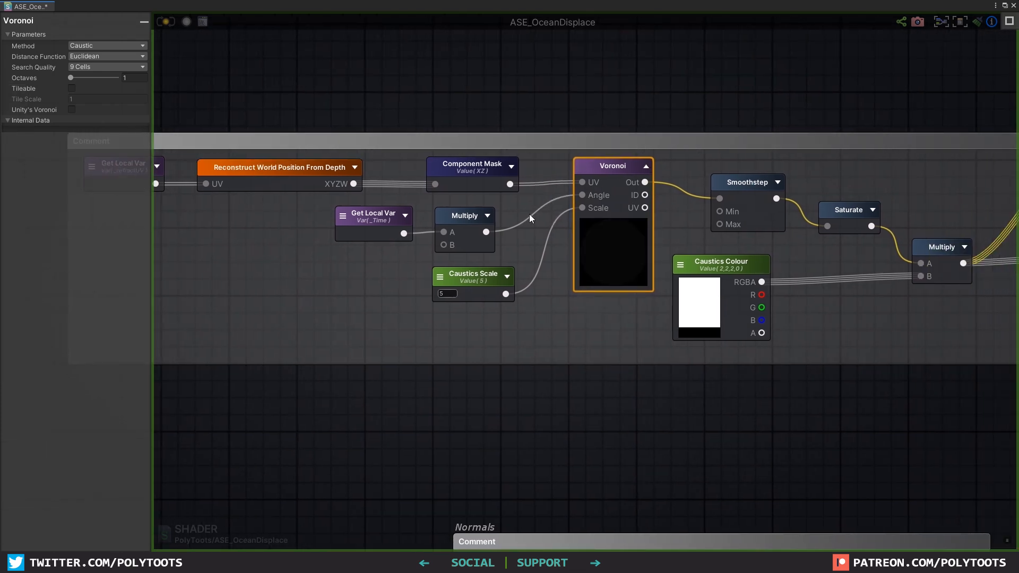
click(351, 290)
drag(386, 295, 583, 181)
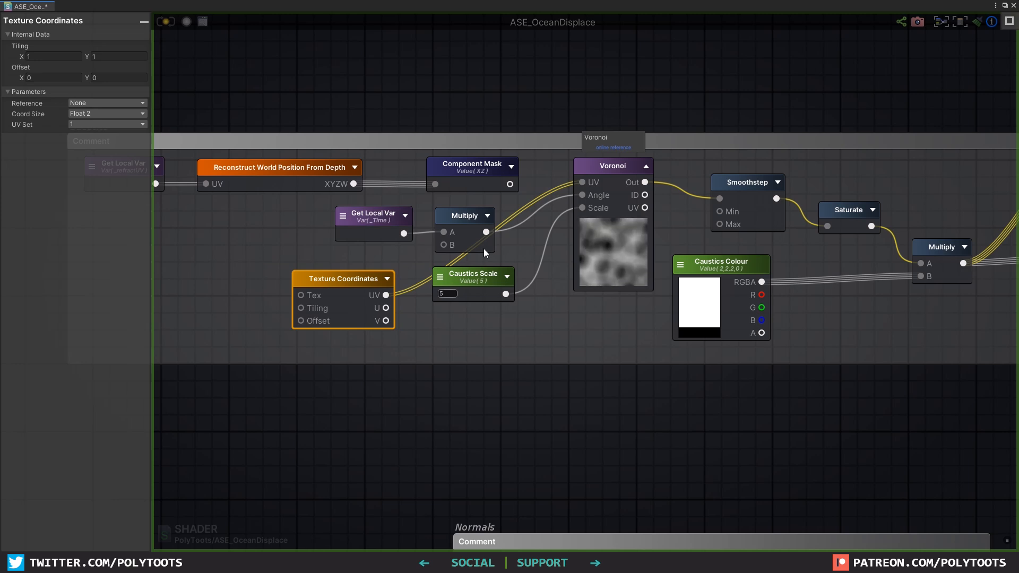
Step: Add a Texture Coordinates node in the Caustics group and connect its UV output to the Voronoi node's UV input
drag(365, 279, 349, 285)
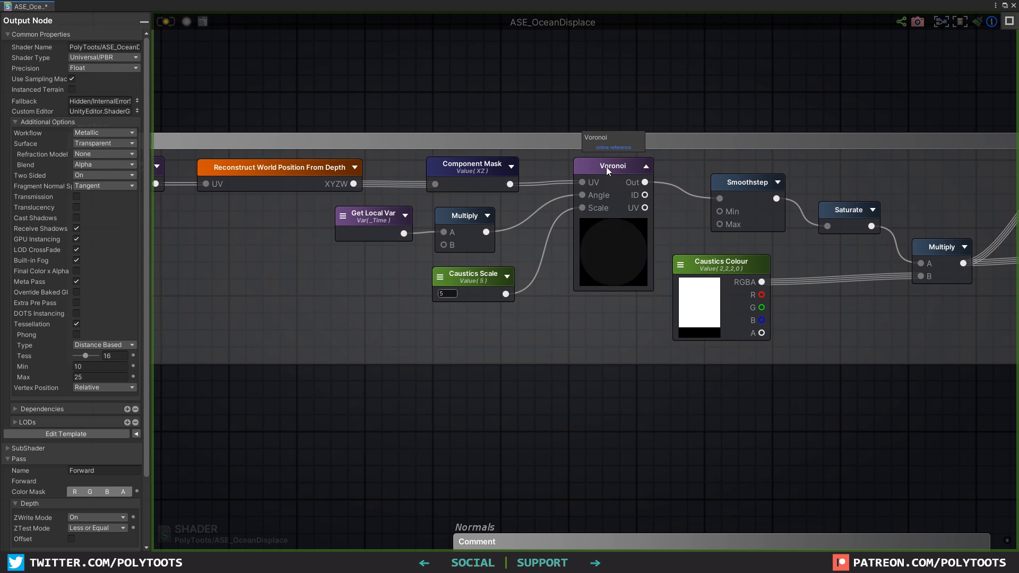
click(605, 167)
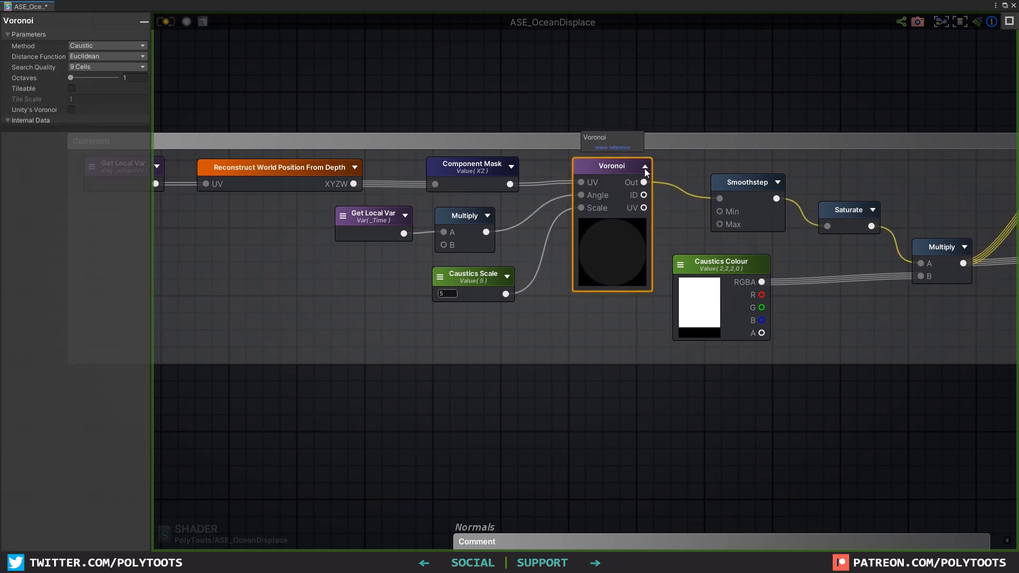
click(356, 298)
key(u)
click(333, 288)
drag(381, 299, 325, 297)
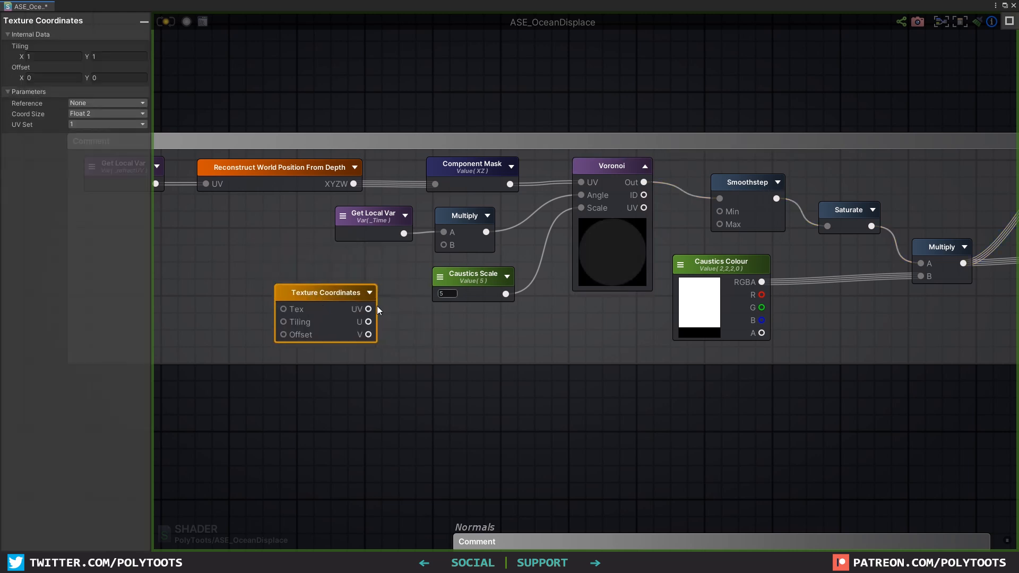
drag(570, 208, 584, 181)
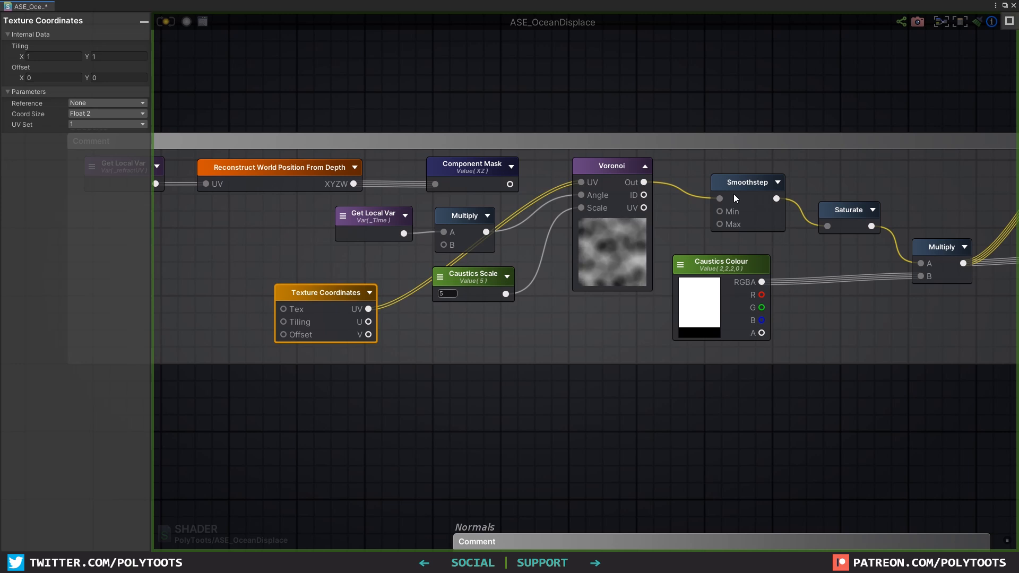
Step: Preview the Smoothstep node's output and examine its Min and Max settings, leaving the preview collapsed
click(777, 183)
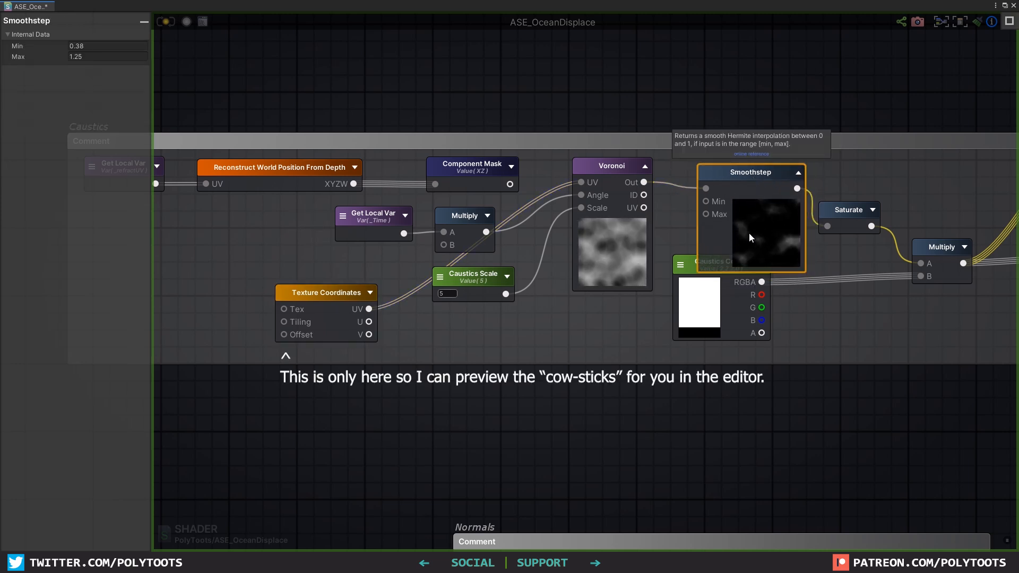
drag(737, 184, 732, 184)
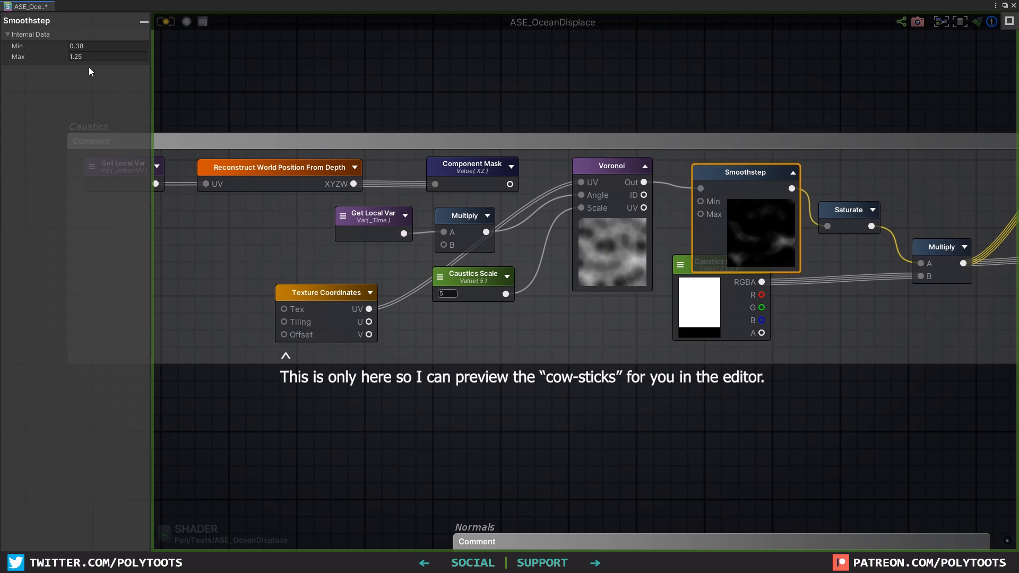
click(85, 56)
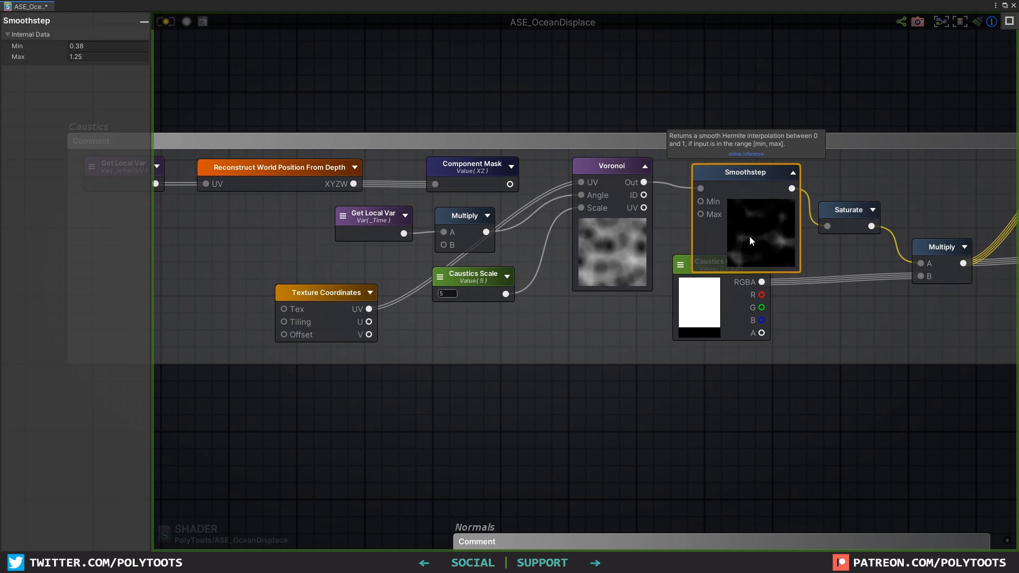
click(792, 173)
drag(735, 175, 736, 177)
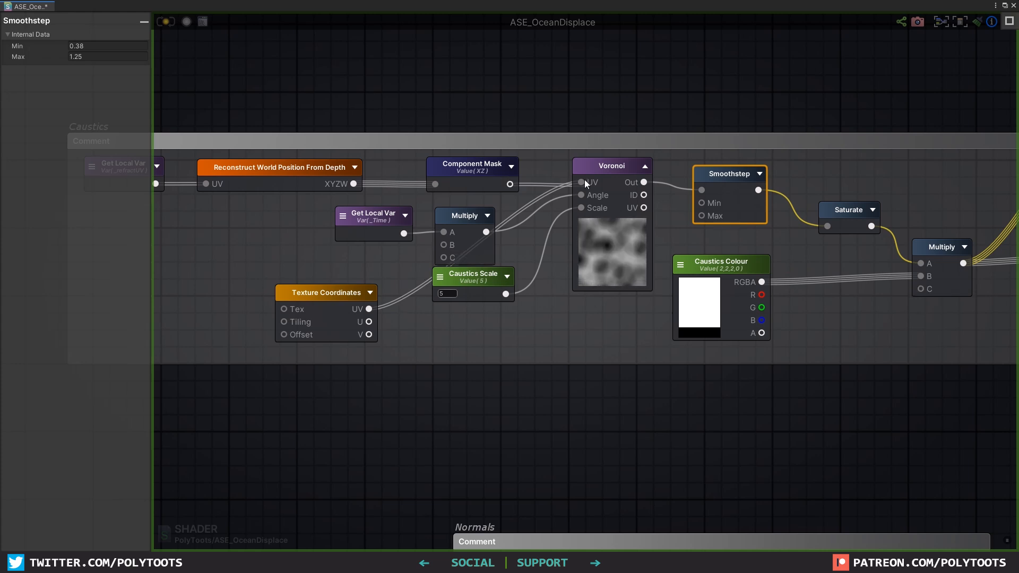
Step: Reconnect the Component Mask to the Voronoi node's UV input and delete the Texture Coordinates node
click(345, 293)
key(Delete)
Step: Reposition the Caustics Colour node beneath the Smoothstep node and update the shader
drag(715, 271, 743, 268)
middle_drag(761, 273, 493, 264)
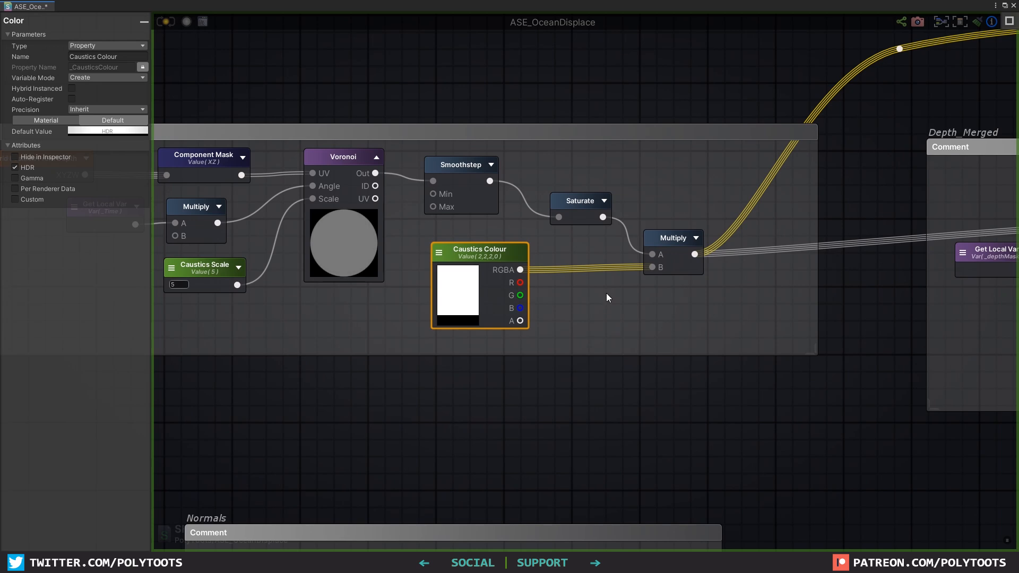
click(696, 306)
drag(491, 256, 511, 260)
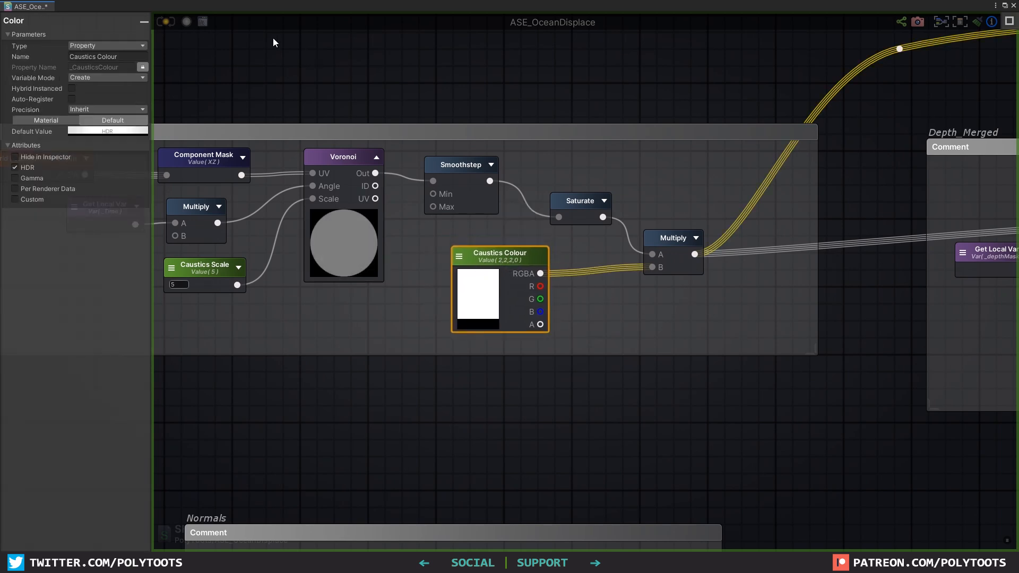
click(165, 22)
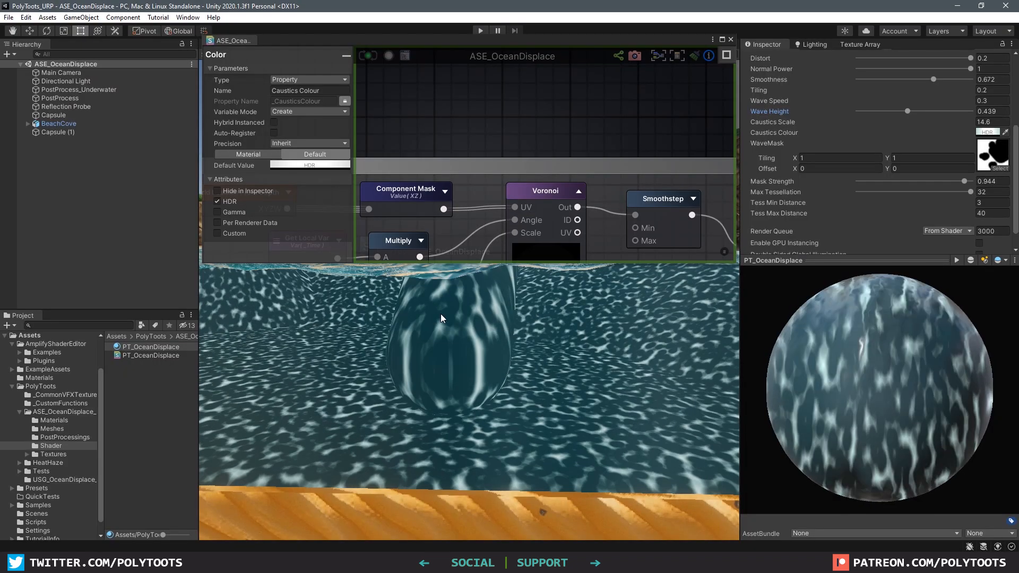
Step: Examine the caustics in the scene around the capsule, both below and above the water surface
middle_drag(453, 312, 487, 316)
alt+drag(487, 317, 505, 402)
middle_drag(505, 402, 570, 378)
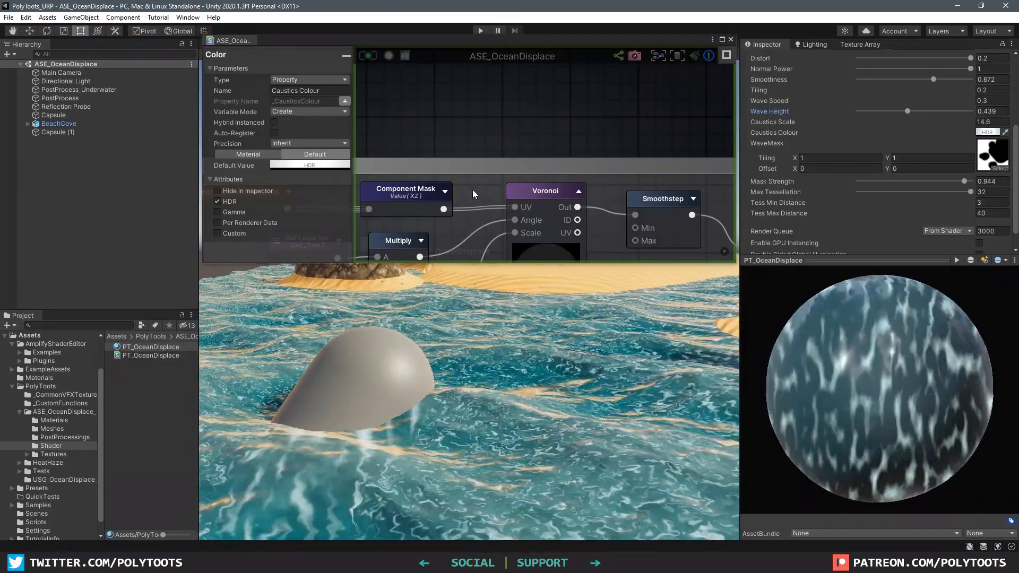
Step: Return to the maximized shader graph and locate the _depthMask Register Local Var beside the Caustics group
scroll(617, 212, down, 5)
key(shift+space)
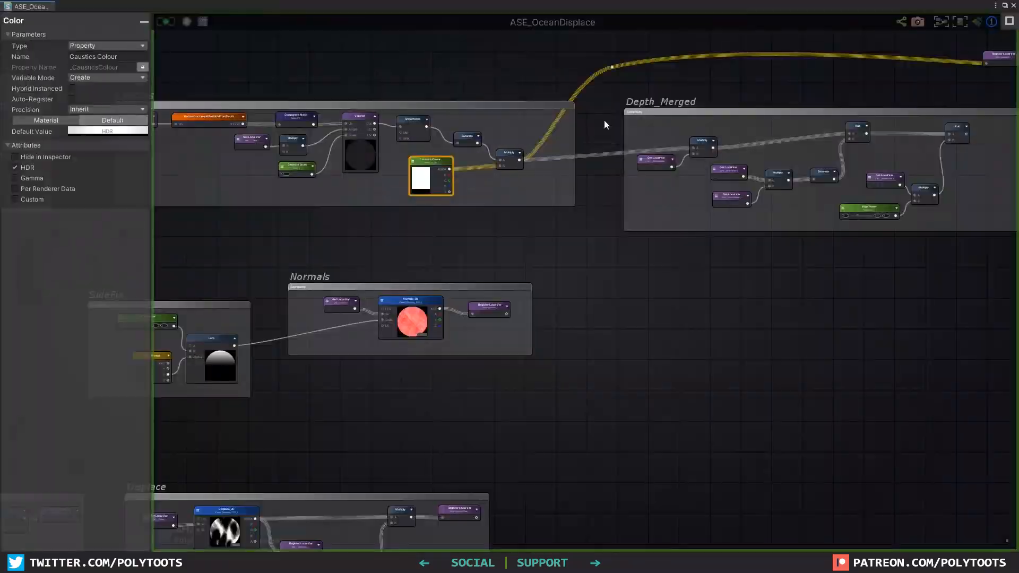
scroll(556, 220, down, 3)
middle_drag(446, 224, 635, 238)
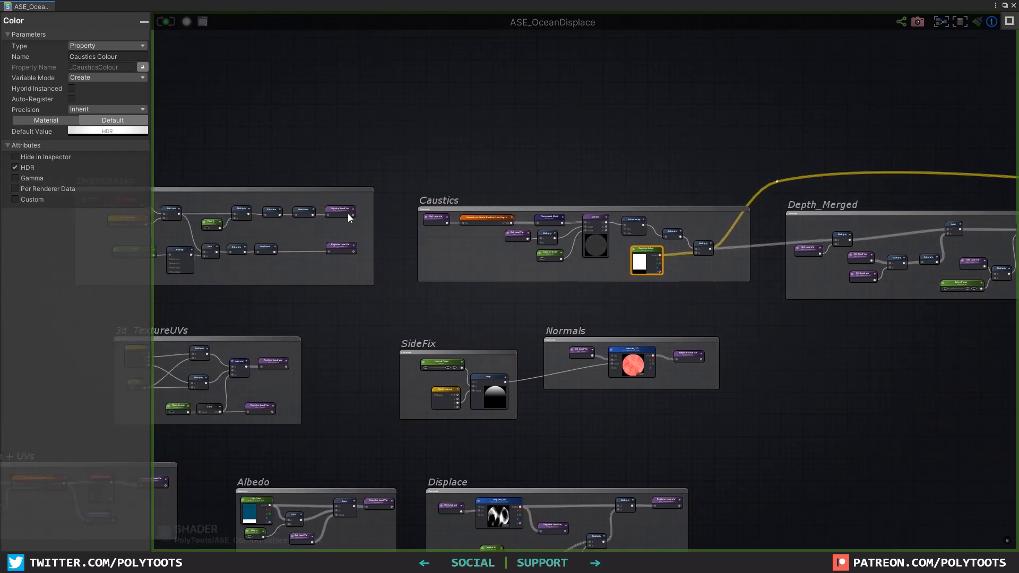
click(342, 208)
scroll(334, 234, up, 5)
click(351, 278)
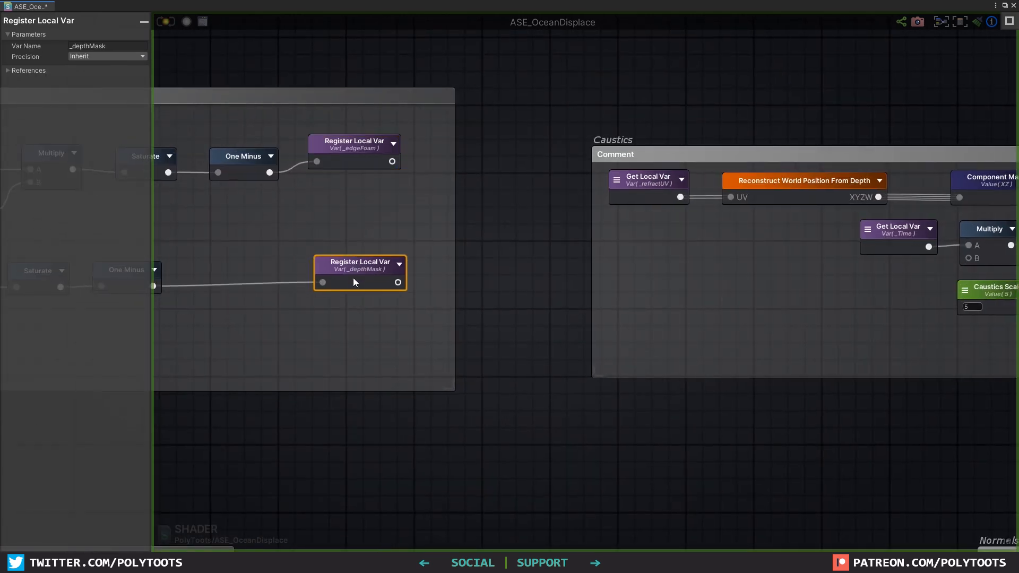
Step: Examine how the Depth_Merged group multiplies the caustics output by the _depthMask local variable
middle_drag(771, 212, 407, 238)
middle_drag(775, 239, 460, 228)
scroll(651, 255, down, 6)
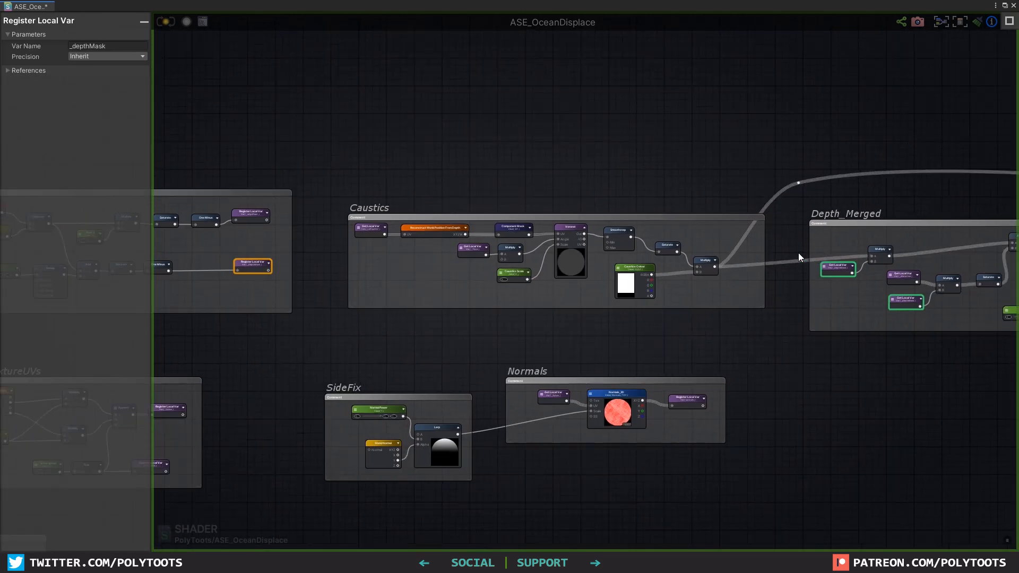
scroll(828, 256, up, 1)
middle_drag(830, 255, 567, 253)
scroll(566, 253, up, 3)
click(596, 285)
click(674, 233)
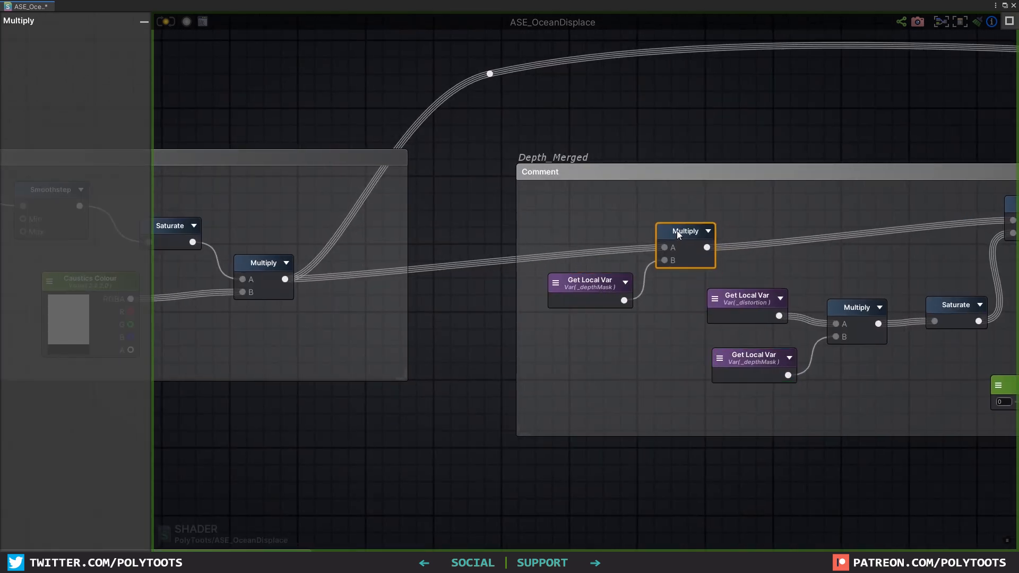
middle_drag(476, 281, 692, 286)
middle_drag(781, 268, 514, 270)
click(534, 301)
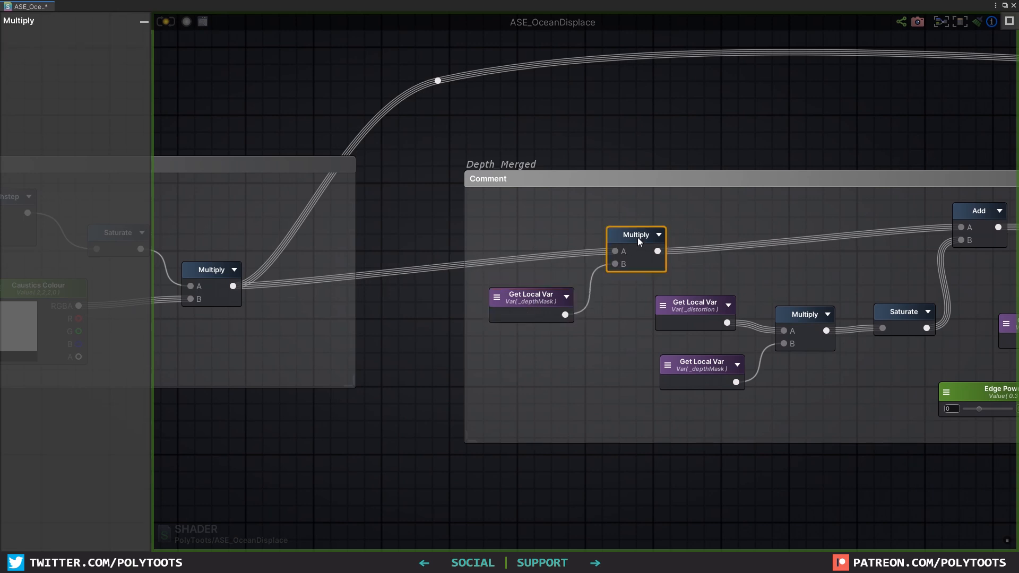
Step: Connect the Depth_Merged caustics Multiply output to the emission Register Local Var and update the shader
scroll(530, 260, down, 4)
click(737, 174)
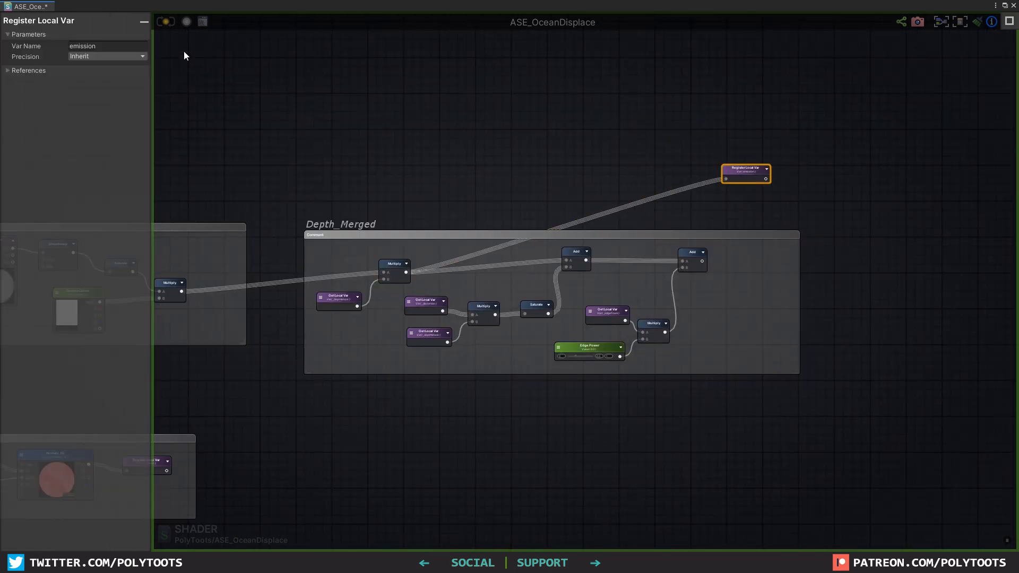
click(169, 23)
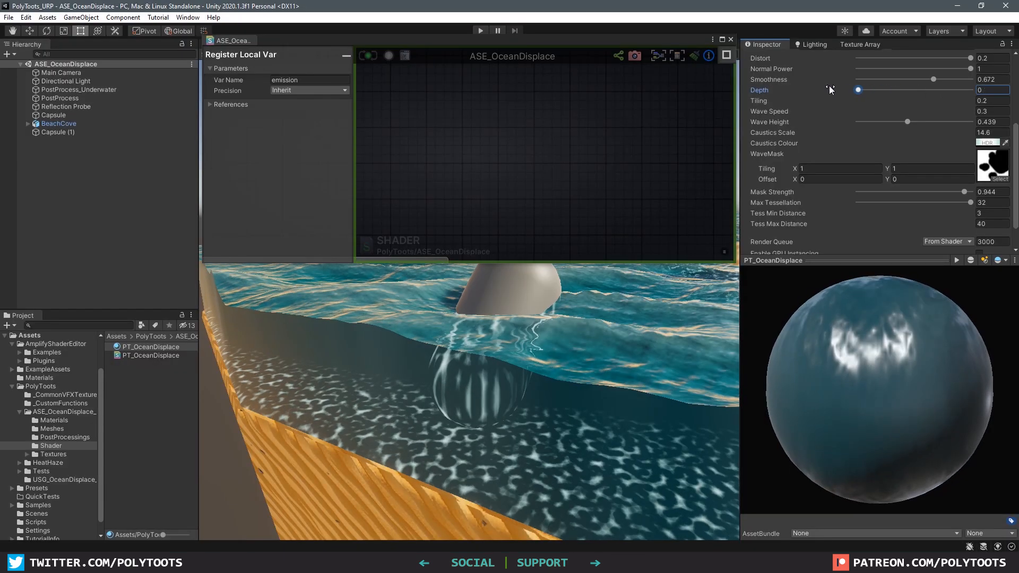
Step: Set the ocean material's Depth to 0.561 and examine how the masked caustics fade around the islands
drag(963, 90, 902, 85)
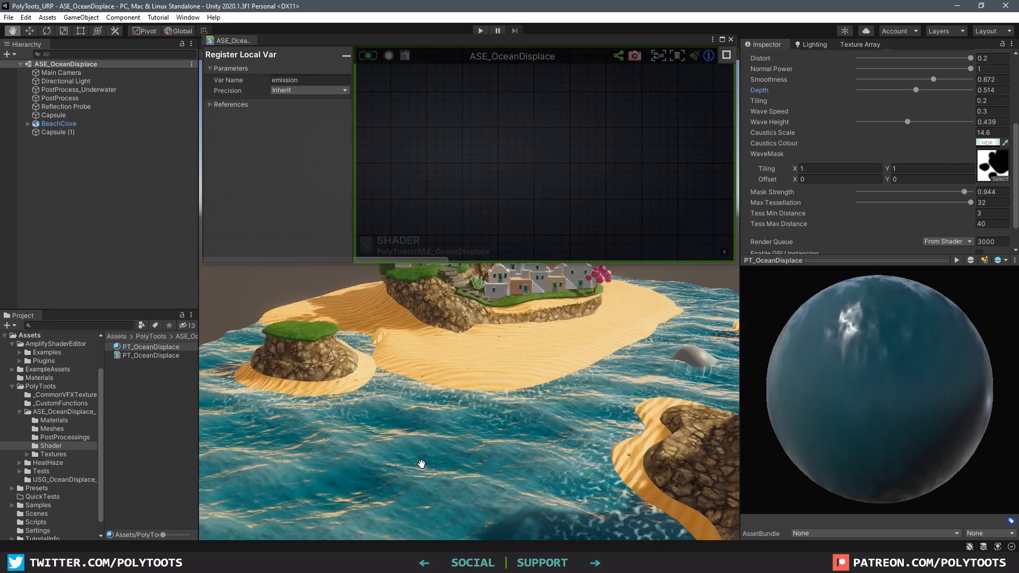
middle_drag(421, 464, 387, 456)
alt+drag(387, 456, 548, 444)
middle_drag(548, 444, 560, 413)
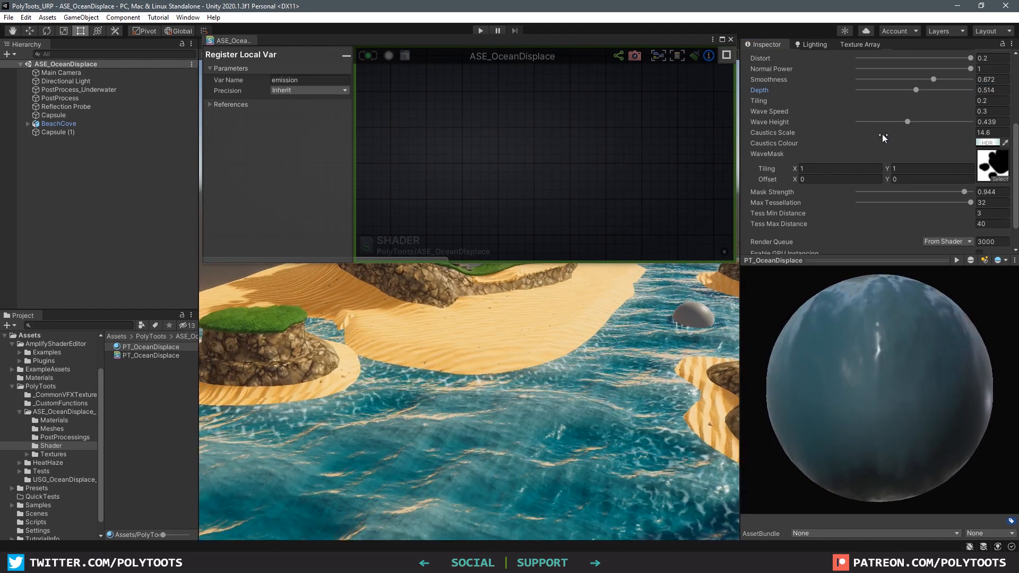
drag(915, 90, 860, 91)
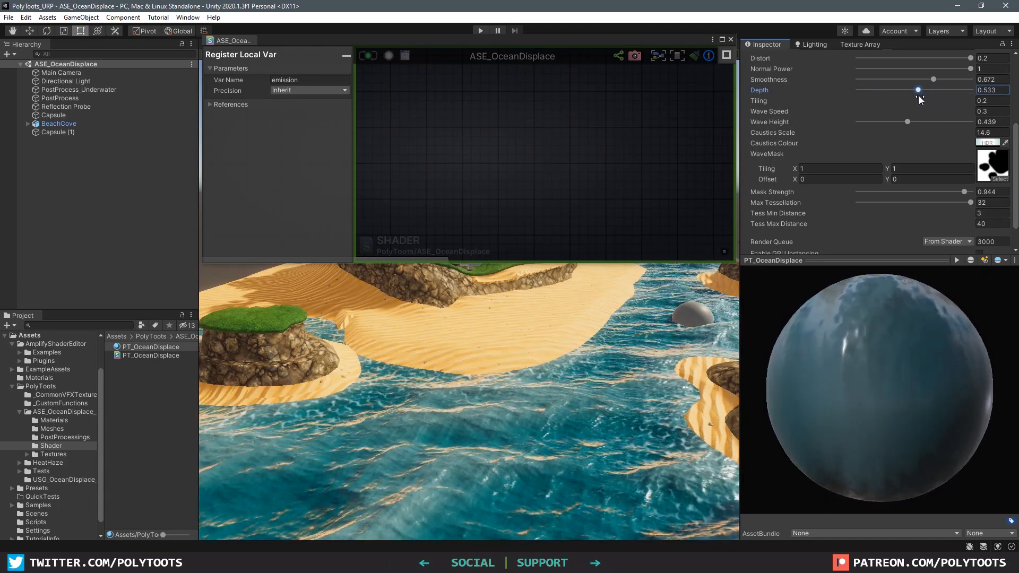
alt+drag(479, 444, 506, 405)
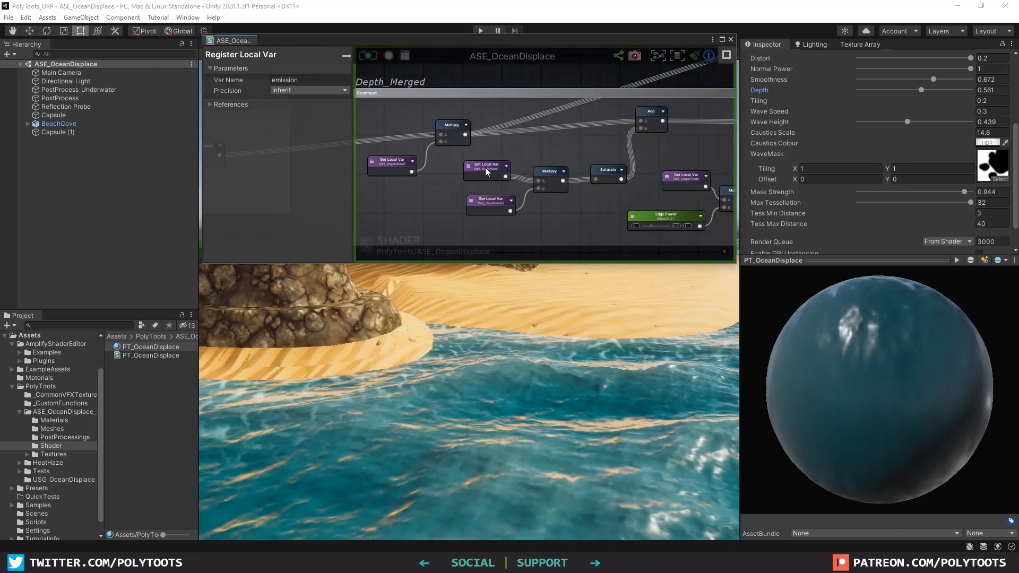
Step: Examine how Depth_Merged multiplies _distortion by _depthMask, saturates the result and adds it to the masked caustics
click(486, 167)
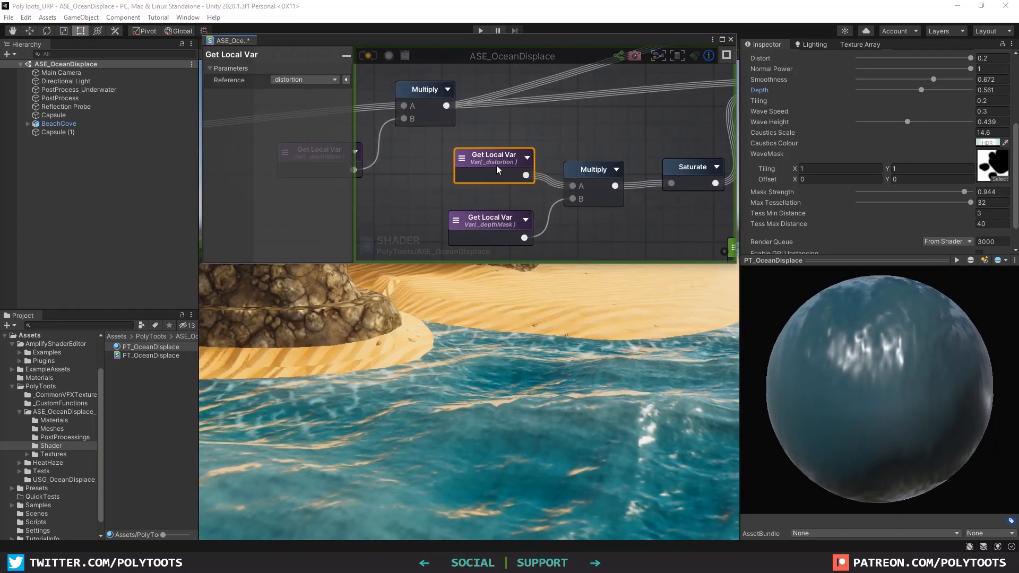
click(722, 40)
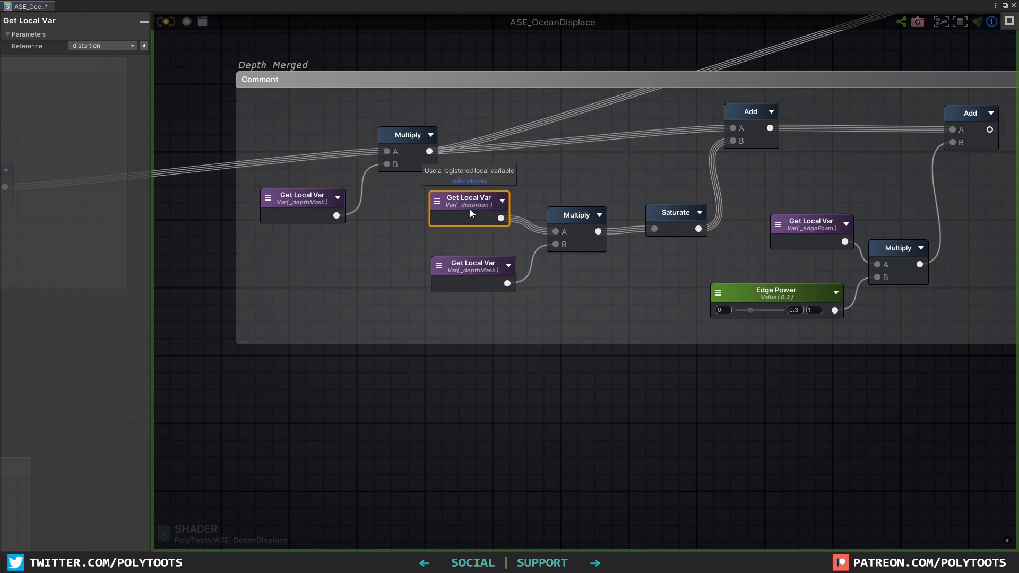
click(472, 266)
middle_drag(698, 215, 524, 240)
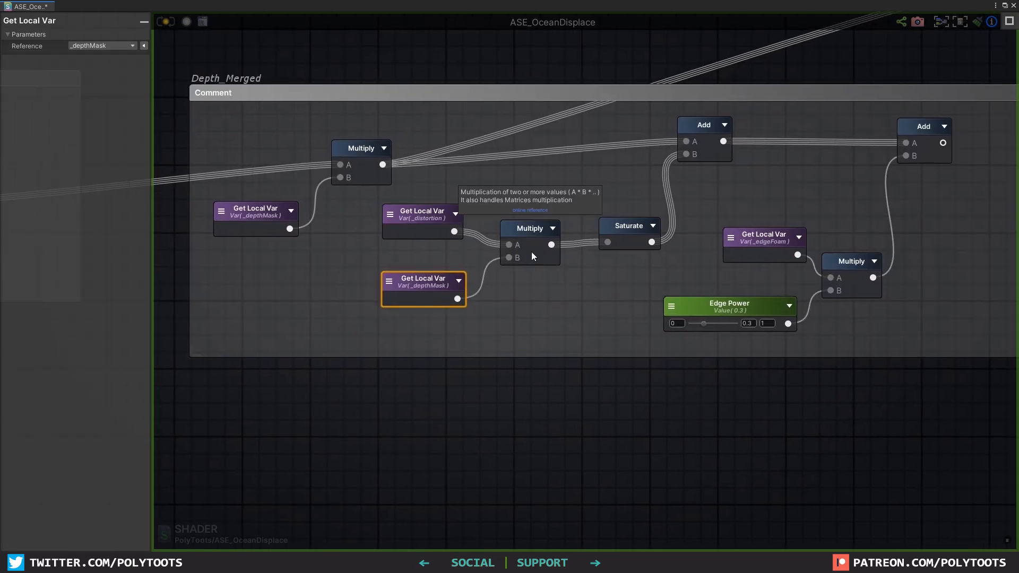
drag(625, 230, 622, 232)
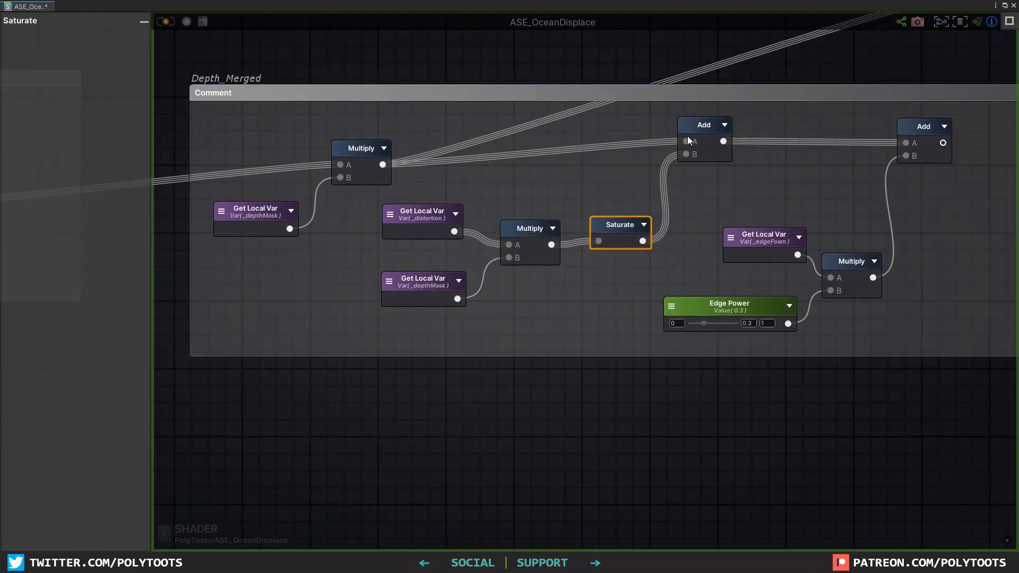
middle_drag(787, 152, 557, 200)
scroll(556, 199, down, 2)
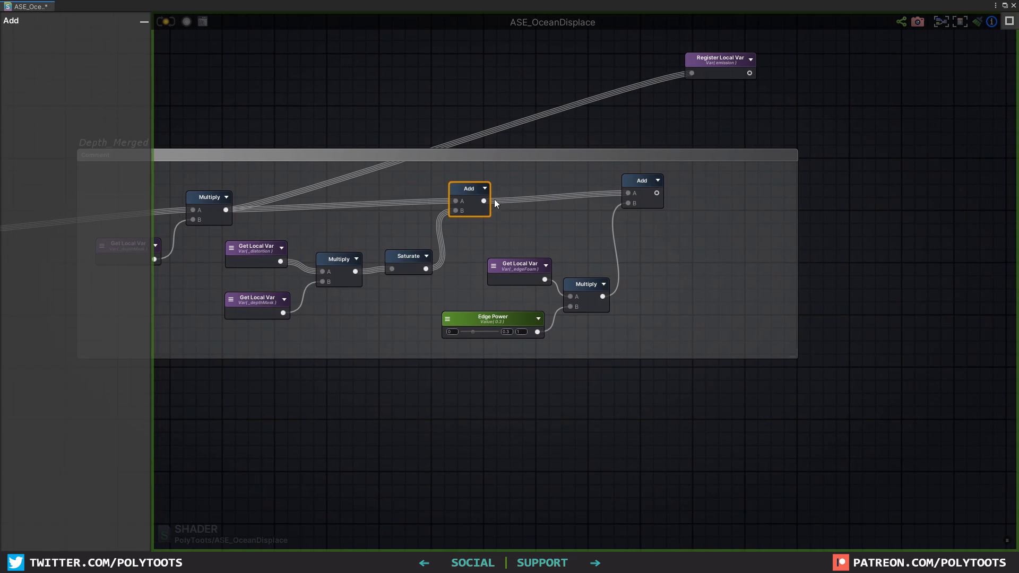
Step: Connect the first Depth_Merged Add output to the emission Register Local Var and update the shader
drag(483, 200, 691, 74)
middle_drag(436, 201, 622, 179)
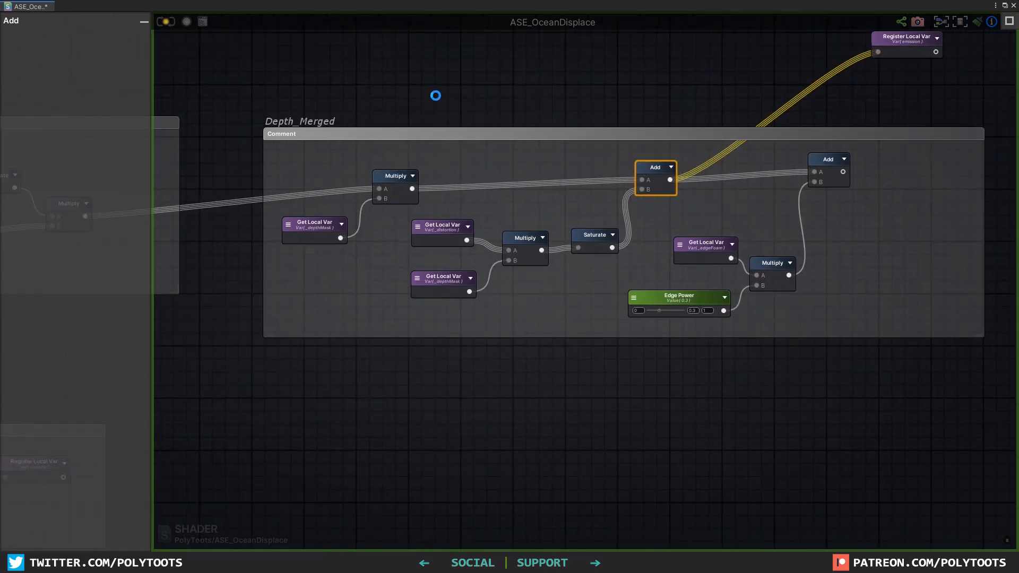
click(1004, 5)
Step: Try a Depth of 0.33 on the ocean material at the shoreline, and settle on 0.557
right_drag(523, 379, 496, 399)
alt+drag(496, 399, 464, 432)
scroll(463, 384, up, 5)
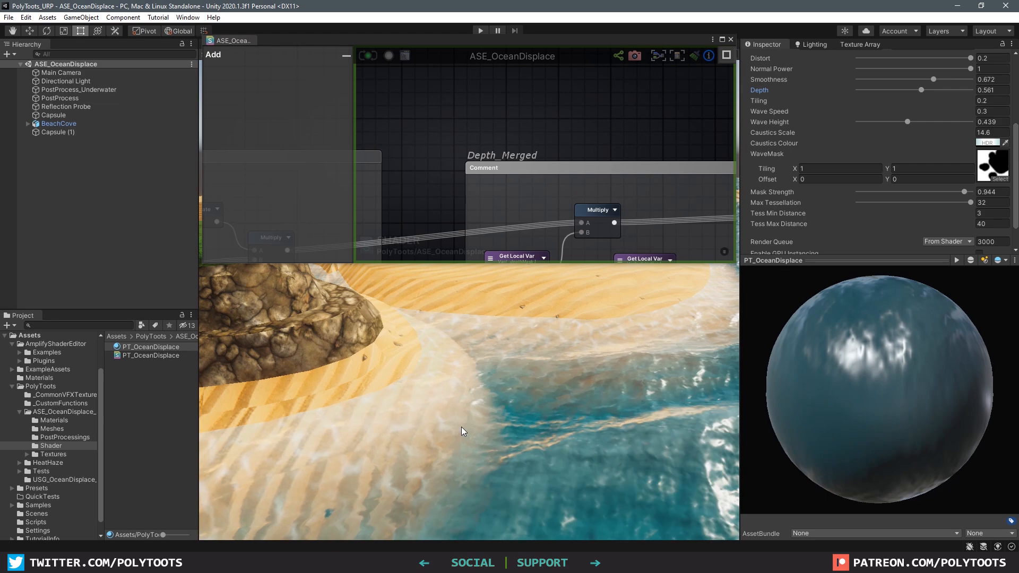
drag(923, 89, 891, 103)
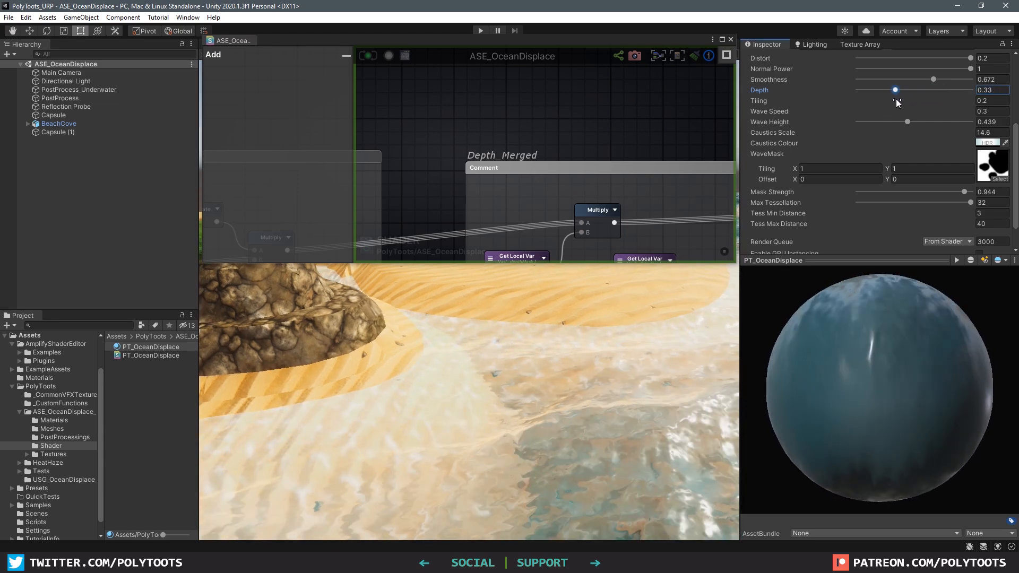
middle_drag(545, 438, 521, 404)
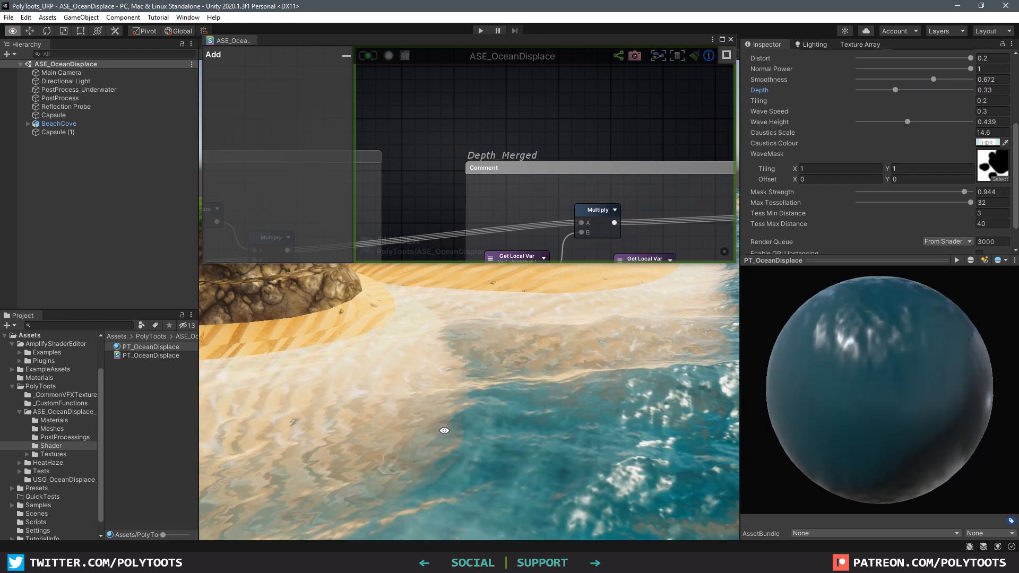
alt+drag(444, 430, 493, 340)
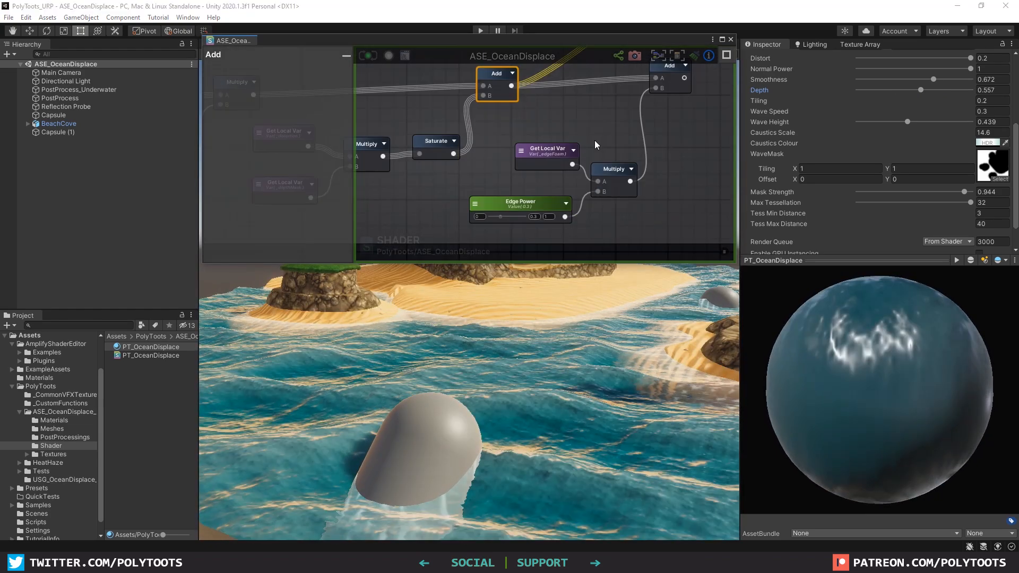
Step: Trace the _edgeFoam Get Local Var back to its Register Local Var in the DepthMasks group and examine the nodes feeding it
click(536, 155)
double_click(529, 155)
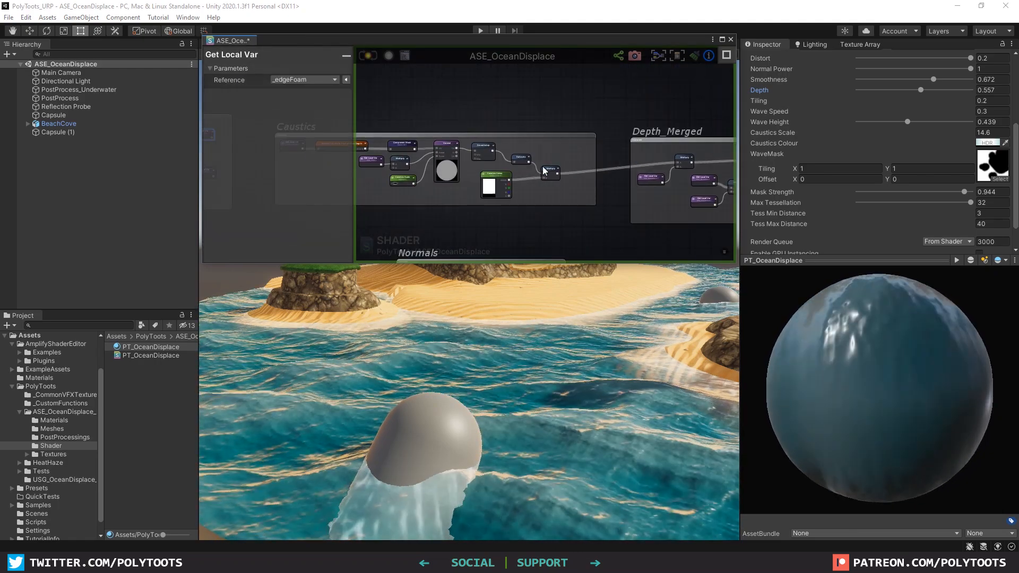
middle_drag(383, 136, 635, 150)
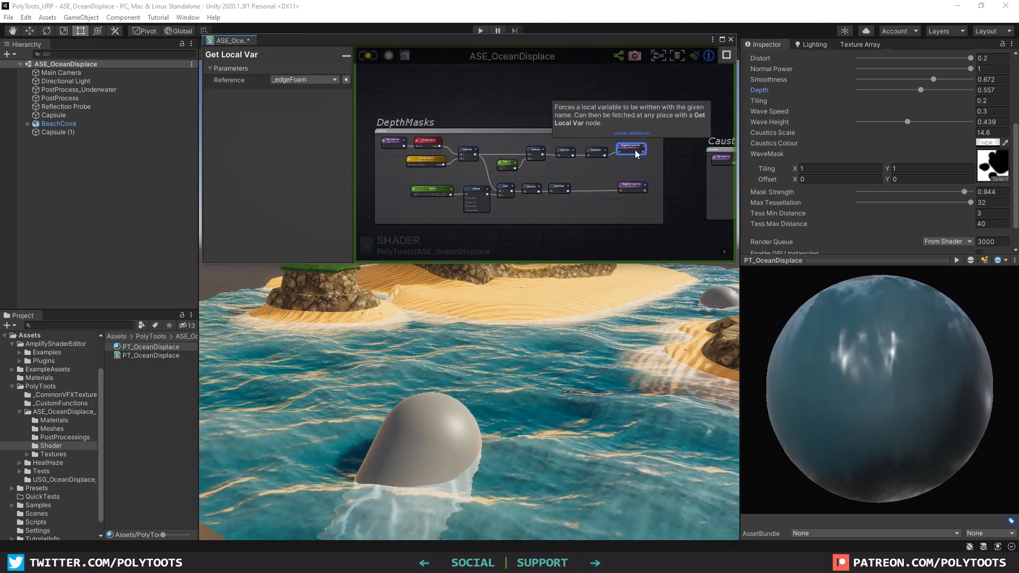
click(633, 152)
scroll(634, 154, up, 5)
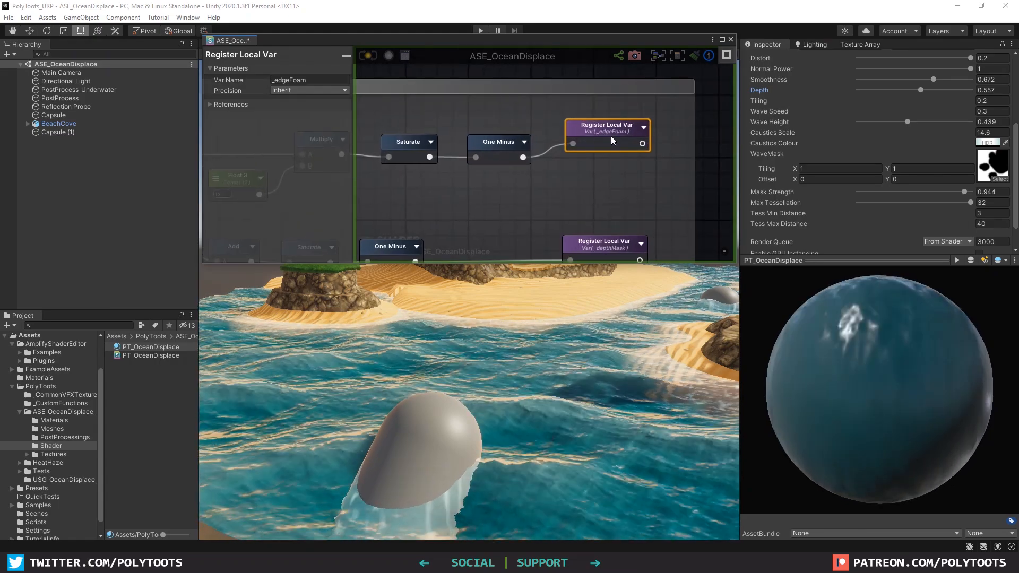
middle_drag(652, 153, 303, 144)
scroll(514, 153, down, 5)
Step: Move the emission Register Local Var beside the final Depth_Merged Add, feed it from that Add to include the edge foam, and update the shader
click(726, 53)
middle_drag(530, 129, 746, 197)
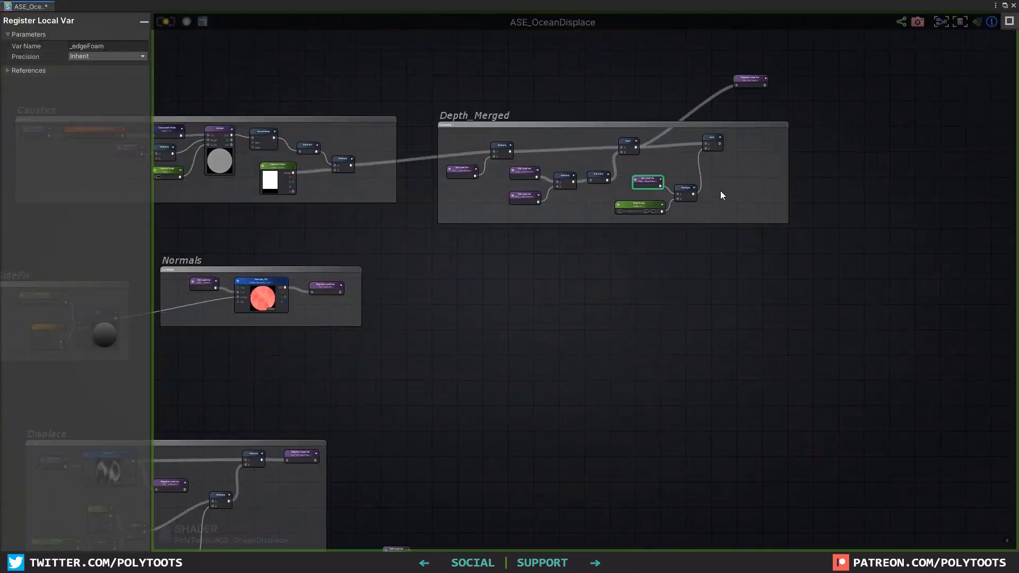
scroll(709, 159, up, 3)
click(717, 104)
scroll(721, 115, down, 5)
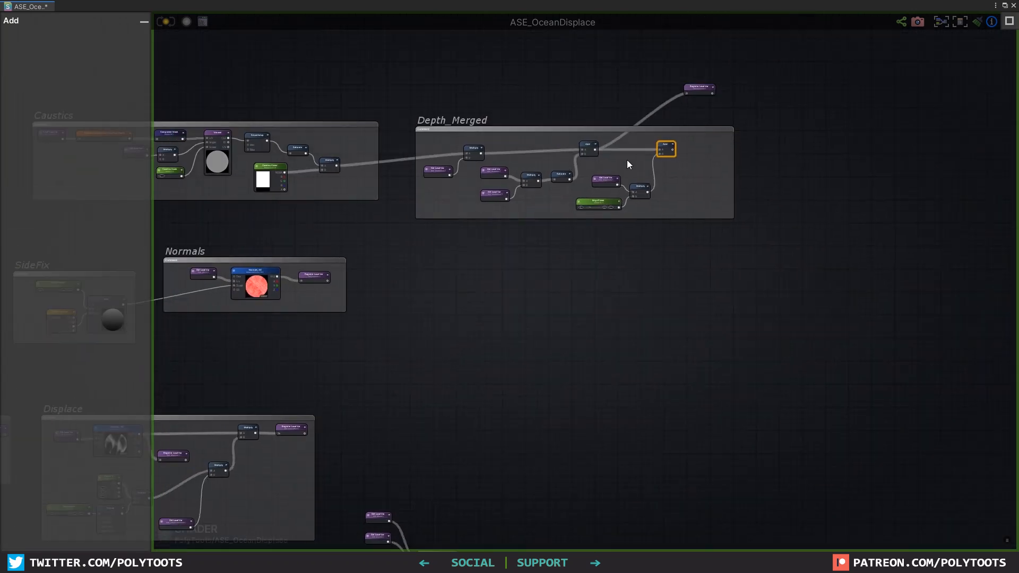
scroll(671, 154, up, 5)
drag(661, 200, 850, 221)
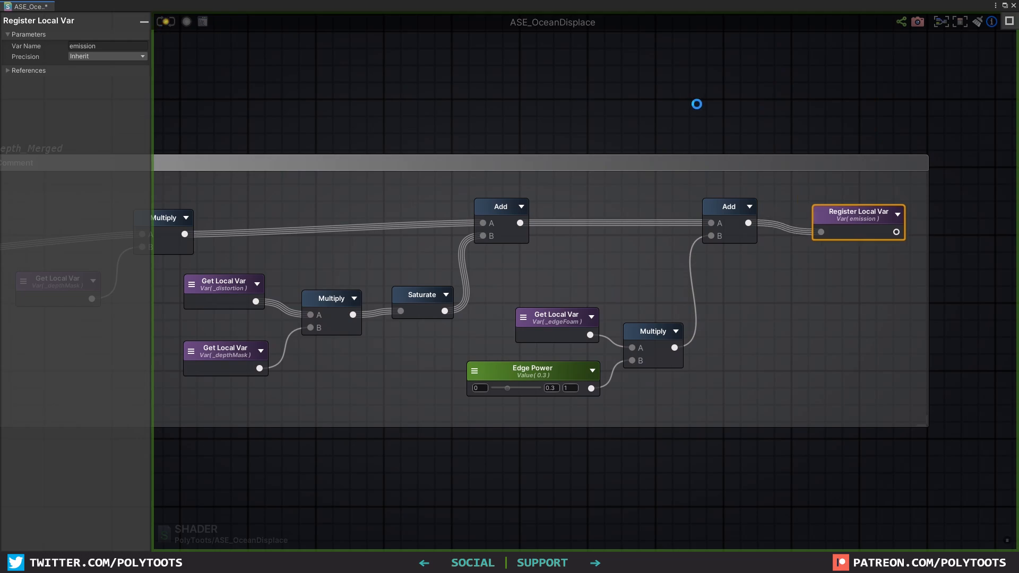
click(1005, 7)
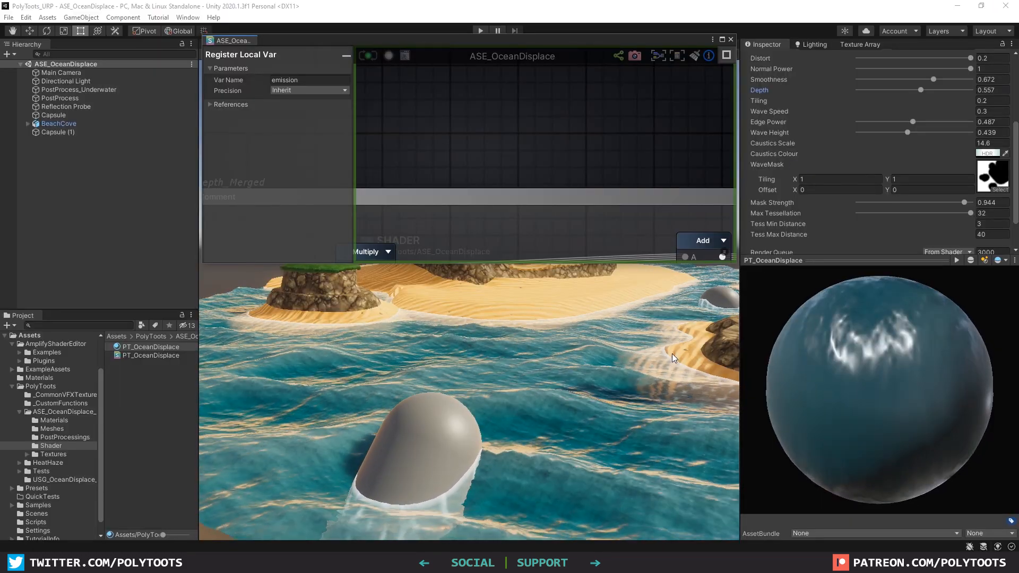
Step: Examine the edge foam around the capsule, along the island shorelines and at the waterline
middle_drag(677, 344, 694, 320)
scroll(690, 326, up, 2)
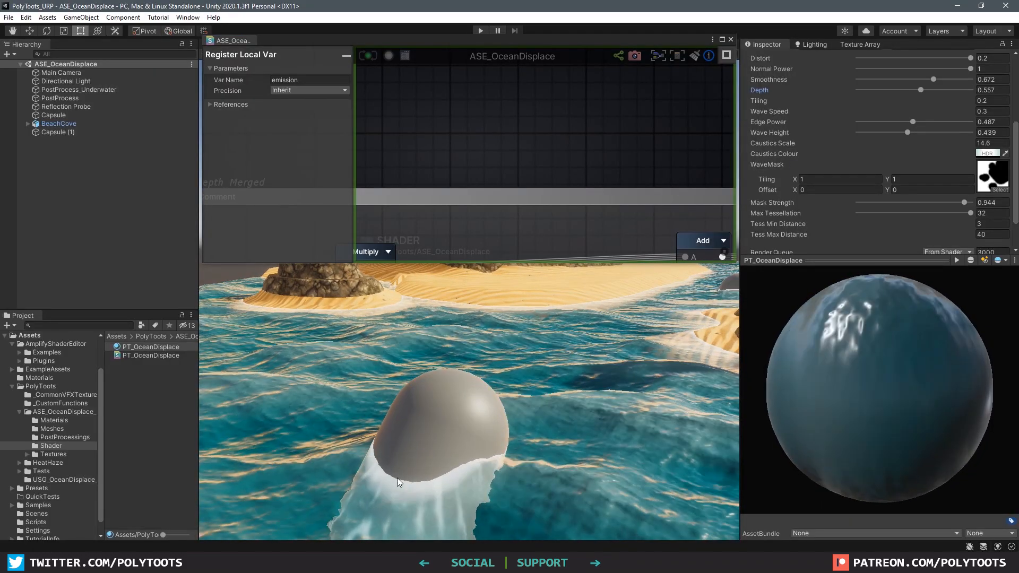
middle_drag(698, 378, 563, 406)
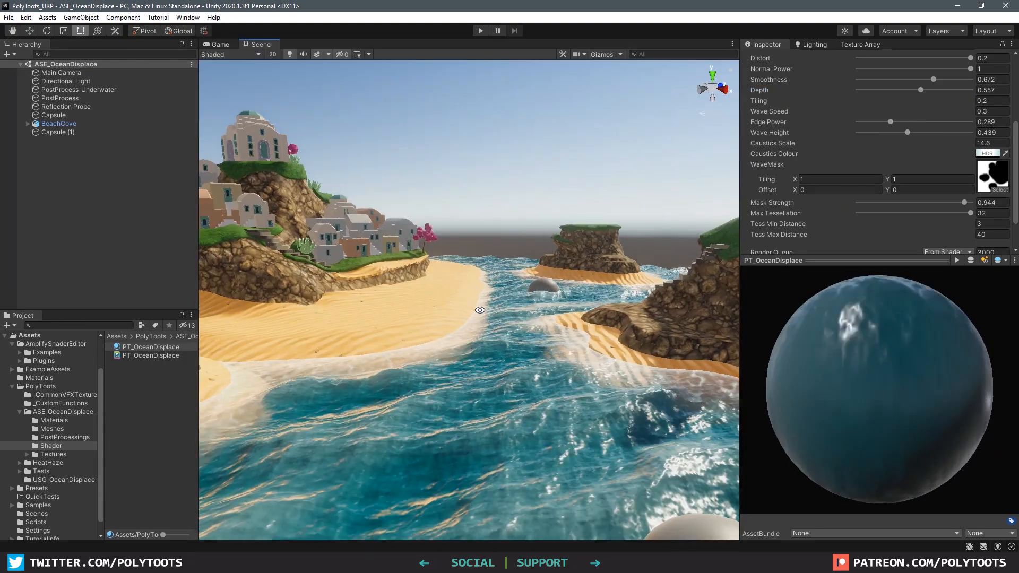
key(q)
right_drag(480, 310, 586, 315)
alt+drag(586, 315, 525, 348)
alt+right_drag(525, 347, 507, 325)
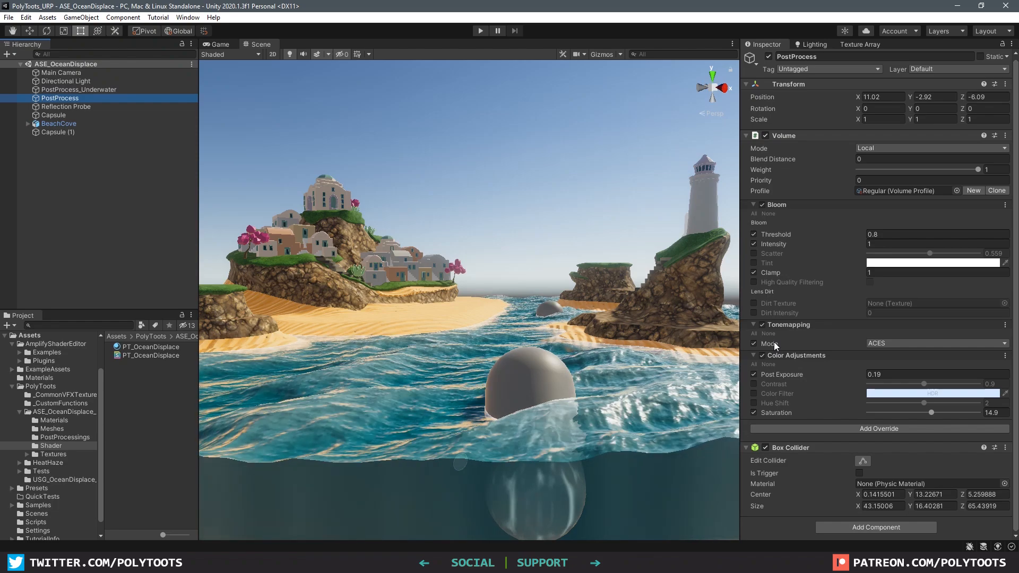
Step: Compare the scene with and without Tonemapping and Bloom on the PostProcess volume, leaving both enabled
click(762, 325)
click(762, 325)
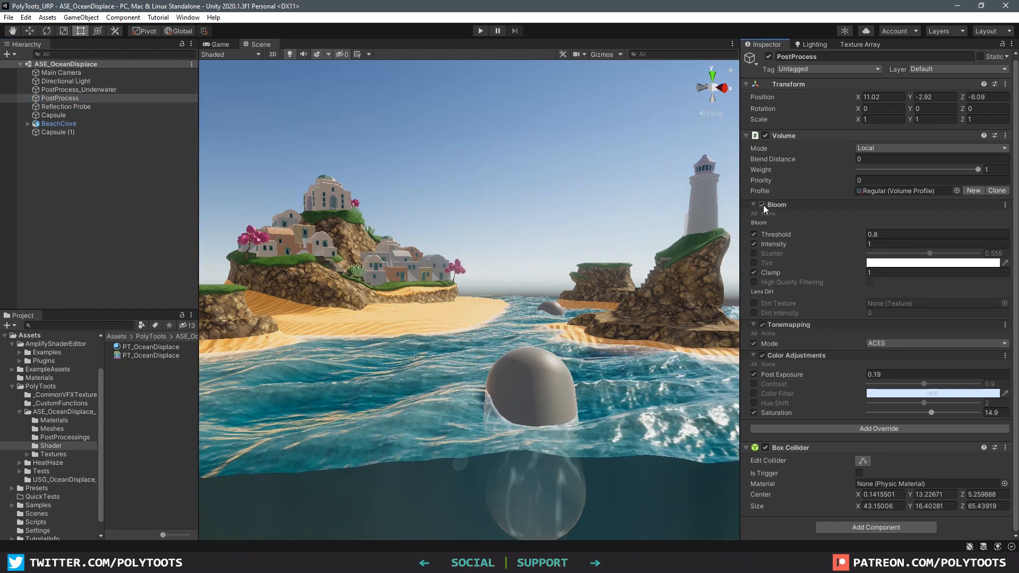
click(763, 205)
click(763, 205)
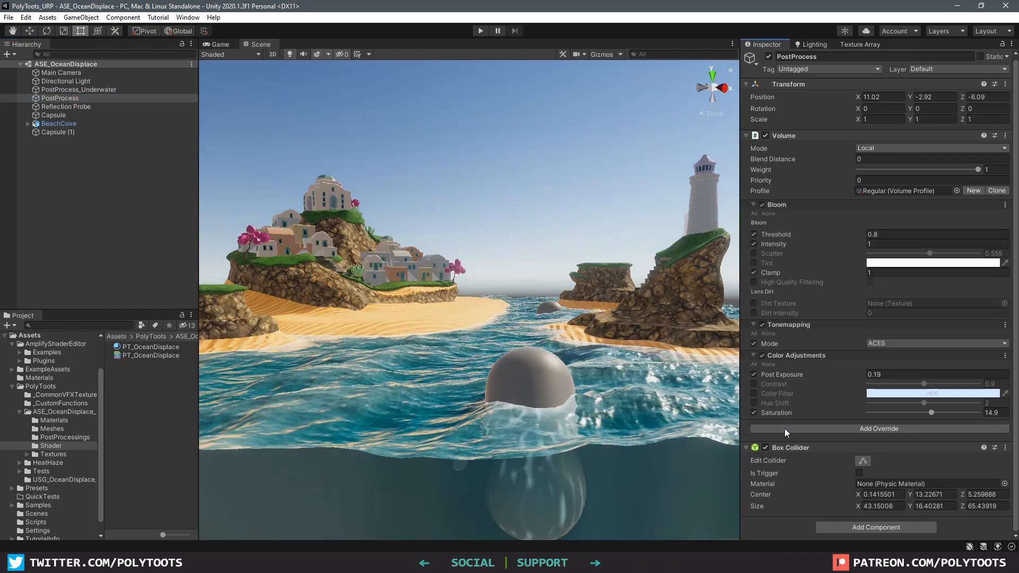
Step: Show the PostProcess volume's box collider for editing and examine how it surrounds the scene above the water
click(861, 461)
scroll(603, 272, down, 5)
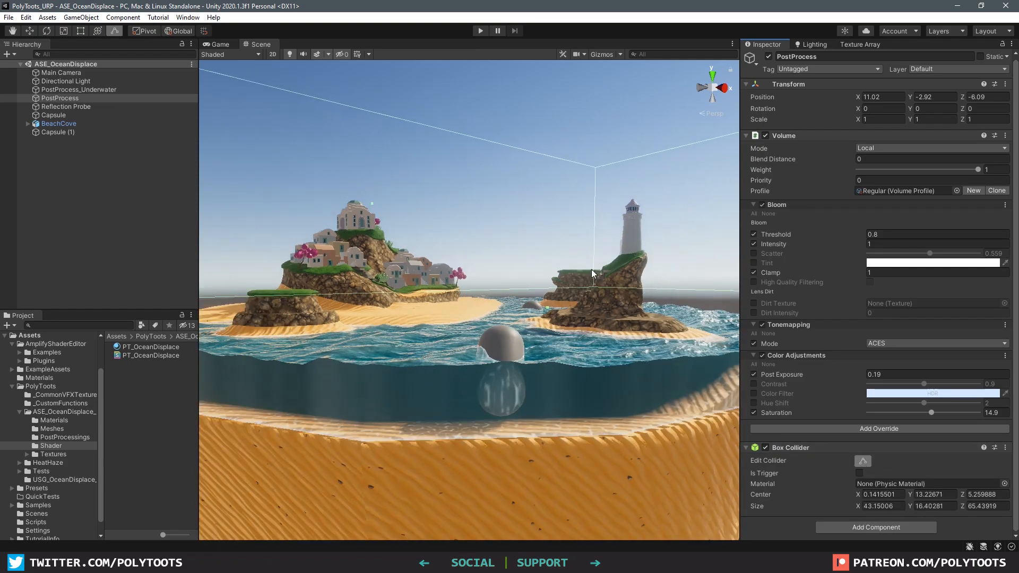
scroll(602, 272, down, 5)
alt+drag(602, 272, 477, 282)
alt+right_drag(476, 283, 504, 289)
alt+drag(504, 289, 523, 303)
alt+right_drag(522, 303, 705, 317)
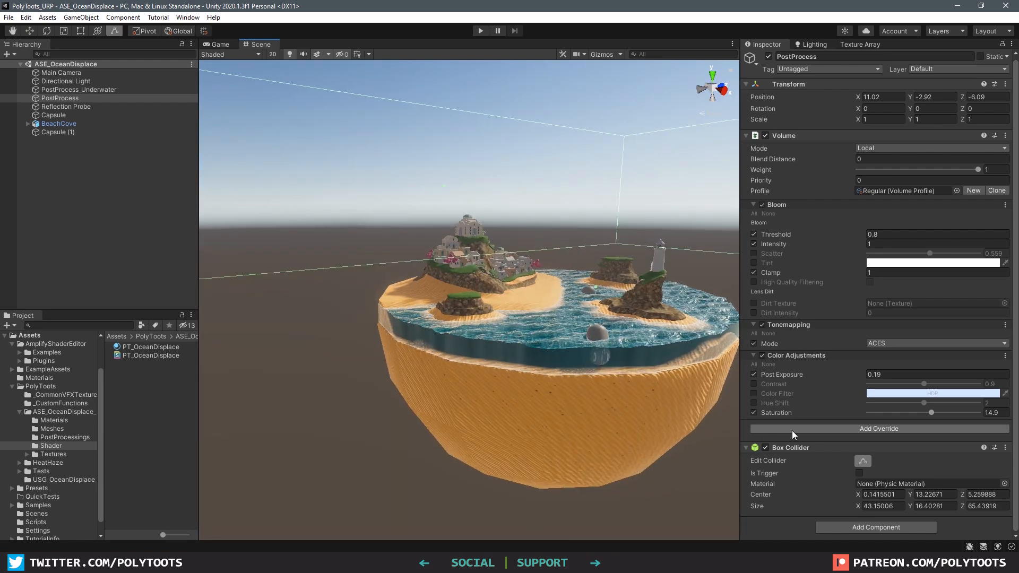
middle_drag(550, 243, 484, 242)
scroll(484, 242, up, 3)
scroll(484, 241, up, 3)
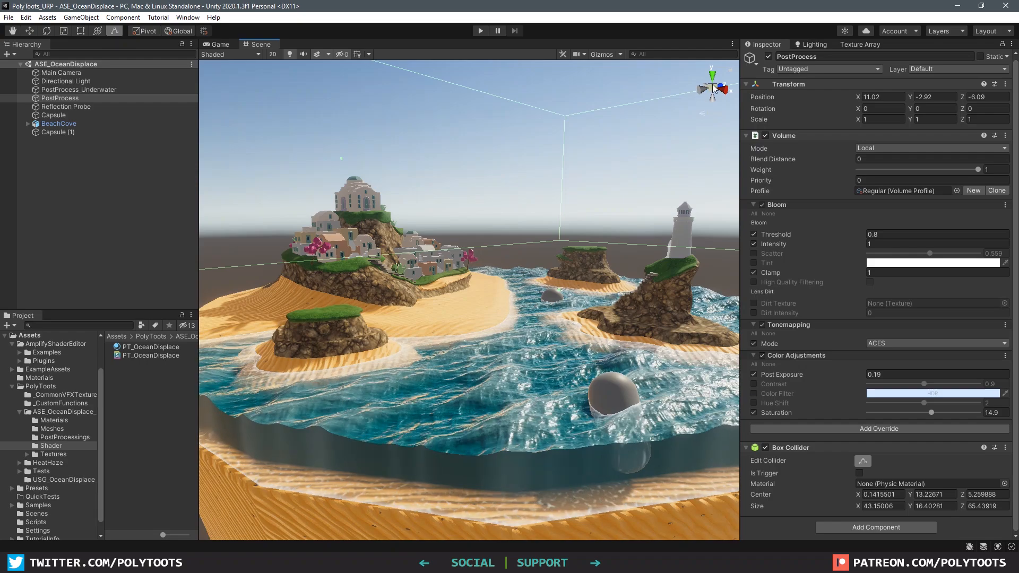
Step: View the PostProcess box collider in an orthographic back view with the scene effects turned off
click(712, 88)
click(712, 91)
click(711, 91)
click(711, 92)
click(703, 89)
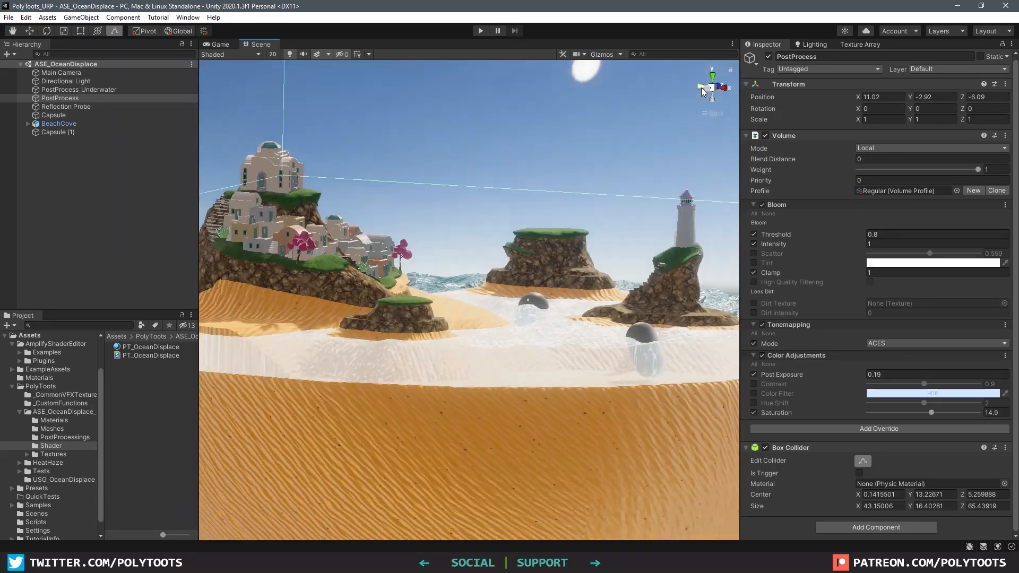
scroll(534, 243, down, 5)
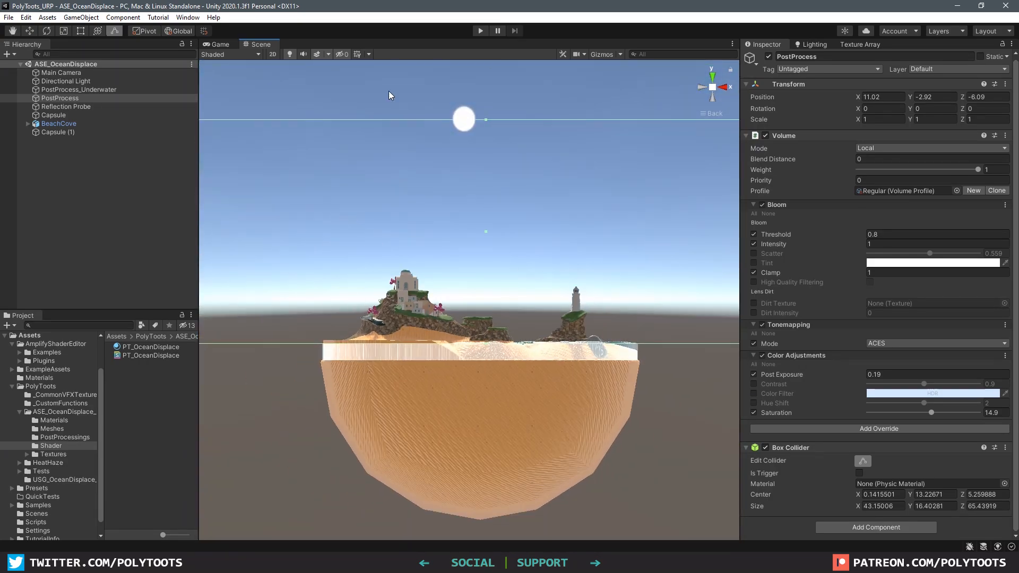
click(318, 54)
middle_drag(450, 234, 504, 268)
scroll(578, 260, down, 3)
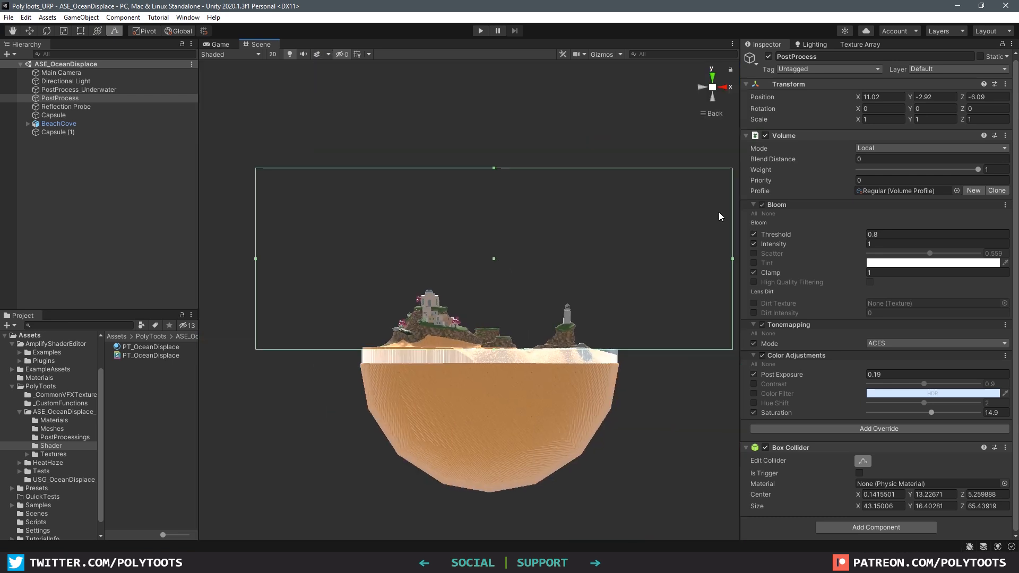
Step: Review the PostProcess_Underwater volume's overrides and show its box collider for editing to examine the region it covers
click(87, 91)
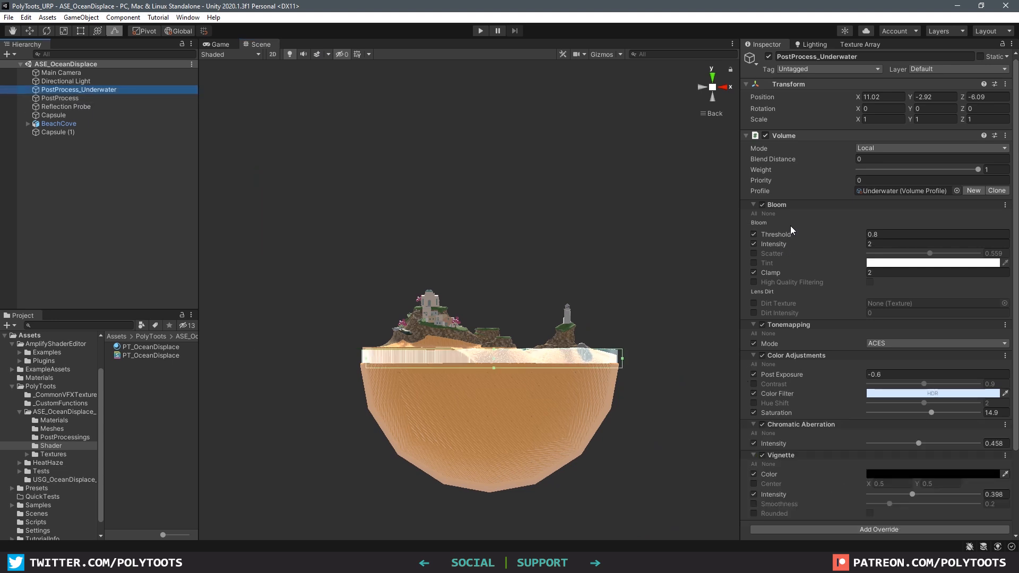
scroll(850, 257, down, 4)
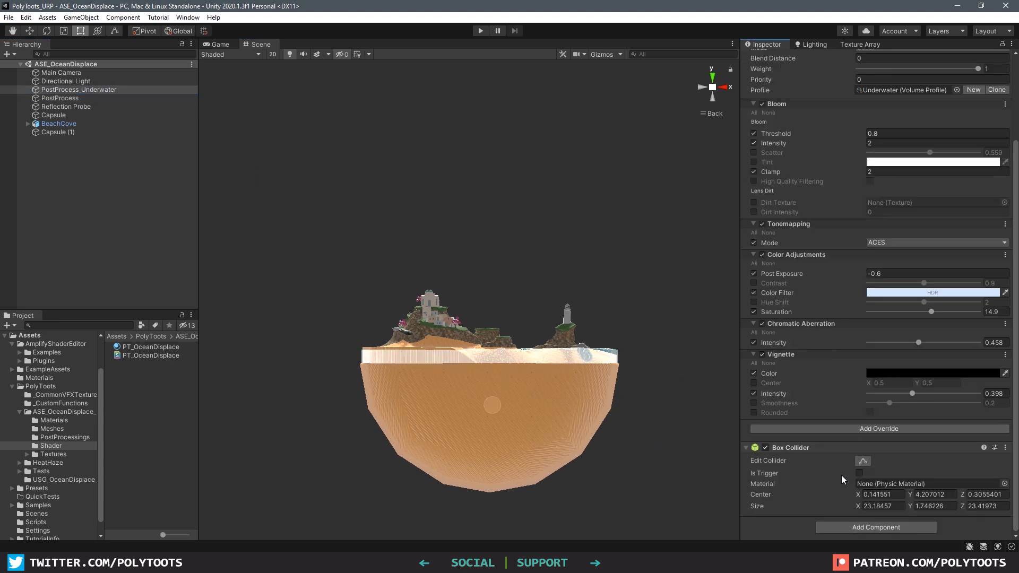
click(862, 461)
scroll(530, 382, up, 3)
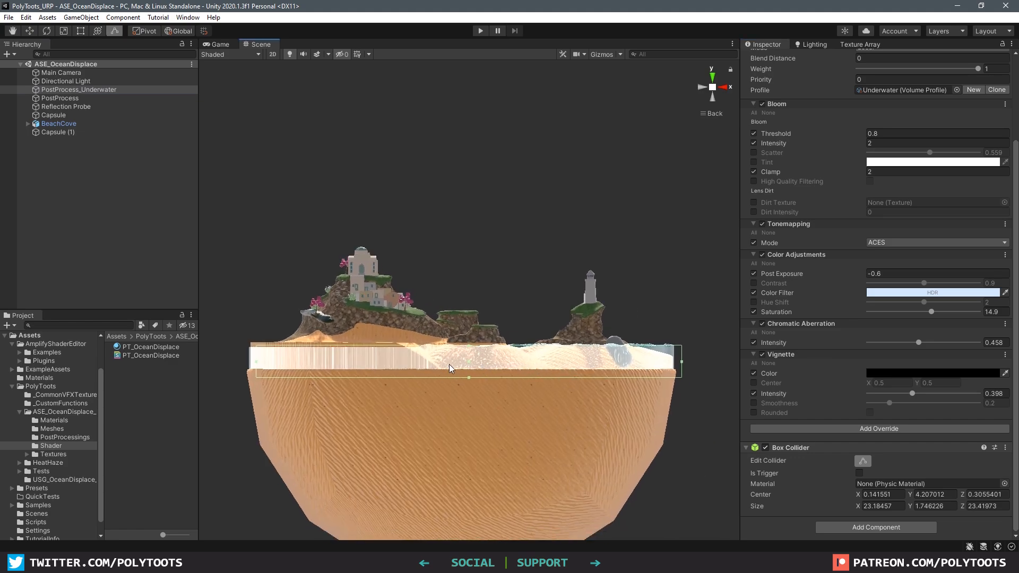
Step: Return to a perspective view, check the scene effect options and examine the ocean below and above the waterline
click(712, 89)
mouse_move(573, 313)
alt+mouse_down()
mouse_move(483, 378)
mouse_move(562, 321)
alt+mouse_up()
alt+scroll(483, 378, up, 4)
alt+right_drag(563, 321, 554, 296)
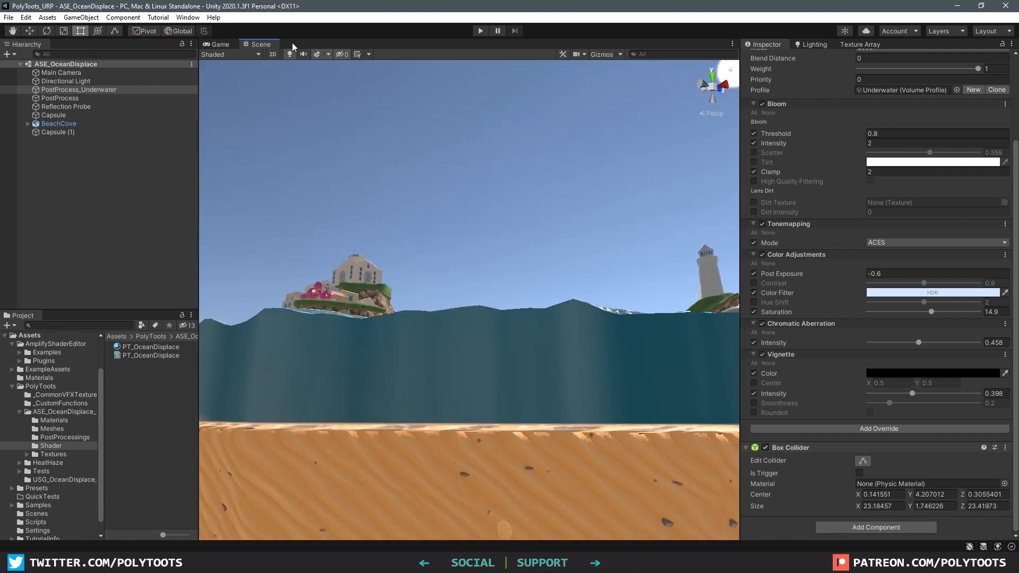
click(329, 54)
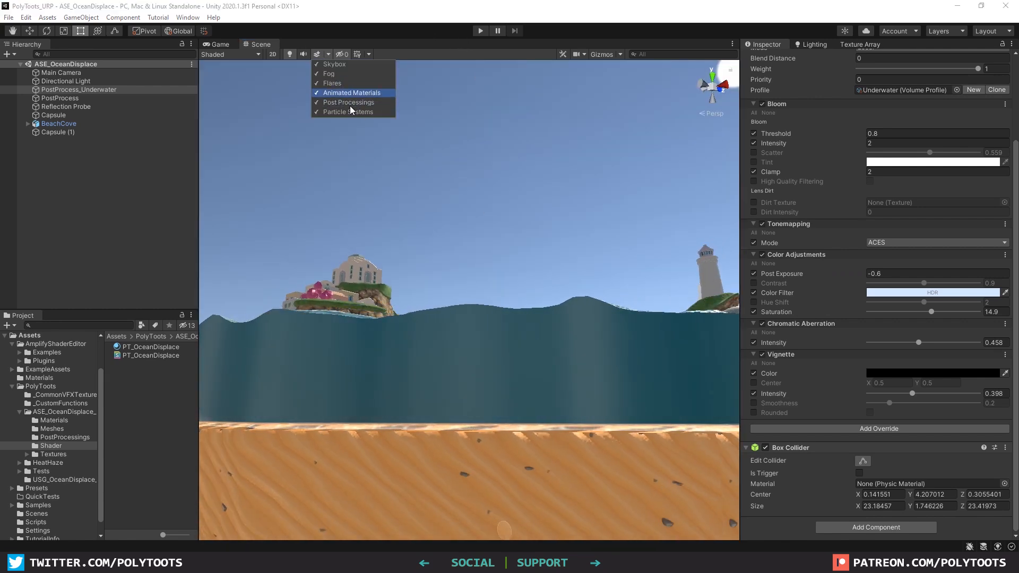
click(392, 27)
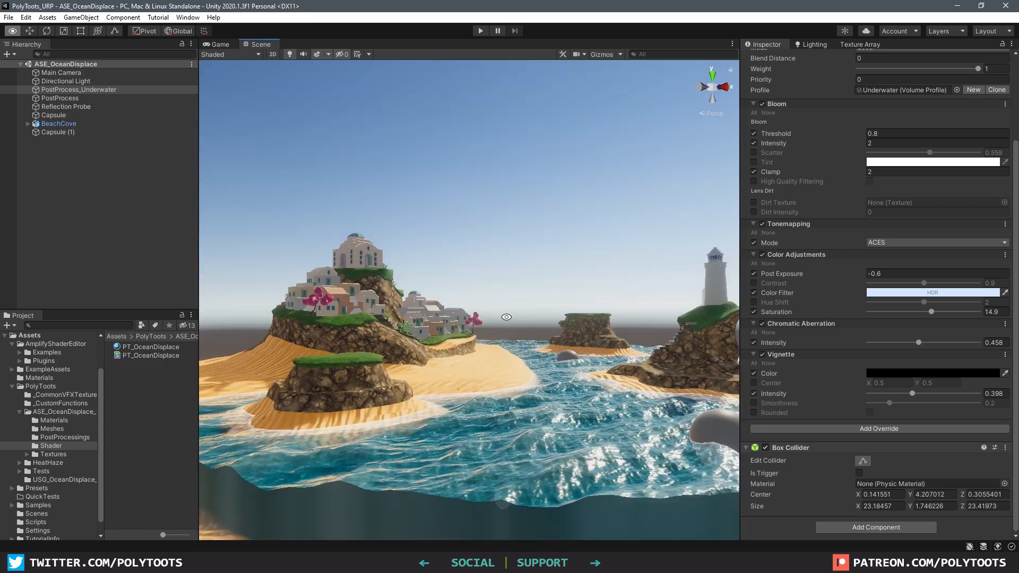
alt+drag(505, 316, 457, 394)
middle_drag(456, 394, 530, 374)
scroll(513, 378, up, 3)
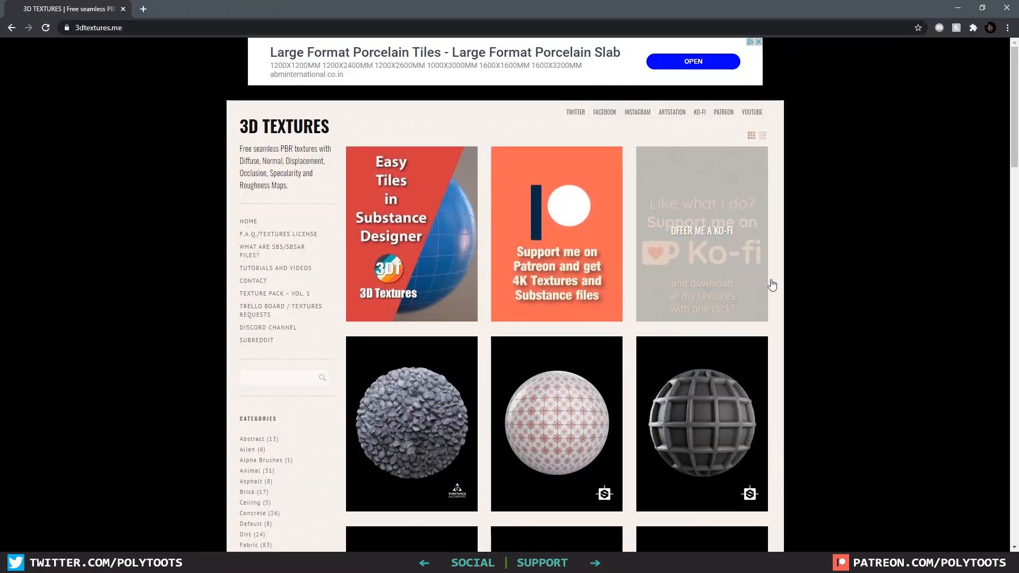
Step: Switch to the browser and browse the free textures on 3dtextures.me, including the Grass 005 and Stylized Wood Planks 001 pages
scroll(849, 272, down, 10)
scroll(828, 269, down, 5)
scroll(807, 268, down, 4)
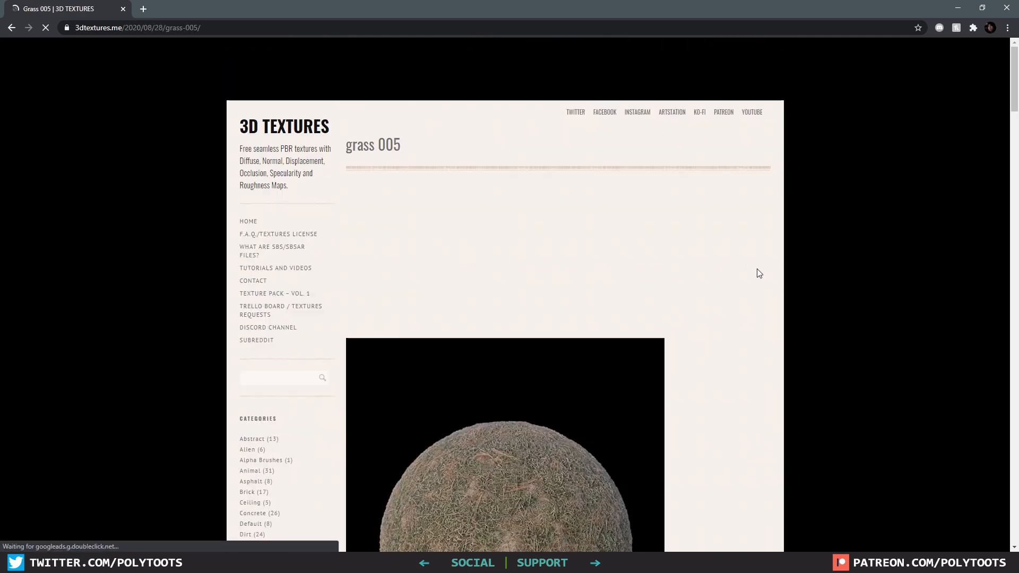
scroll(758, 273, down, 5)
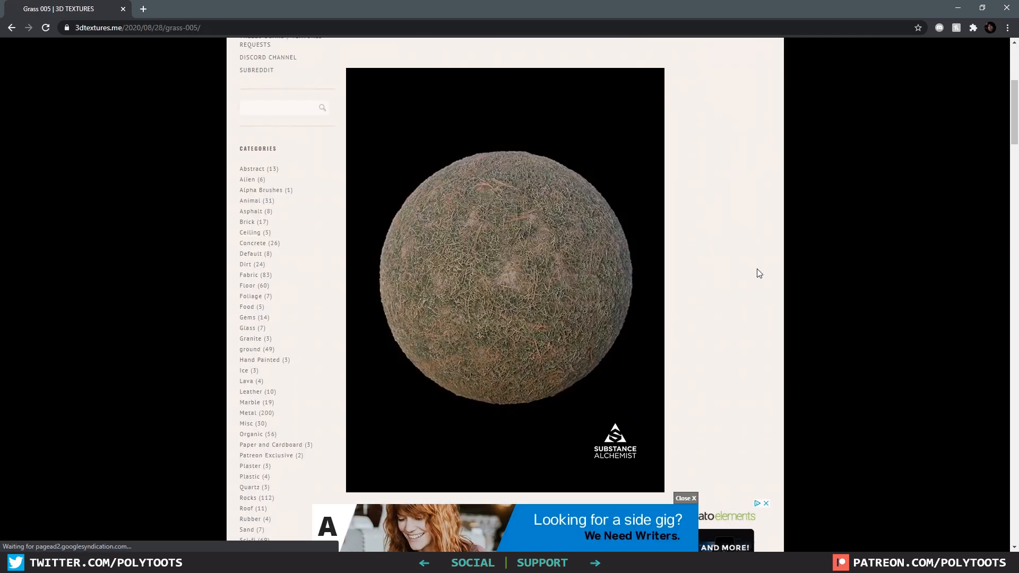
key(alt+Left)
click(573, 181)
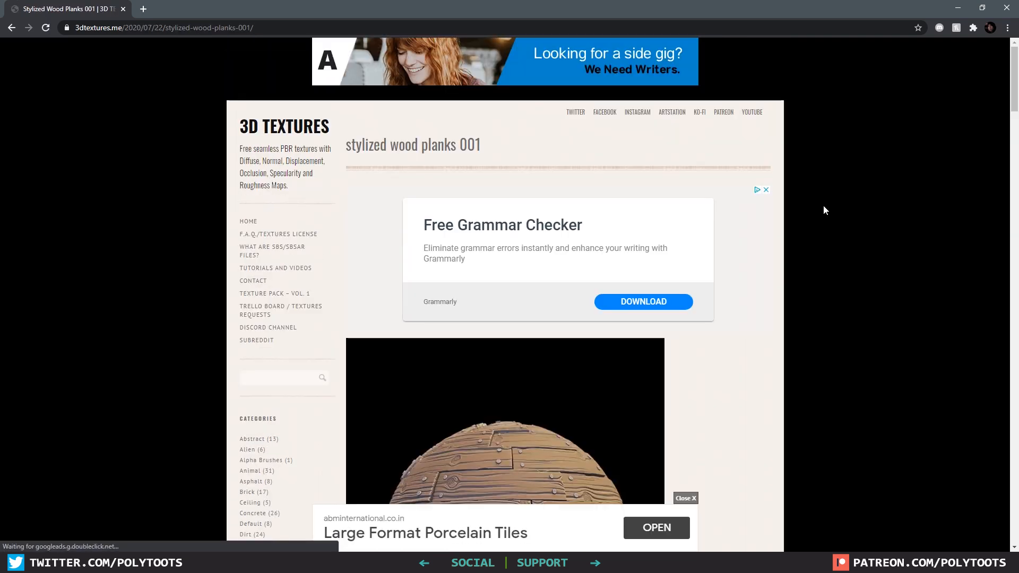
scroll(824, 210, down, 3)
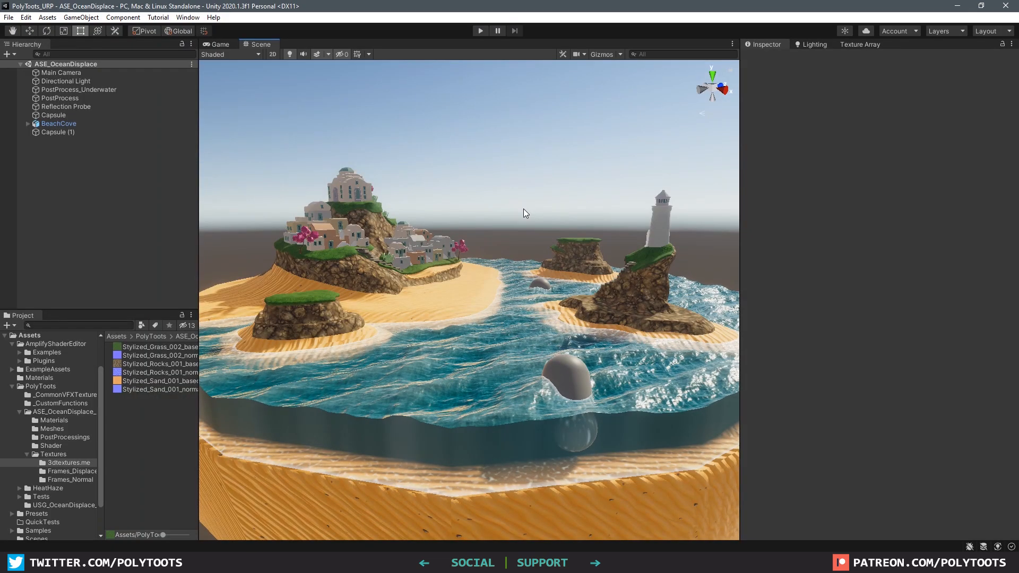
Step: Show the contents of the ASE_OceanDisplace folder in the project and collapse its subfolders
click(38, 413)
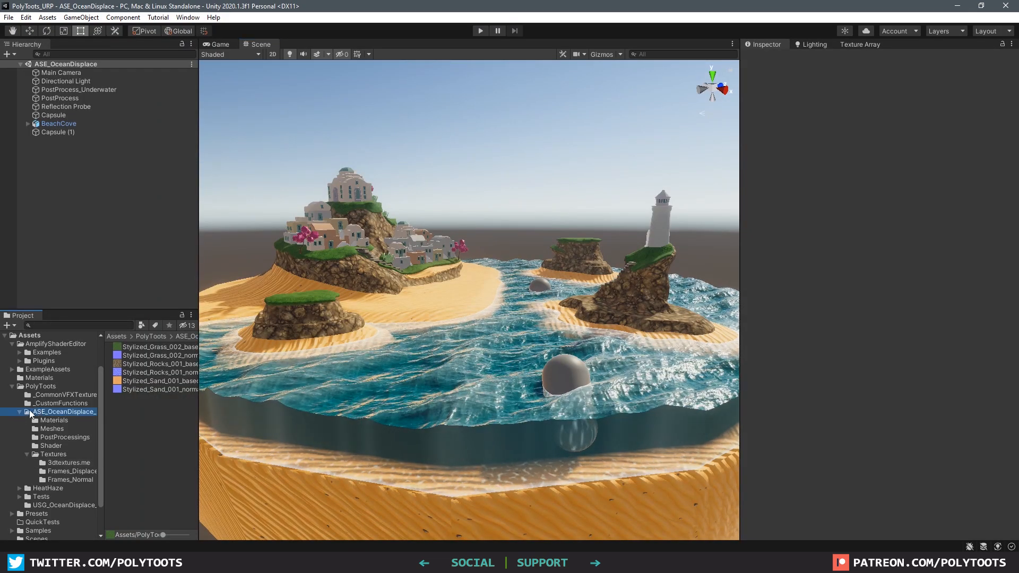
click(20, 412)
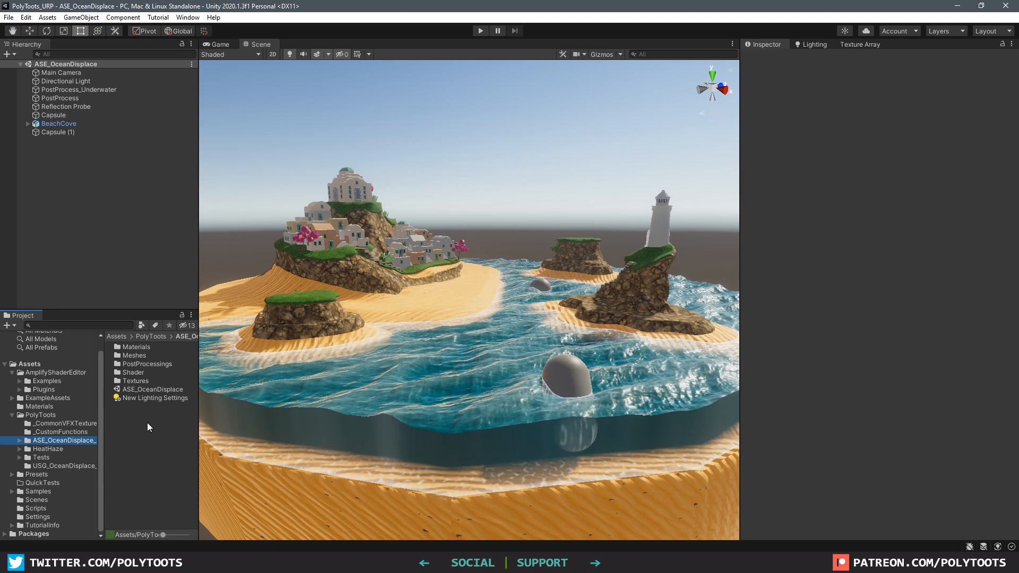
click(149, 422)
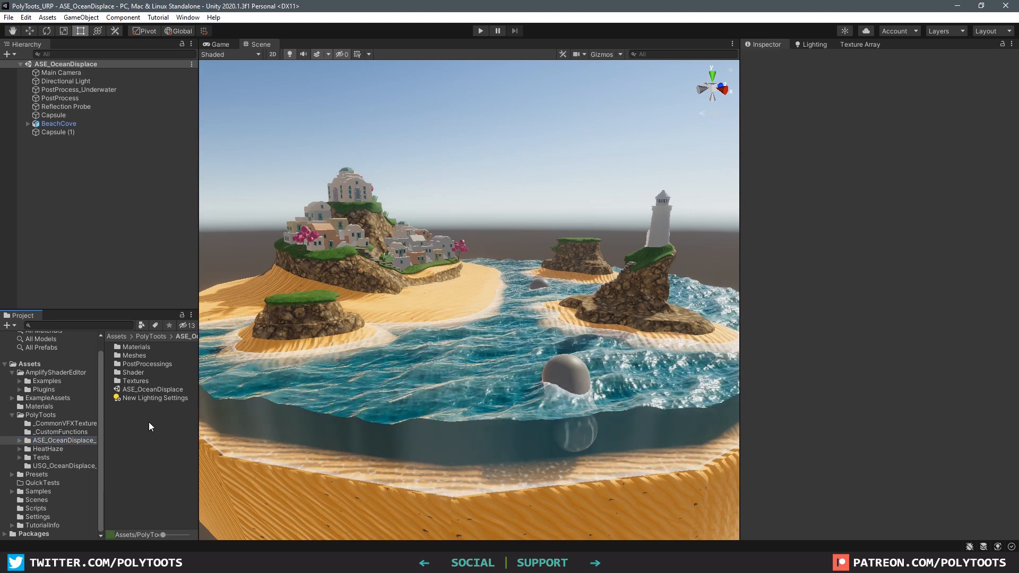